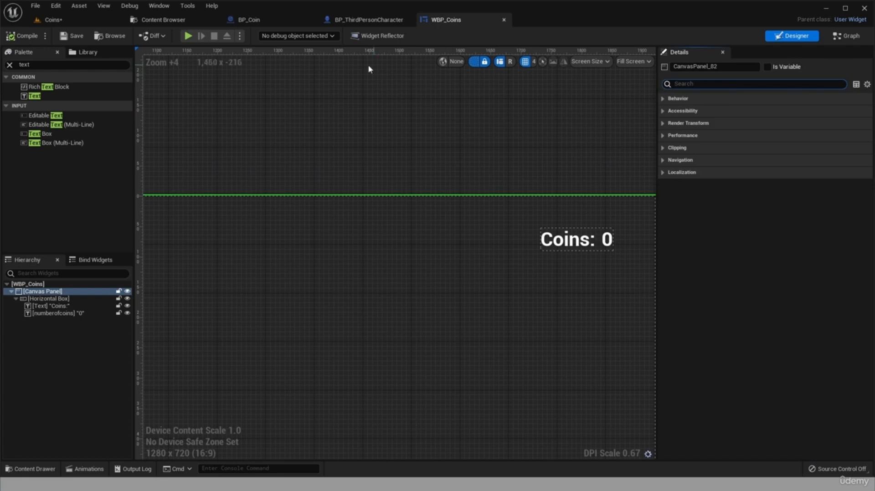
Create a function binding for the Text property of the numberofcoins text block and open its graph.
click(39, 313)
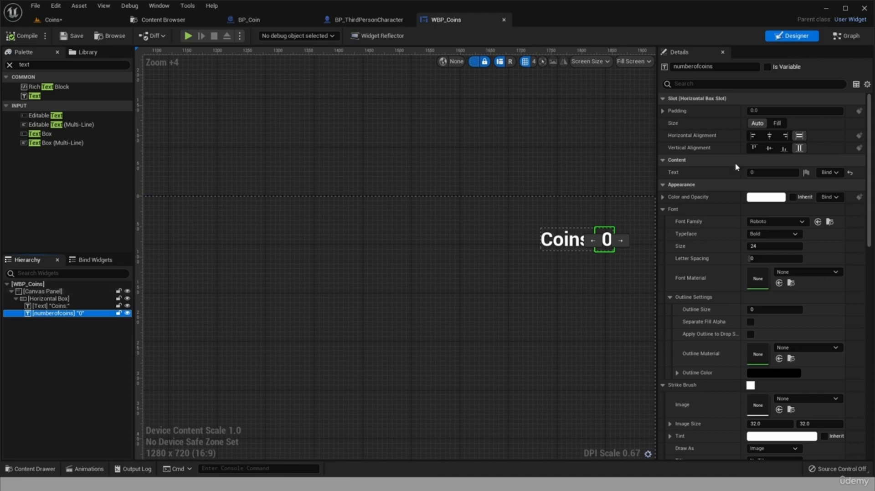
click(830, 173)
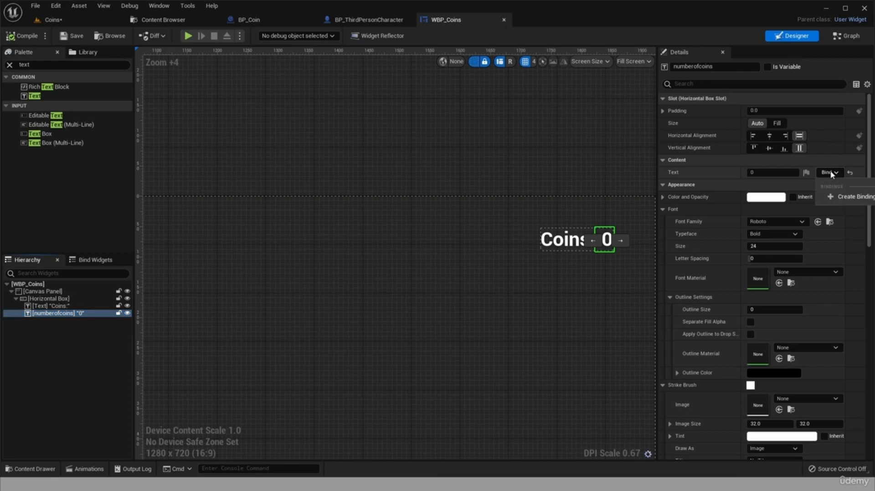
click(840, 198)
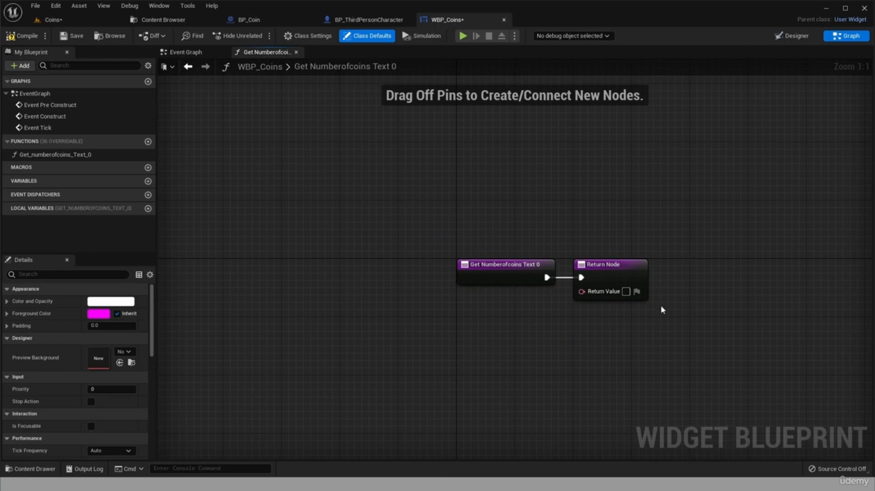
click(796, 40)
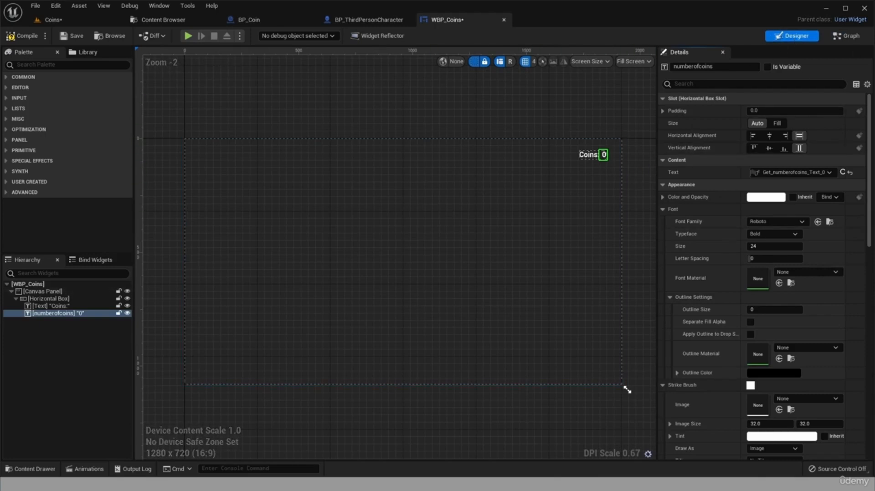
click(846, 36)
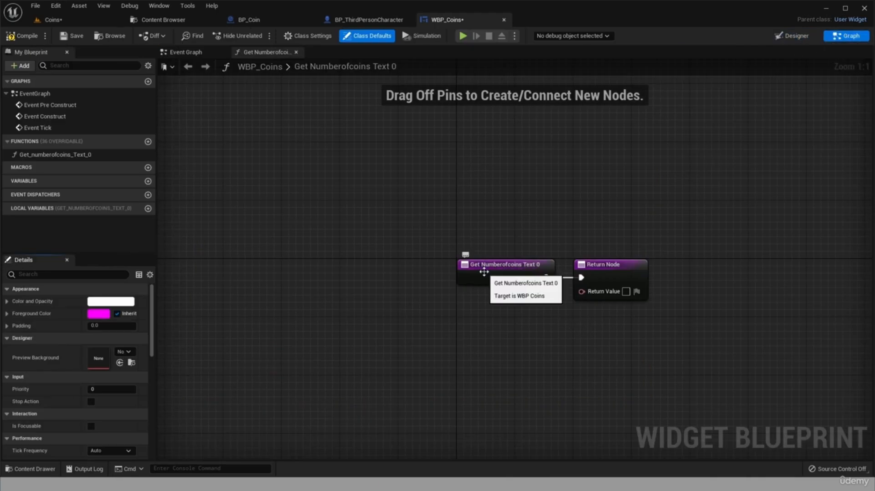
Move the binding function's entry node away from the Return Node and break the execution link between them.
drag(495, 269, 340, 197)
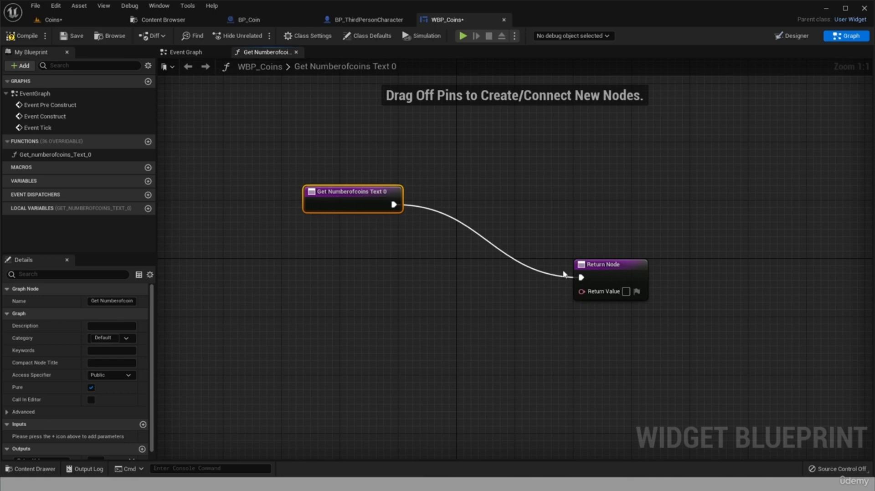
alt+click(582, 277)
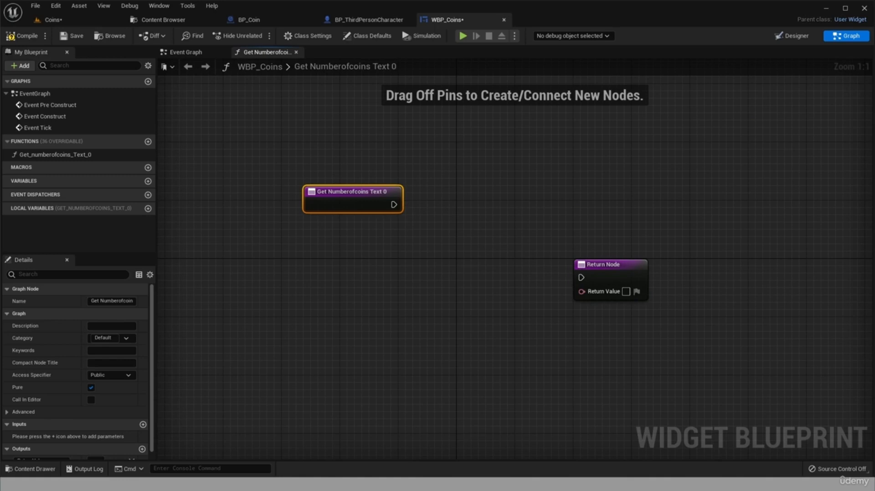
click(374, 21)
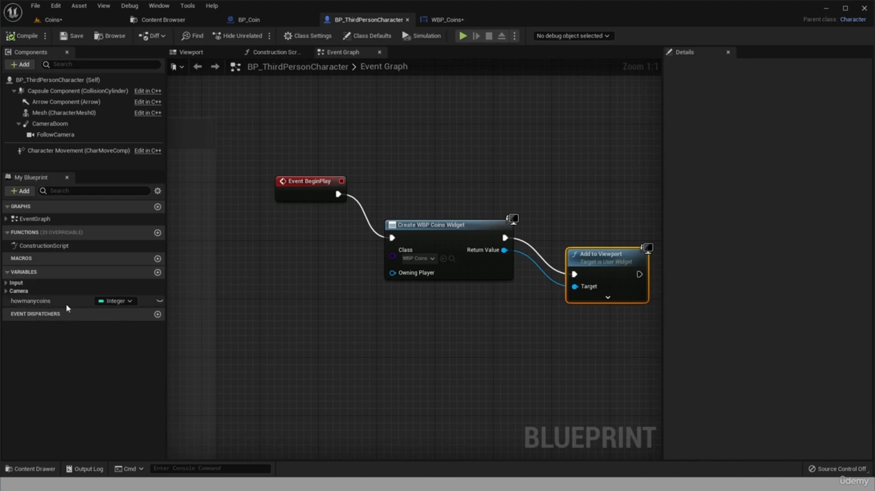
click(454, 20)
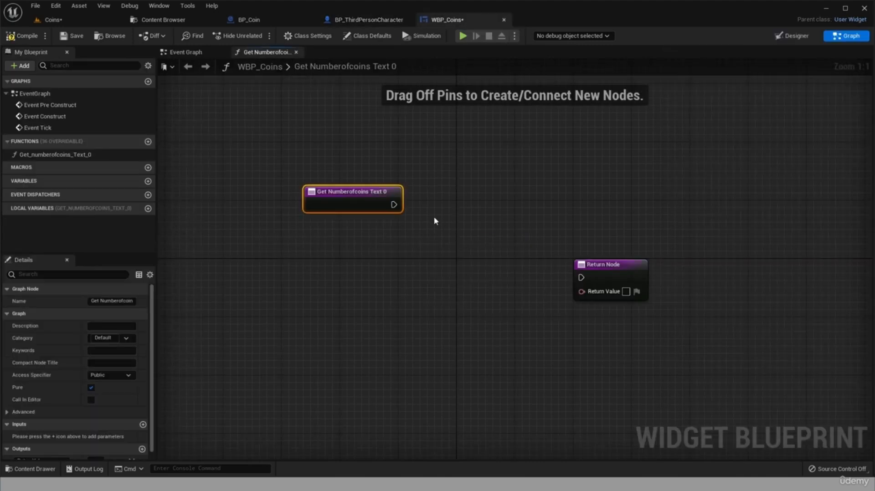
Add a Cast To BP_ThirdPersonCharacter node from the entry node's execution output.
drag(393, 205, 462, 189)
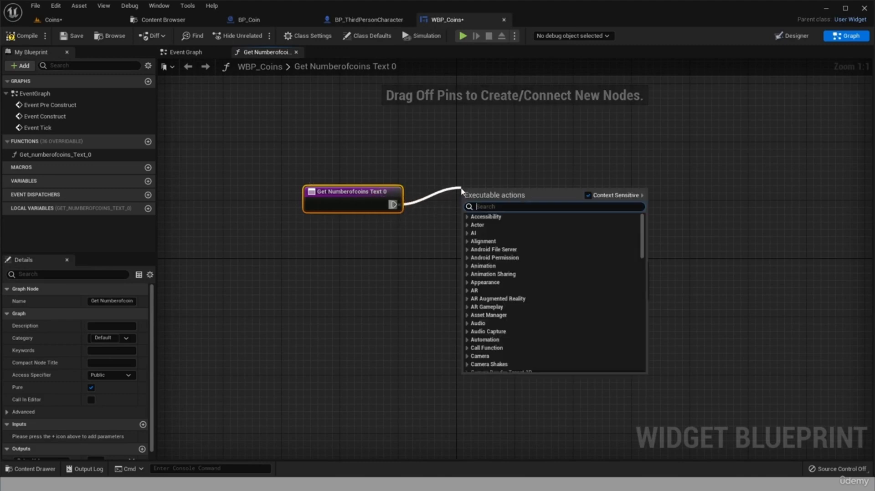
text(cast)
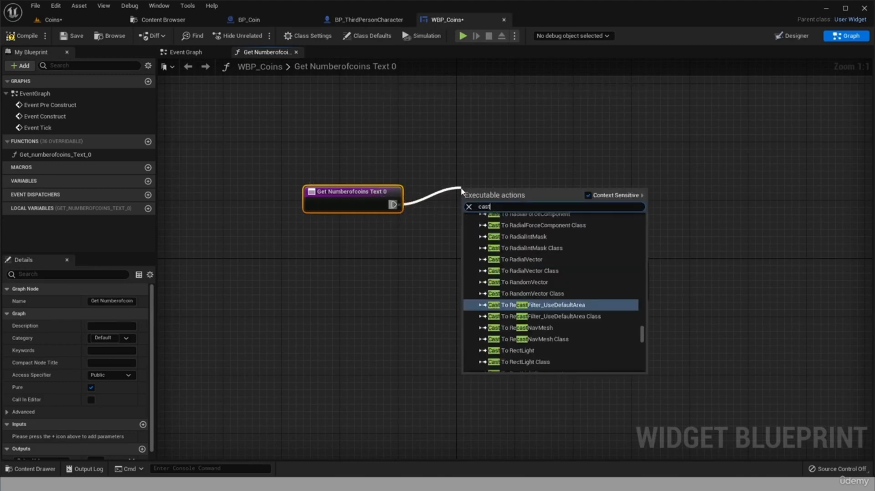
text( to bp)
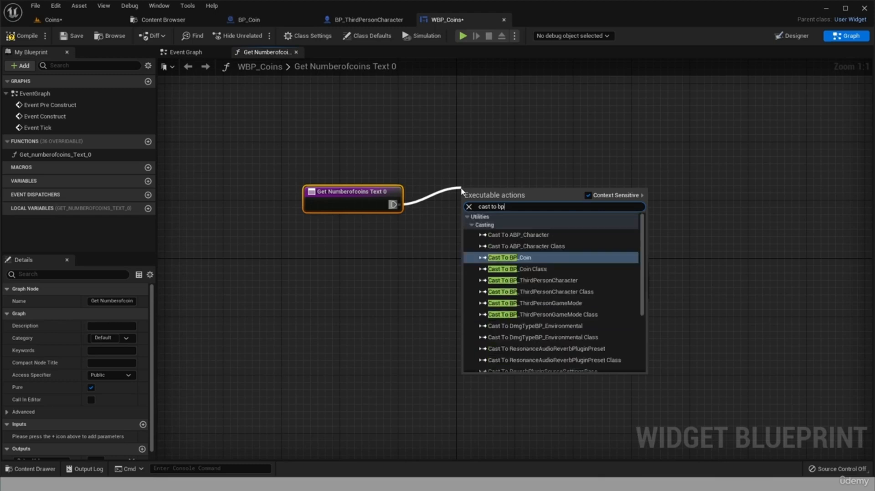
click(560, 280)
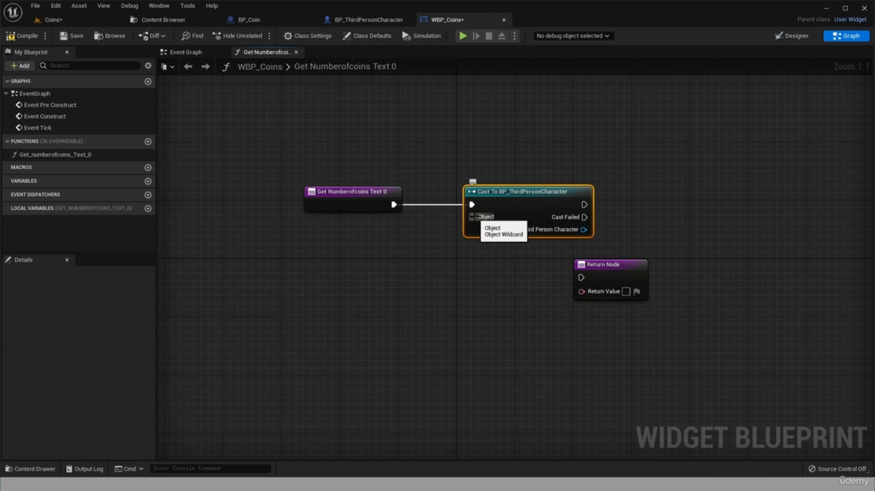
Feed the cast's Object input from a new Get Player Character node.
drag(473, 217, 417, 284)
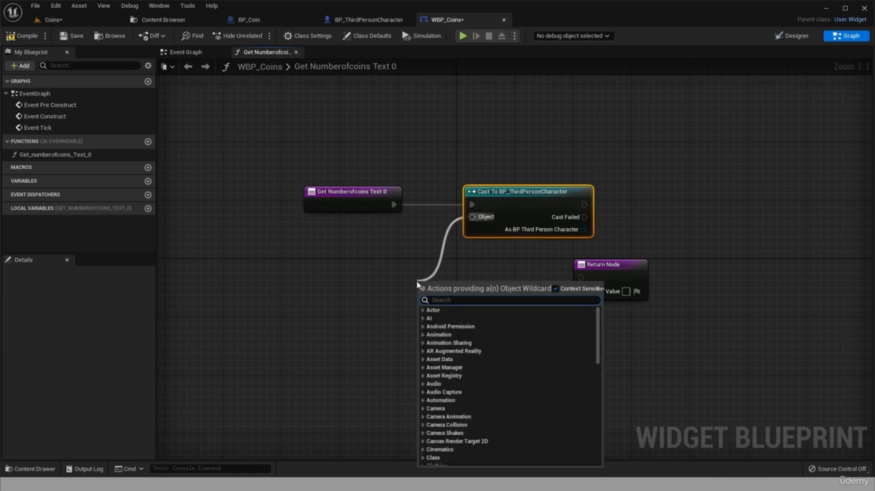
text(ger)
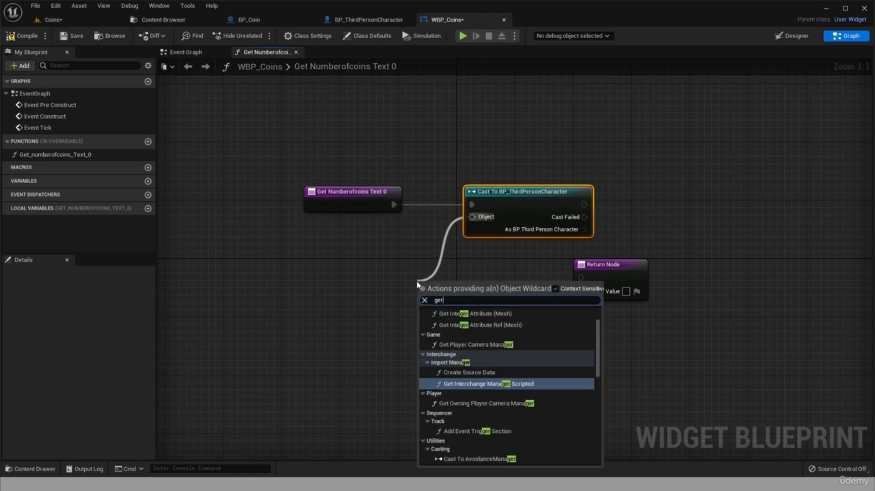
key(BackSpace)
text(t playe)
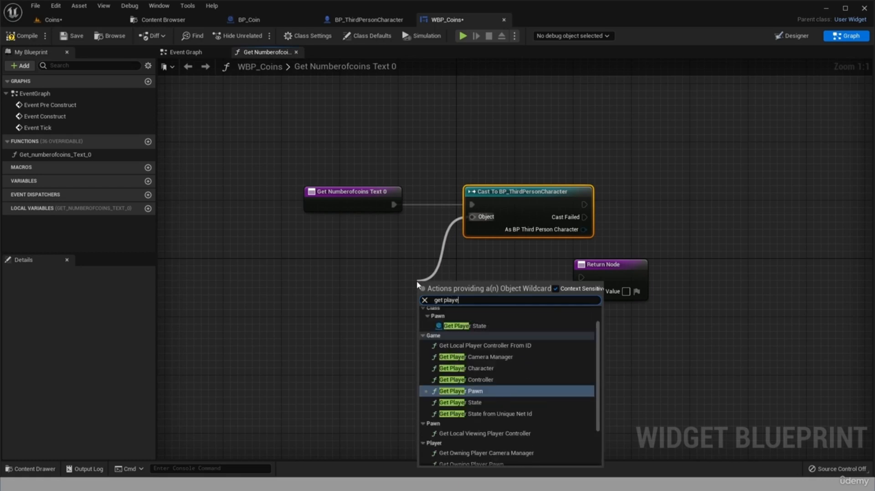
text(r)
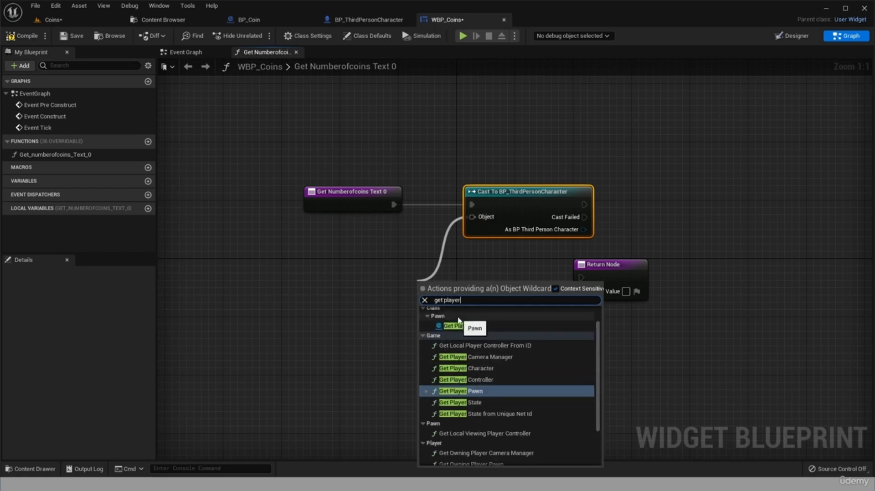
text( ch)
click(458, 320)
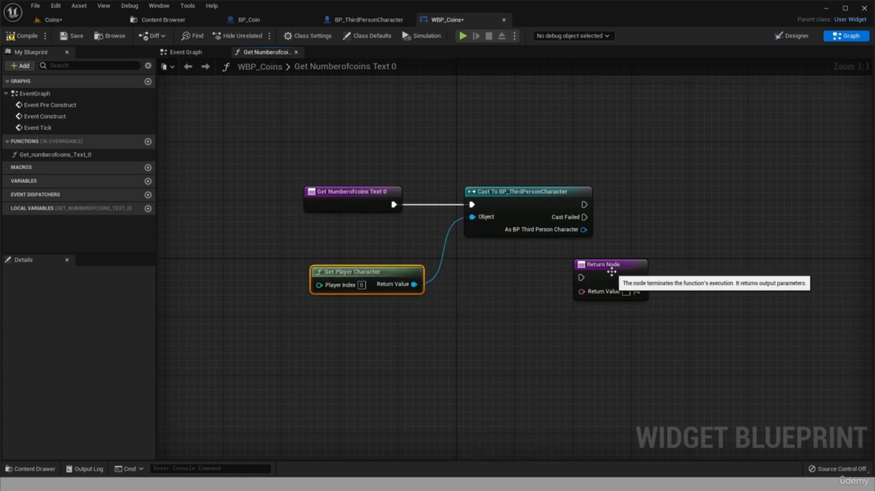
Make room by moving the Return Node, and get the howmanycoins variable from the cast's As BP Third Person Character output.
drag(606, 265, 796, 170)
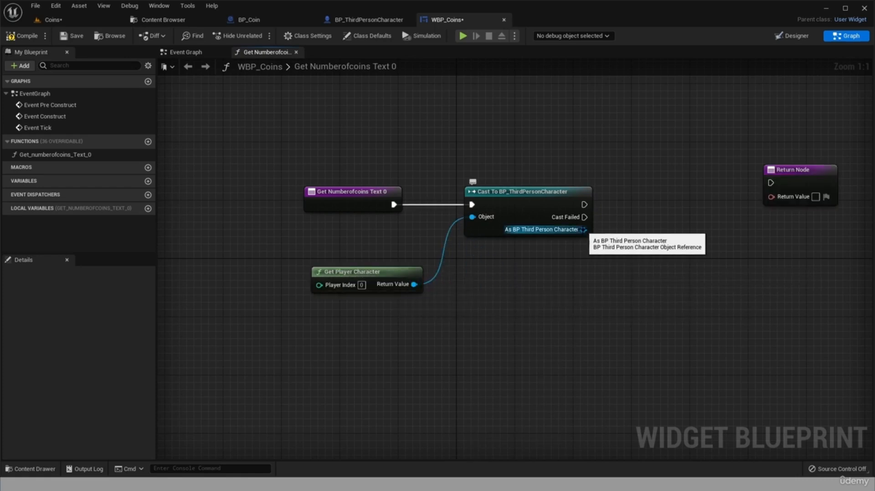
drag(583, 229, 637, 267)
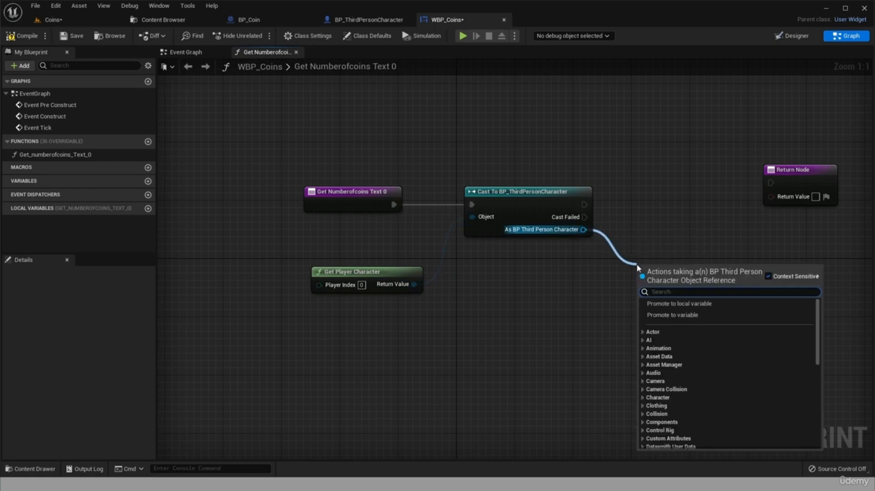
text(get ho)
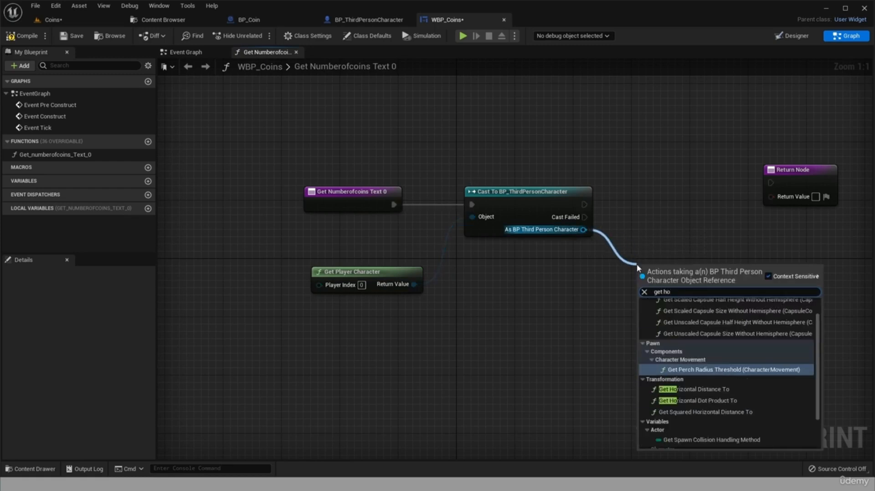
text(wmanycoins)
click(730, 321)
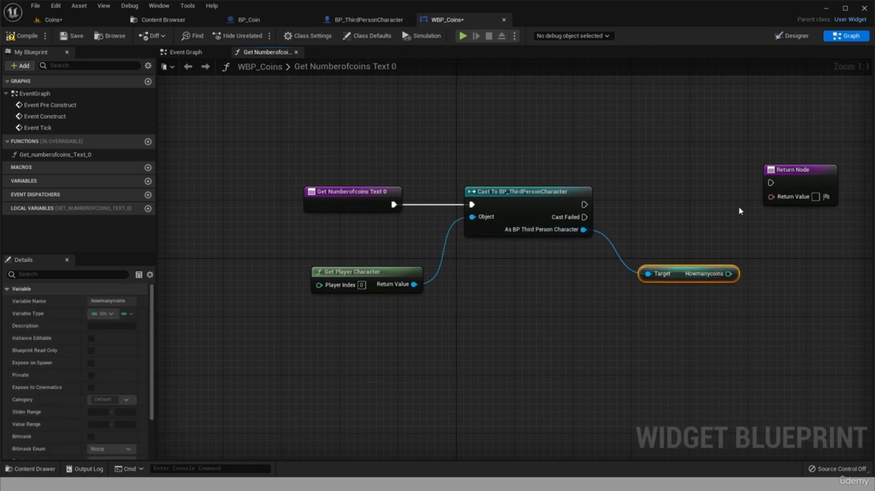
drag(677, 273, 604, 301)
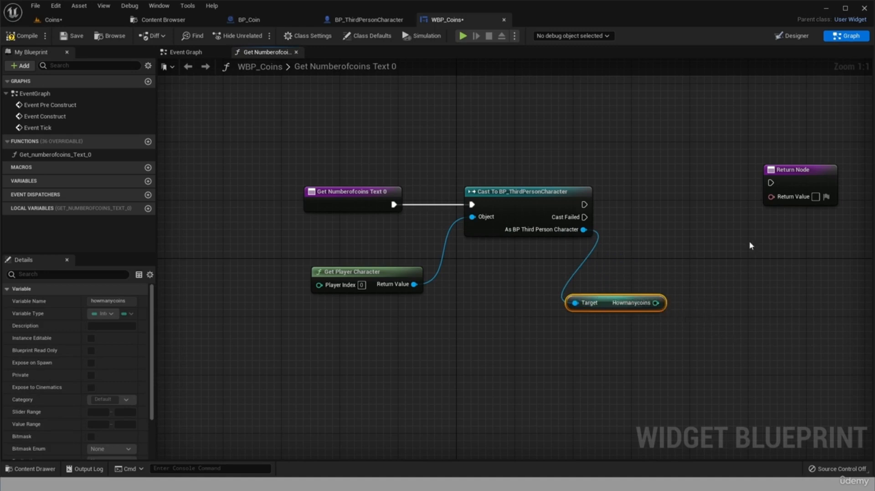
Connect Howmanycoins to the Return Value and the cast's execution output to the Return Node, saving and compiling the widget.
drag(656, 303, 773, 200)
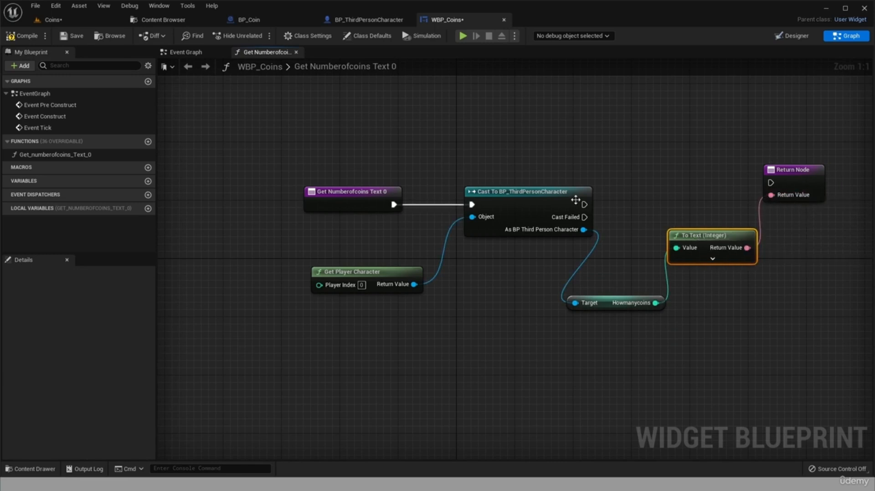
drag(584, 205, 774, 183)
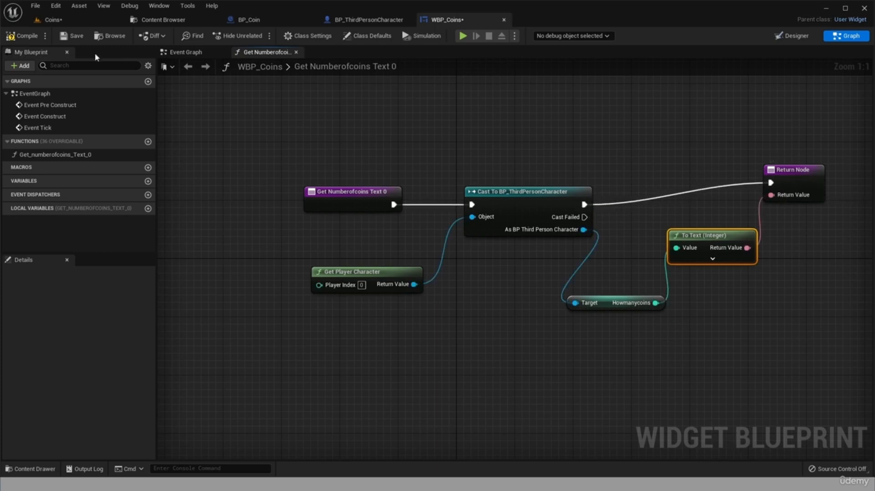
click(69, 36)
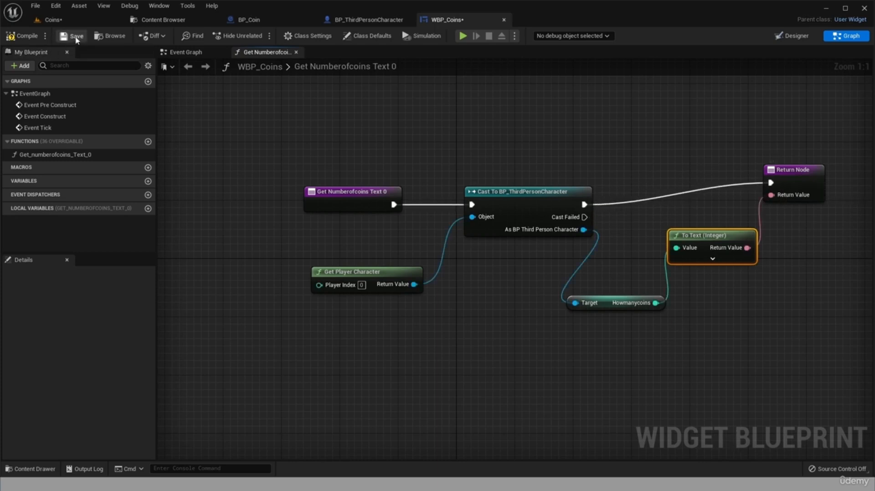
click(14, 36)
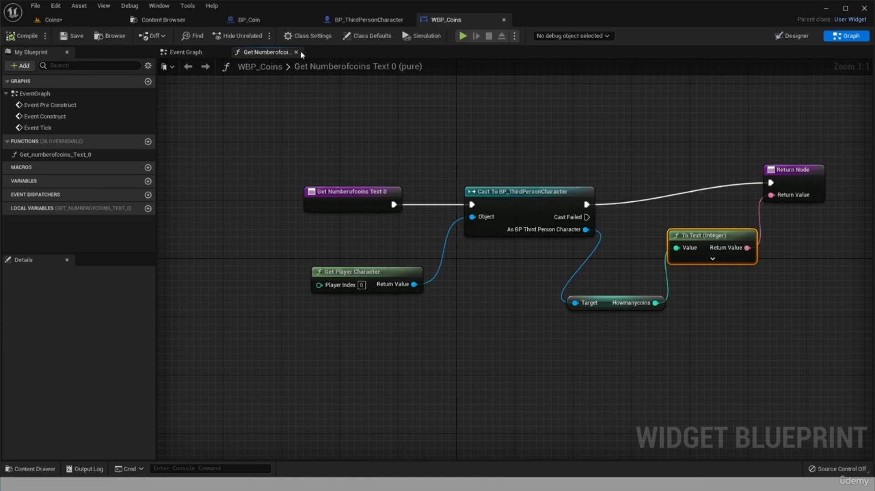
Play the Coins level and run the character through the coins to test the on-screen counter, ending the play session.
click(32, 20)
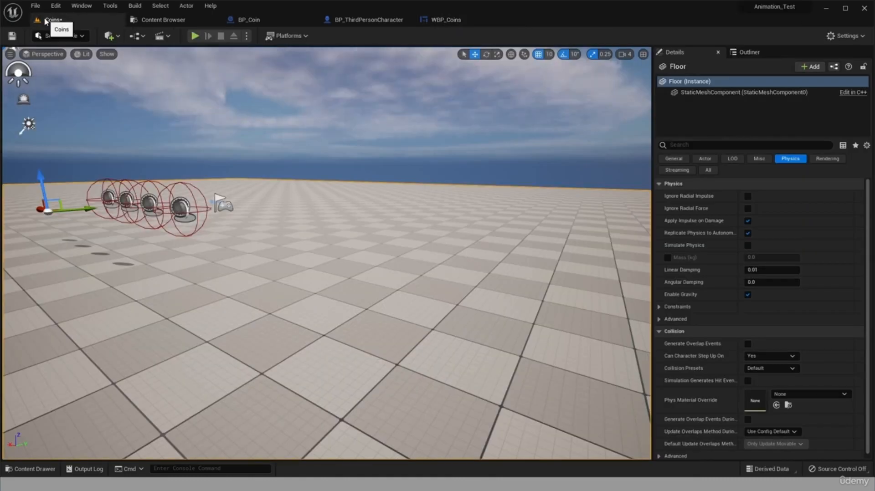
click(195, 36)
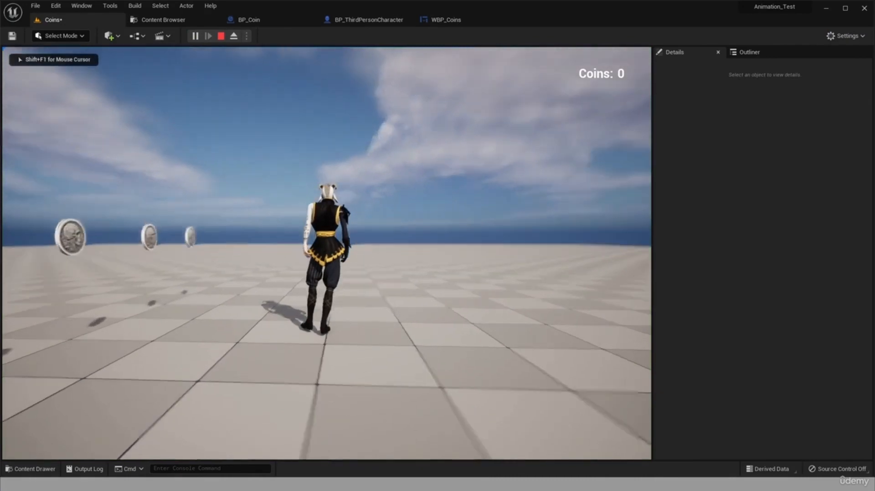
key(w)
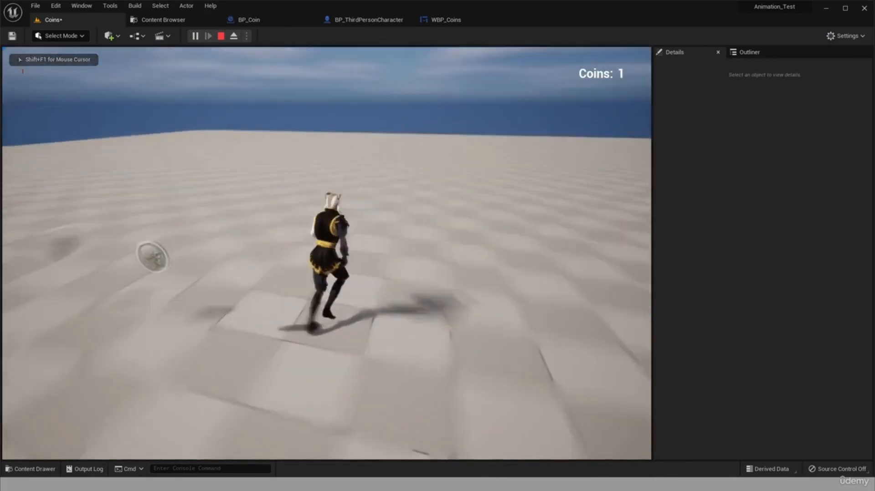
key(w)
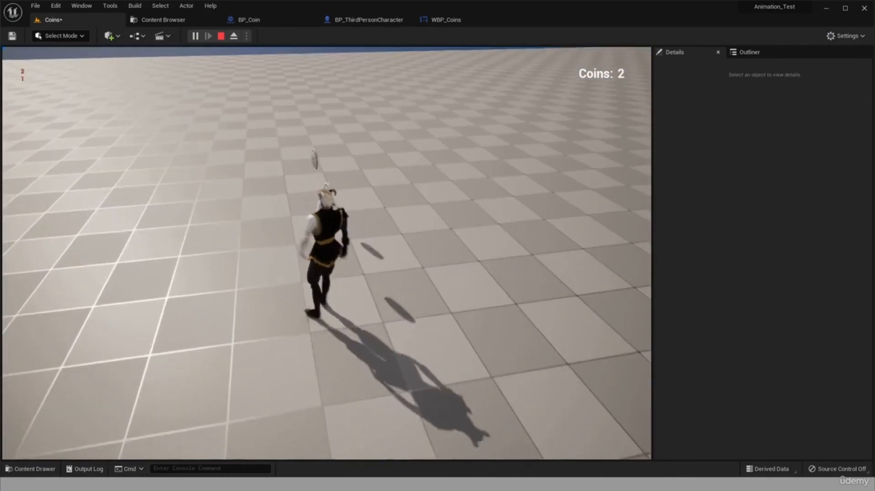
key(w)
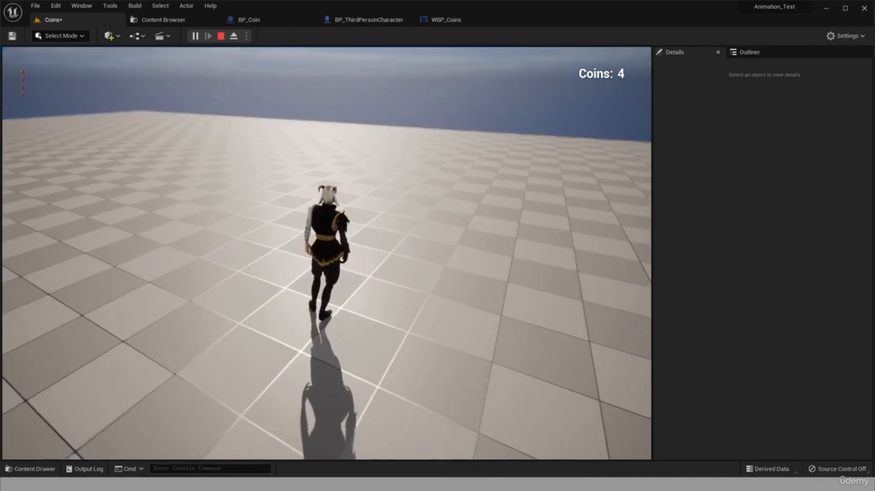
key(Escape)
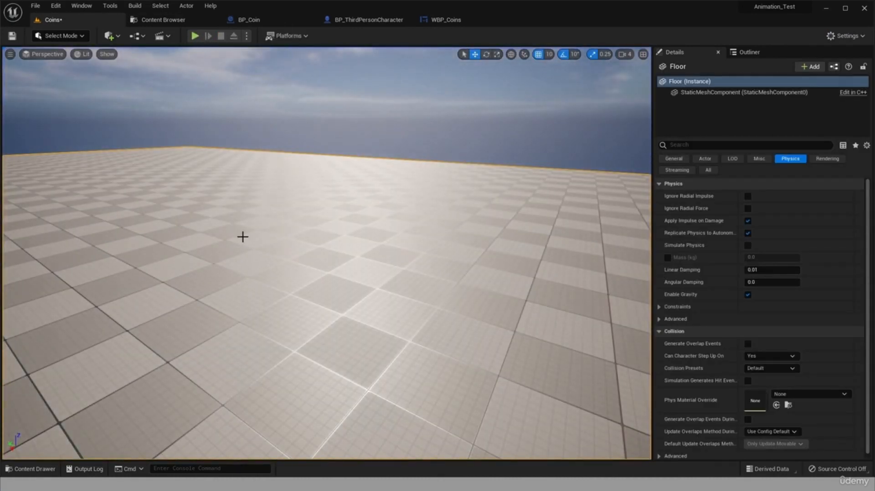
scroll(241, 238, down, 4)
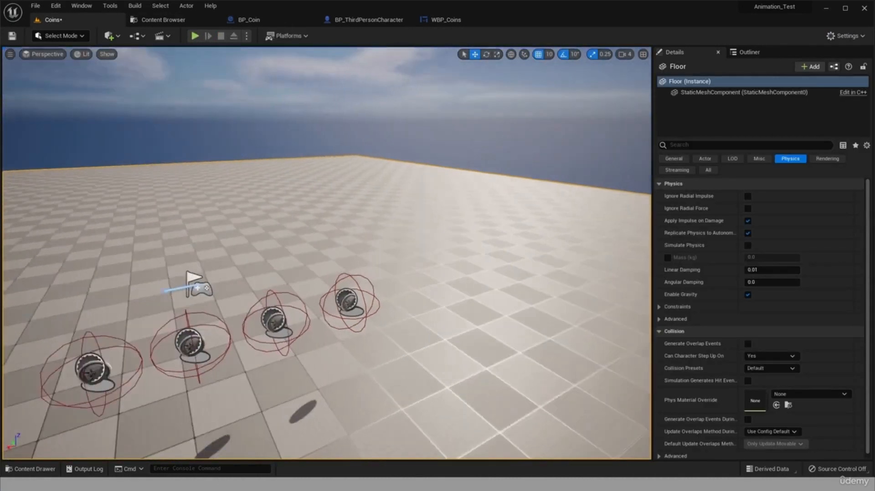
right_drag(246, 381, 201, 381)
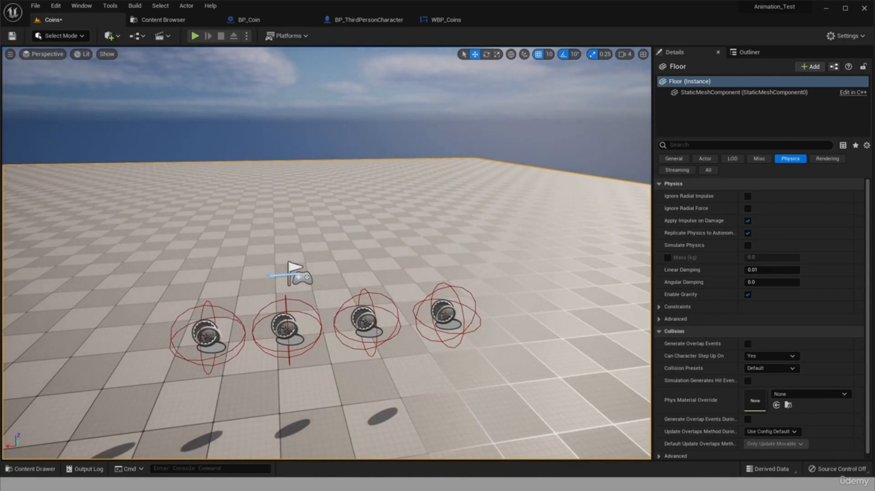
Select all four coins in the level and duplicate them as a second parallel row at Y location -240.
right_drag(514, 321, 532, 293)
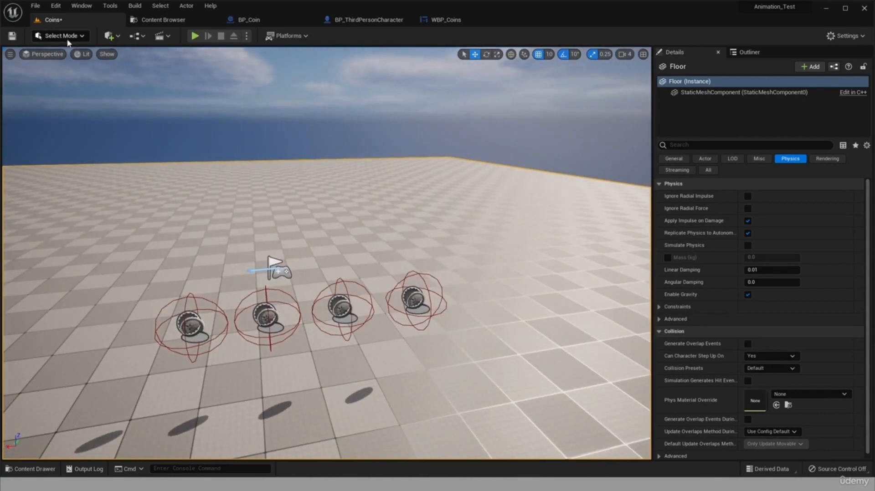
click(188, 326)
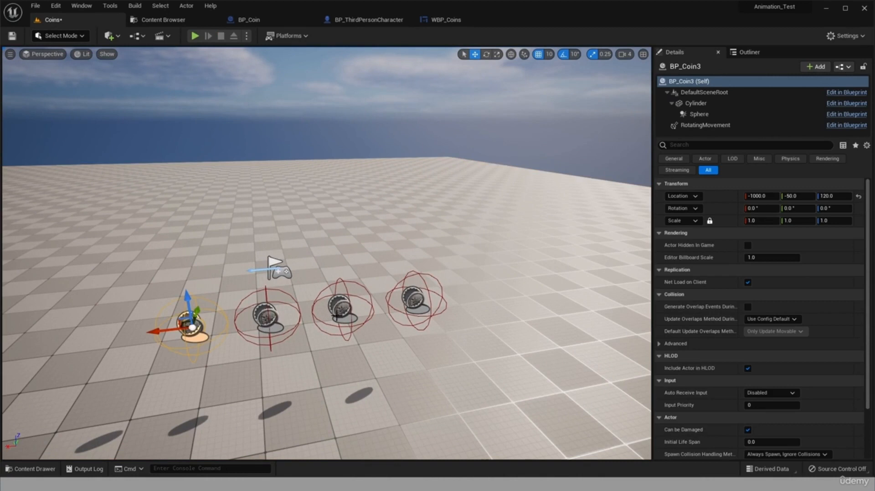
ctrl+click(267, 319)
ctrl+click(342, 310)
ctrl+click(413, 302)
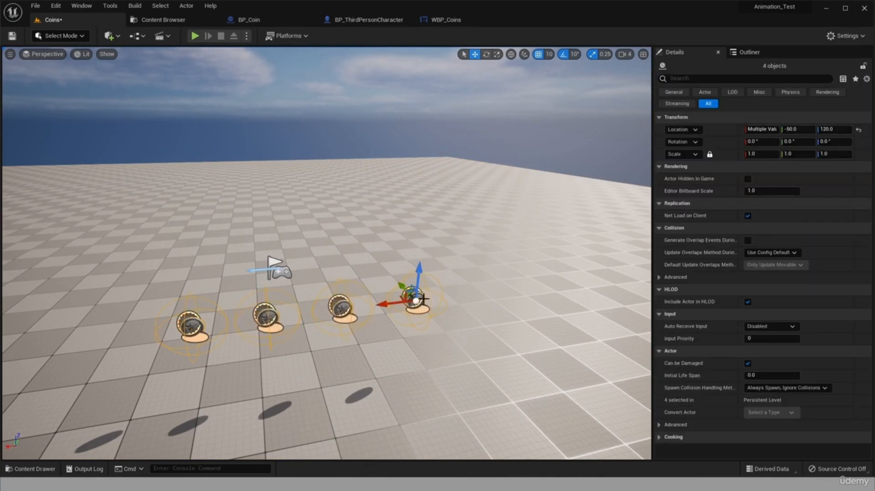
click(445, 373)
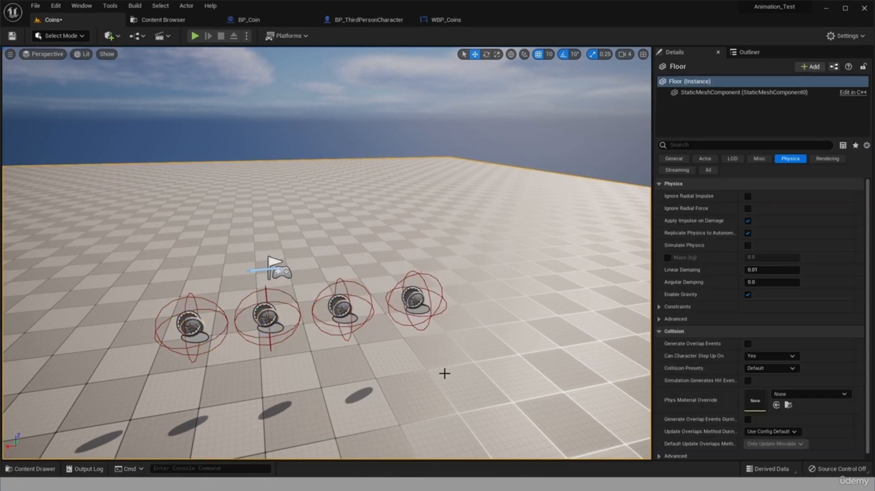
key(ctrl+z)
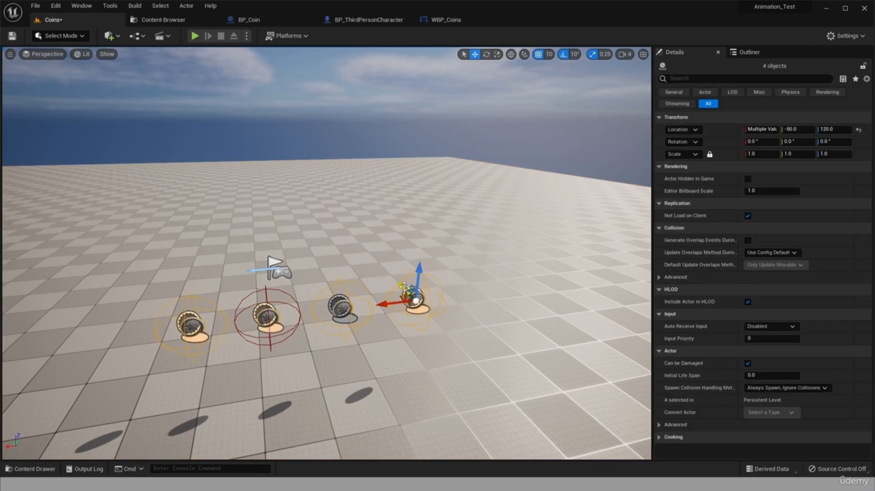
alt+drag(400, 285, 427, 340)
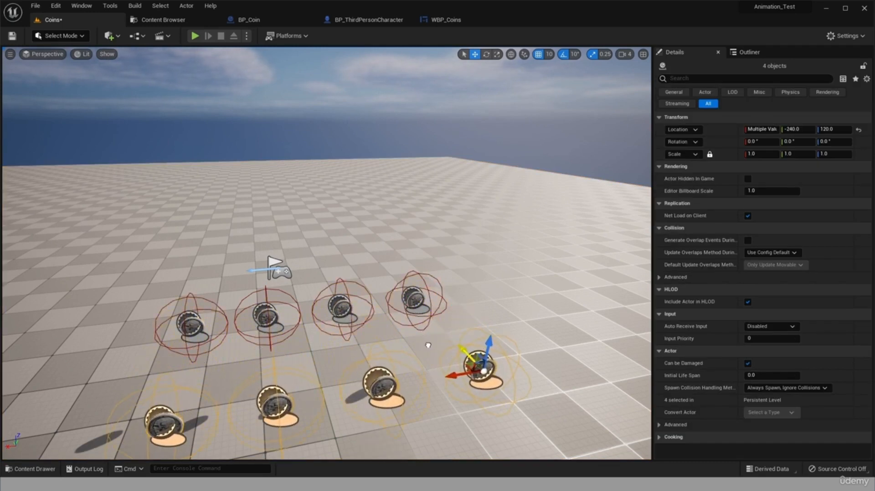
click(280, 204)
scroll(354, 323, down, 3)
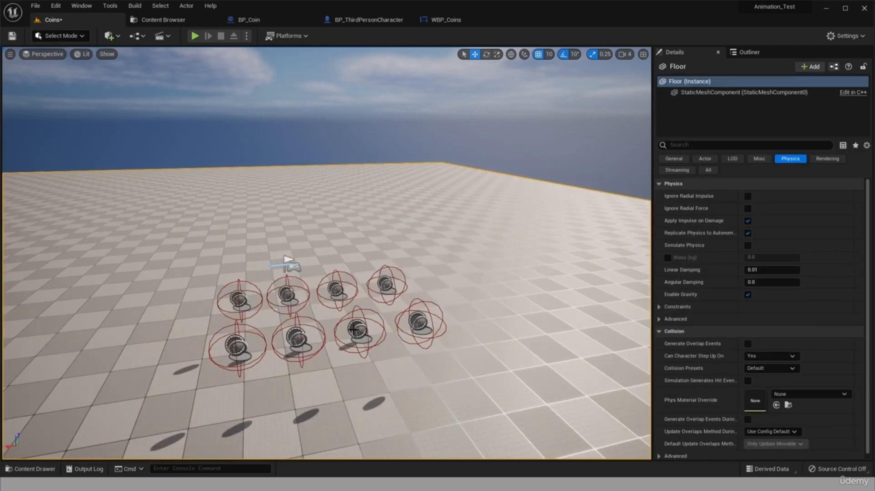
Play the level and run the character through both coin rows to test the on-screen counter, ending the play session.
click(194, 37)
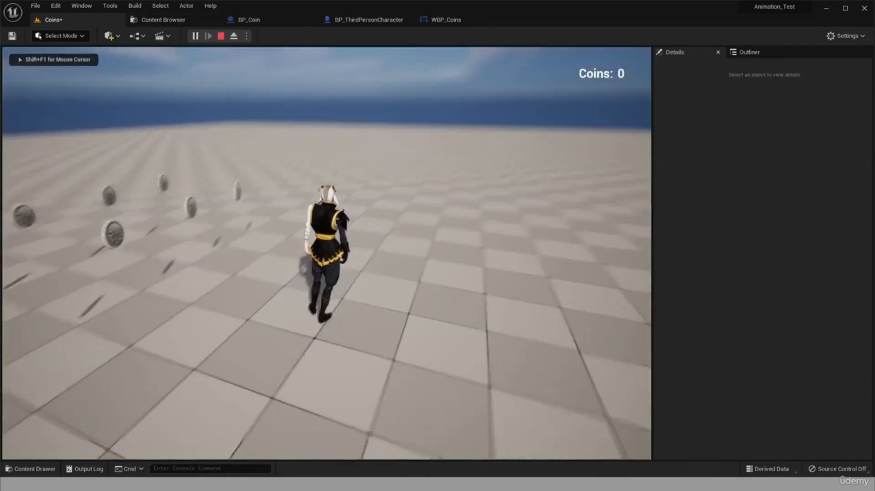
key(w)
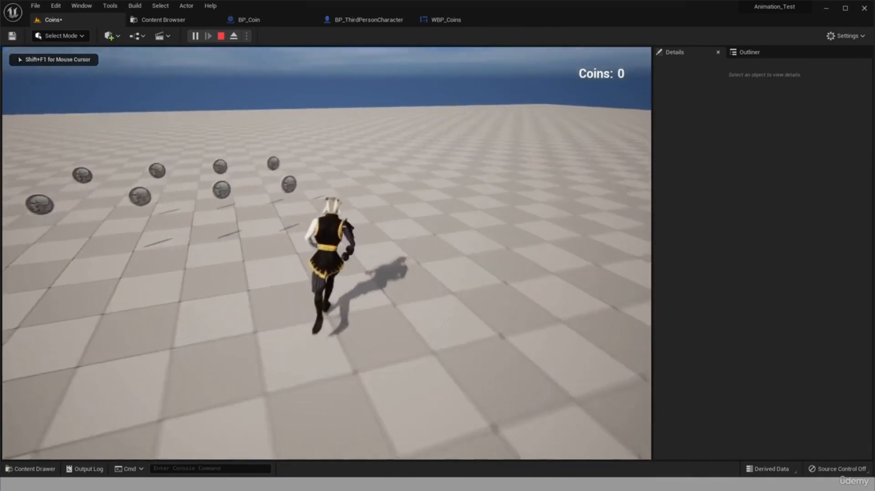
key(w)
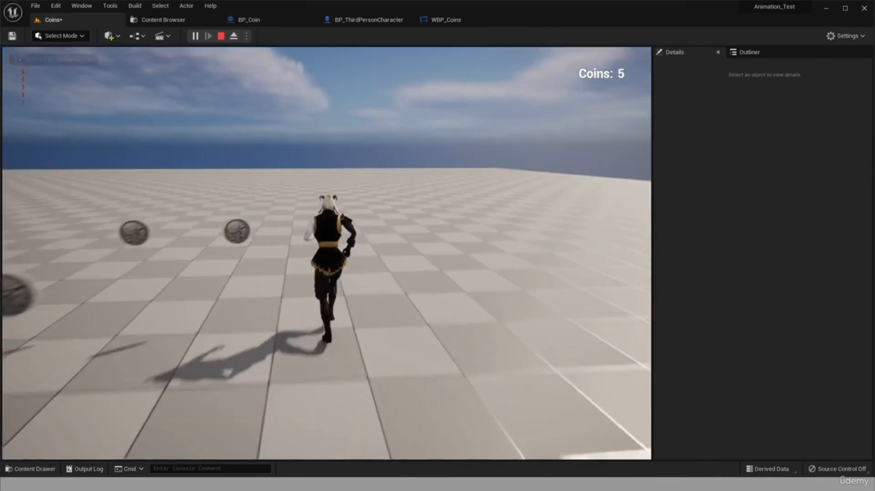
key(w)
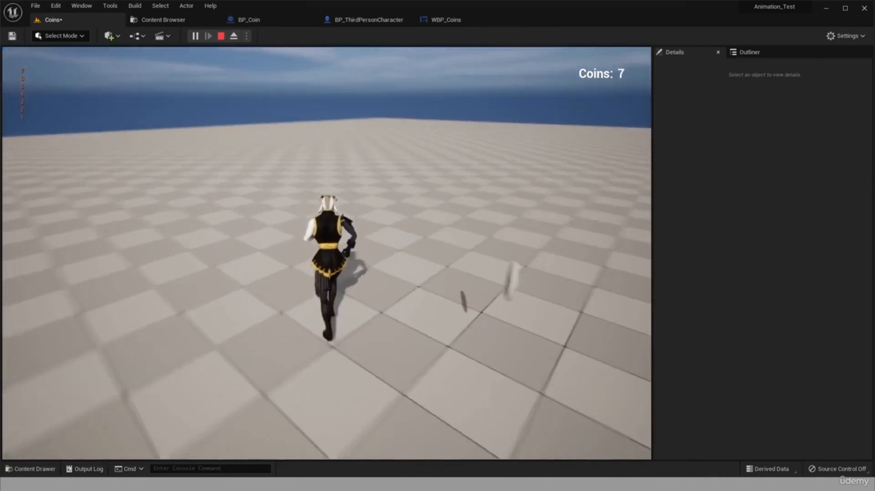
key(w)
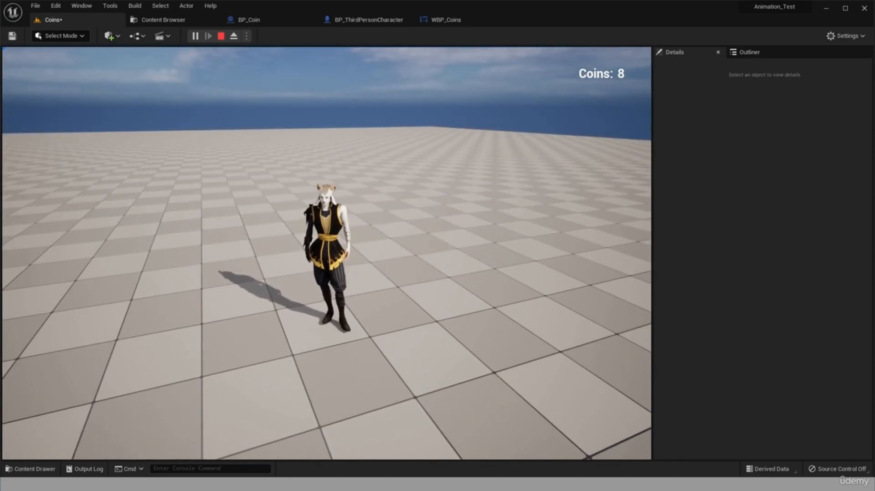
key(Escape)
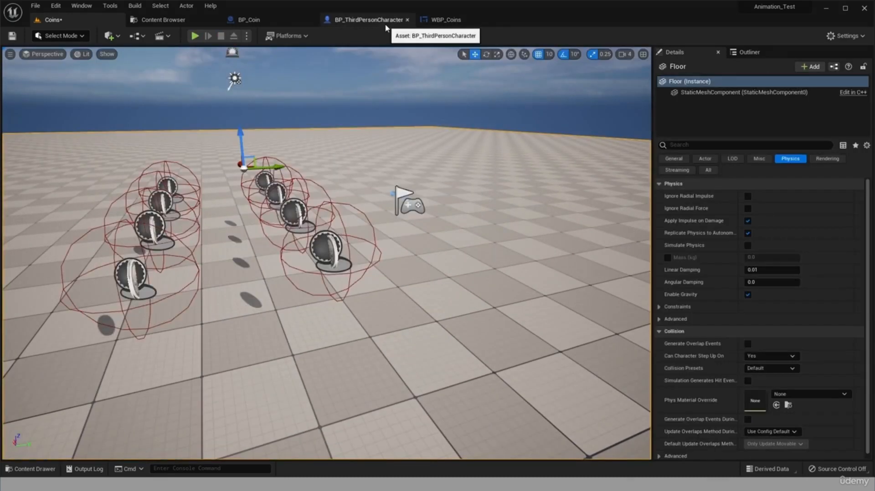
In BP_Coin's event graph, disconnect the Print String node and delete it together with the integer-to-string conversion node feeding it.
click(369, 20)
click(278, 19)
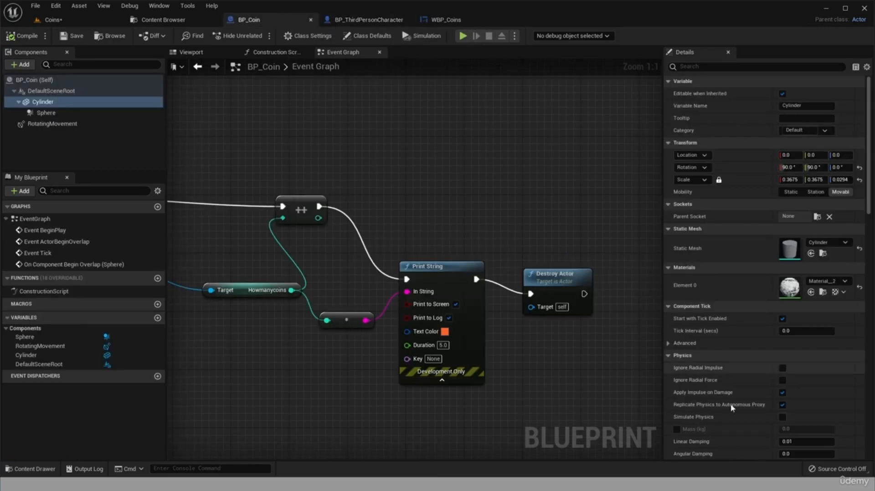
scroll(242, 217, up, 1)
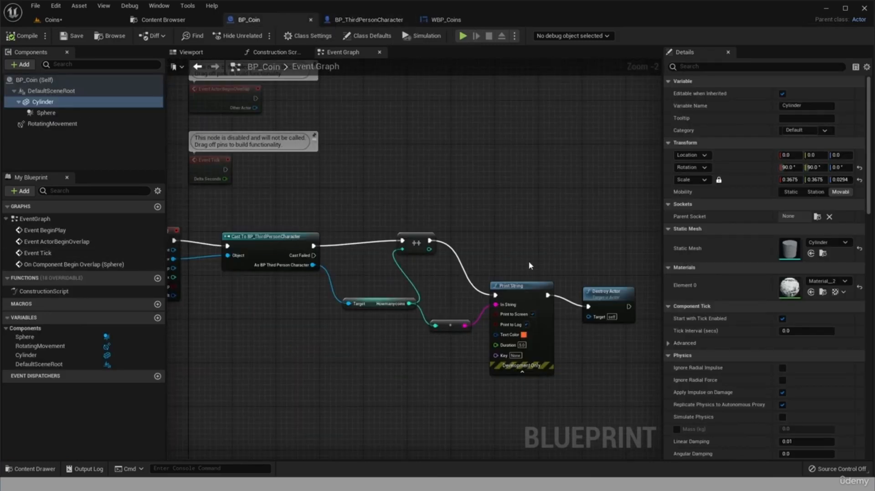
alt+click(496, 295)
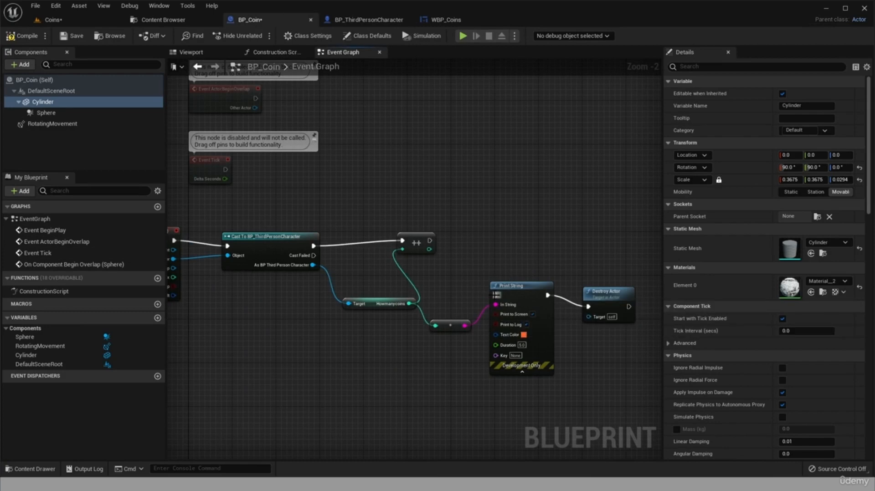
alt+click(548, 295)
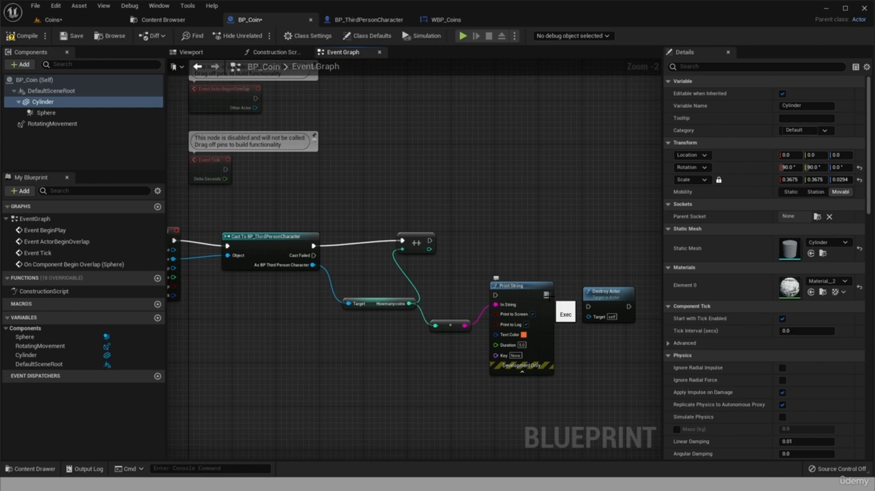
click(448, 328)
key(Delete)
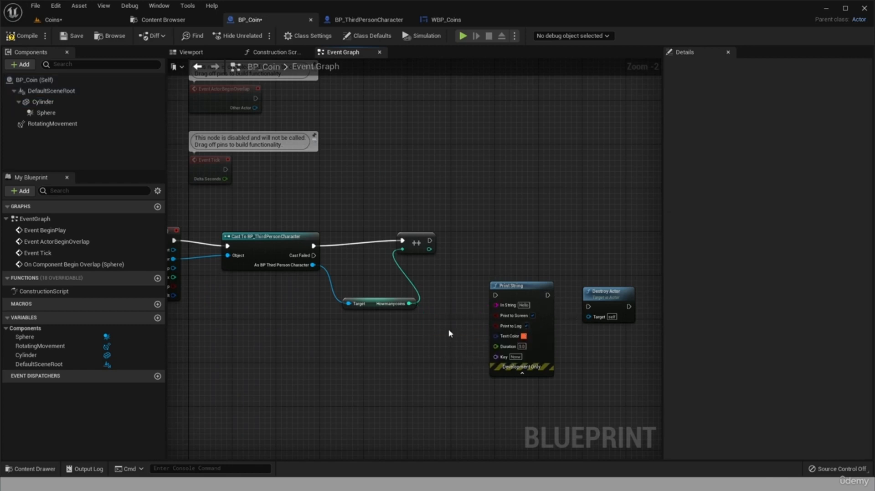
click(516, 295)
key(Delete)
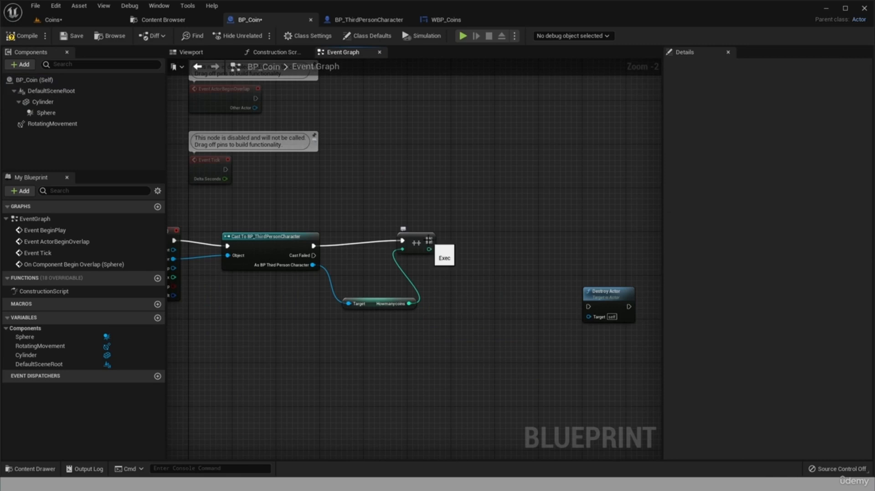
Connect the increment node's execution output directly to a Destroy Actor node moved beside it, compiling and saving BP_Coin.
drag(430, 240, 495, 226)
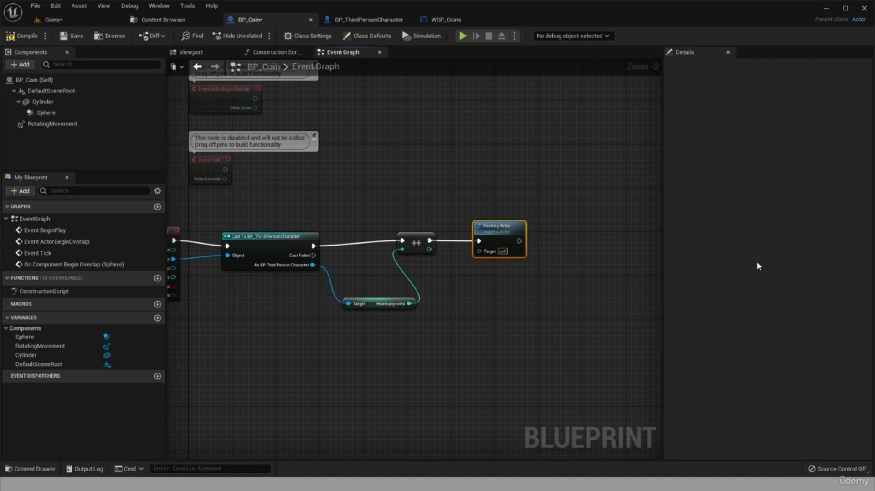
click(18, 36)
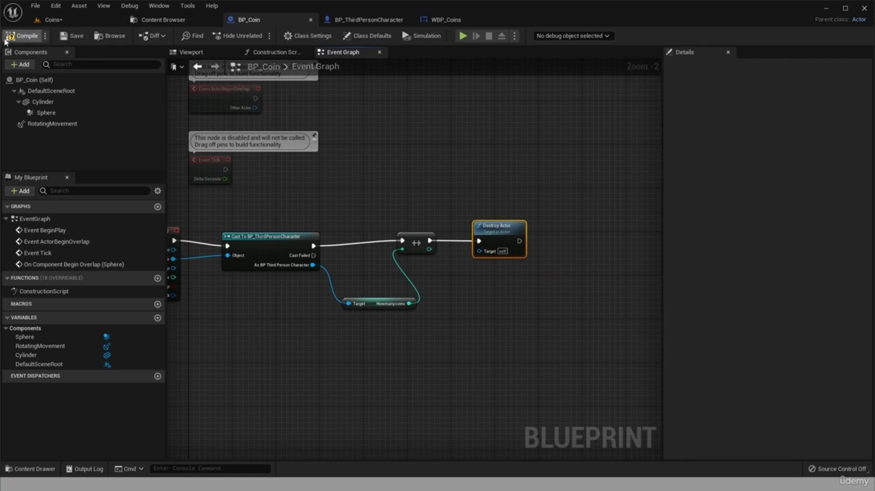
Play the Coins level again and collect the coins to check the counter without the debug printing, ending the play session.
click(51, 20)
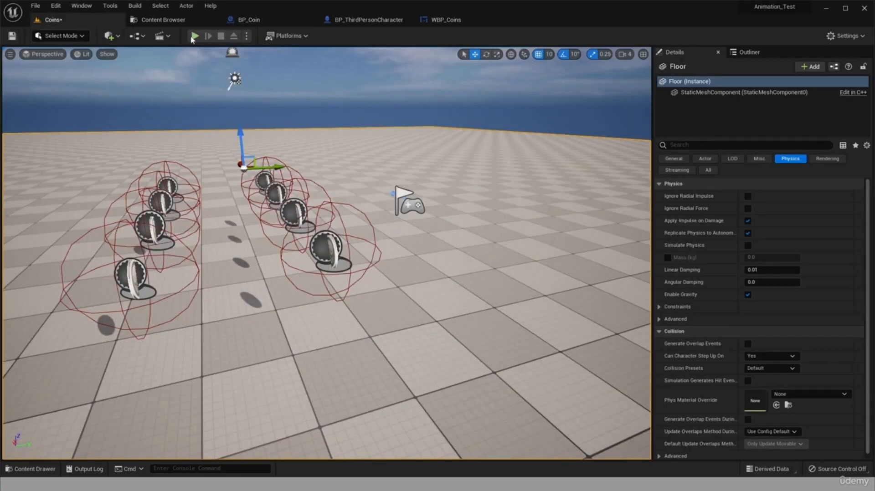
click(194, 36)
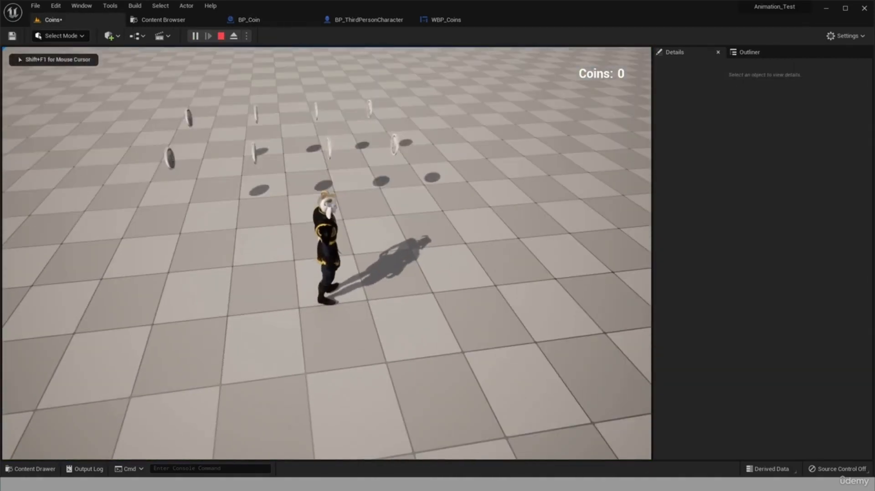
key(w)
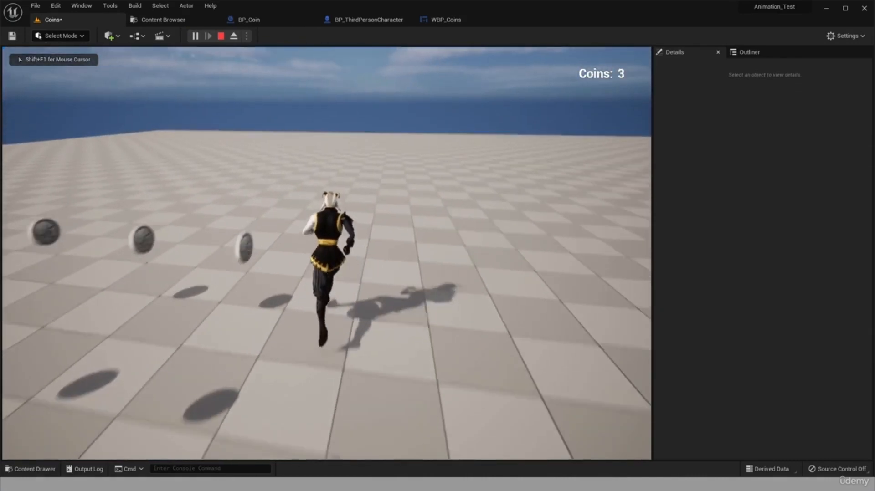
key(w)
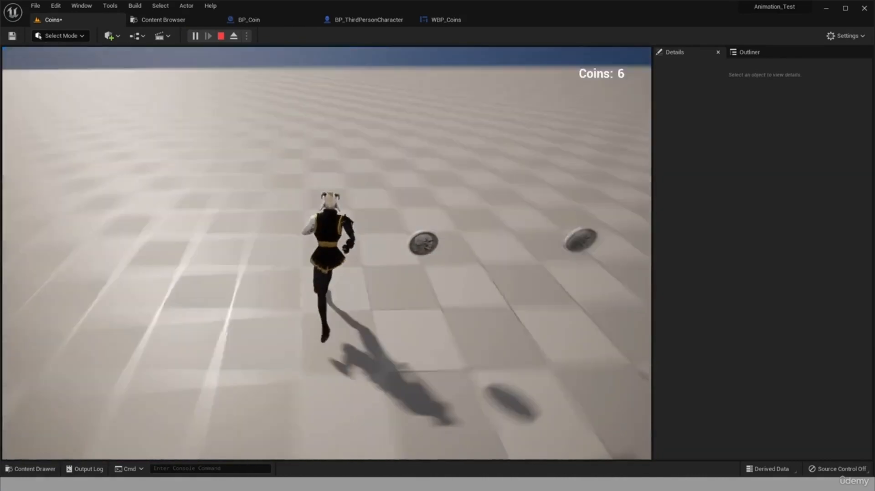
key(w)
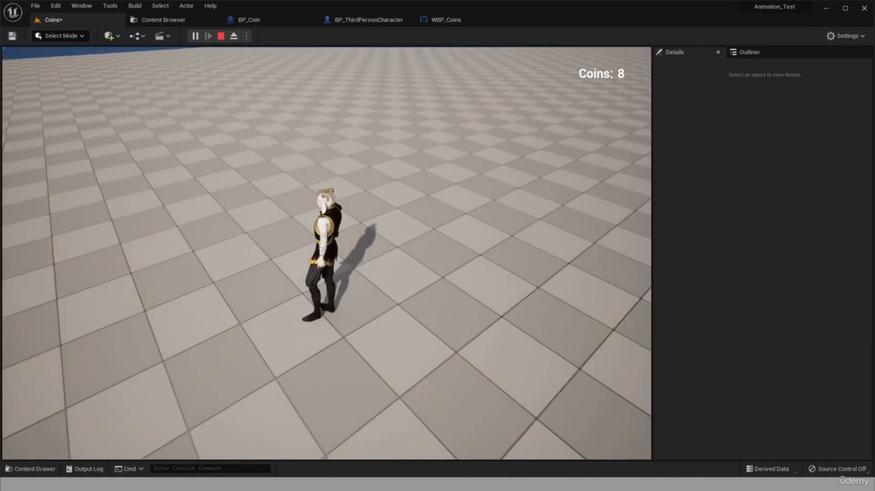
key(Escape)
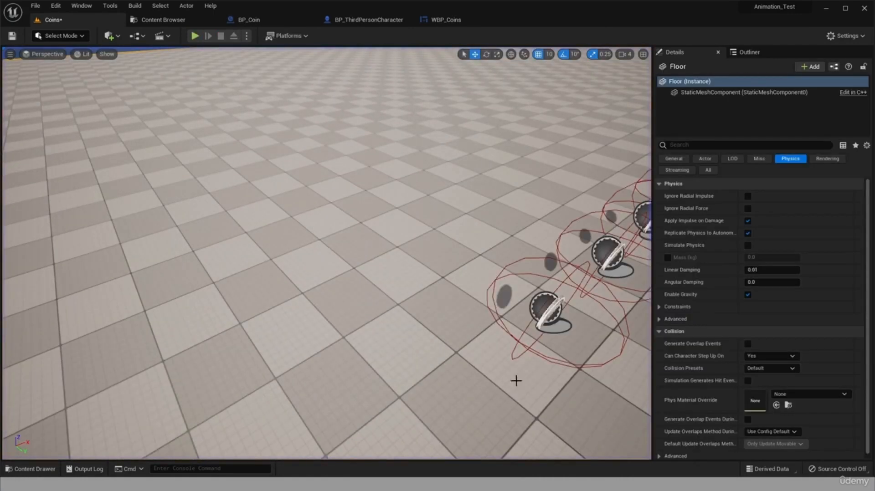
Switch to Sketchfab in the browser and look over its store page and the round platform model's page.
click(442, 20)
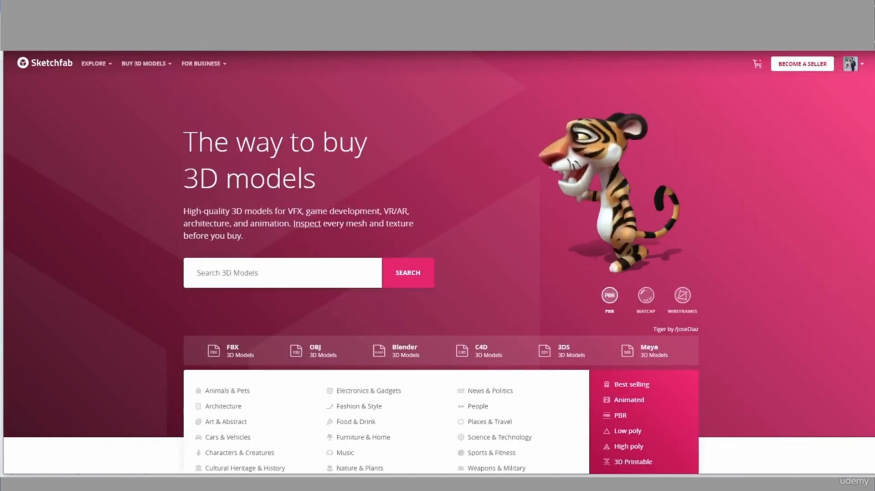
scroll(834, 193, down, 1)
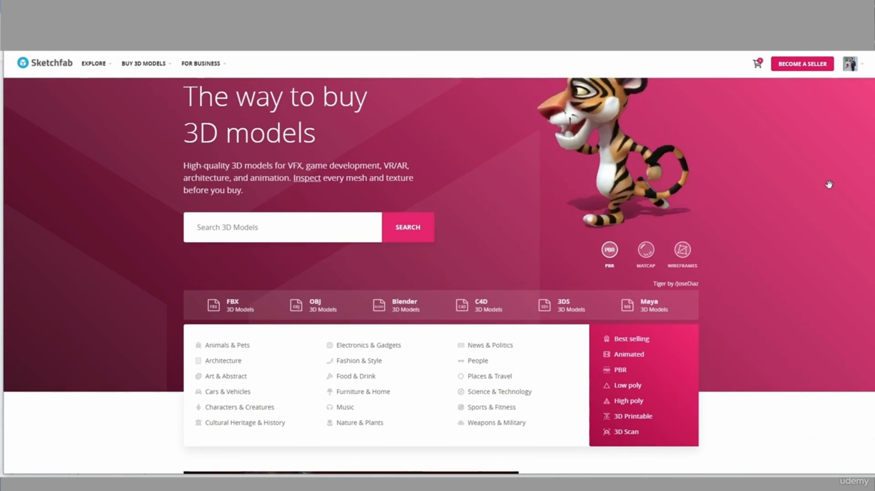
scroll(828, 187, up, 1)
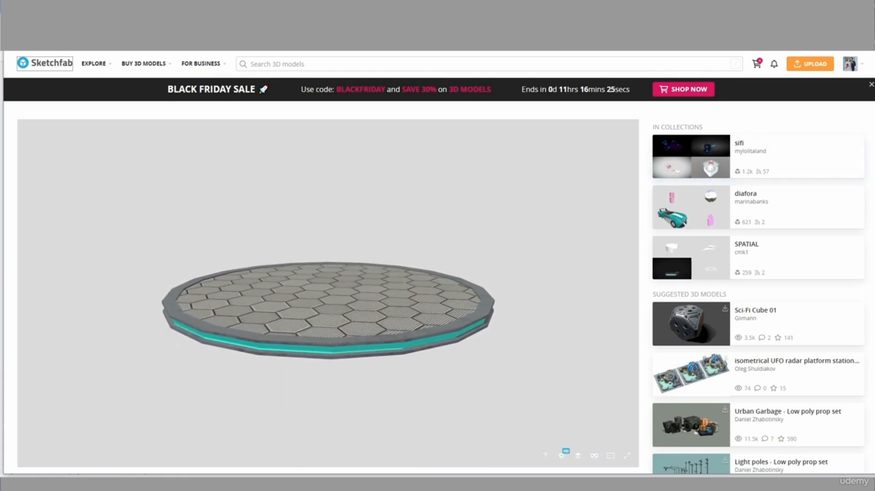
scroll(137, 368, down, 3)
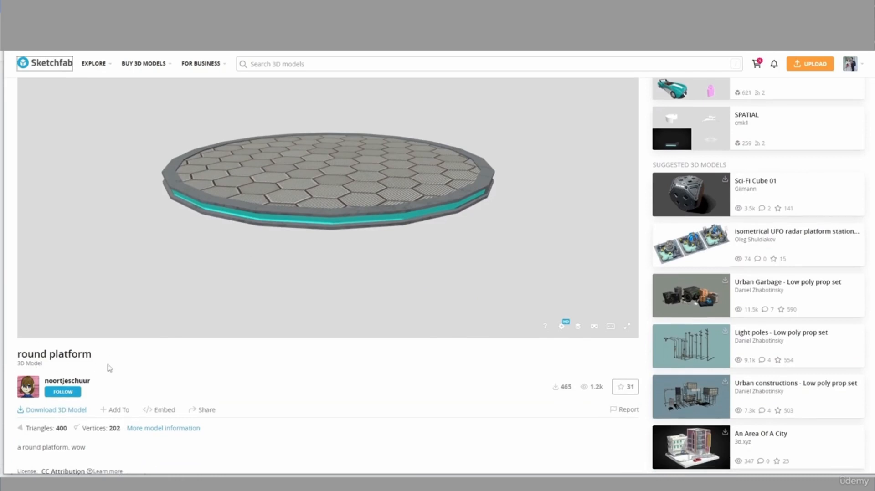
scroll(486, 308, up, 3)
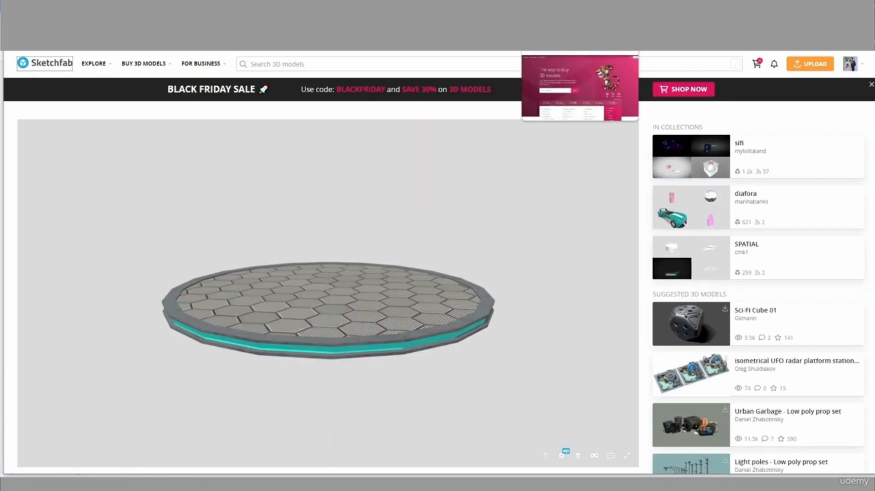
Search Sketchfab's 3D models for "platform".
click(322, 67)
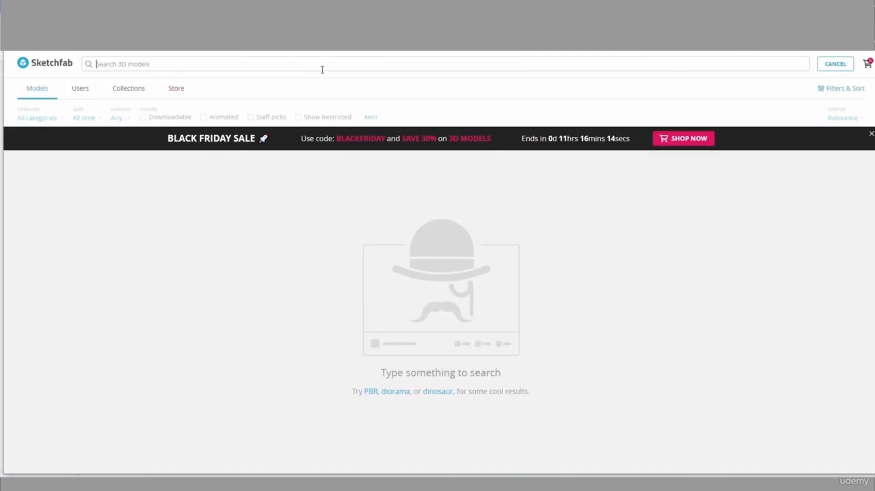
text(p)
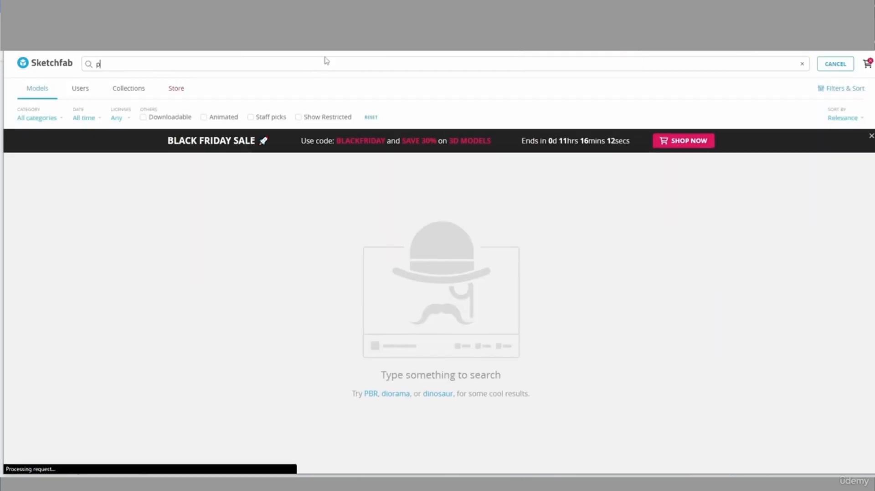
text(latfrom)
key(BackSpace)
key(BackSpace)
key(BackSpace)
text(orm)
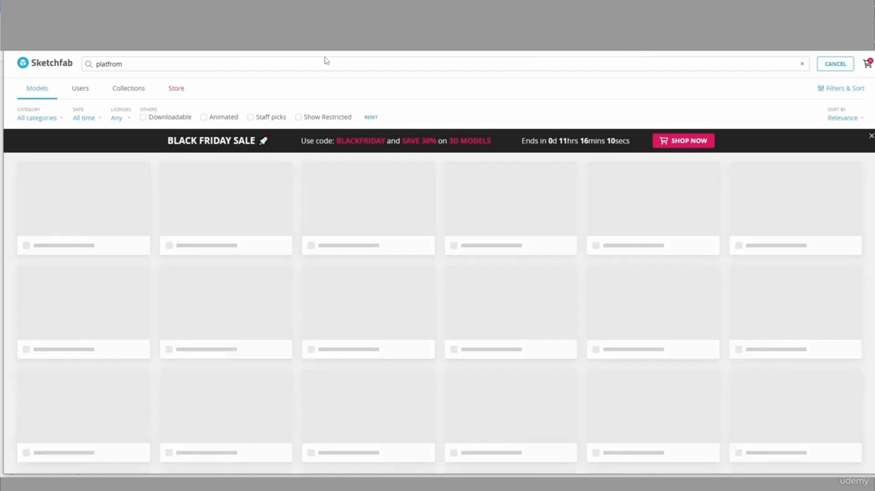
Filter the platform search results to downloadable models and examine the round platform model's page.
click(143, 118)
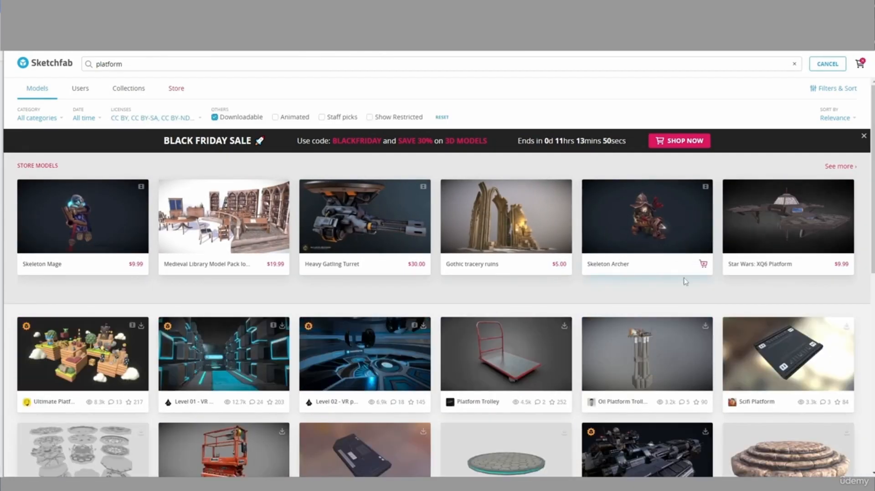
scroll(686, 280, down, 5)
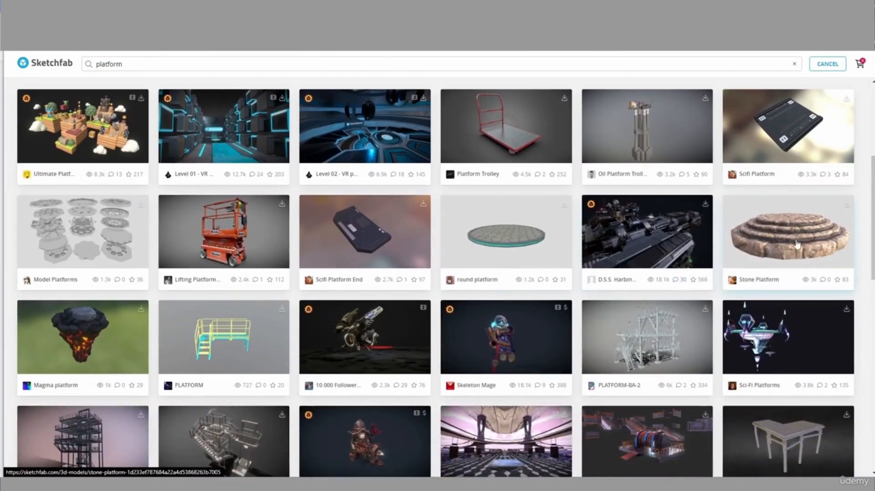
click(518, 251)
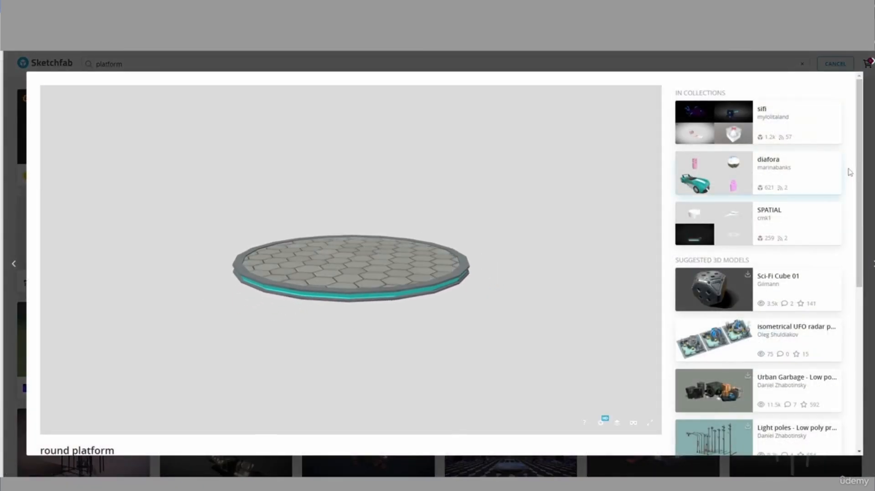
scroll(850, 172, down, 4)
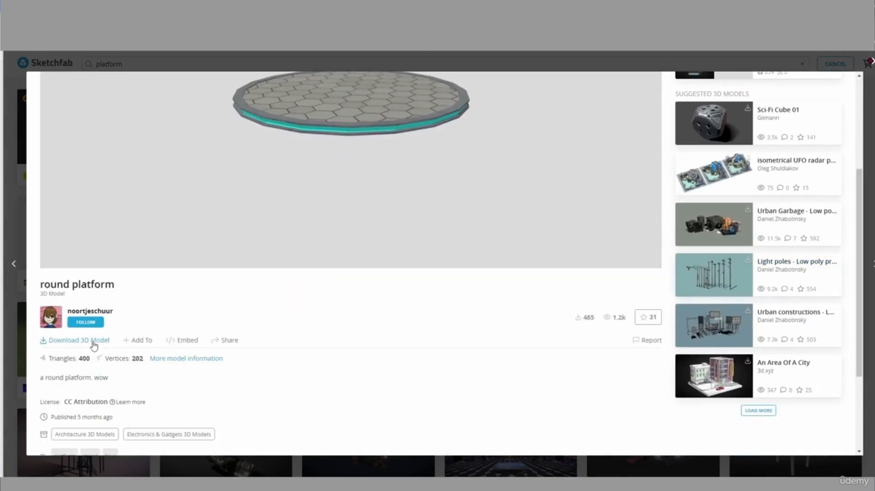
Go to the Stone Platform model's page and look over its details and 3D preview.
click(873, 264)
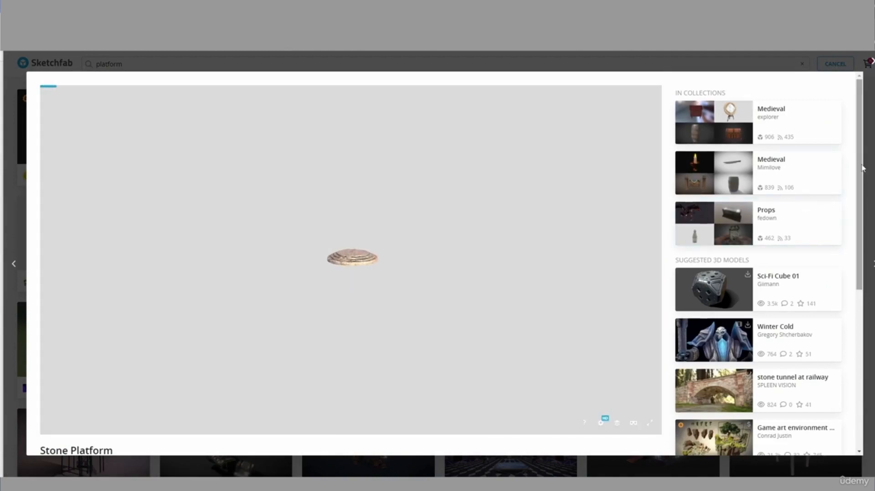
drag(860, 168, 859, 206)
scroll(340, 164, up, 8)
drag(340, 165, 498, 228)
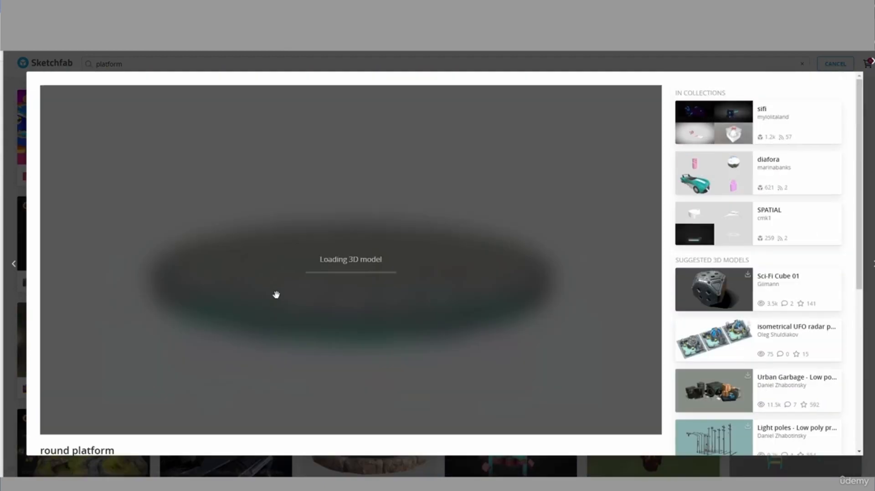
Open the round platform model's download options and review the licence information and available file formats.
scroll(816, 183, down, 3)
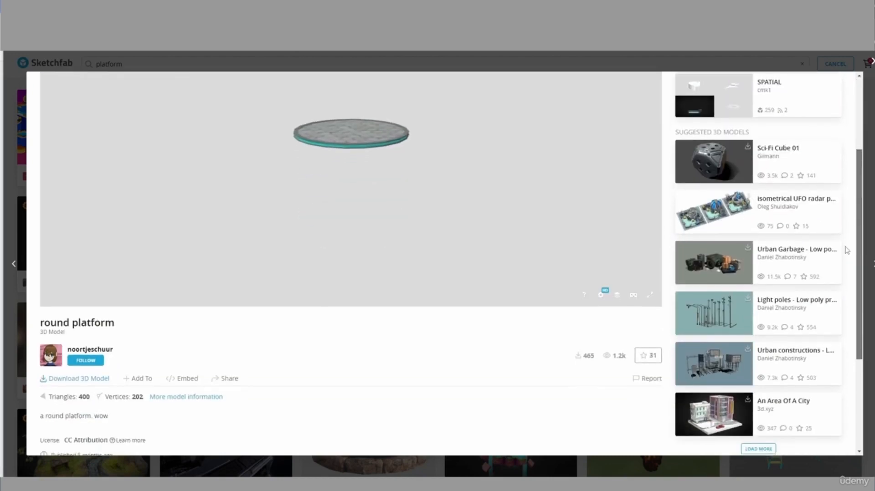
click(79, 364)
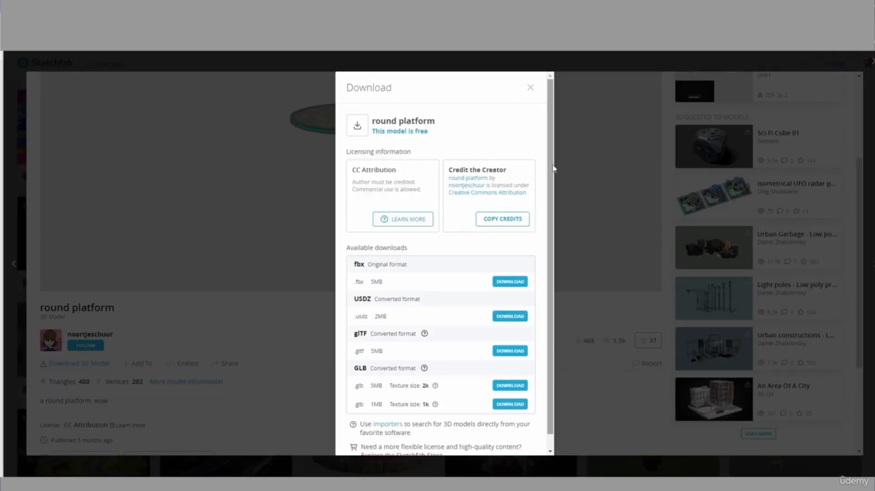
scroll(554, 169, down, 1)
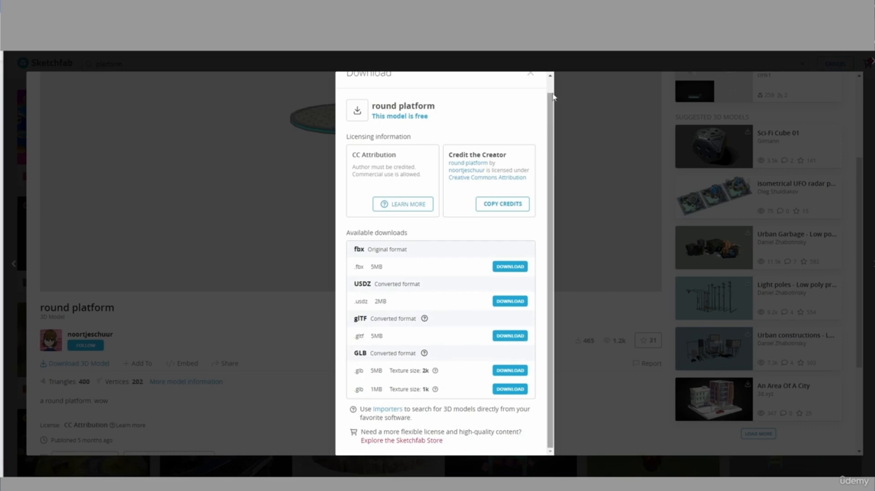
scroll(524, 55, up, 1)
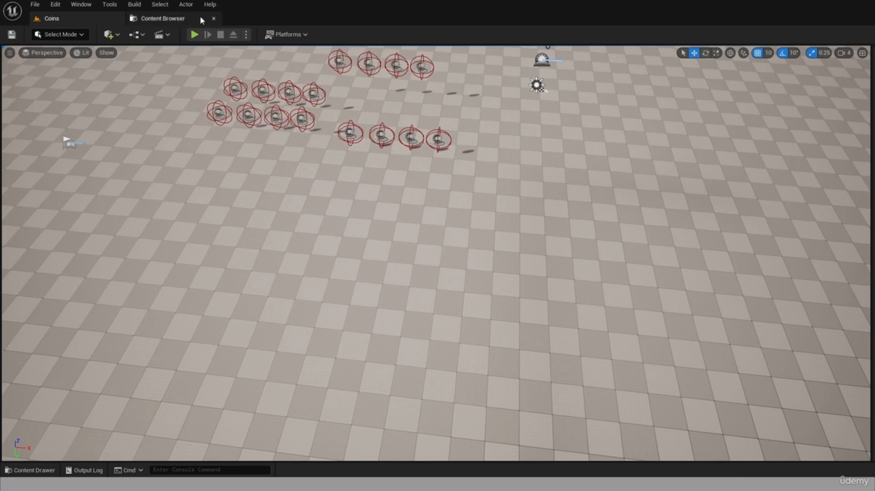
Play the Coins level in Unreal Editor, collect the rows of coins near the ground, and end the play session.
click(194, 34)
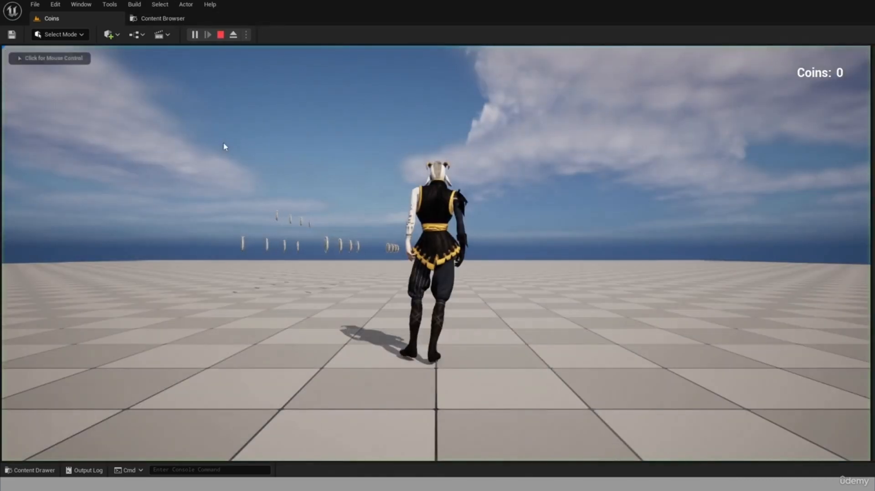
click(322, 253)
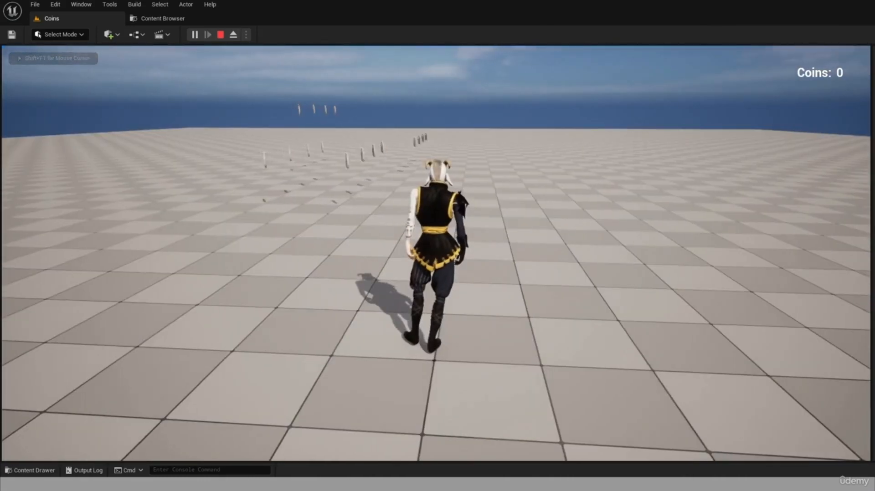
key(w)
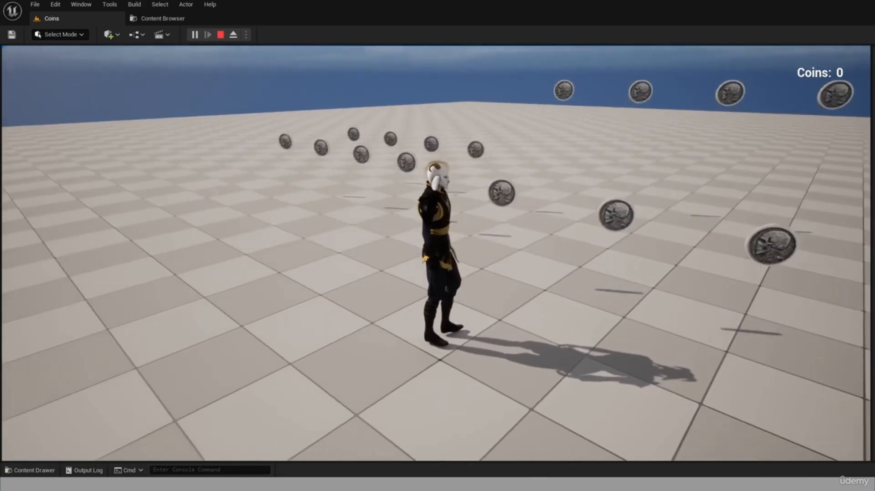
key(w)
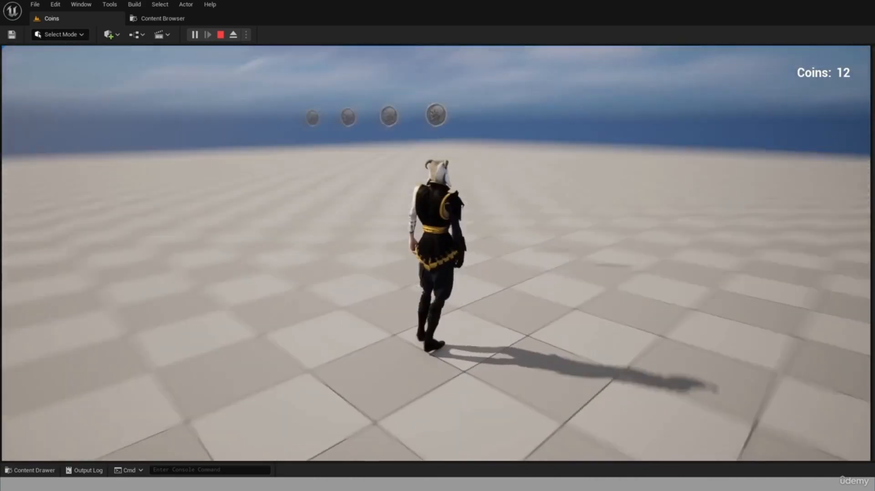
key(Escape)
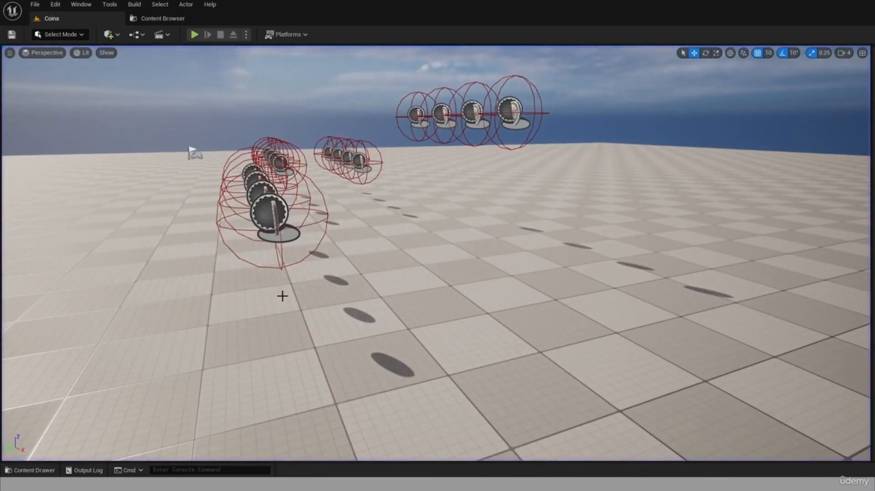
right_drag(254, 348, 192, 351)
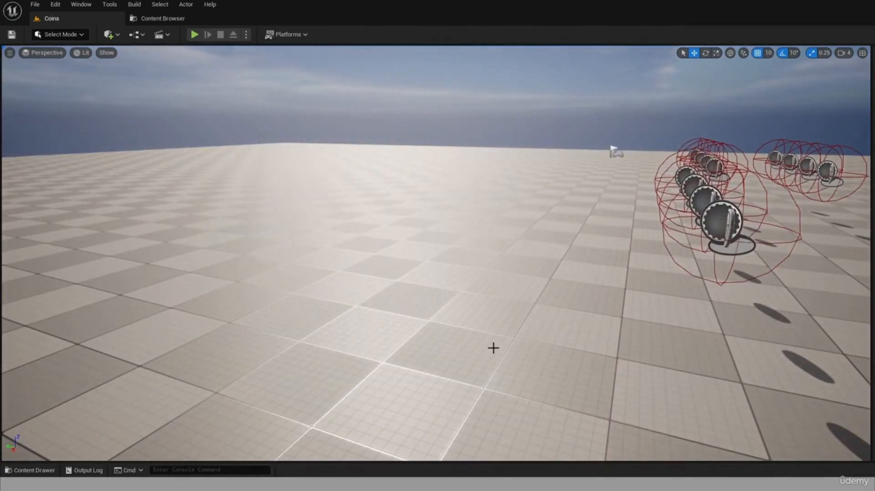
scroll(641, 288, down, 3)
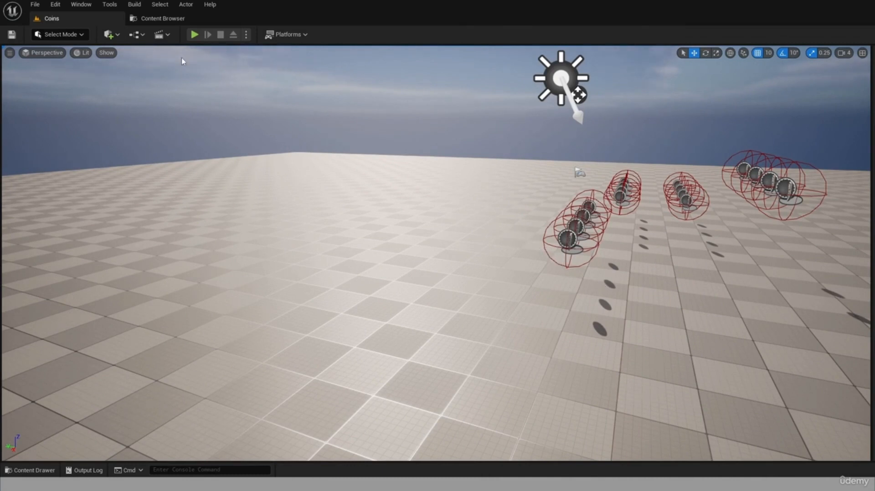
Create a folder named "Platfroms" inside the Objects content folder.
click(160, 20)
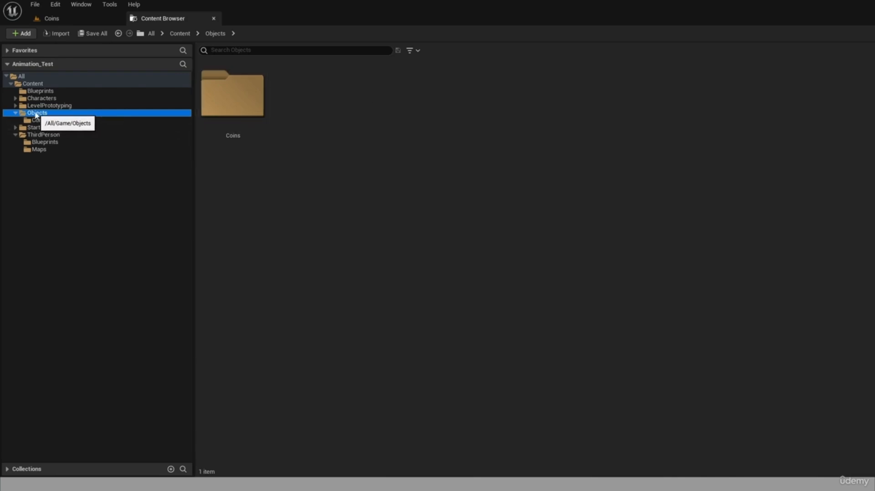
right_click(309, 89)
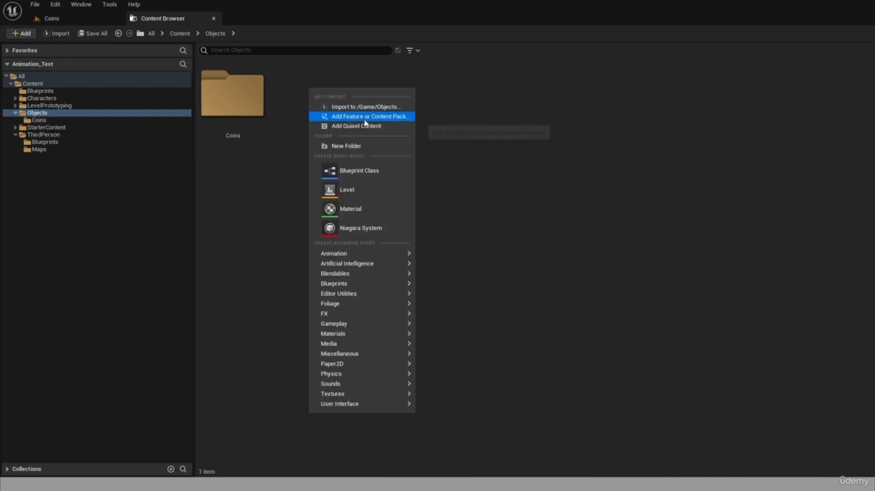
click(370, 146)
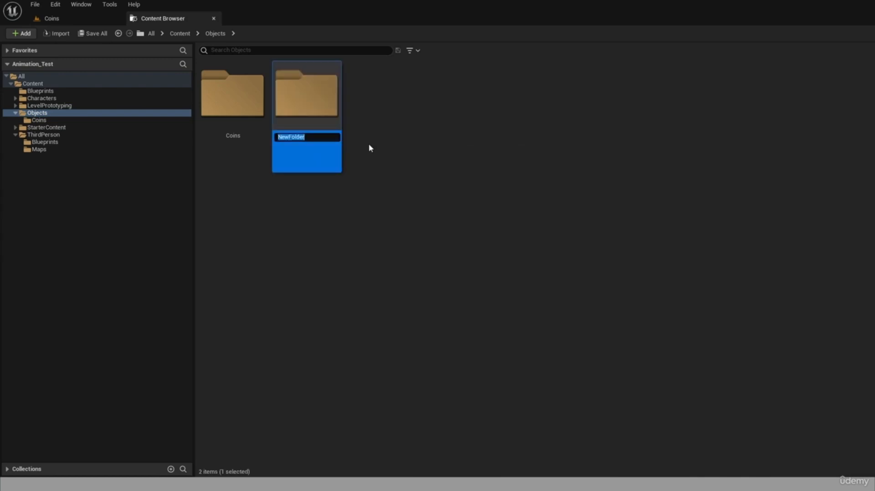
text(Platfooms)
key(Return)
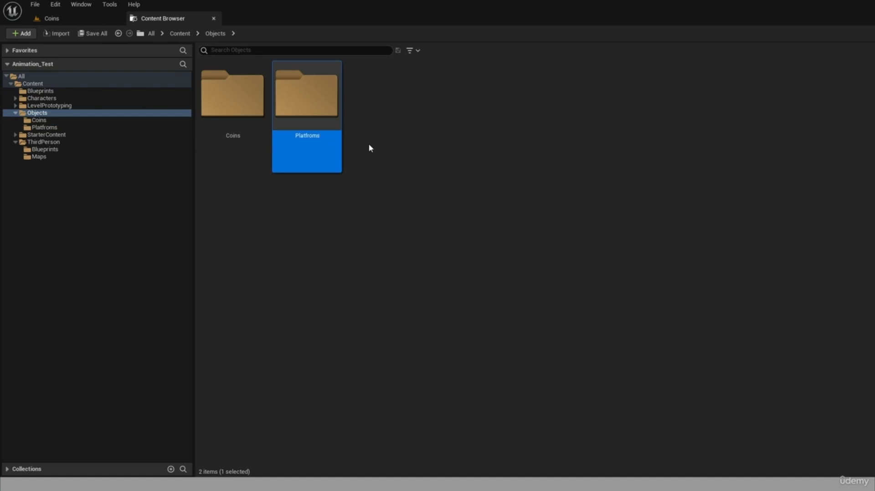
Import the round-platform folder with its FBX mesh and textures into Platfroms using the default import options, clearing and closing the message log.
double_click(308, 95)
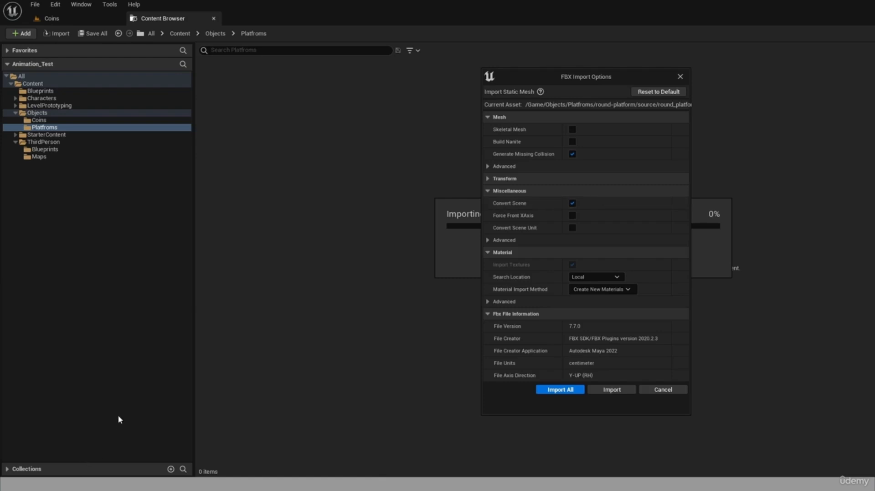
mouse_move(529, 218)
click(562, 391)
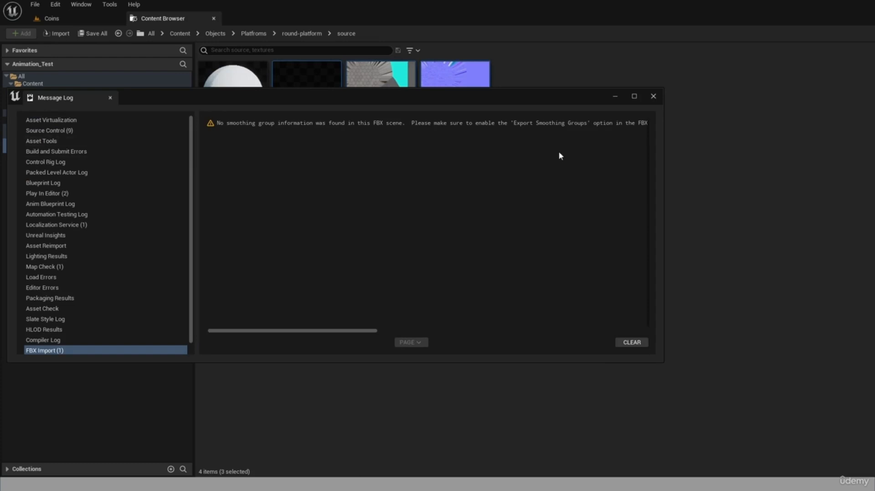
click(623, 343)
click(653, 96)
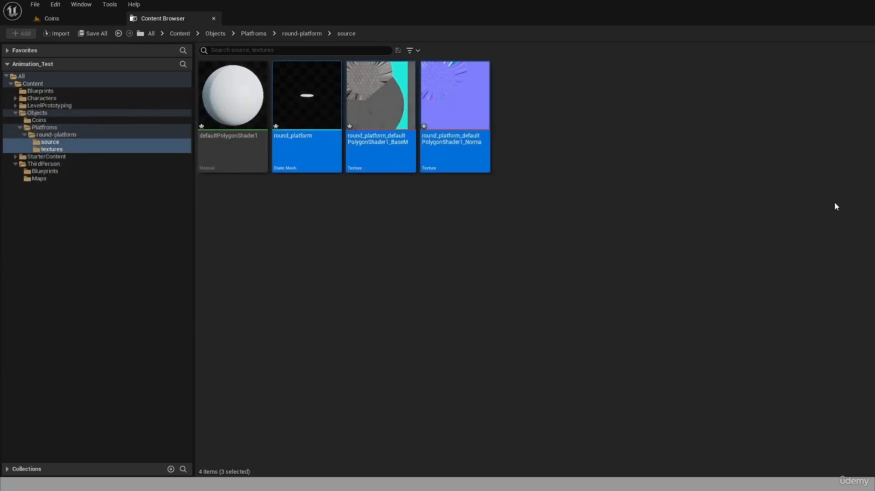
click(652, 221)
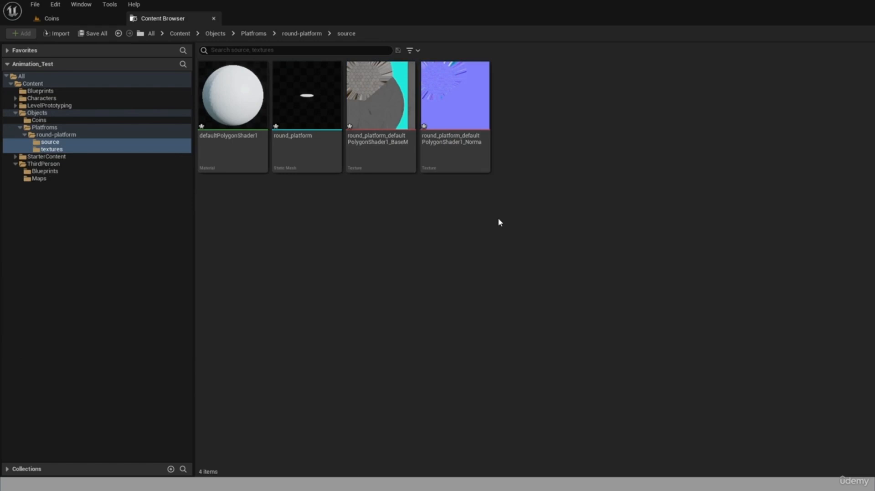
Save the imported round platform mesh, material and textures, and return to the Coins level.
mouse_move(337, 99)
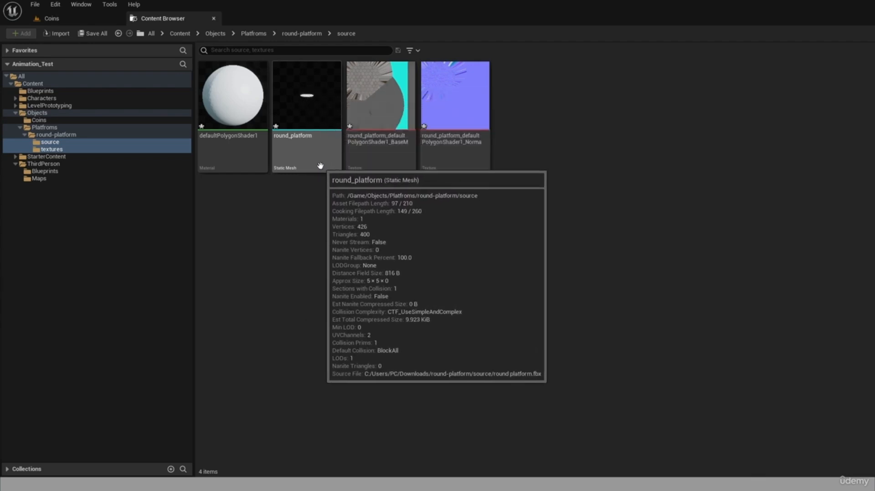
mouse_move(365, 166)
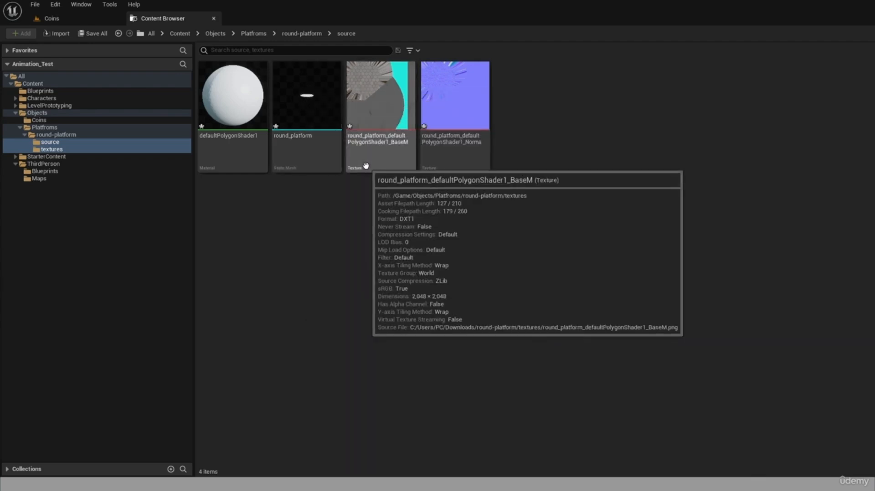
mouse_move(464, 147)
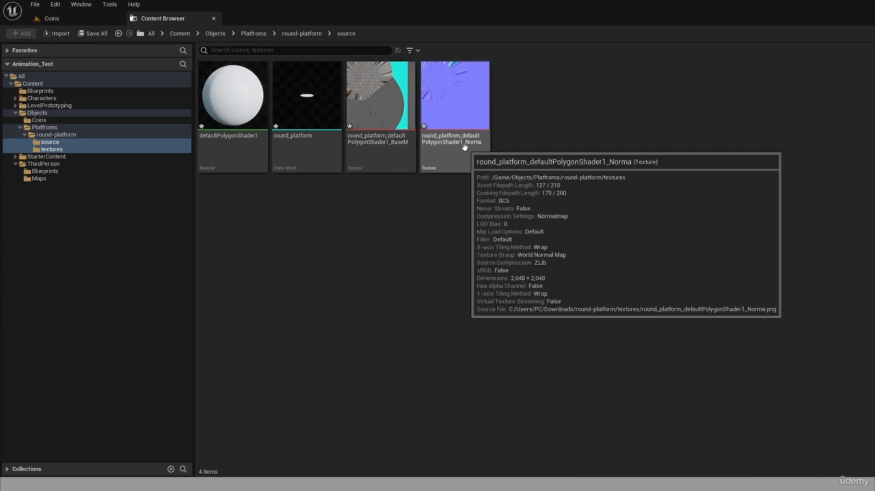
mouse_move(226, 159)
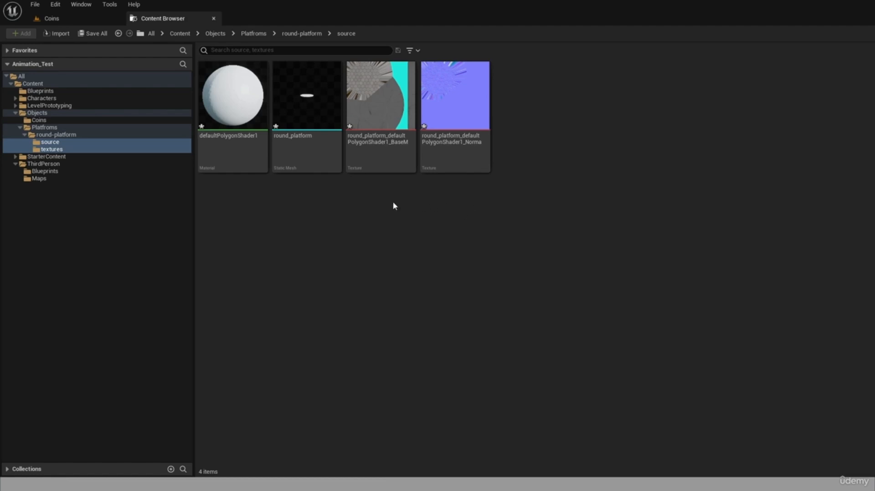
mouse_move(368, 118)
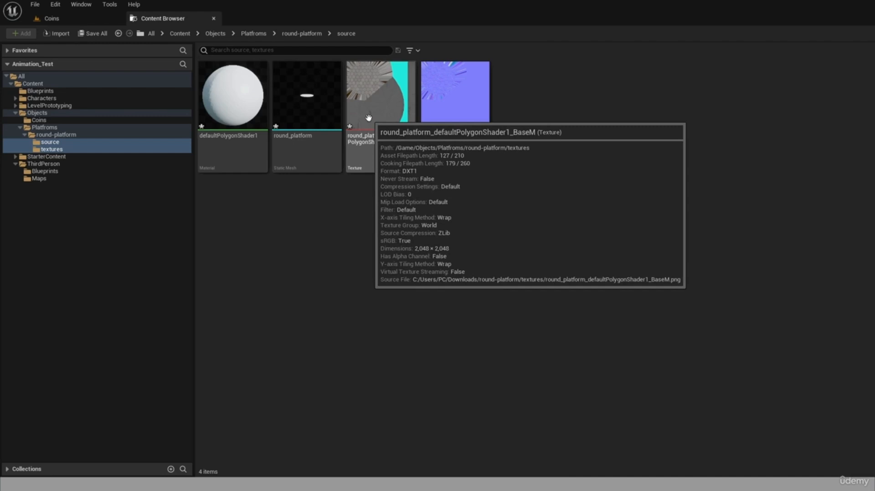
mouse_move(438, 99)
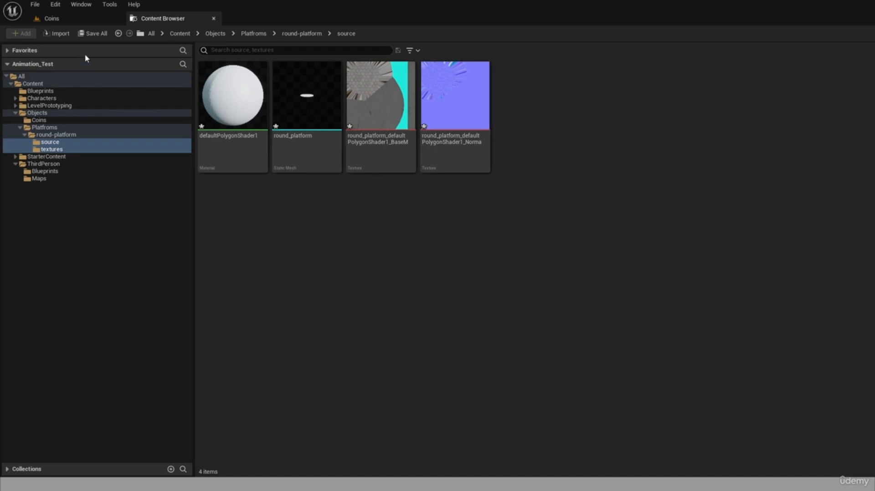
click(93, 34)
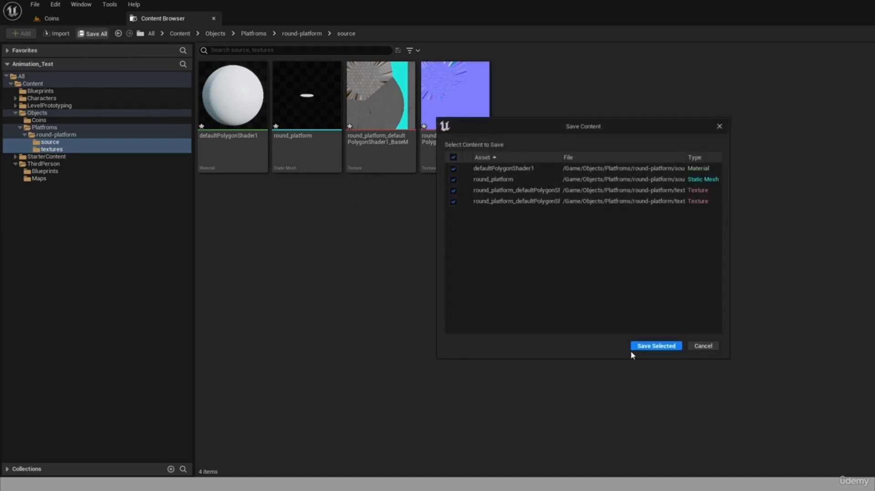
click(673, 348)
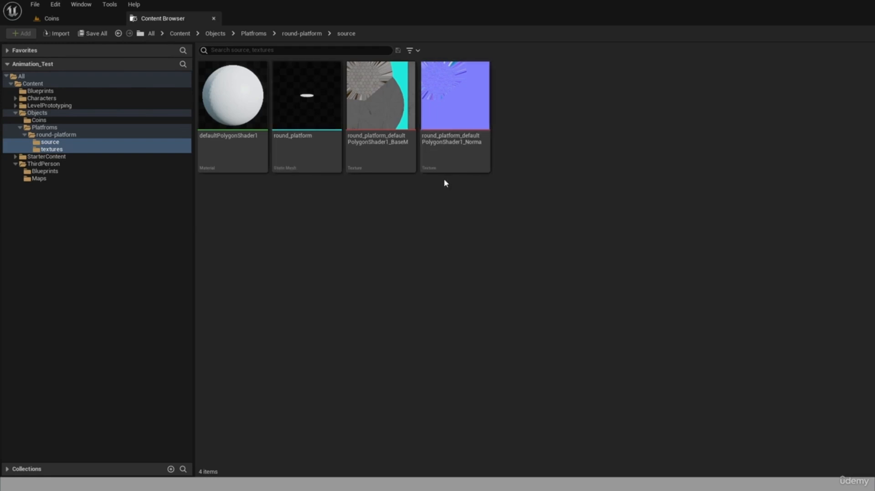
click(81, 18)
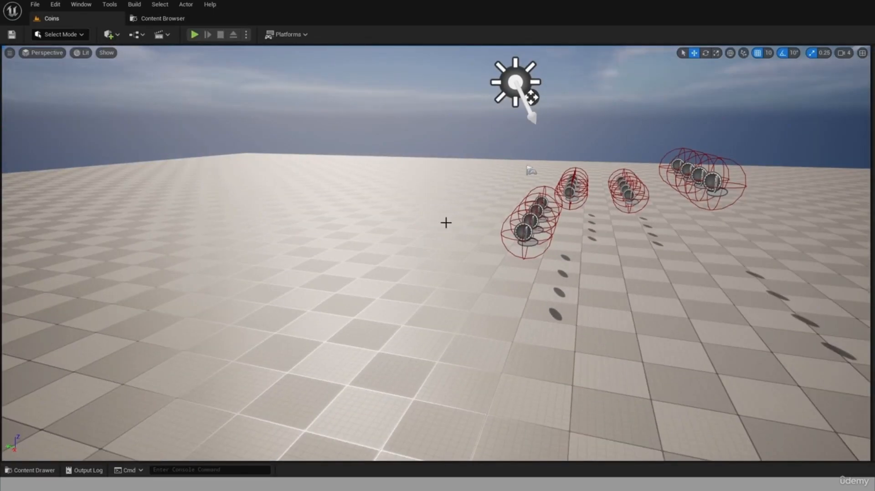
drag(467, 219, 500, 180)
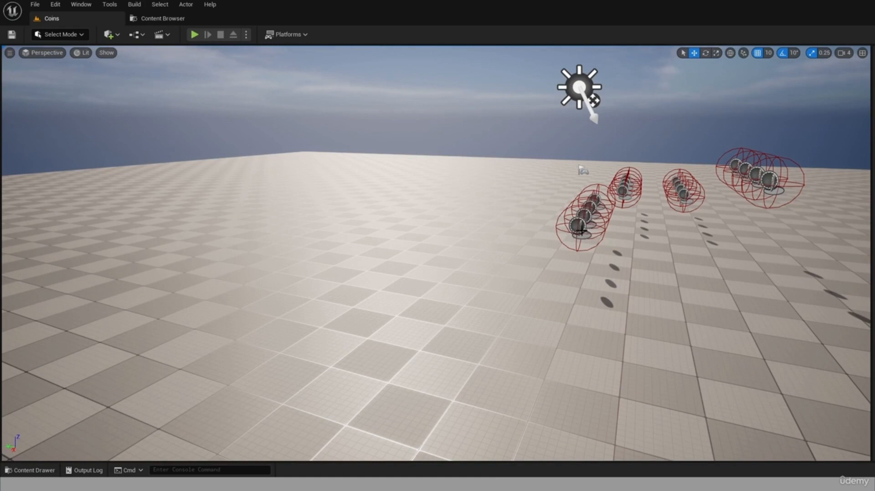
Add a Plane shape to the Coins level and position it above the floor near the coins, at location -780, 250, 110.
click(117, 35)
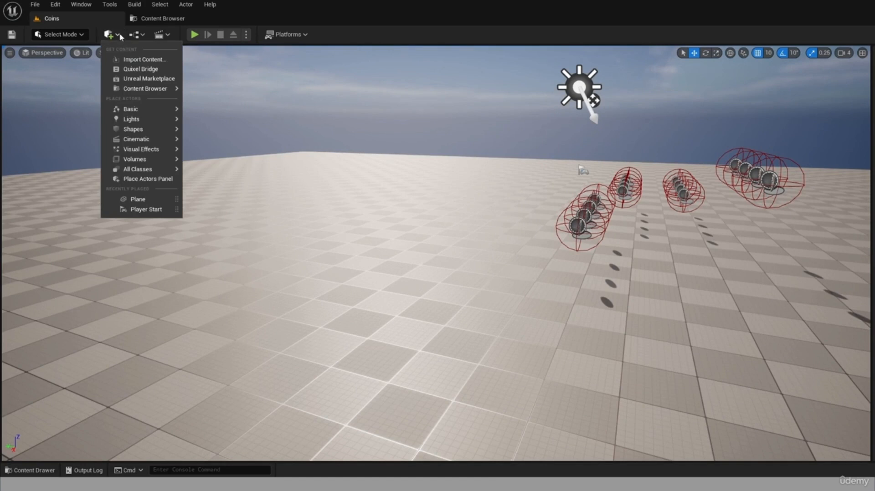
mouse_move(158, 131)
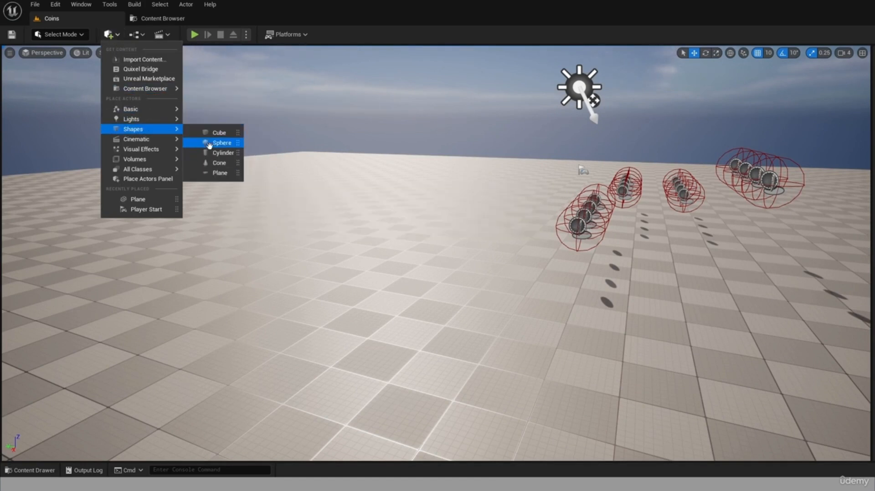
click(226, 172)
mouse_move(461, 296)
right_down()
mouse_move(493, 296)
mouse_move(456, 313)
right_up()
scroll(482, 253, up, 4)
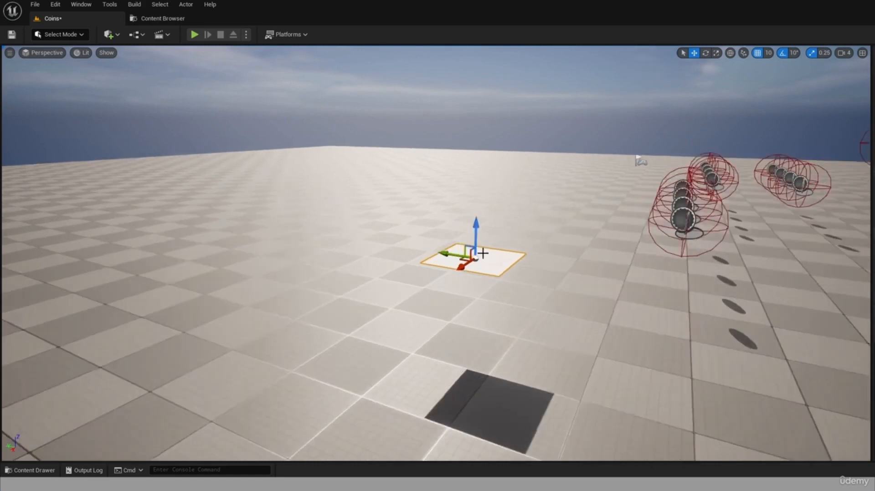
scroll(483, 253, up, 3)
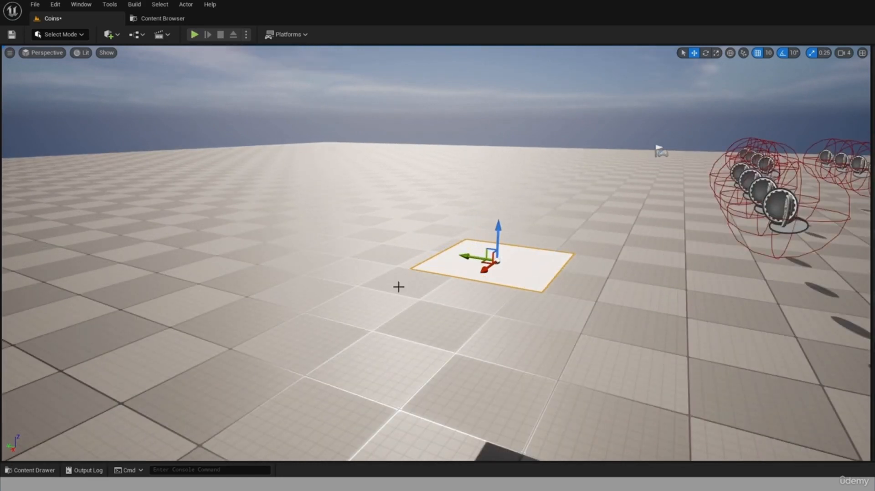
drag(496, 265, 612, 174)
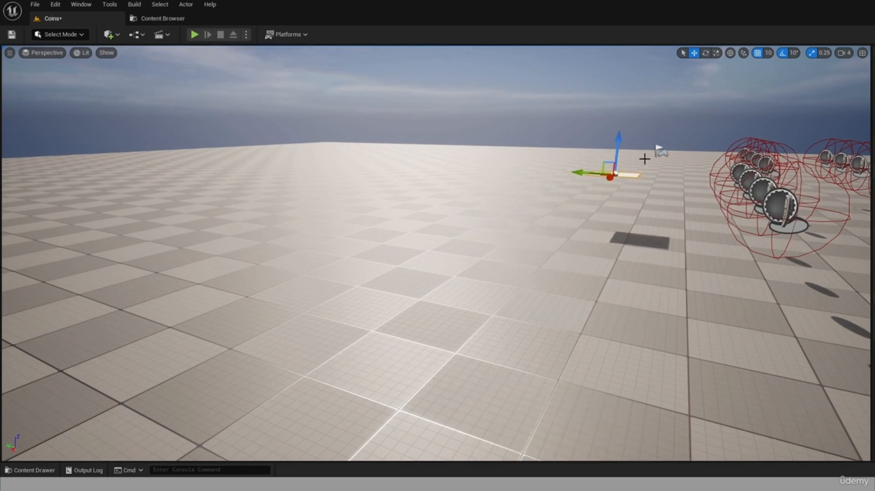
Play the level, jump the character onto the plane, run off it, and end the play session.
click(193, 35)
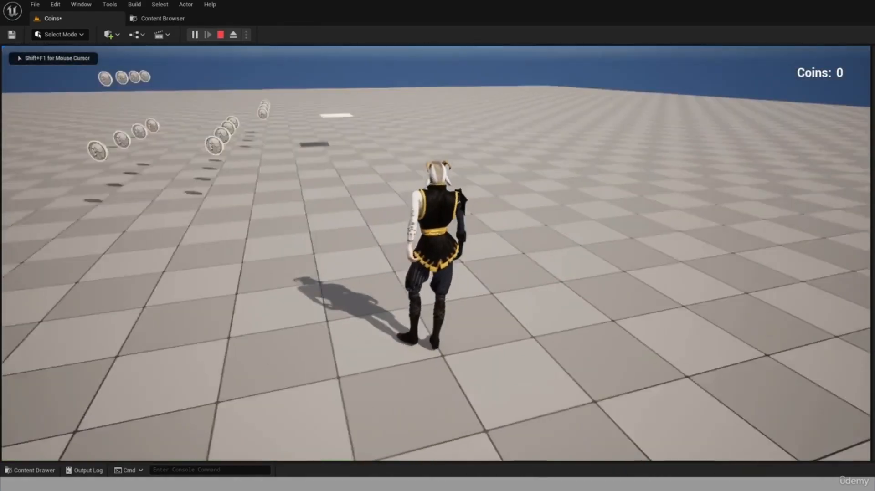
key(w)
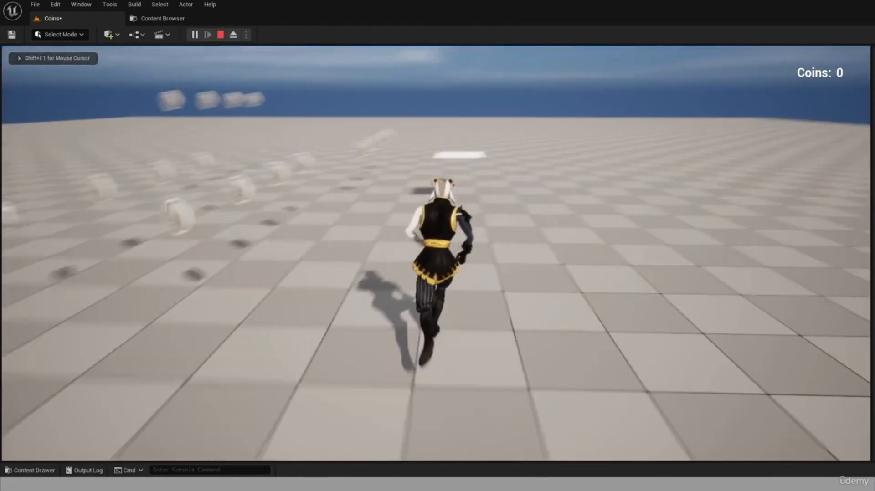
key(space)
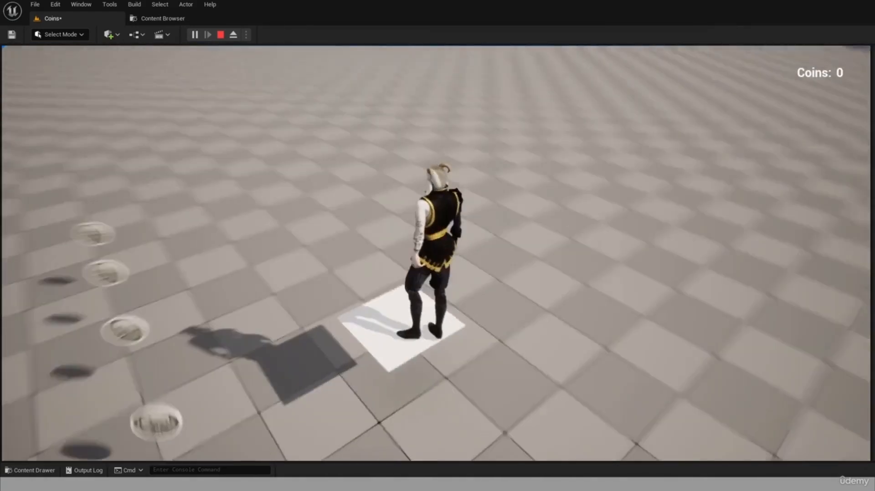
key(w)
key(s)
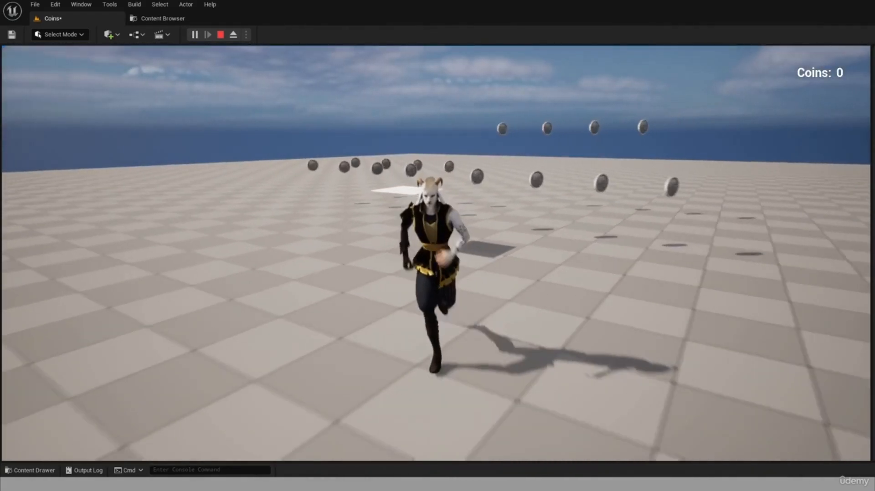
key(Escape)
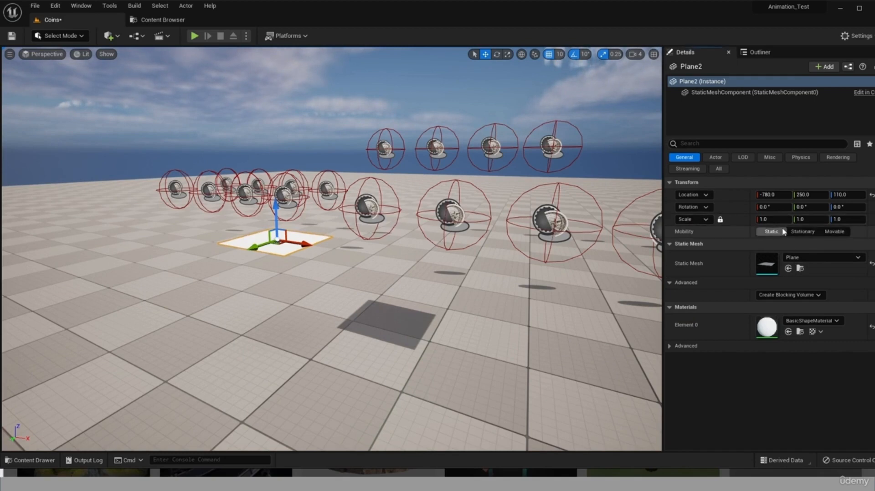
Scale the plane uniformly to 1.9875 with locked proportions and test jumping onto it in a play session.
click(720, 220)
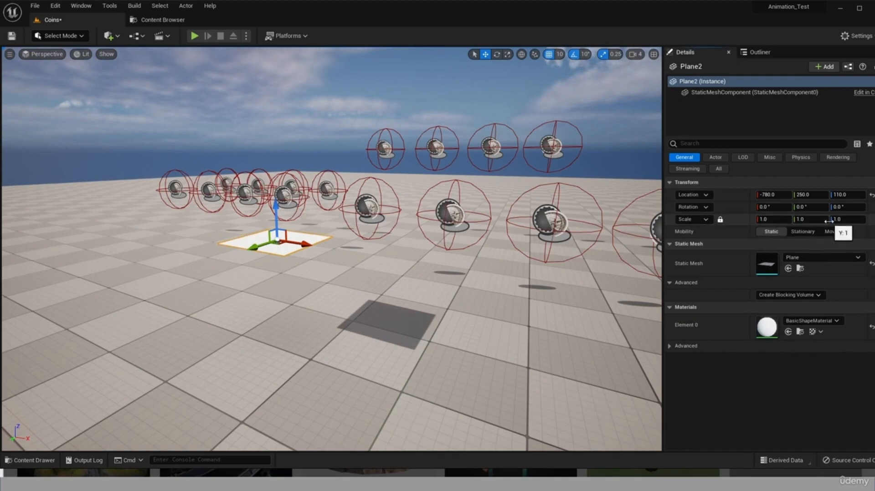
drag(766, 220, 845, 220)
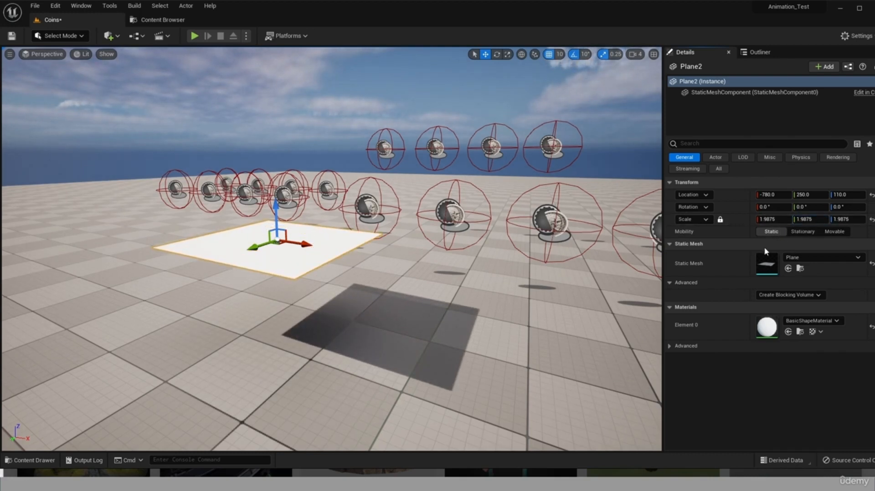
click(194, 35)
key(w)
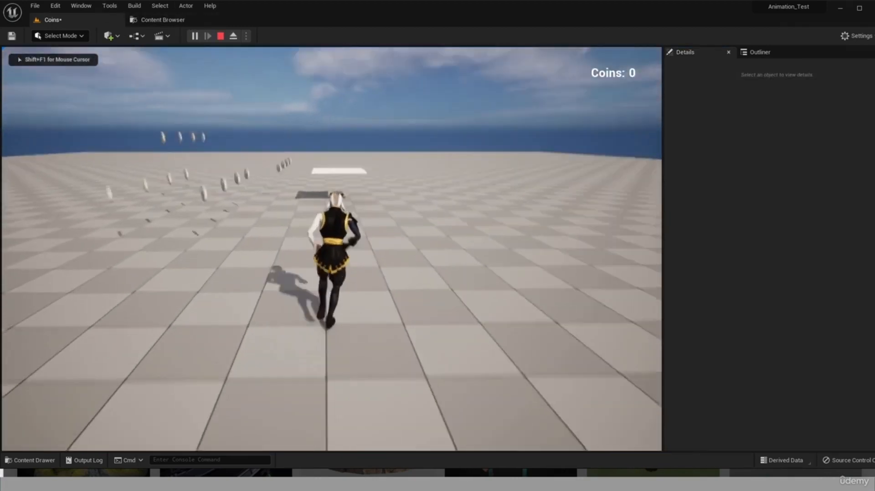
key(space)
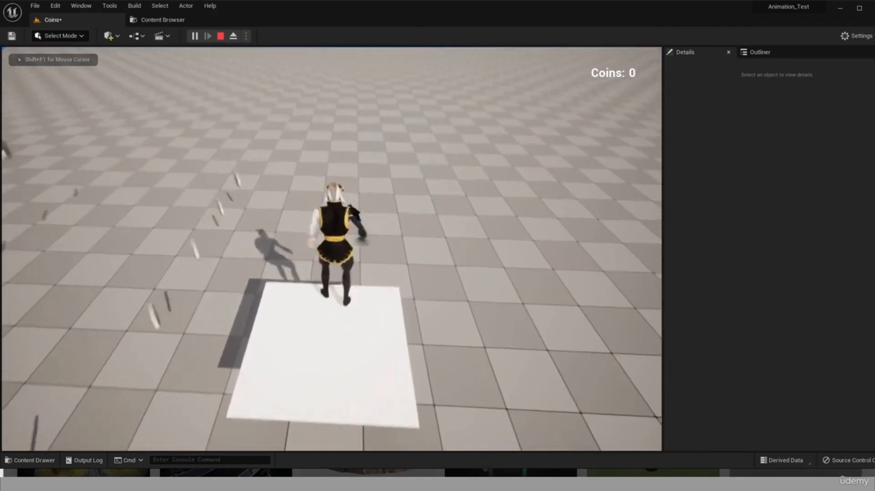
key(w)
key(Escape)
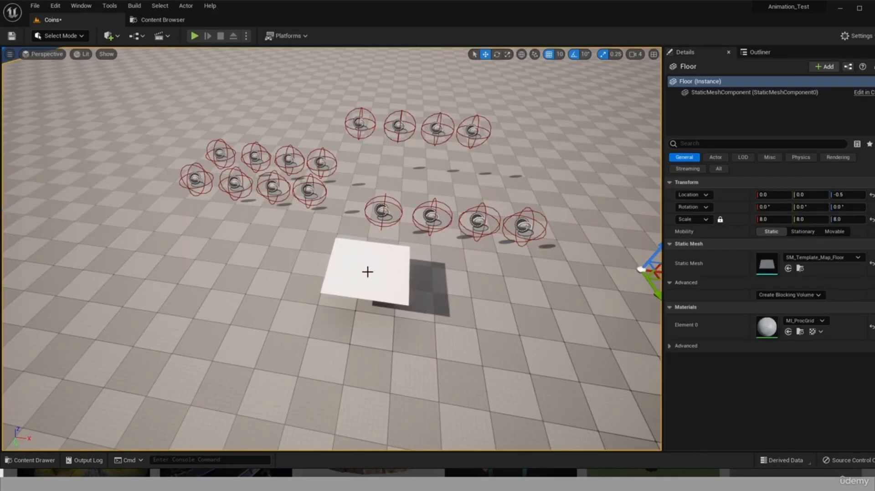
Duplicate the plane along the Y axis to Y 570 and play the level to test jumping between the two planes.
click(363, 272)
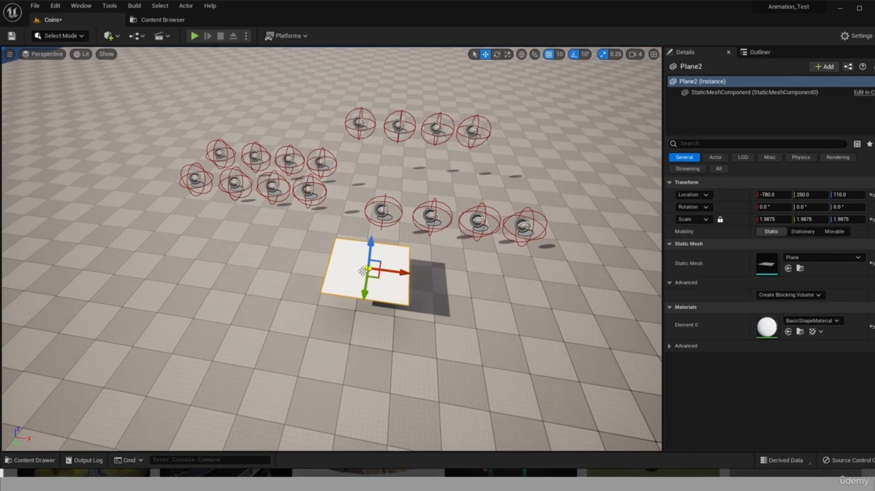
drag(379, 279, 357, 441)
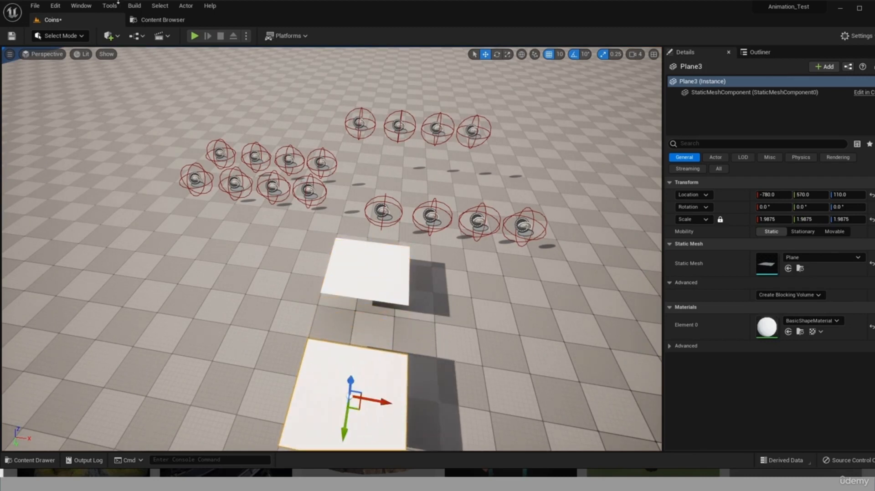
click(194, 35)
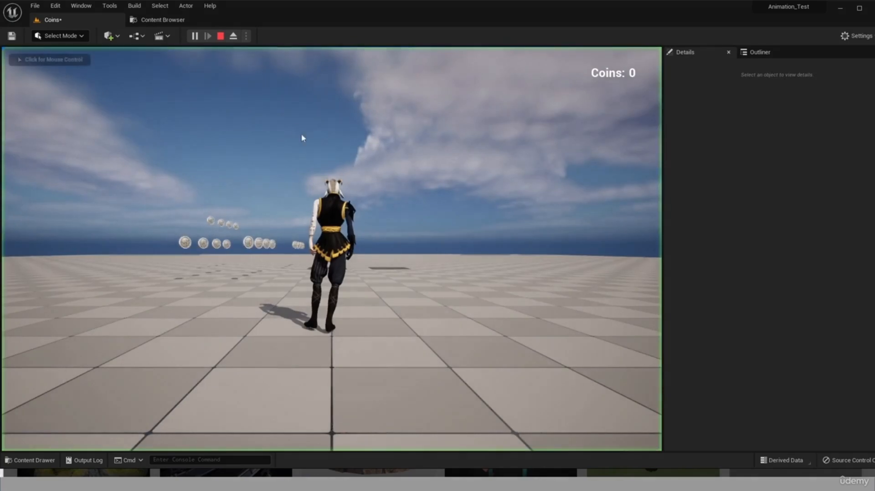
click(313, 355)
key(w)
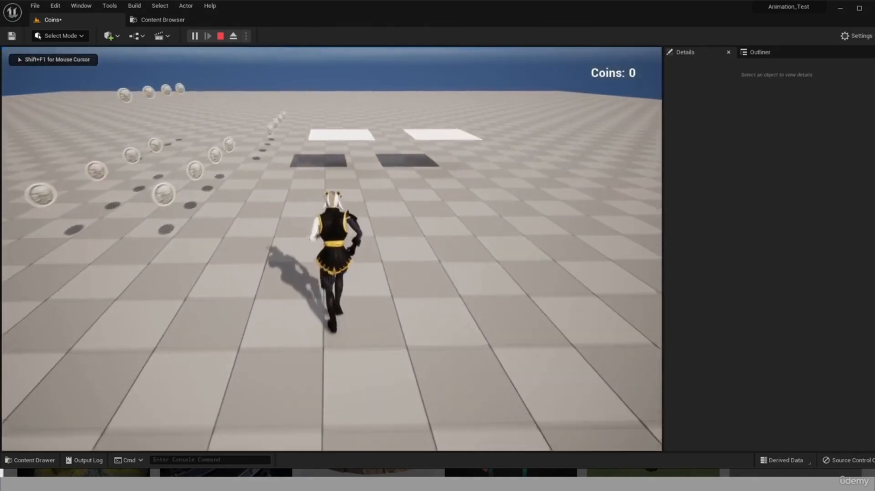
key(space)
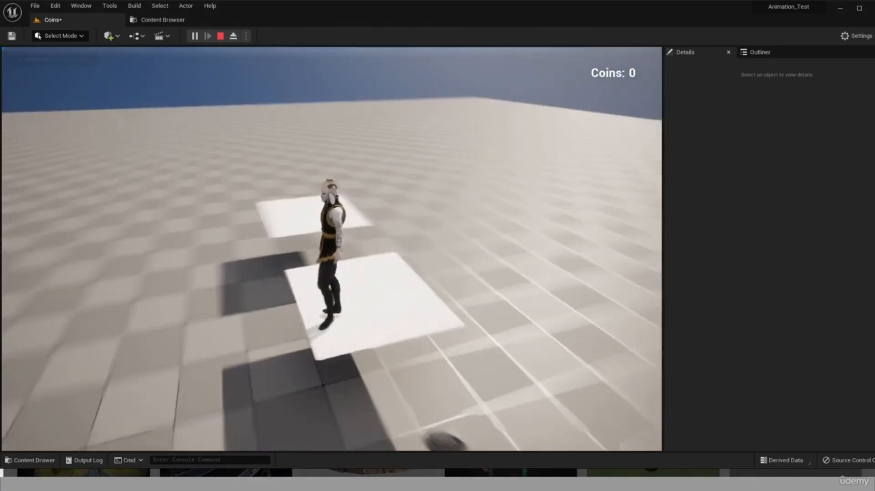
key(space)
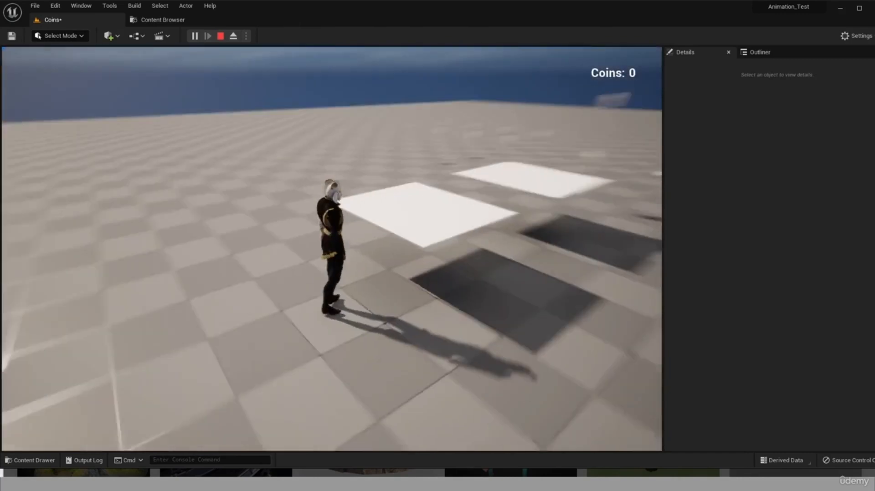
key(w)
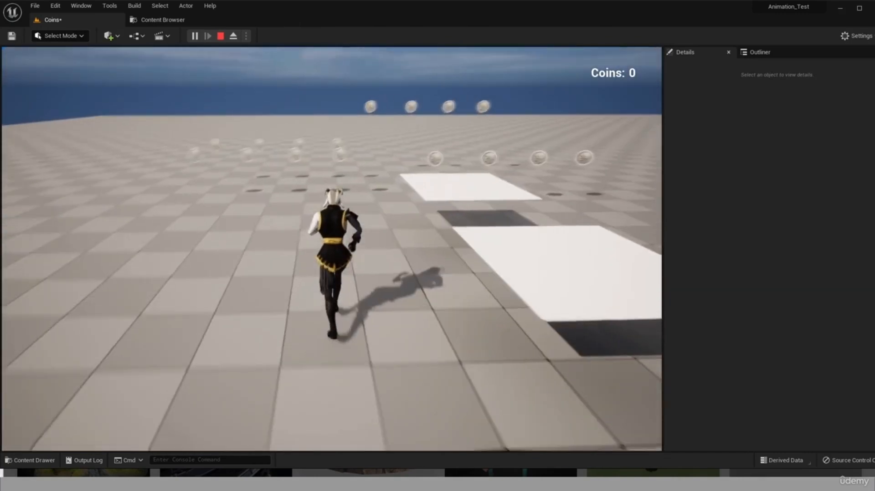
key(Escape)
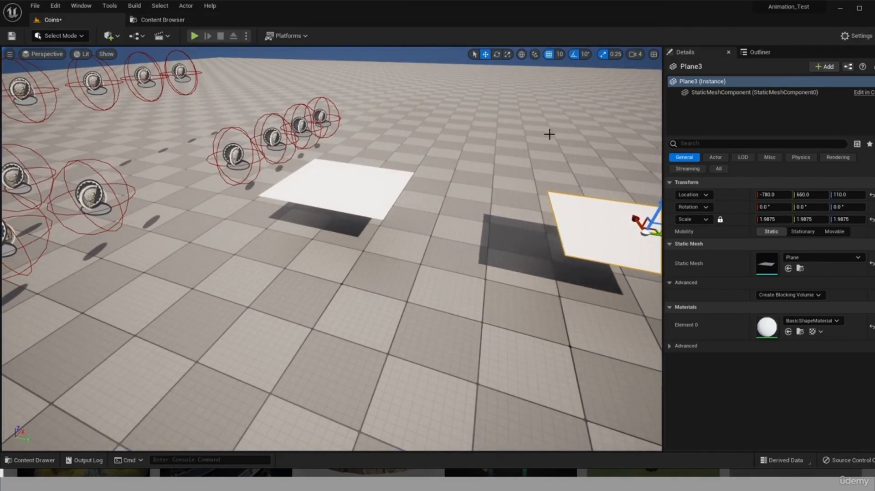
Replay the level to test jumping across the widened gap between the two planes, and end the play session.
click(194, 35)
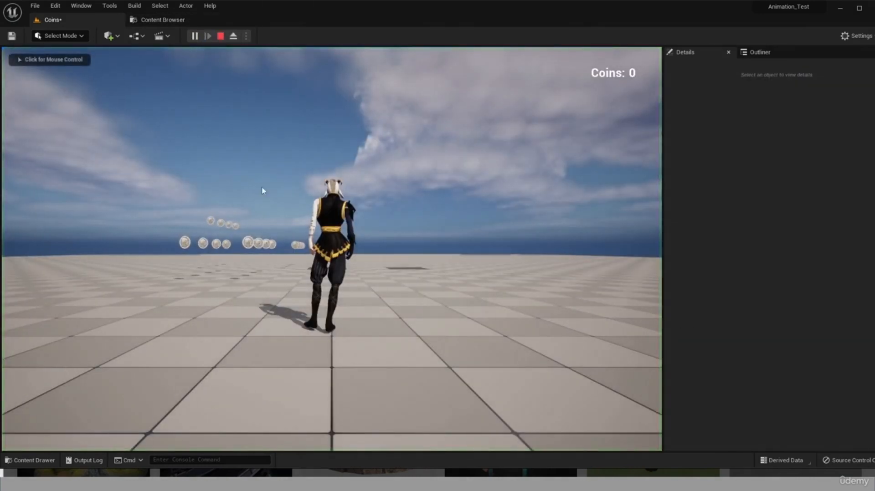
click(250, 245)
key(w)
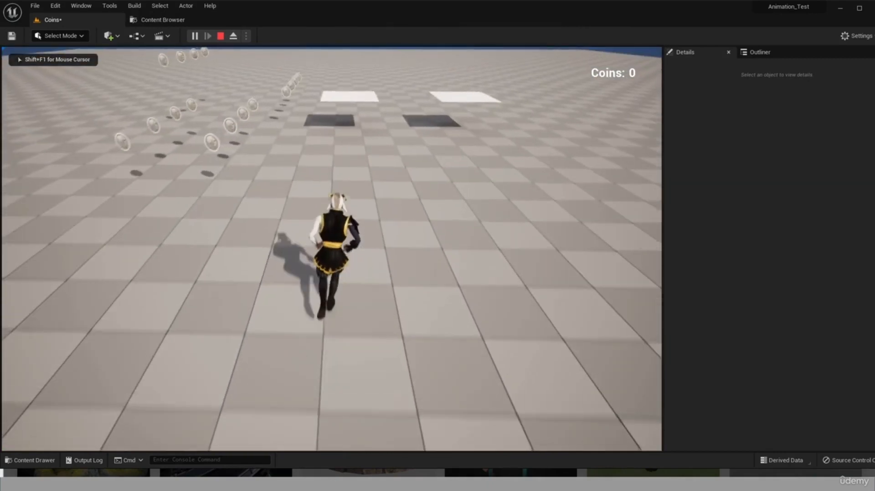
key(space)
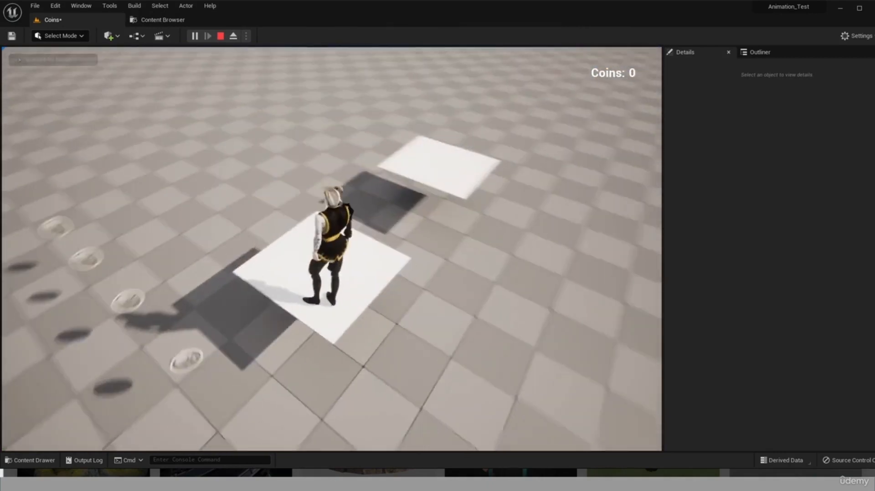
key(space)
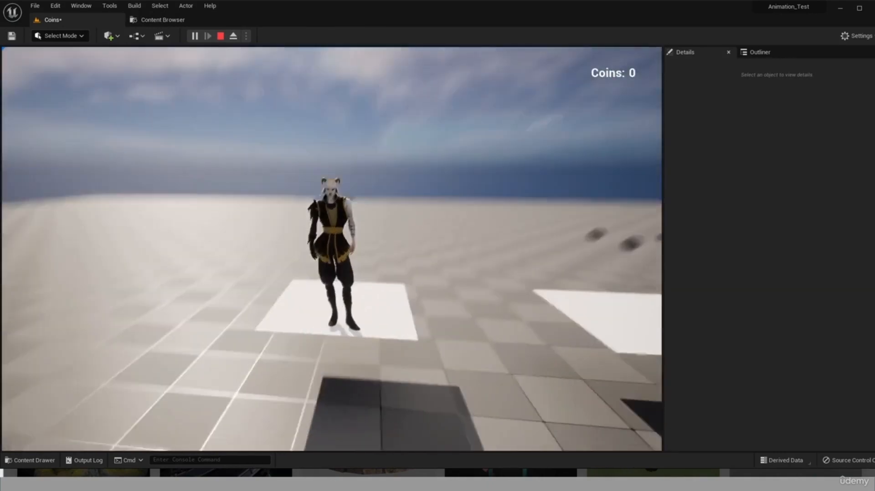
key(space)
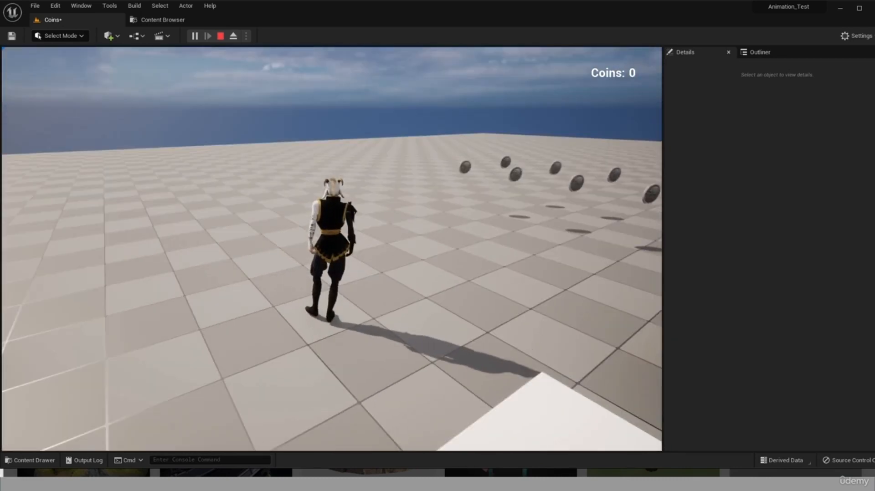
key(Escape)
Delete both test planes from the Coins level.
right_drag(332, 249, 410, 255)
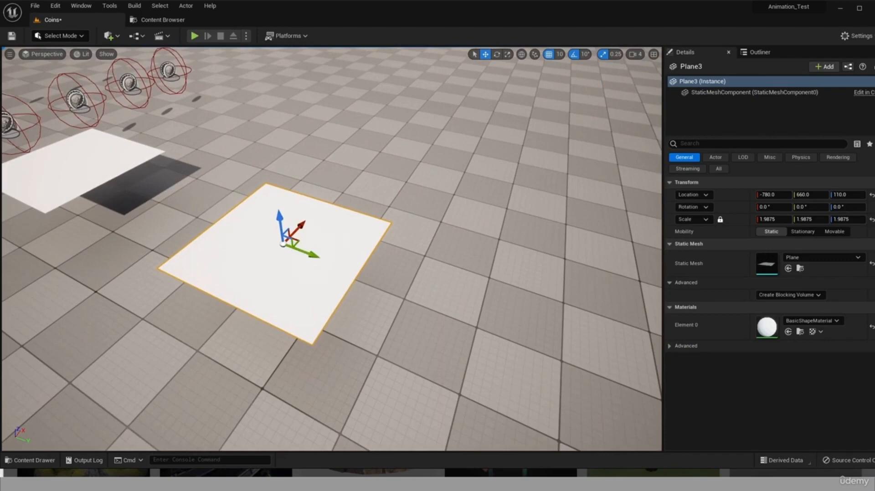
key(Delete)
click(42, 161)
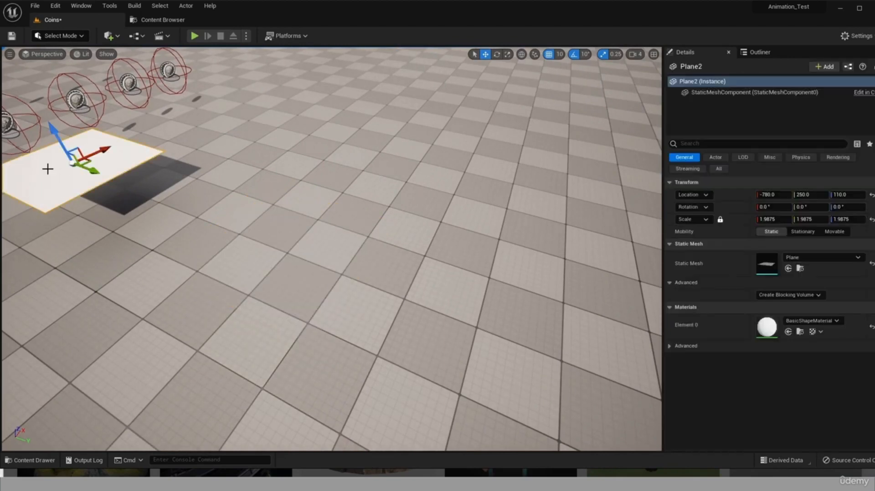
key(Delete)
Start a new Blueprint class in the Coins level with Actor as its parent class.
right_drag(178, 277, 174, 277)
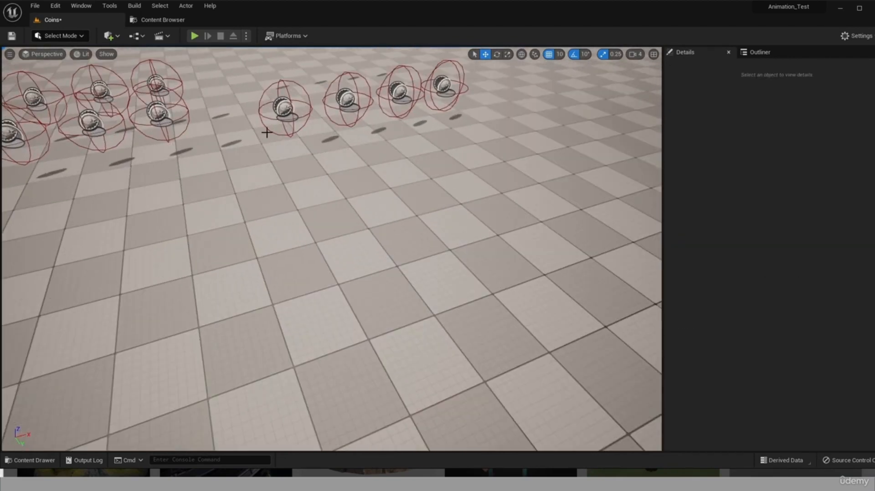
scroll(301, 199, down, 2)
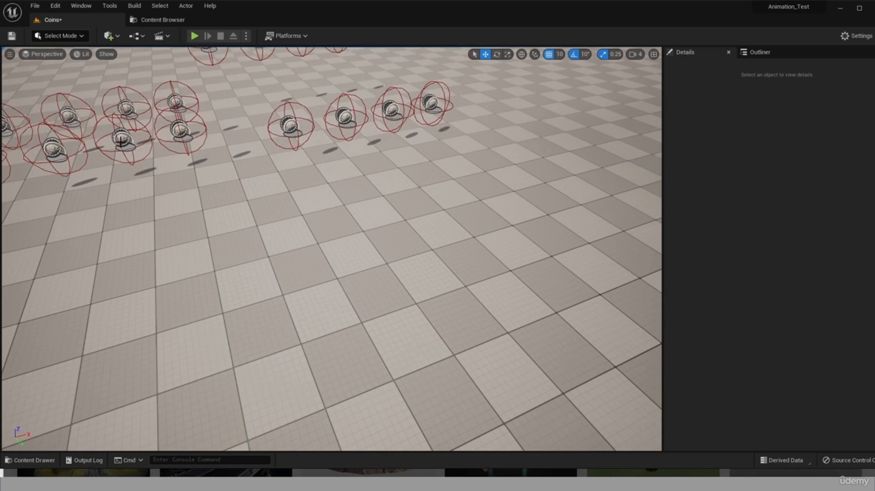
click(139, 38)
click(157, 61)
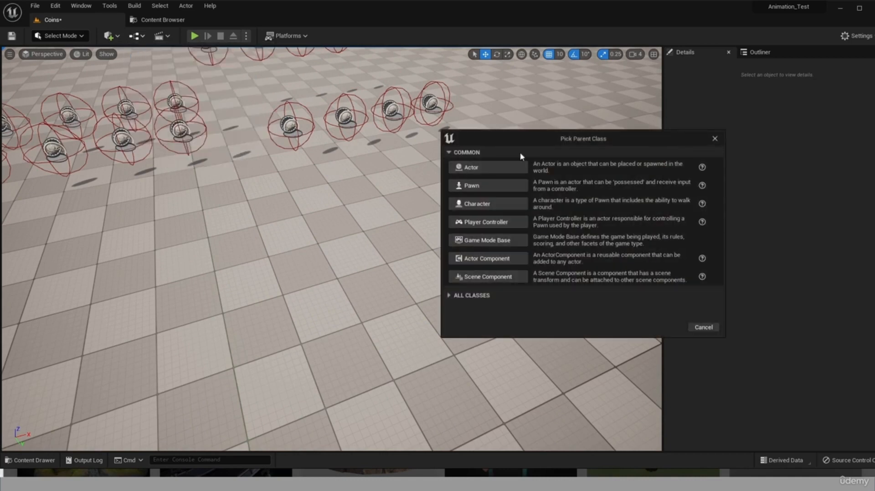
drag(576, 142, 268, 147)
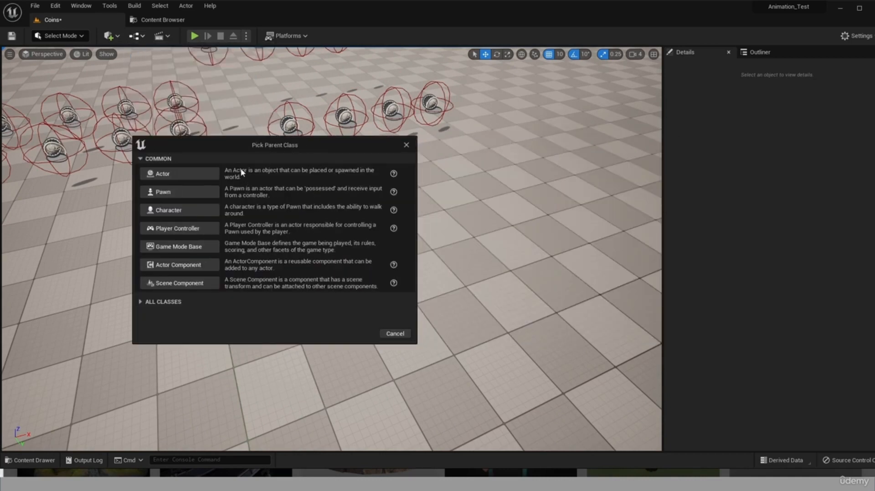
click(162, 175)
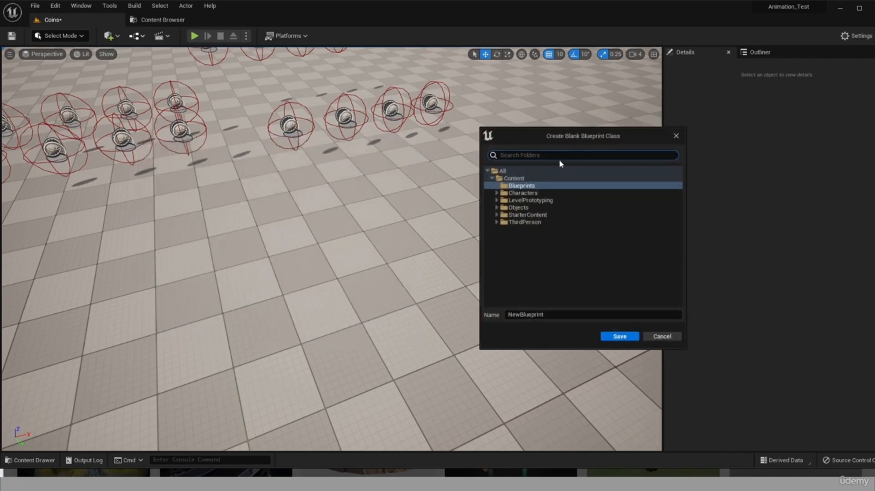
Name the new Blueprint BasicPlatform, save it in the Blueprints folder, and dock its editor beside the level.
drag(599, 141, 306, 126)
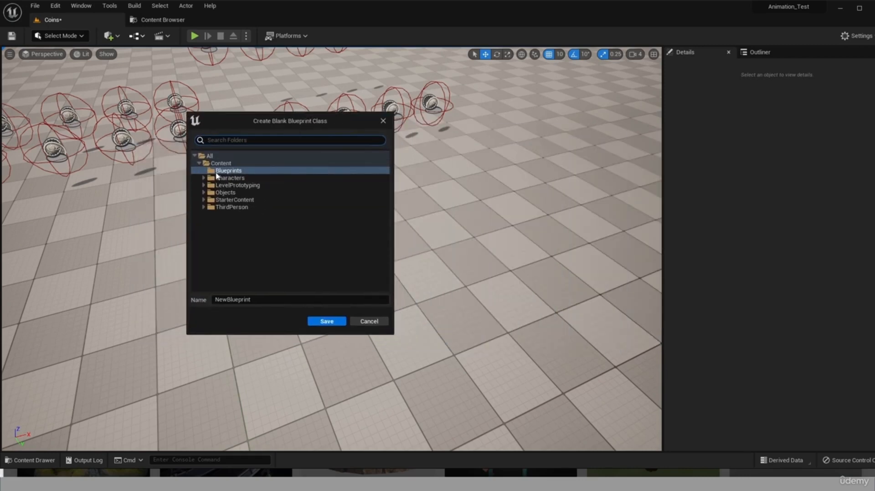
click(261, 303)
drag(261, 306, 194, 290)
text(Basic Platform)
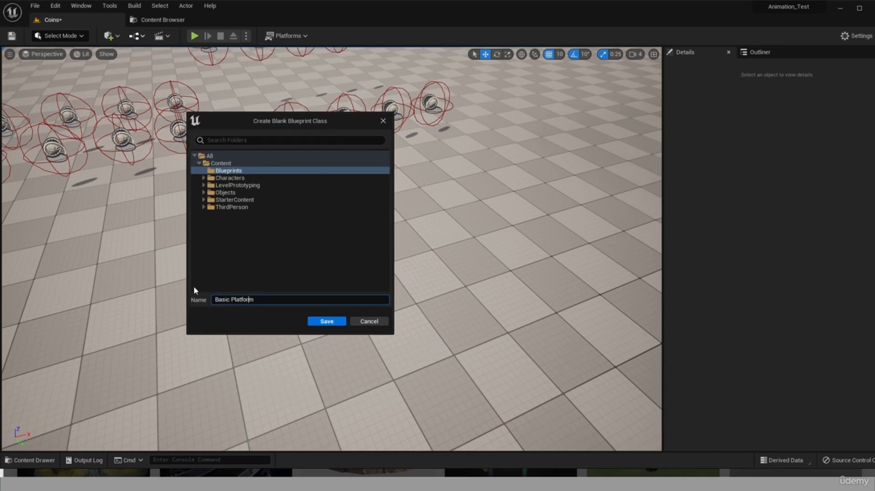
key(Left)
key(Left)
key(Left)
key(Left)
key(Left)
key(Left)
key(BackSpace)
click(333, 323)
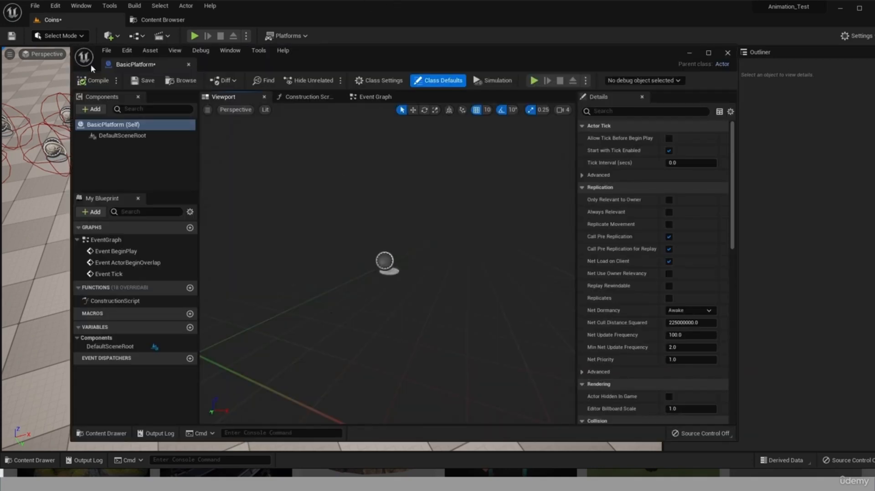
drag(124, 64, 177, 21)
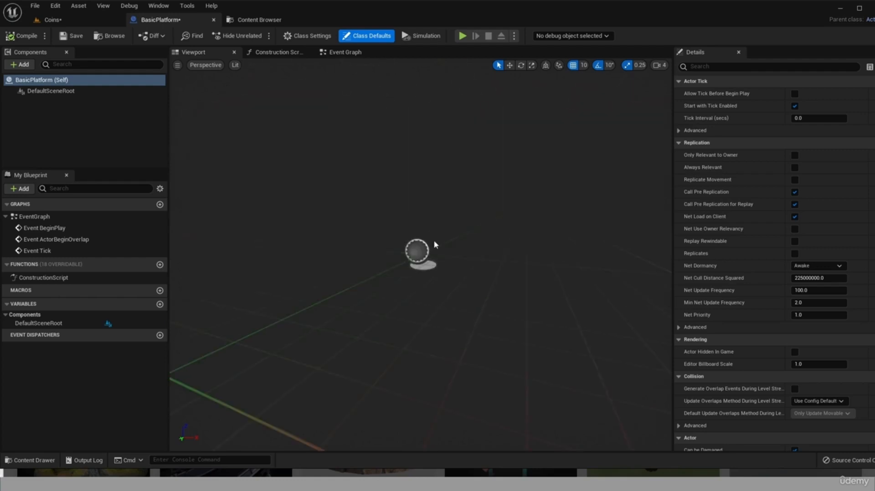
Add a Static Mesh component to BasicPlatform and keep its default name.
click(24, 65)
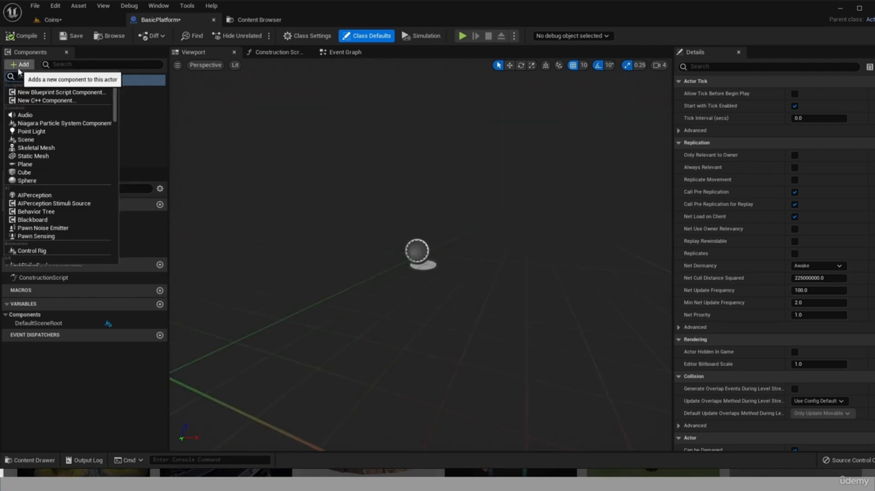
text(stat)
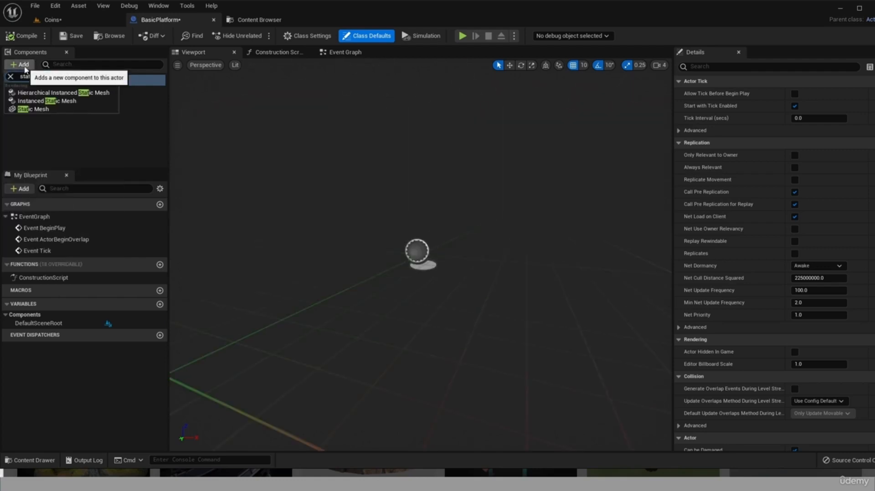
click(33, 109)
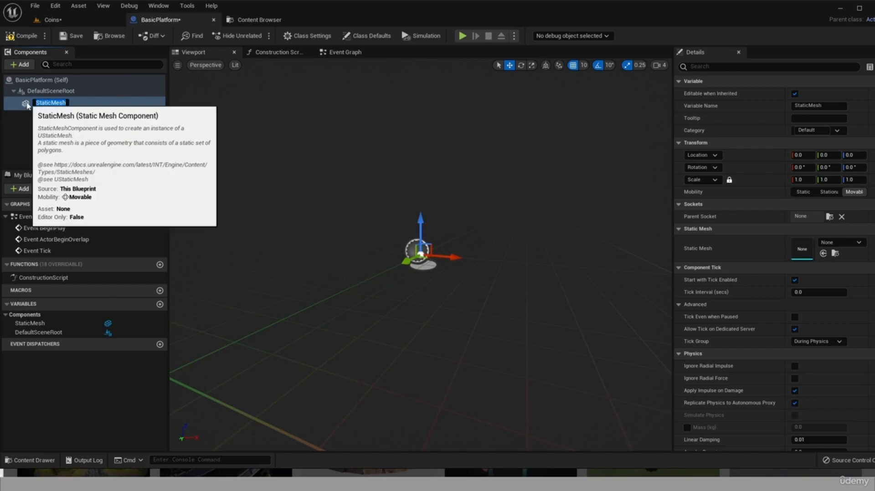
key(Return)
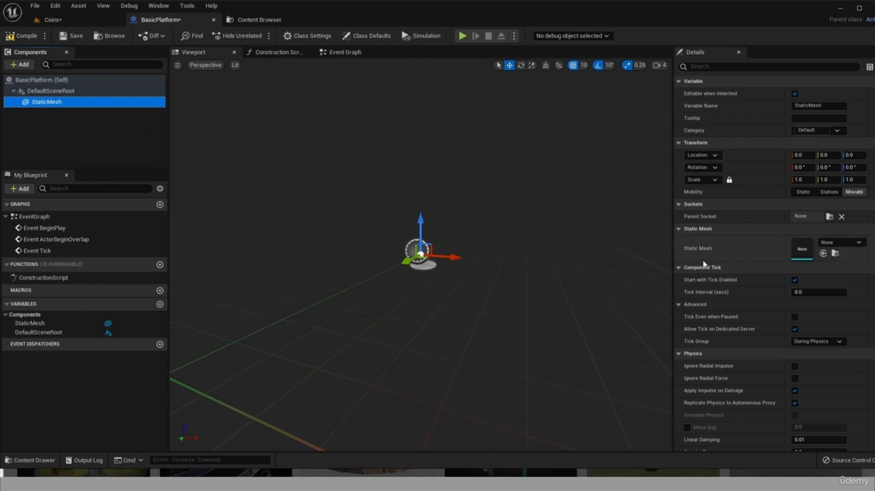
Assign the round_platform mesh to BasicPlatform's Static Mesh component.
click(846, 246)
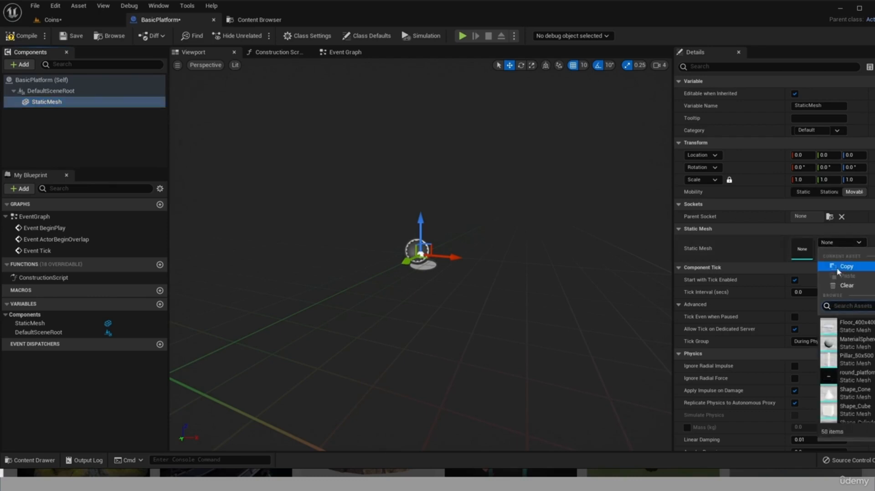
click(281, 20)
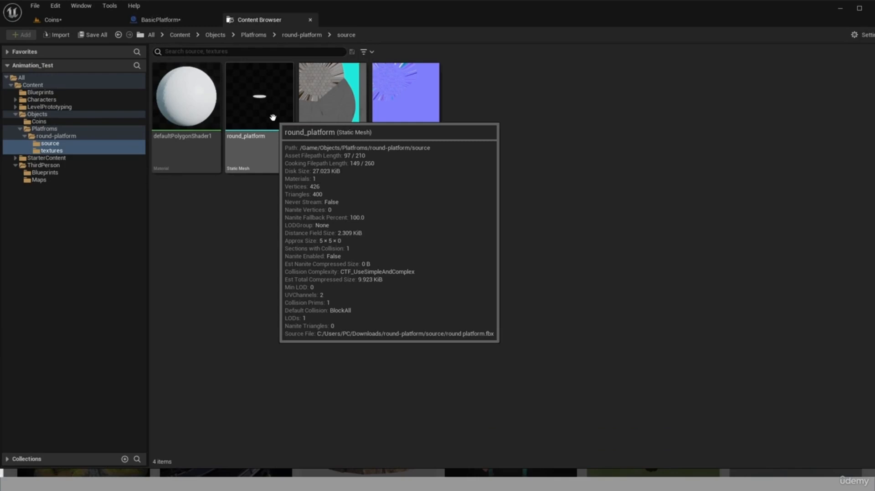
click(180, 20)
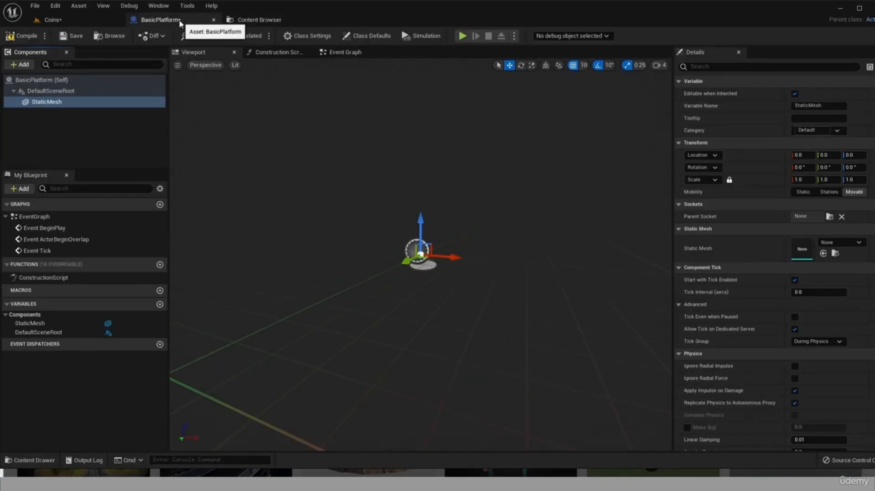
click(843, 243)
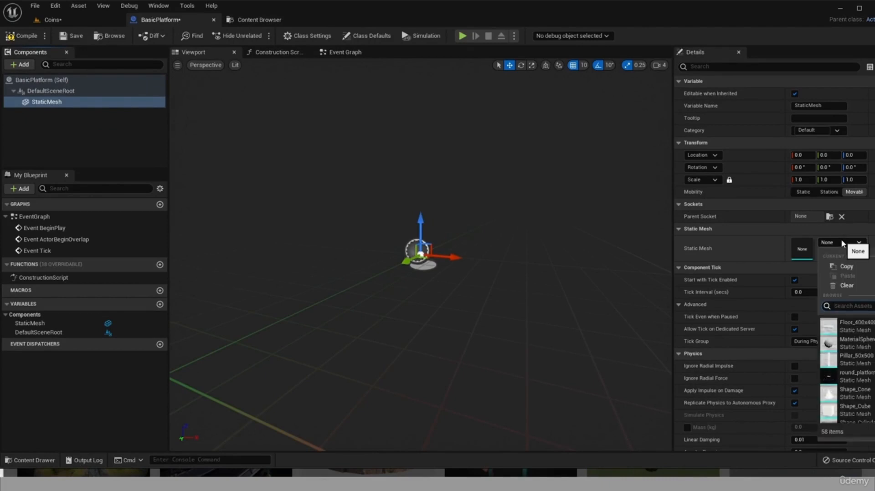
click(844, 374)
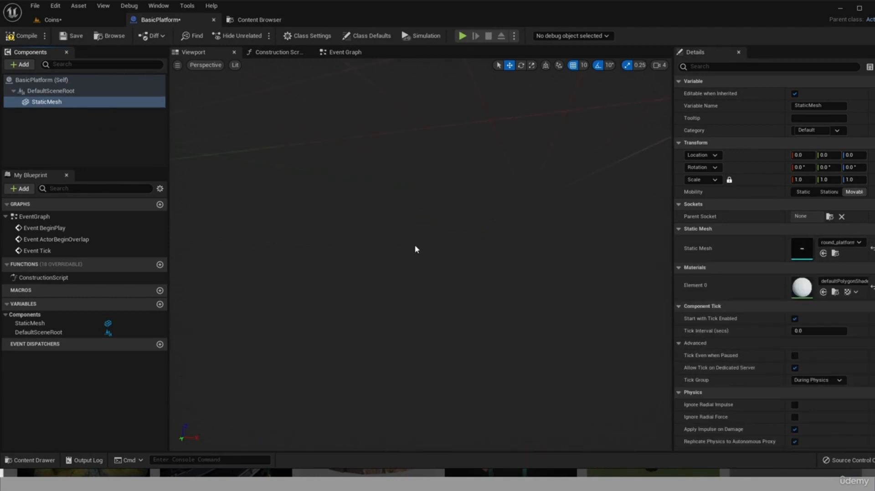
mouse_move(413, 250)
mouse_down()
mouse_move(414, 278)
mouse_move(417, 209)
mouse_move(417, 258)
mouse_move(402, 259)
mouse_up()
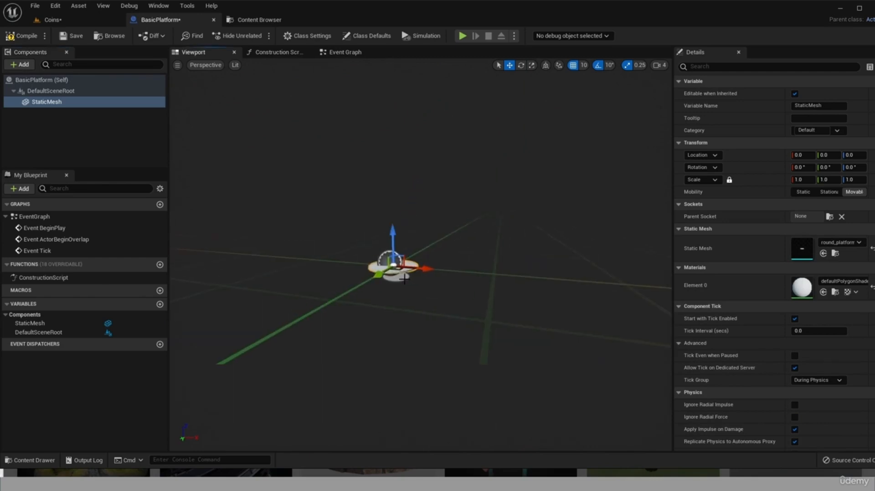
Scale the platform mesh uniformly to 50 with locked proportions, and save and compile the Blueprint.
click(800, 180)
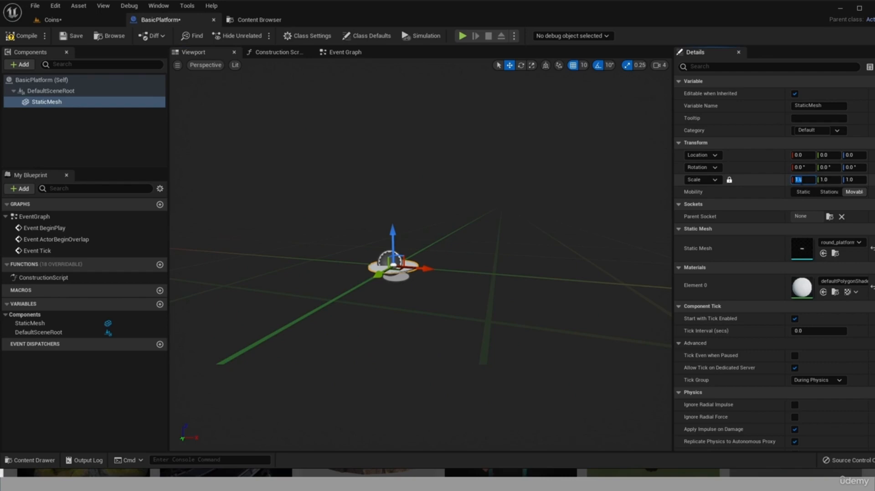
text(50)
key(Return)
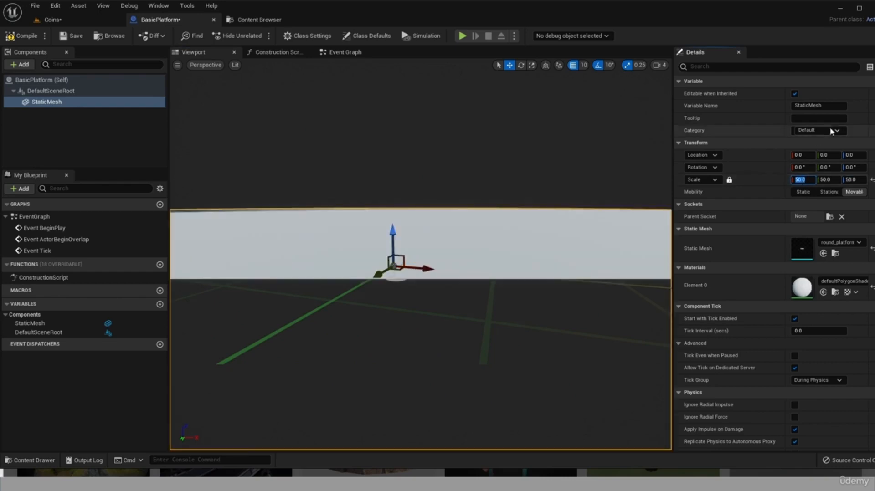
scroll(524, 265, down, 5)
scroll(505, 282, down, 3)
mouse_move(459, 299)
right_down()
mouse_move(448, 303)
mouse_move(468, 296)
right_up()
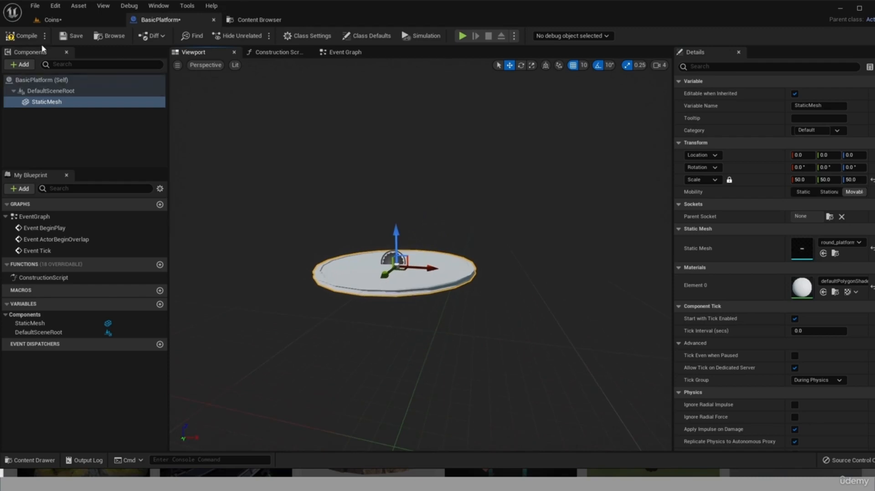
click(70, 36)
click(21, 35)
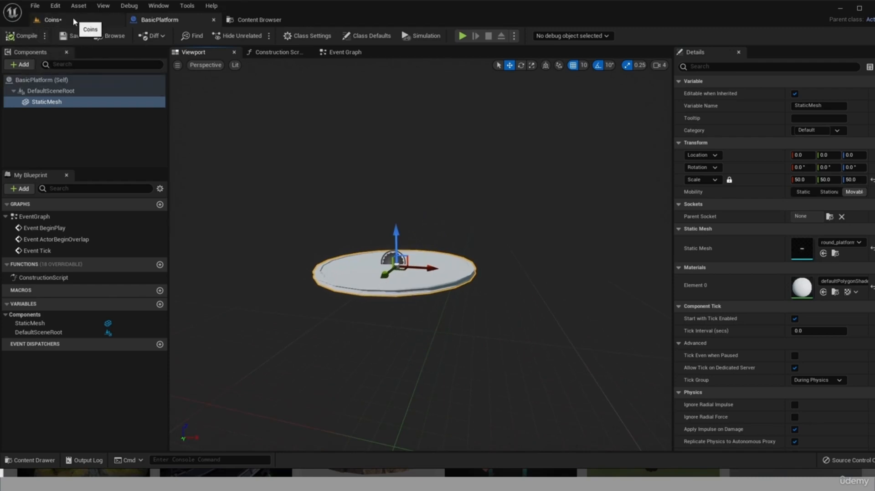
Place a BasicPlatform instance on the Coins level floor near the coins, at about X -540, Y 280.
click(74, 22)
right_drag(248, 214, 256, 219)
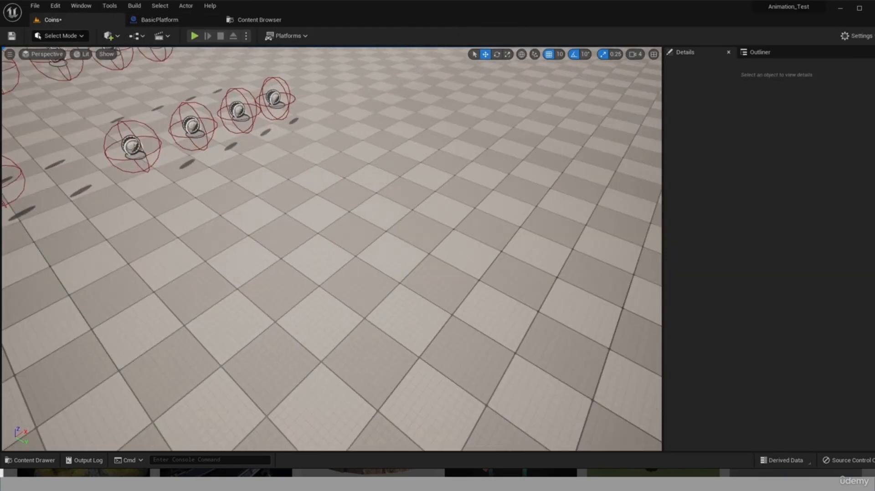
drag(59, 471, 57, 479)
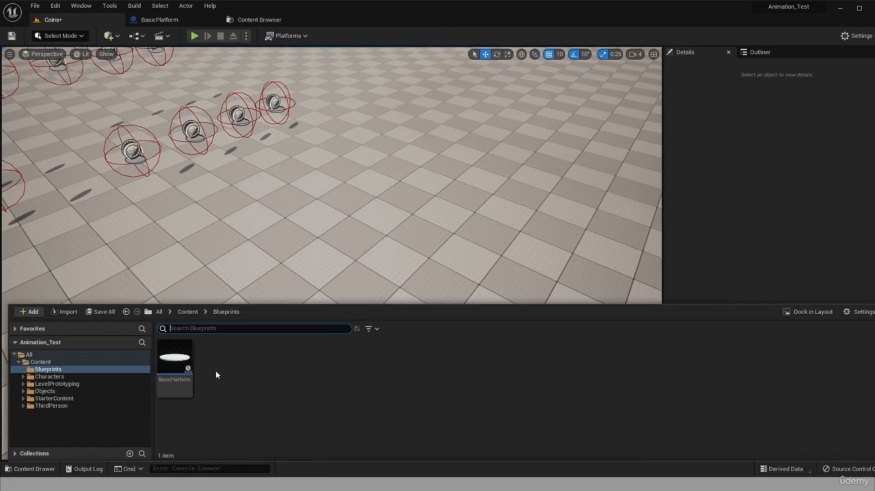
drag(175, 362, 298, 202)
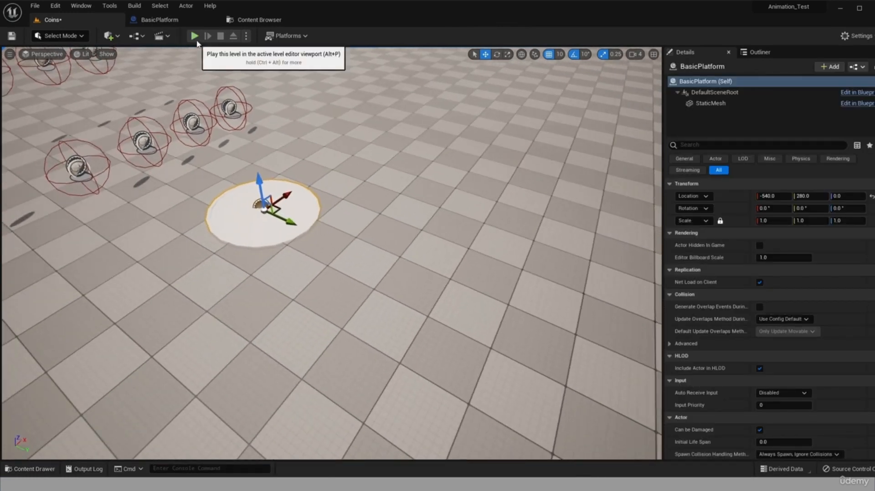
Play the level to test moving the character onto and off the round platform, and end the session.
click(194, 35)
key(w)
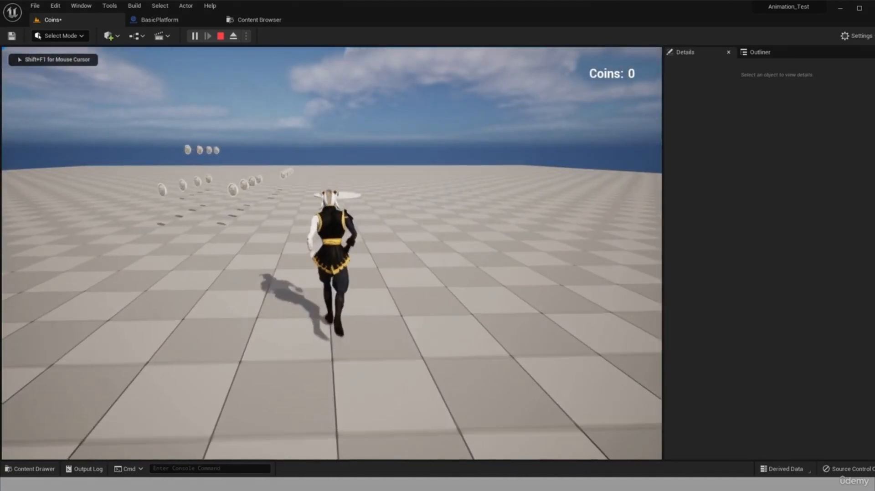
key(w)
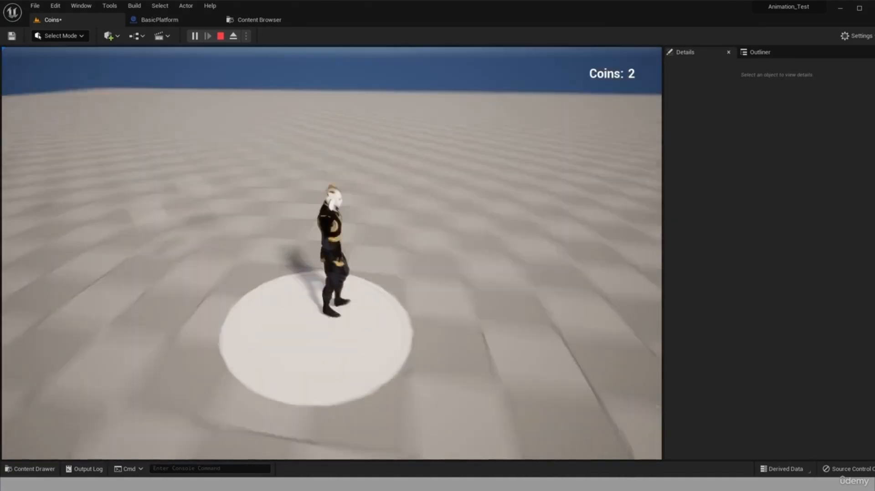
key(a)
key(s)
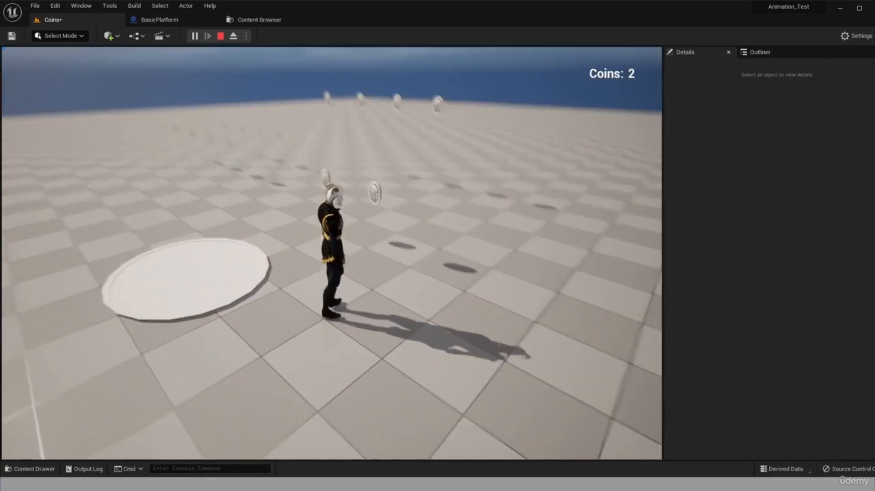
key(Escape)
Open the defaultPolygonShader1 material assigned to BasicPlatform's static mesh for editing.
click(179, 21)
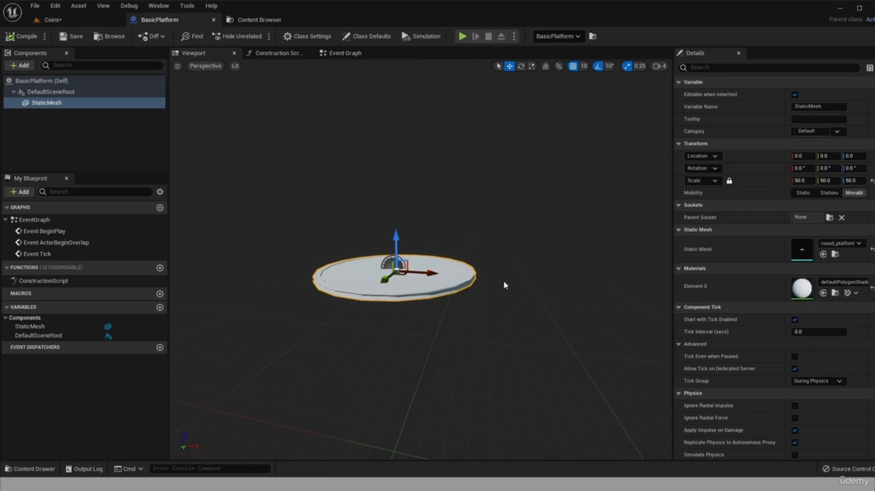
drag(466, 297, 488, 283)
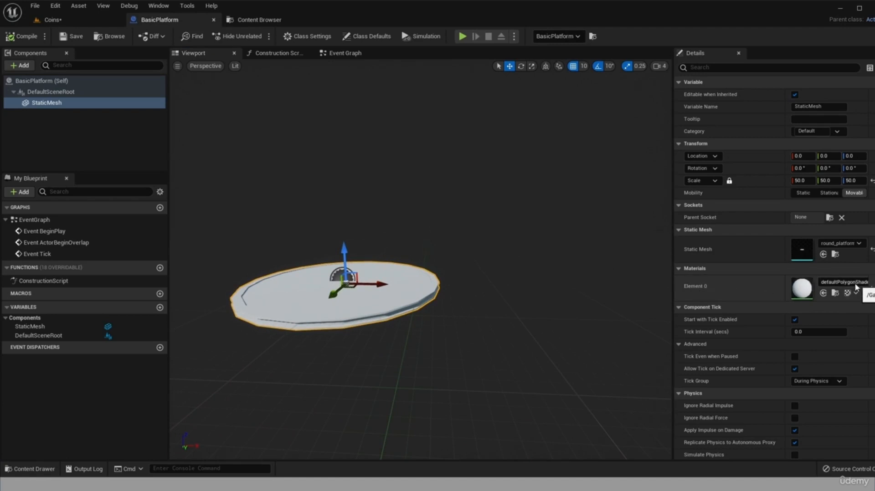
click(255, 20)
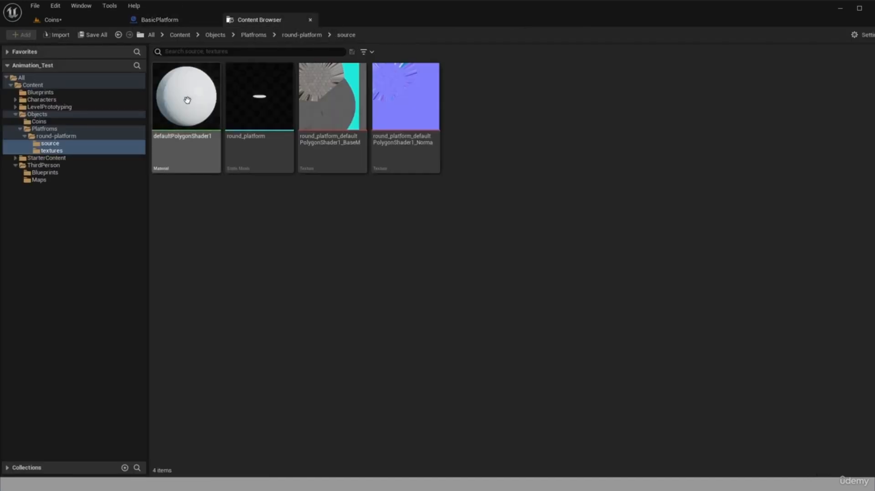
click(158, 20)
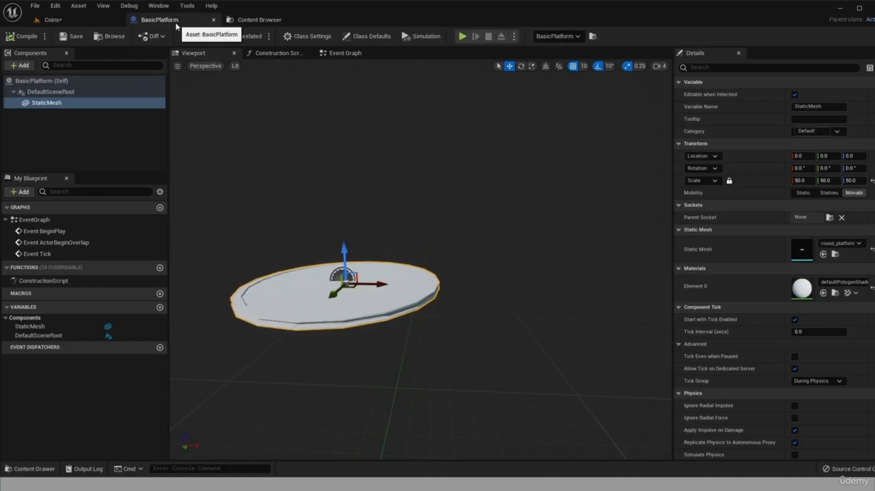
mouse_move(390, 195)
mouse_down()
mouse_move(368, 179)
mouse_move(375, 191)
mouse_up()
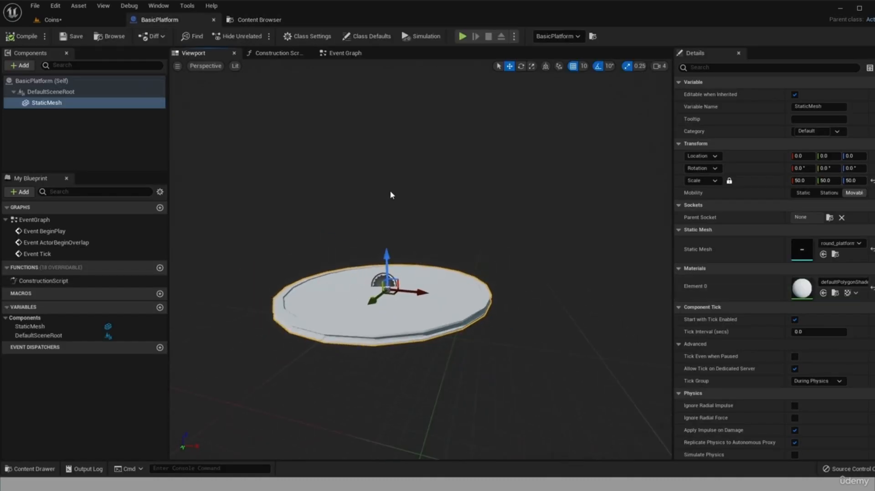
double_click(802, 288)
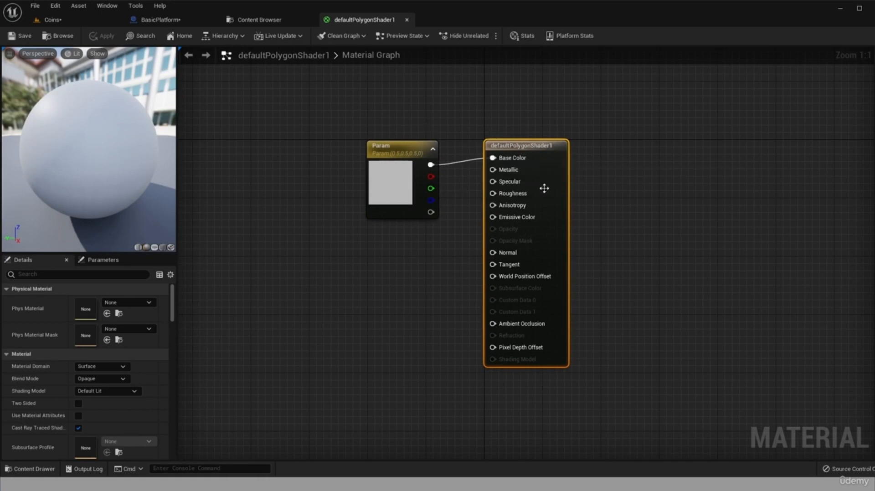
Create a material from the round_platform_defaultPolygonShader1_BaseM texture, keeping the suggested name.
click(260, 19)
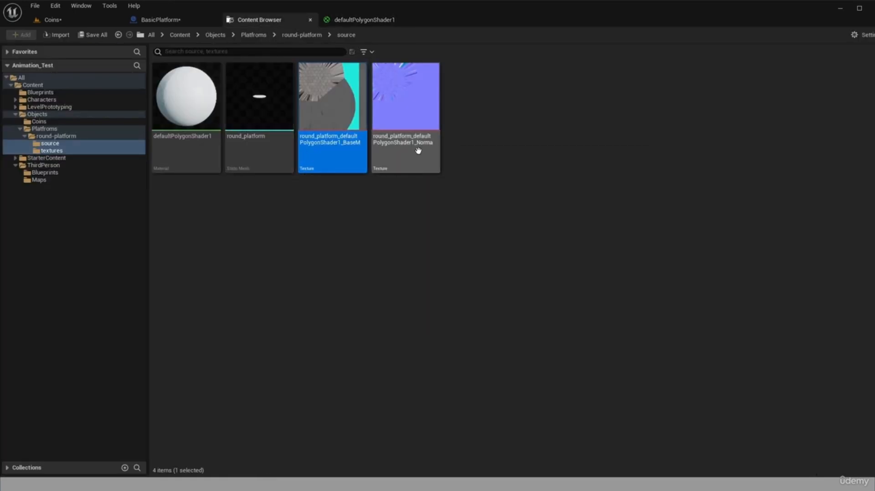
click(364, 20)
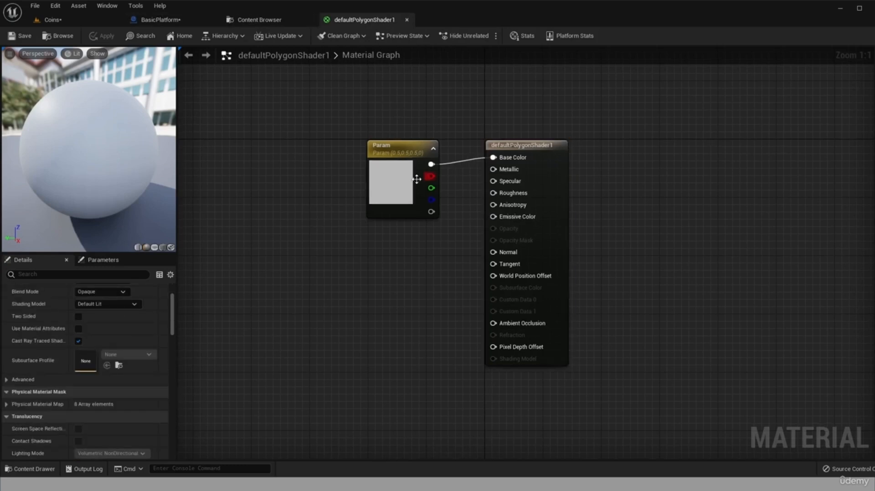
click(237, 20)
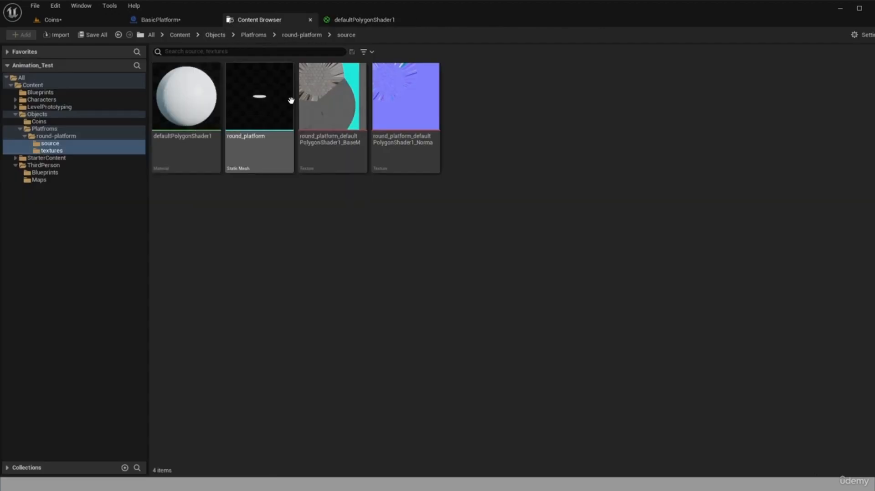
mouse_move(307, 101)
mouse_move(419, 105)
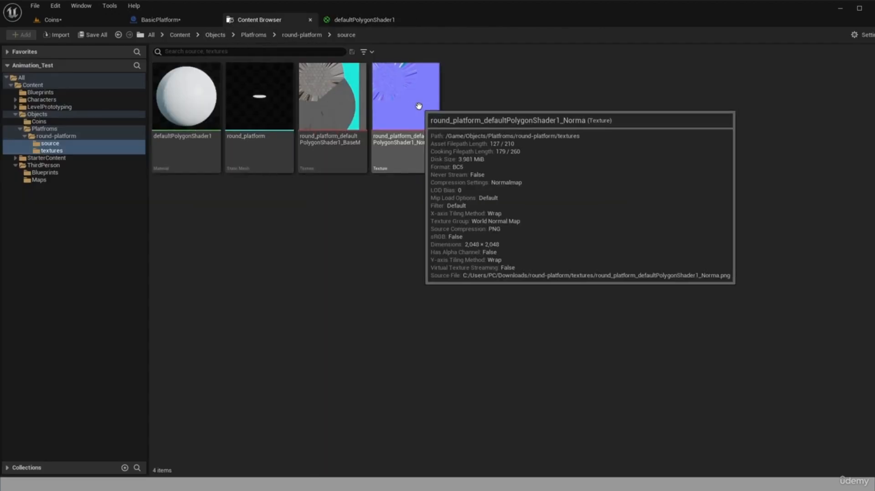
mouse_move(340, 118)
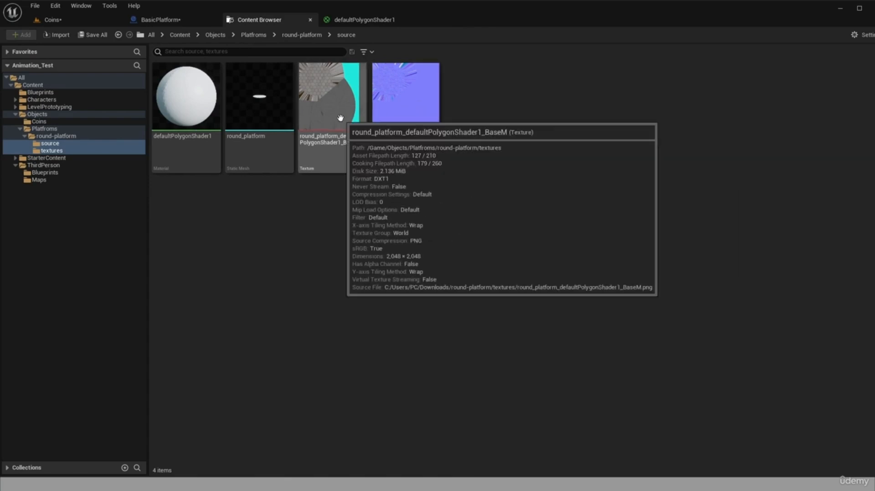
click(340, 118)
right_click(341, 120)
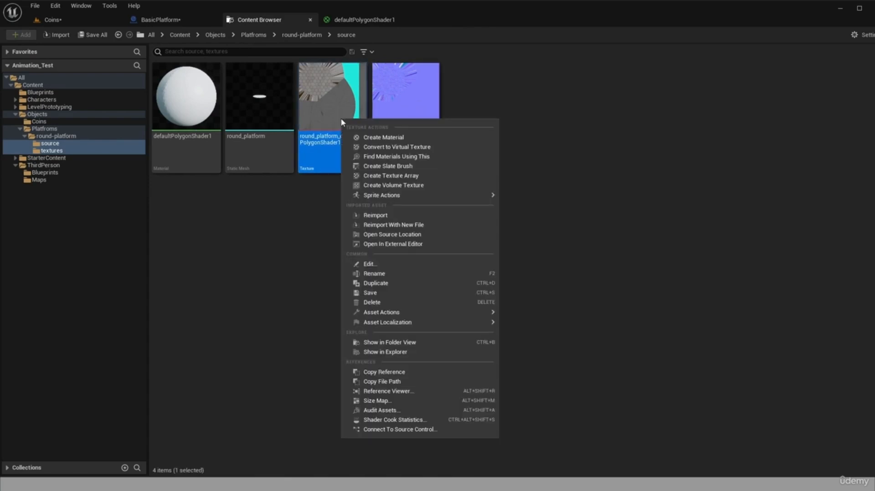
click(360, 138)
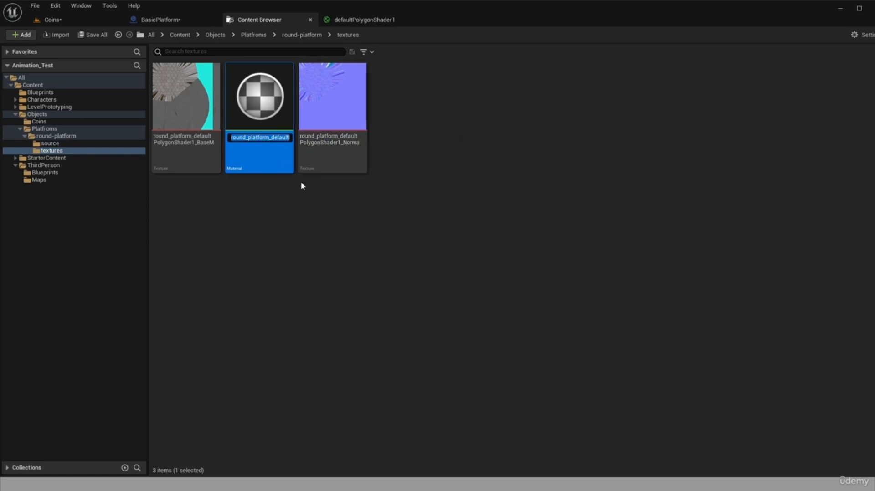
click(296, 197)
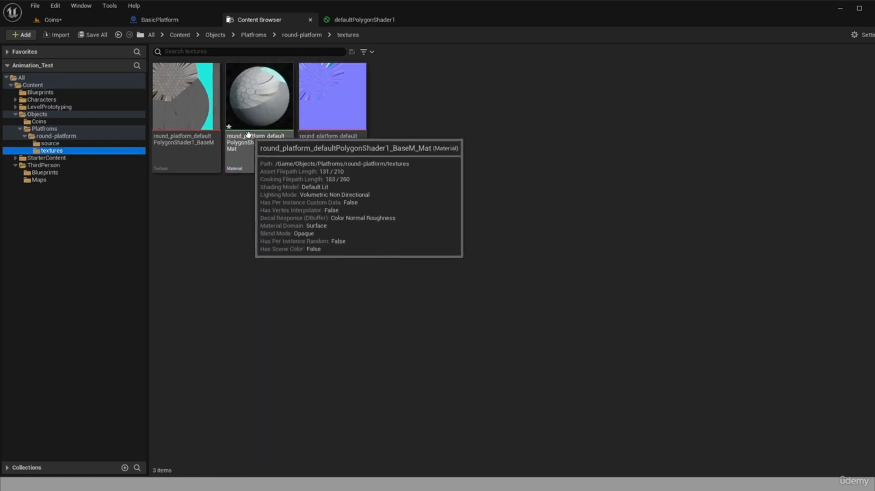
Create a material from the round_platform_defaultPolygonShader1_Norma texture with the suggested name, and save all modified assets.
click(326, 110)
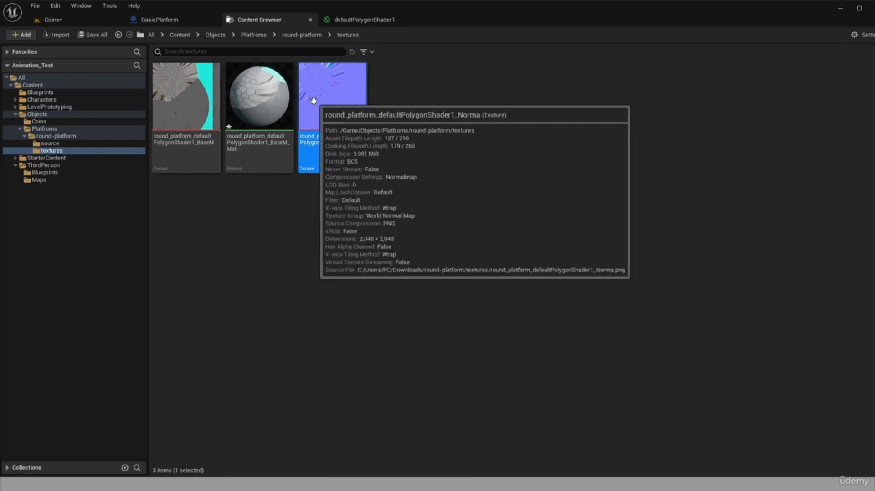
right_click(331, 109)
click(344, 119)
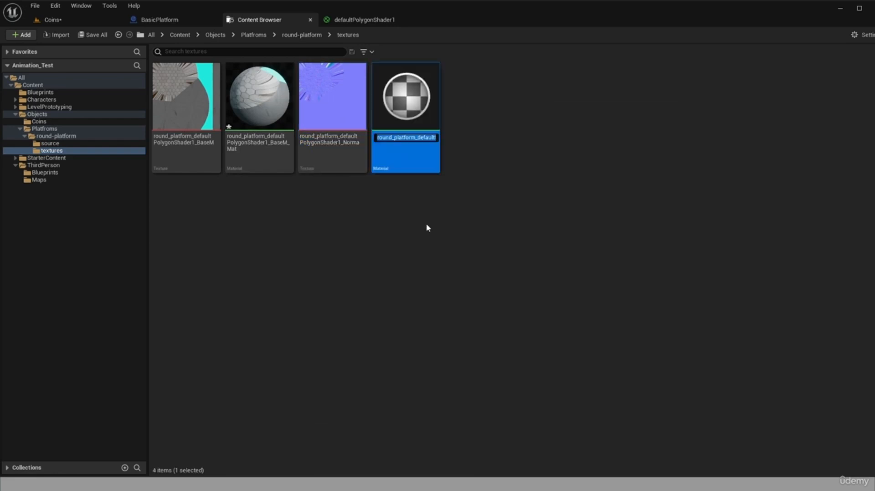
key(Return)
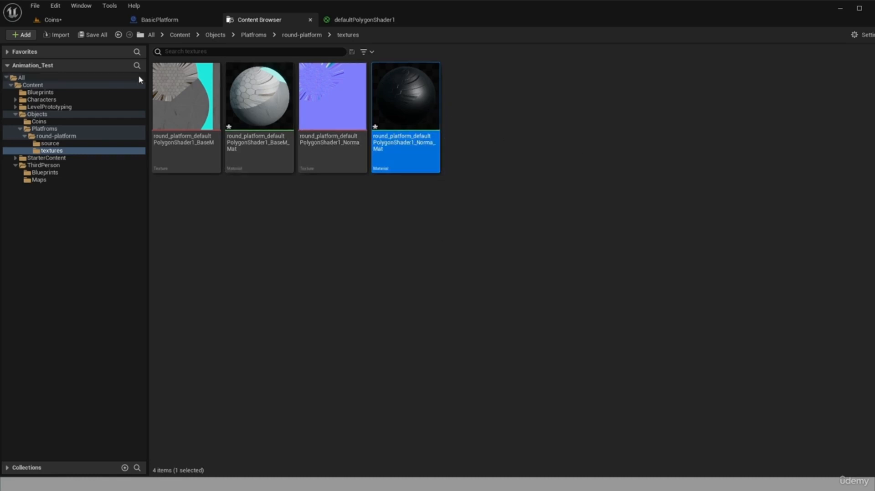
click(92, 34)
click(657, 346)
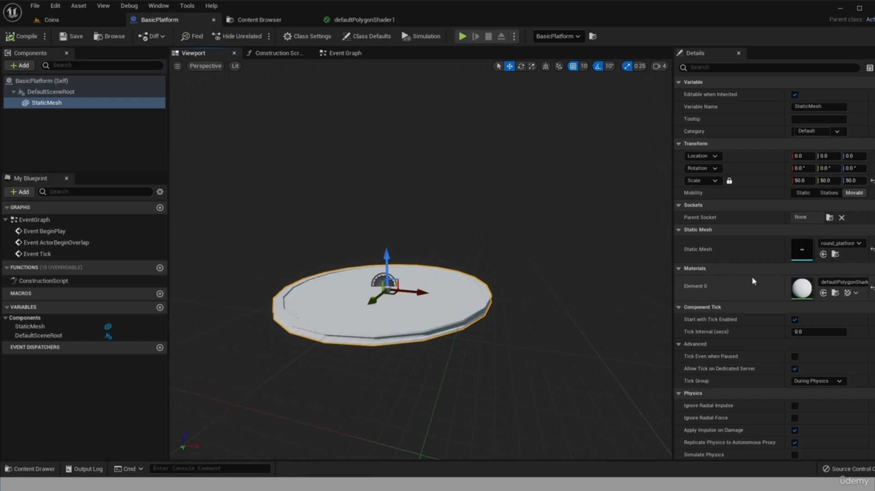
Assign round_platform_defaultPolygonShader1_BaseM_Mat as the Element 0 material of BasicPlatform's static mesh and inspect it up close.
click(843, 282)
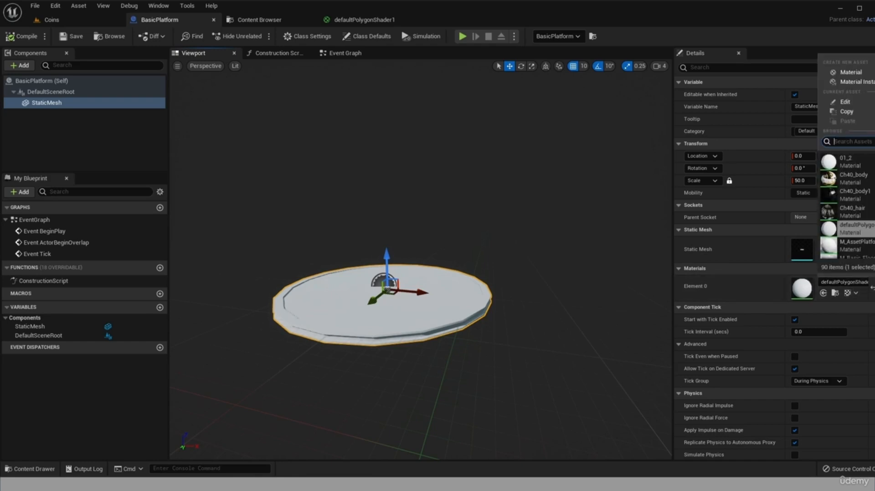
text(round)
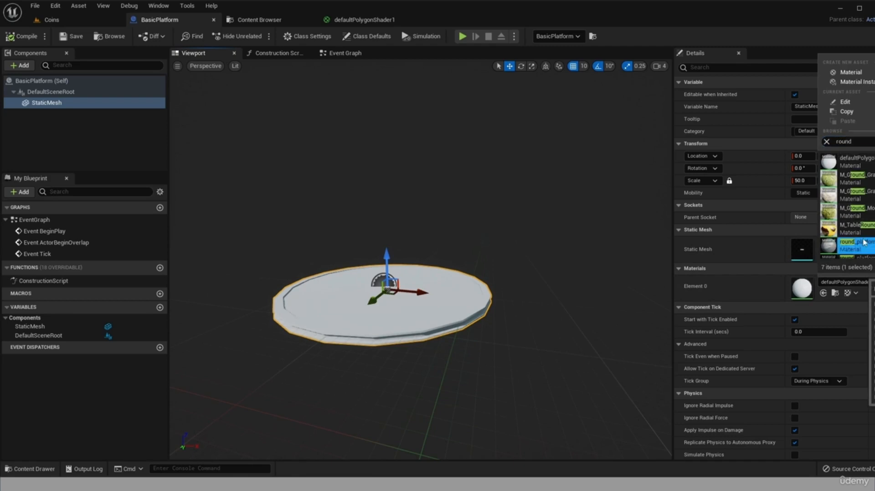
click(849, 245)
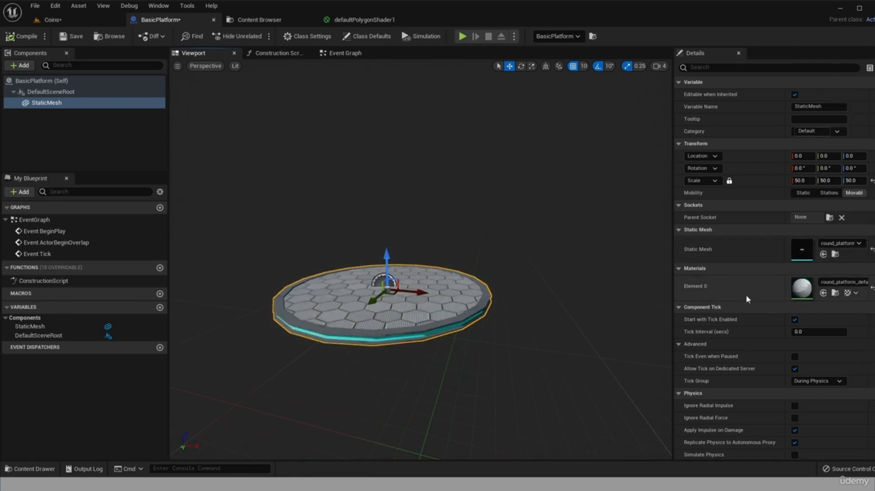
mouse_move(390, 336)
right_down()
mouse_move(381, 336)
mouse_move(381, 325)
right_up()
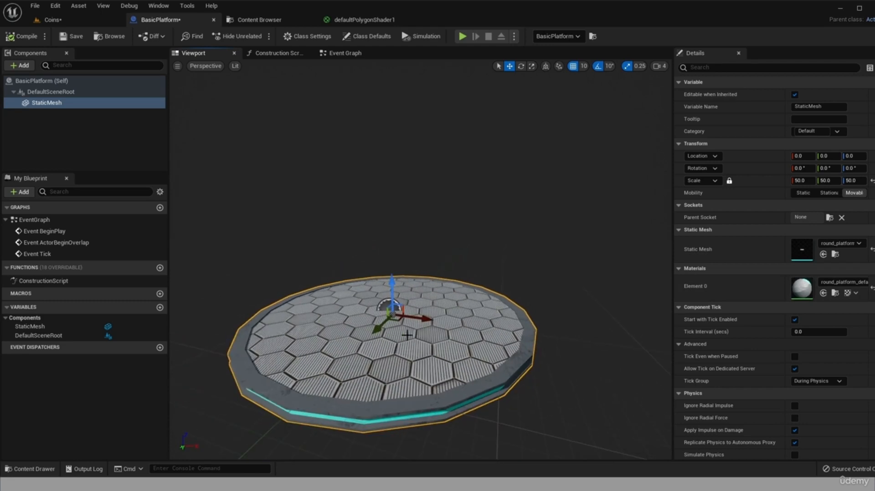
Open the platform's BaseM_Mat material and add a TextureSample node feeding its Normal input, placed below the existing sample node.
double_click(802, 288)
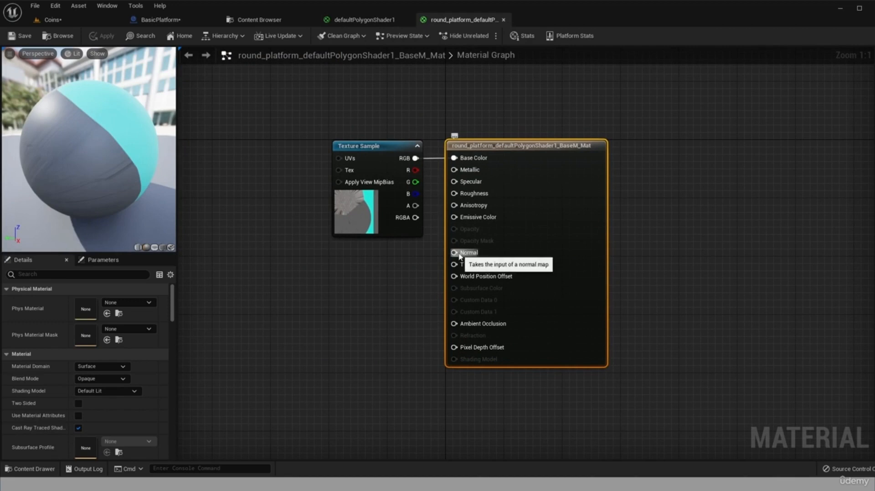
drag(454, 253, 383, 291)
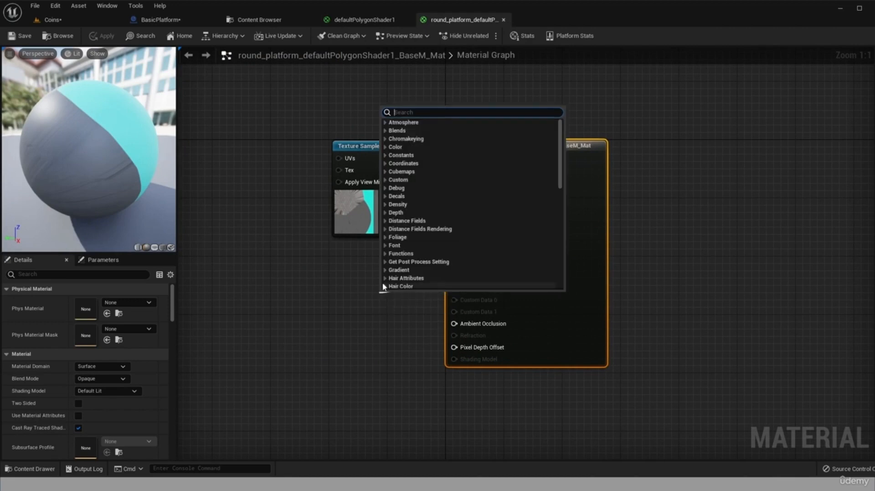
text(texture)
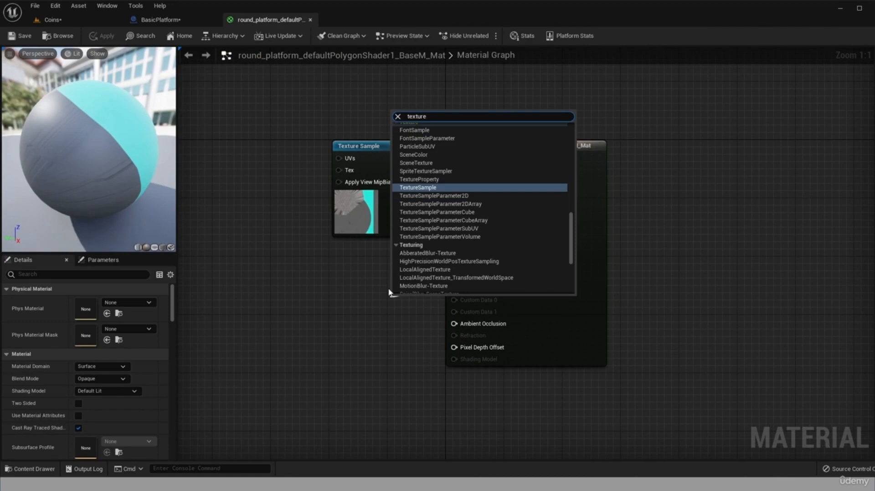
click(425, 191)
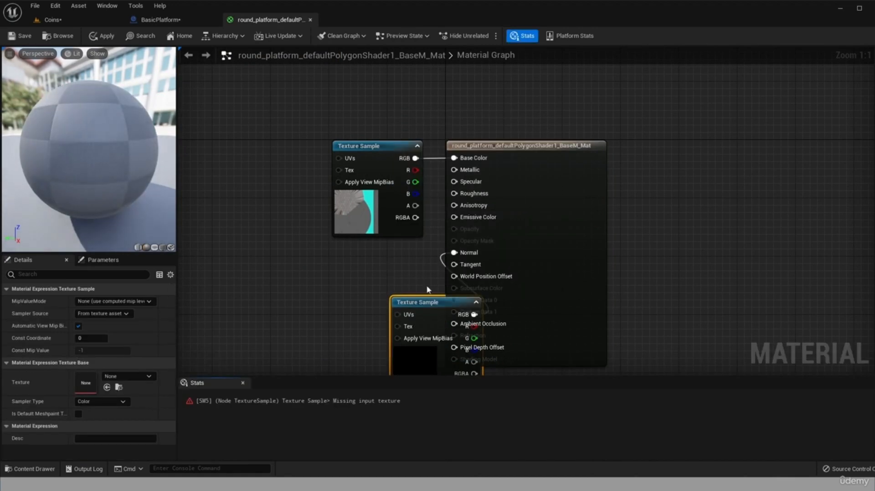
drag(428, 316, 337, 271)
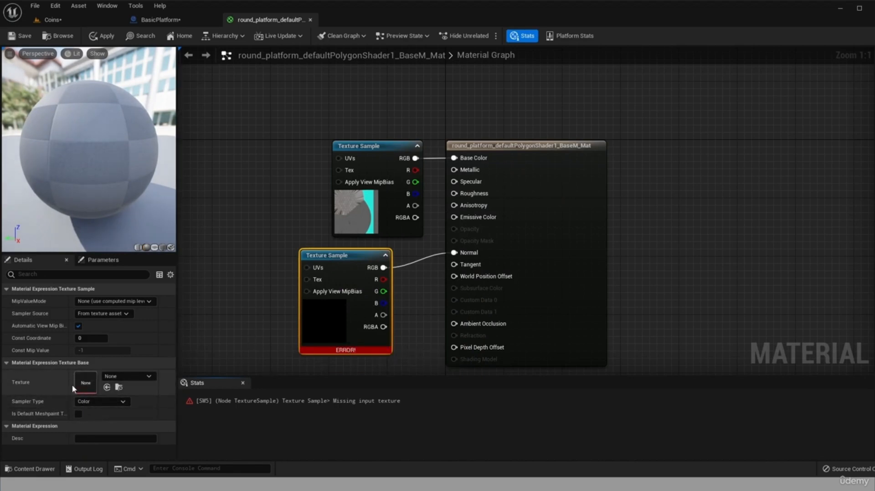
Set the new Texture Sample's texture to the round_platform_defaultPolygonShader1 normal map and reposition the node slightly.
click(130, 377)
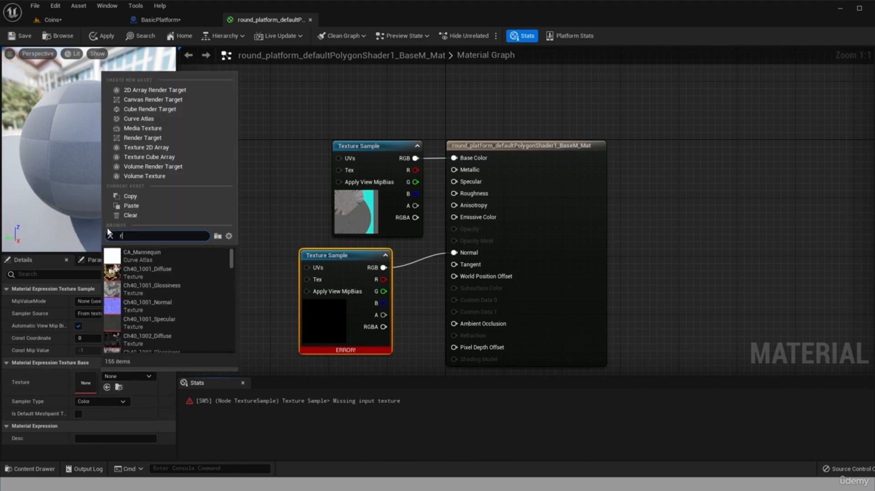
text(round)
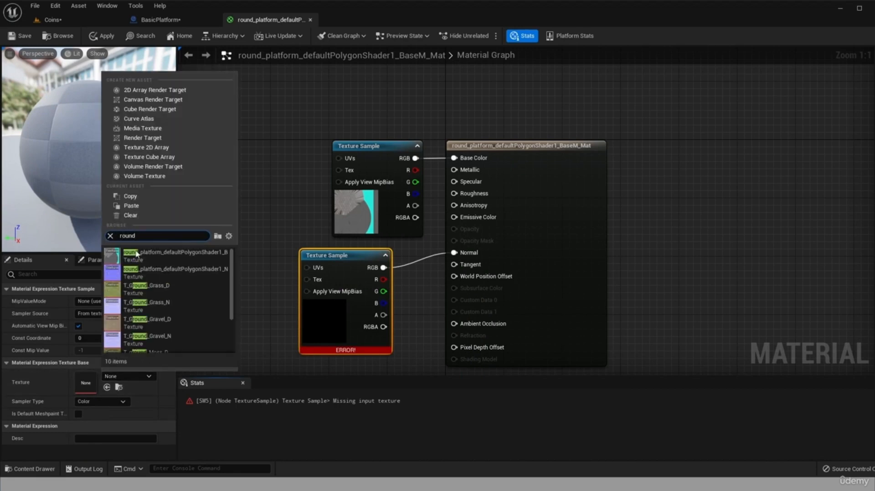
click(137, 271)
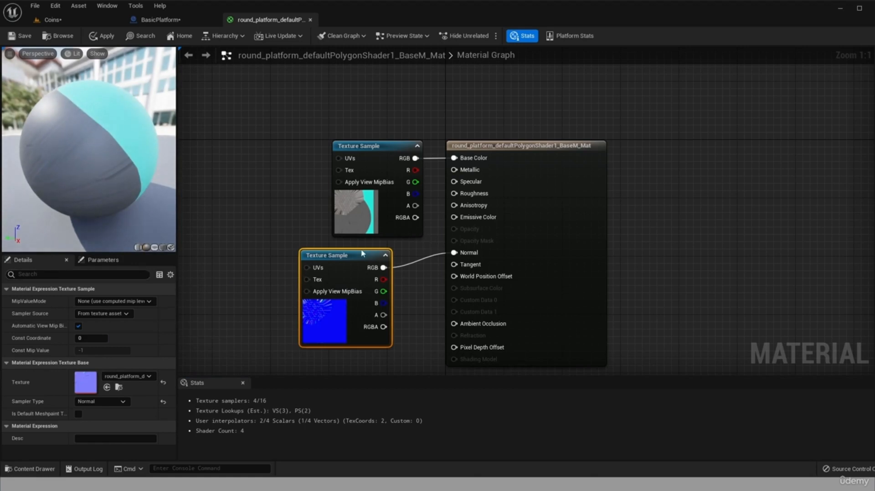
drag(363, 253, 371, 265)
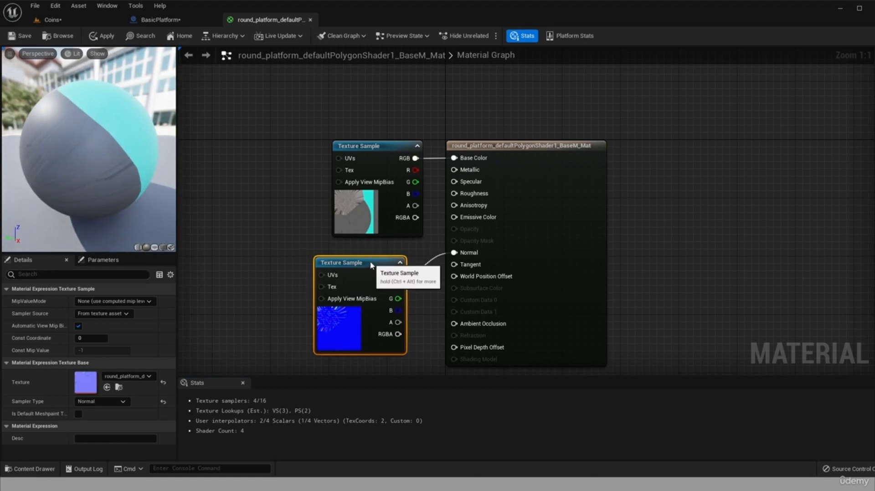
Move the base colour Texture Sample node farther from the material node, and save the material and the BasicPlatform Blueprint.
click(363, 151)
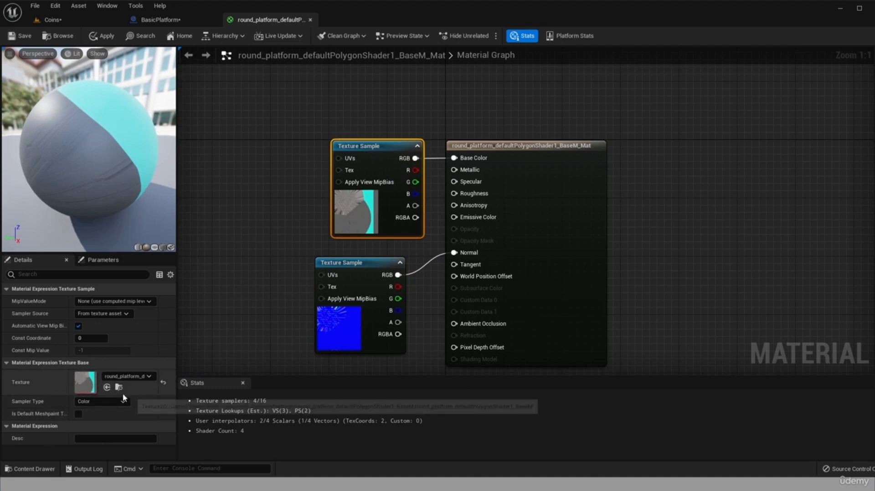
click(370, 272)
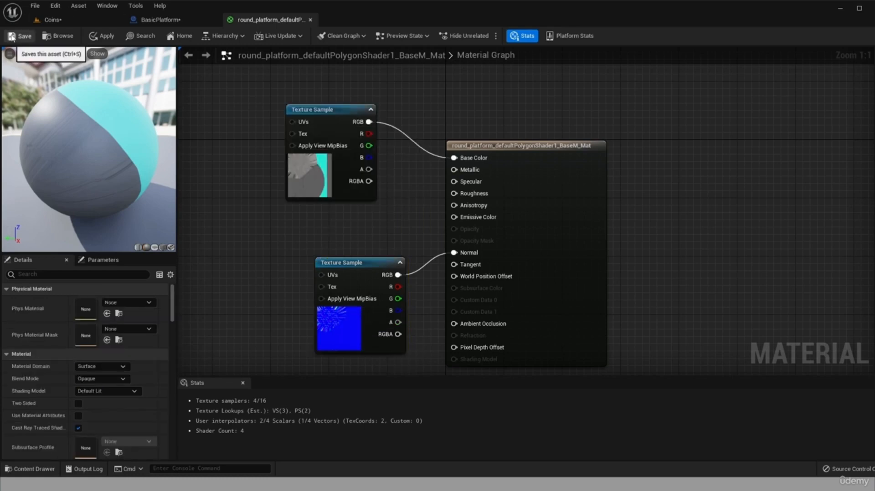
click(12, 36)
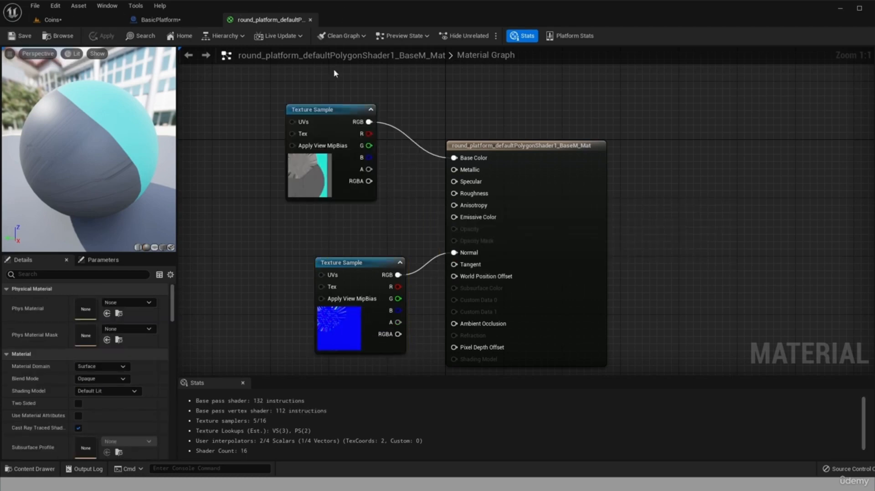
click(160, 19)
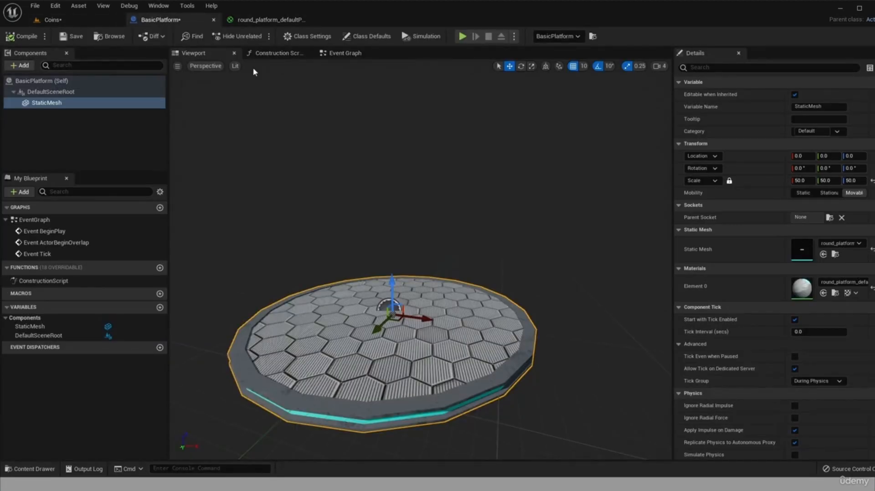
click(72, 36)
Raise the BasicPlatform instance in the Coins level to Z 100, and play the level to test jumping onto it, ending the session.
click(74, 23)
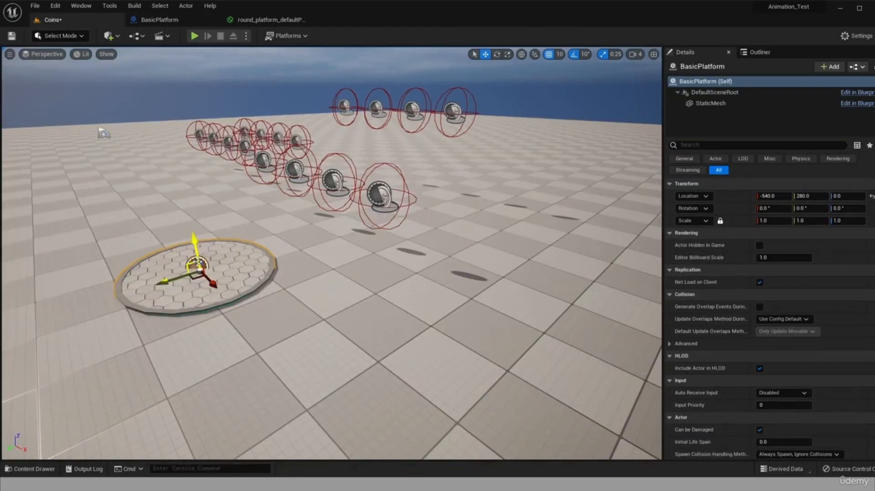
drag(198, 250, 181, 188)
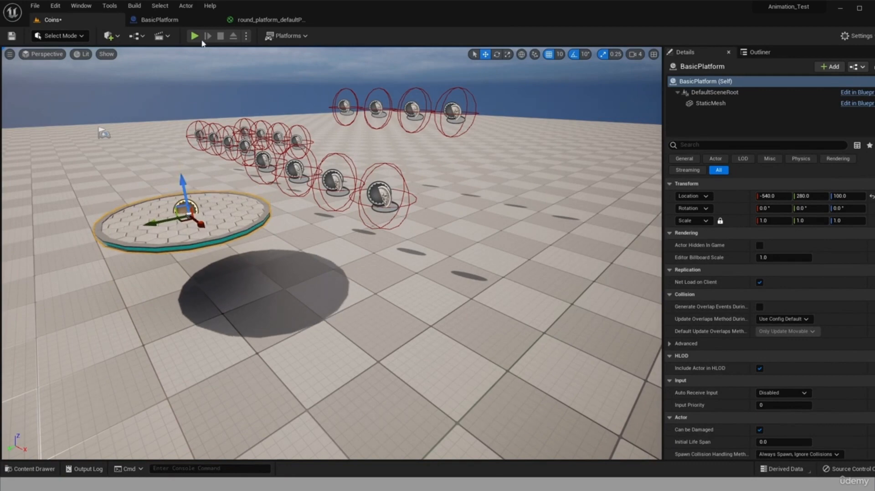
click(195, 36)
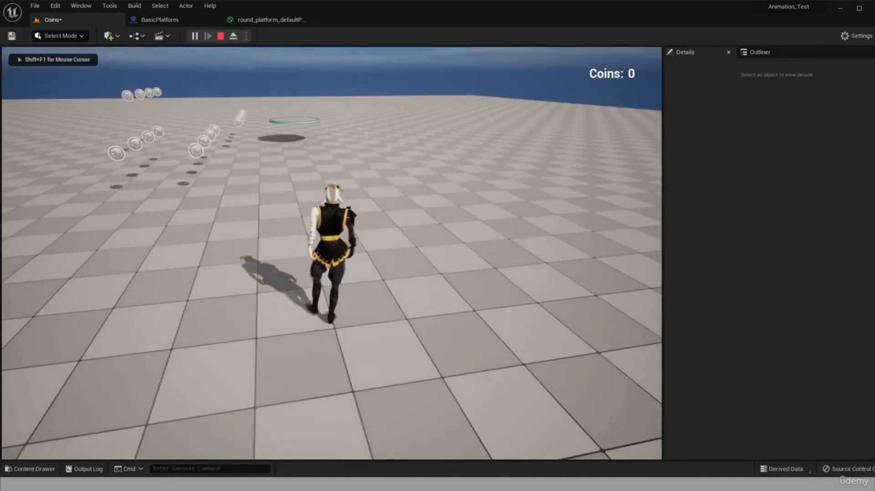
key(w)
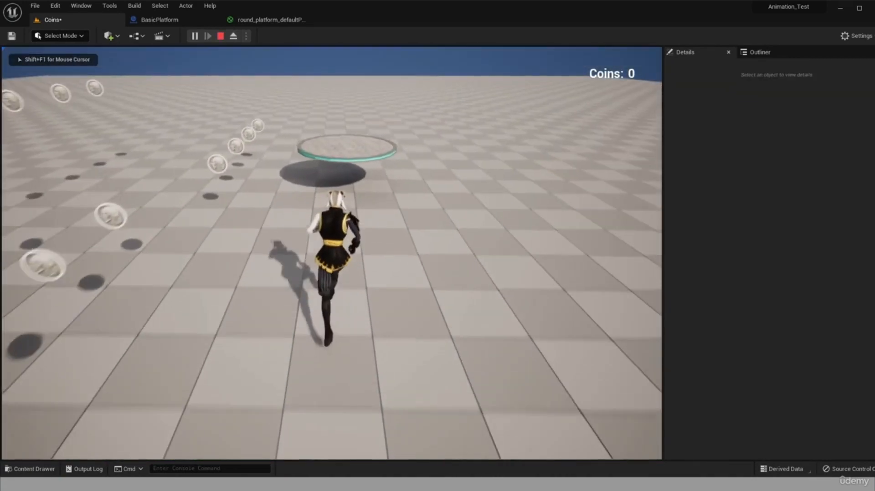
key(space)
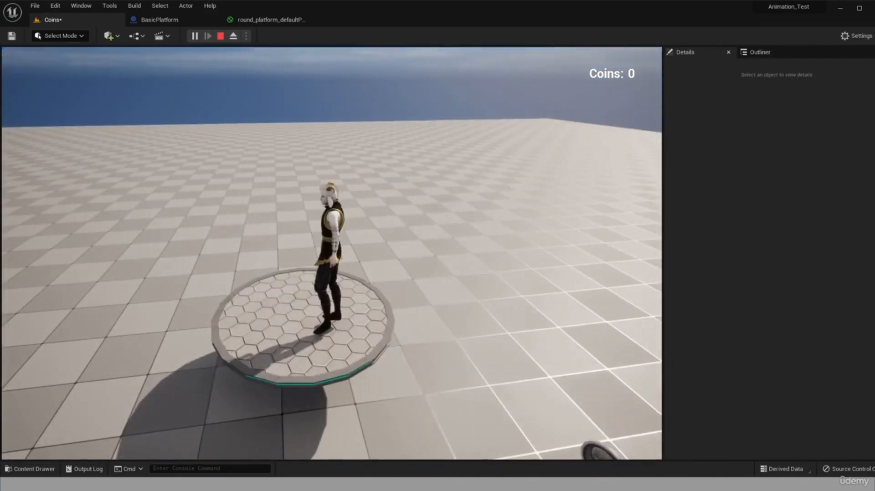
key(Escape)
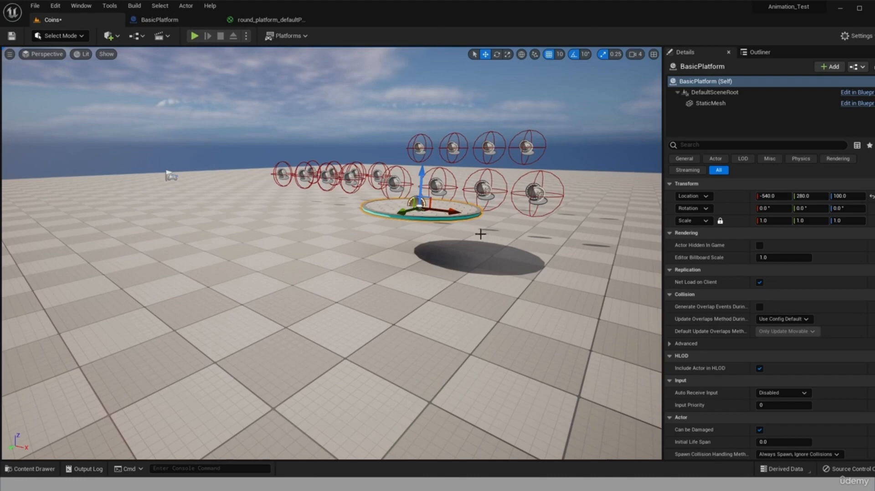
Duplicate the BasicPlatform twice in the Coins level, placing one copy at Y 620, Z 100 and the other at Y 960, Z 150.
right_drag(429, 149, 315, 196)
scroll(378, 99, down, 2)
scroll(378, 132, up, 4)
scroll(399, 101, down, 7)
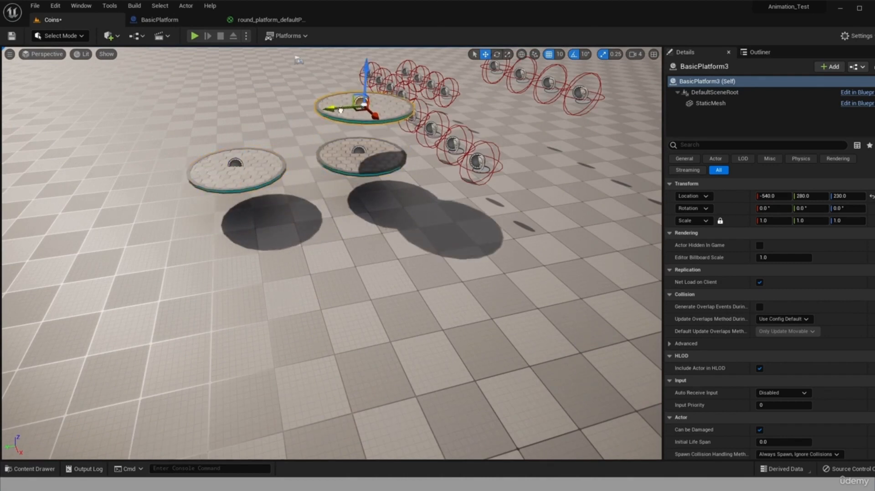
drag(341, 110, 90, 178)
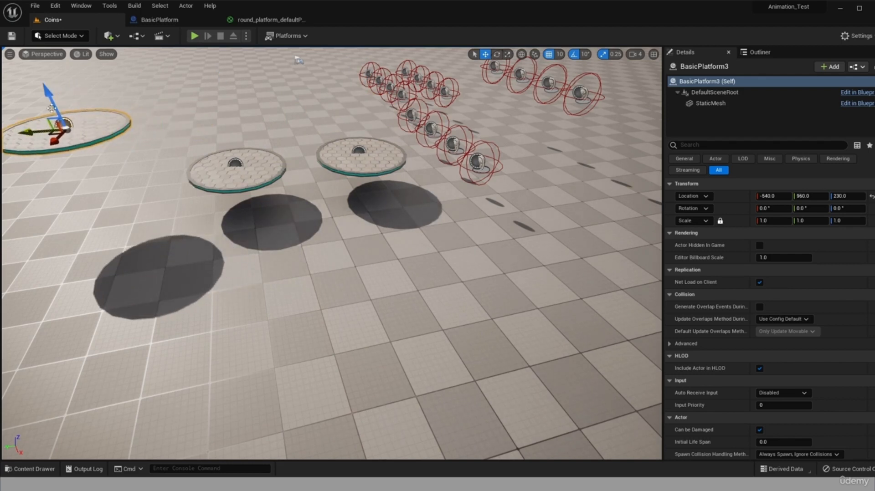
drag(51, 108, 59, 148)
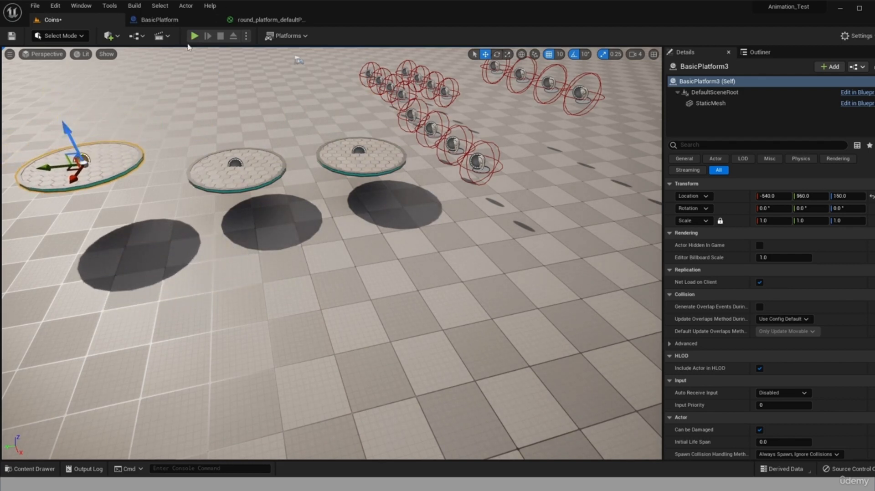
Play the level to test jumping across the three platforms, and end the session.
click(246, 174)
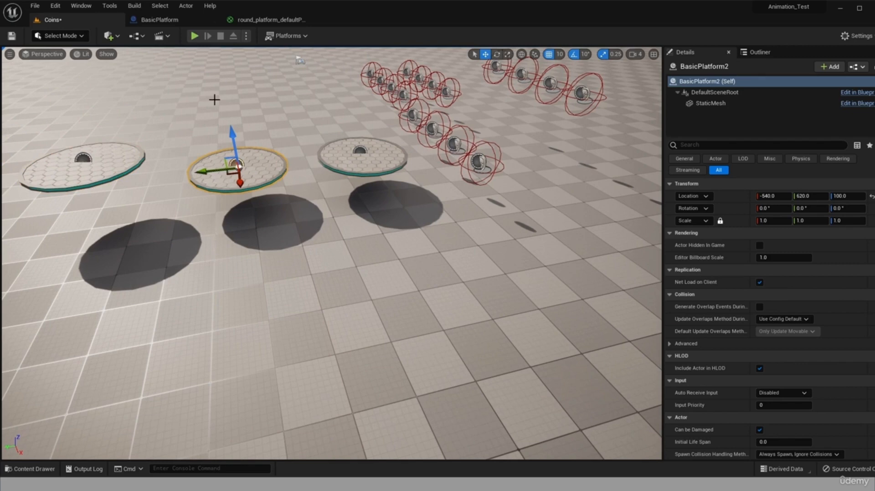
click(193, 36)
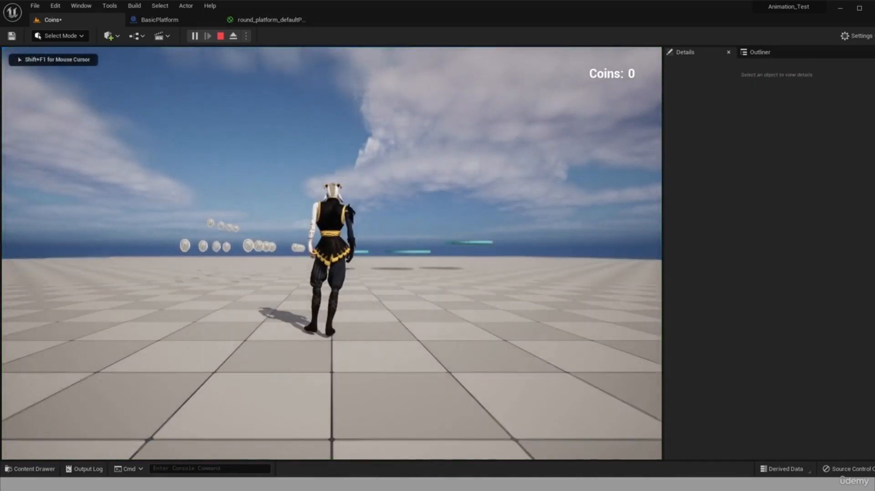
key(w)
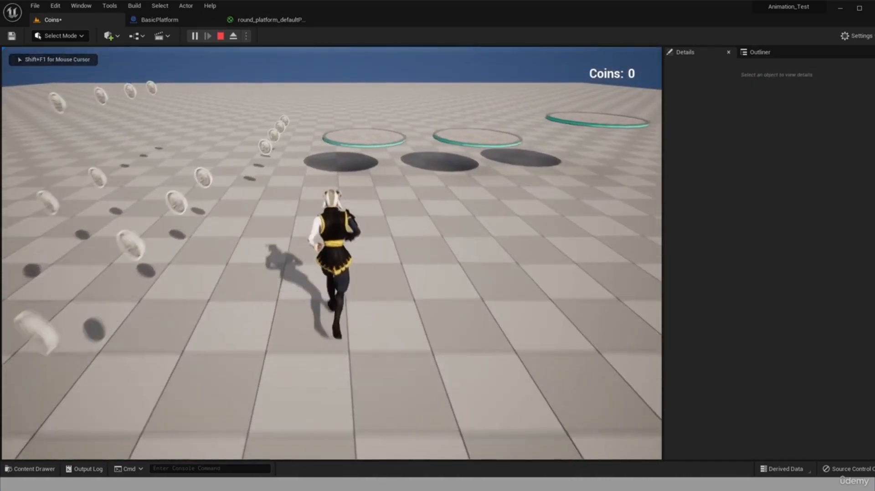
key(space)
key(w)
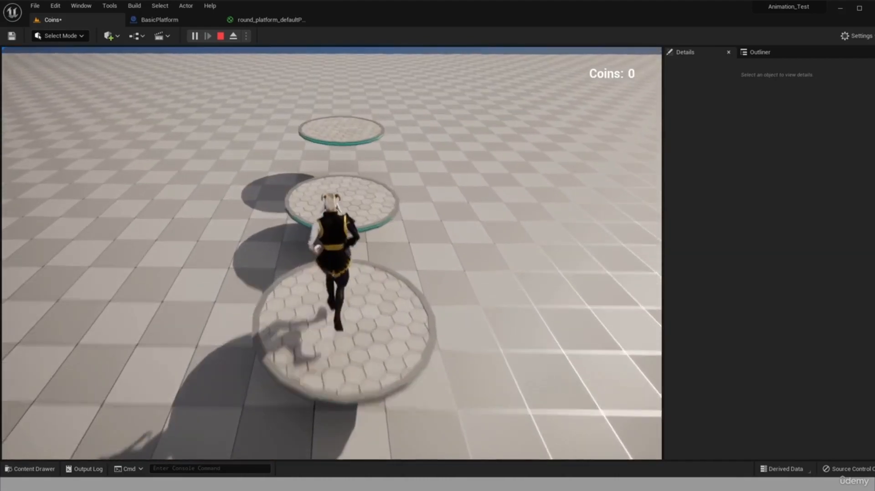
key(space)
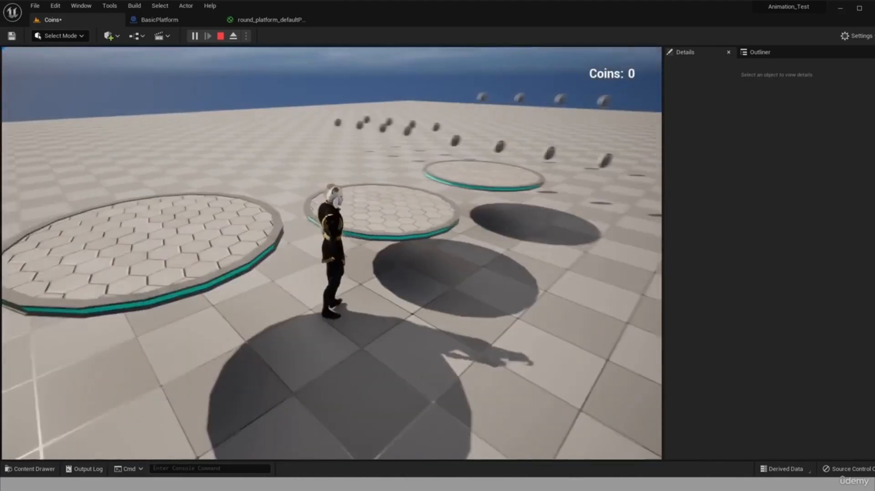
key(space)
key(w)
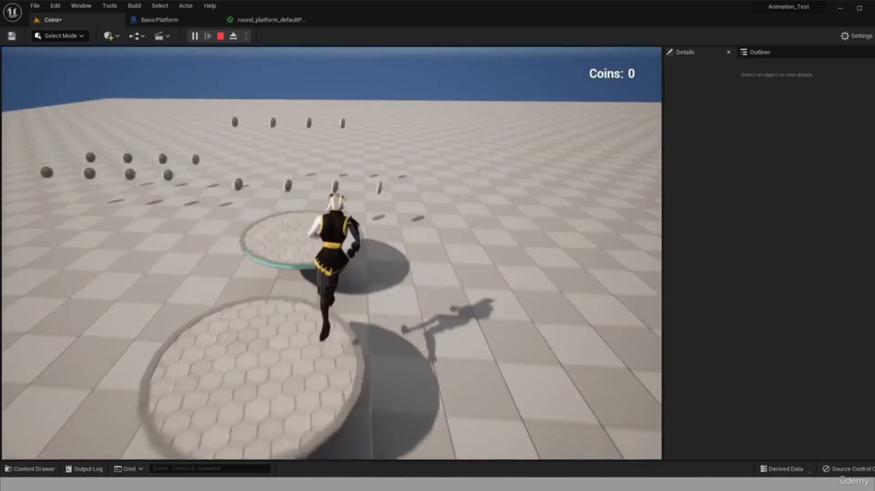
key(space)
key(Escape)
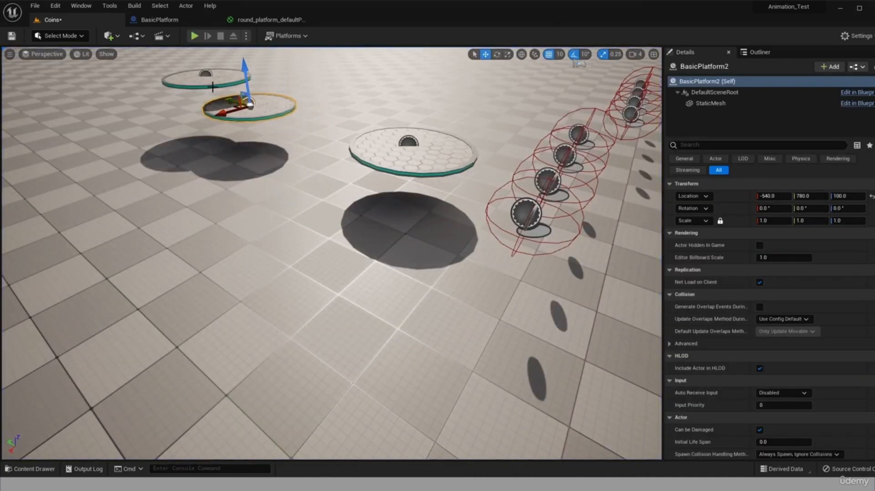
Space the platforms farther apart, moving BasicPlatform2 to Y 780 and BasicPlatform3 to Y 1300, and play-test the jumps between them.
drag(191, 74, 155, 66)
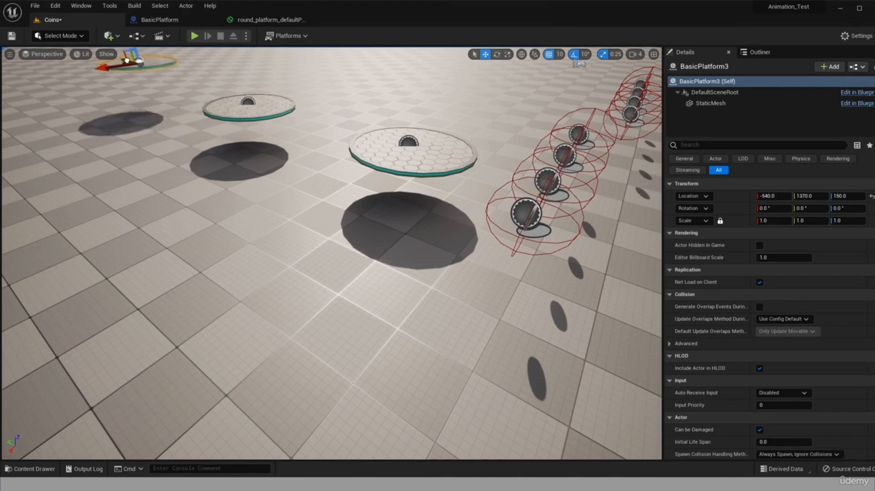
click(193, 36)
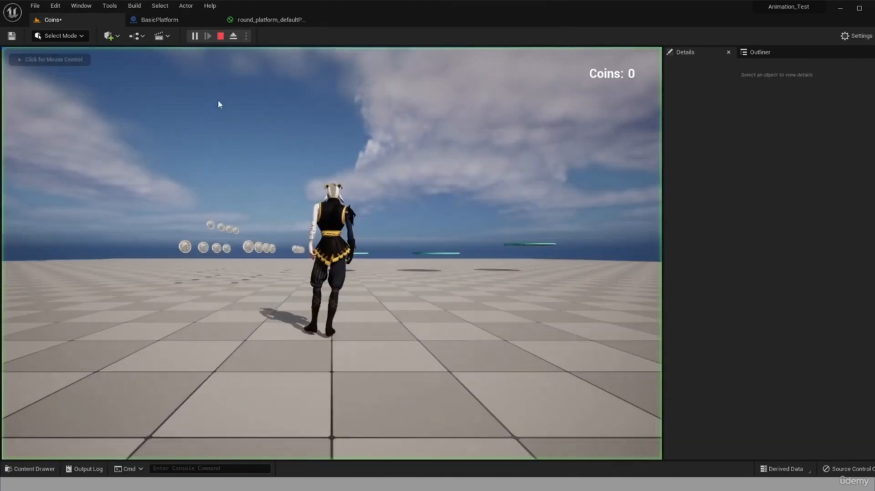
click(295, 400)
key(w)
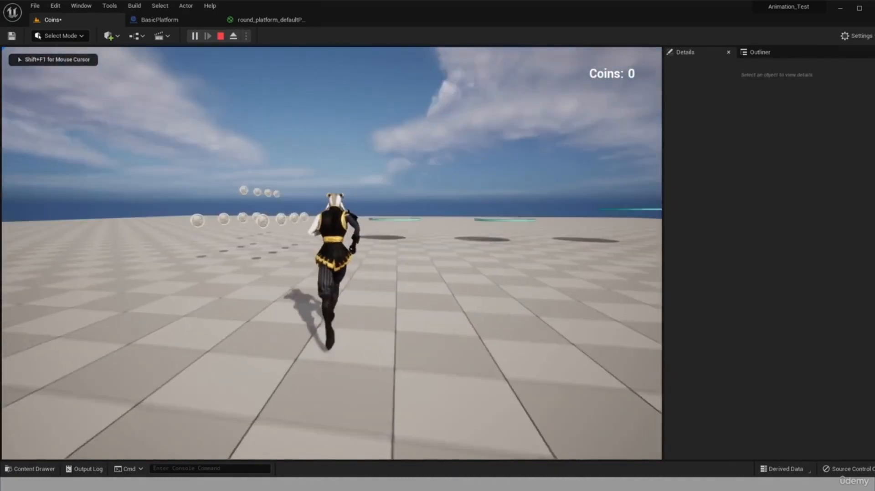
key(space)
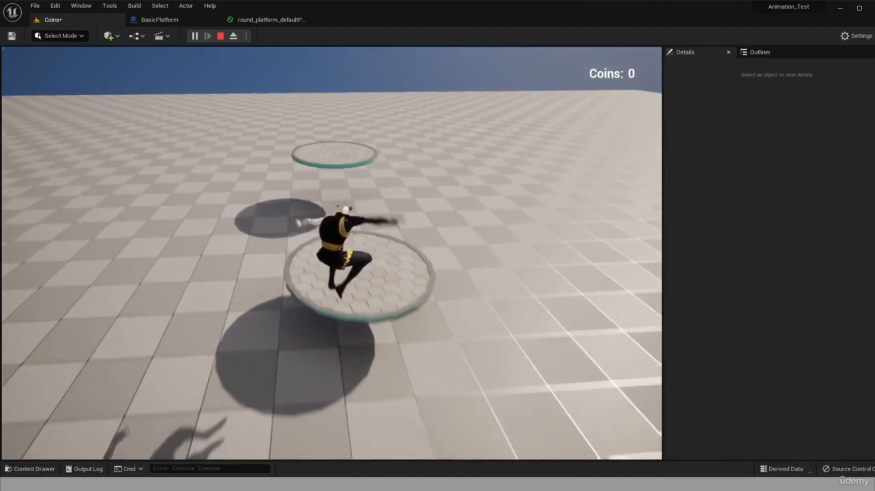
key(space)
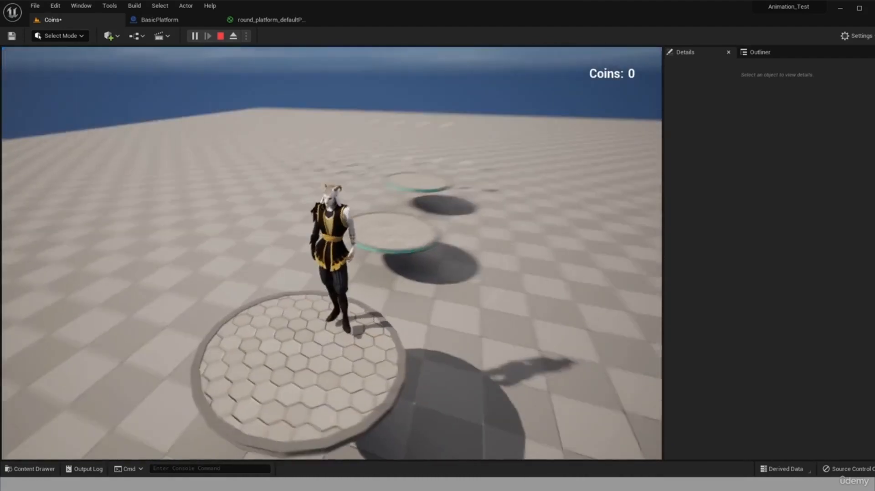
key(Escape)
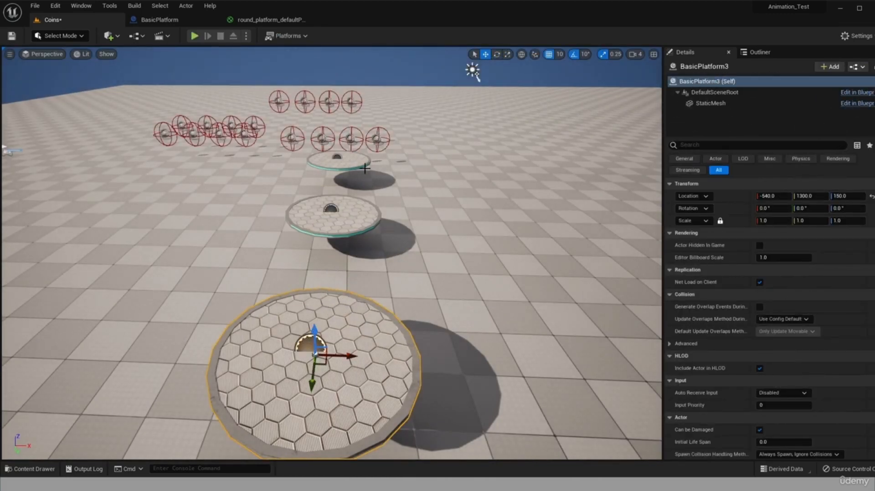
Play the level again with repeated jumps on and off the platform nearest the coins, and end the session.
scroll(415, 234, down, 5)
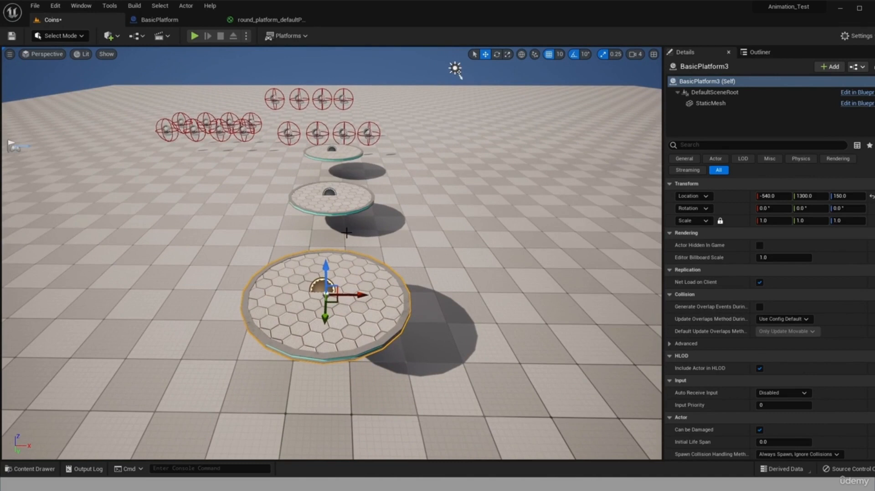
click(330, 201)
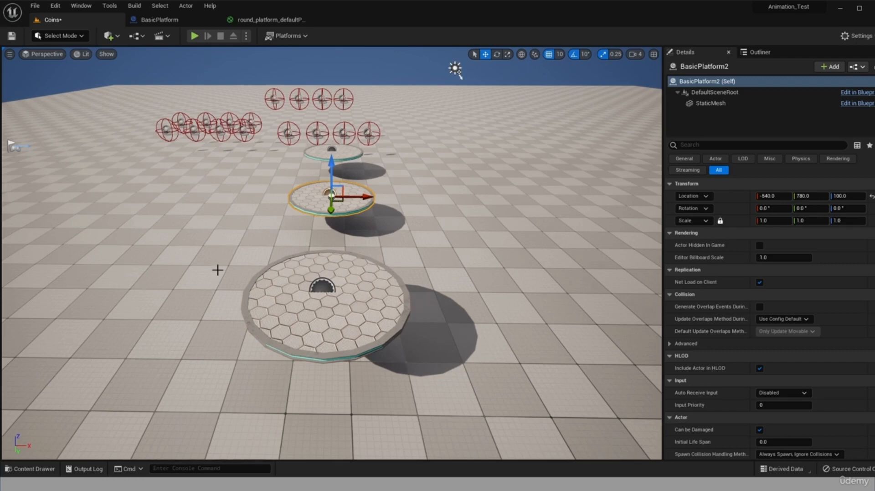
key(alt+p)
key(w)
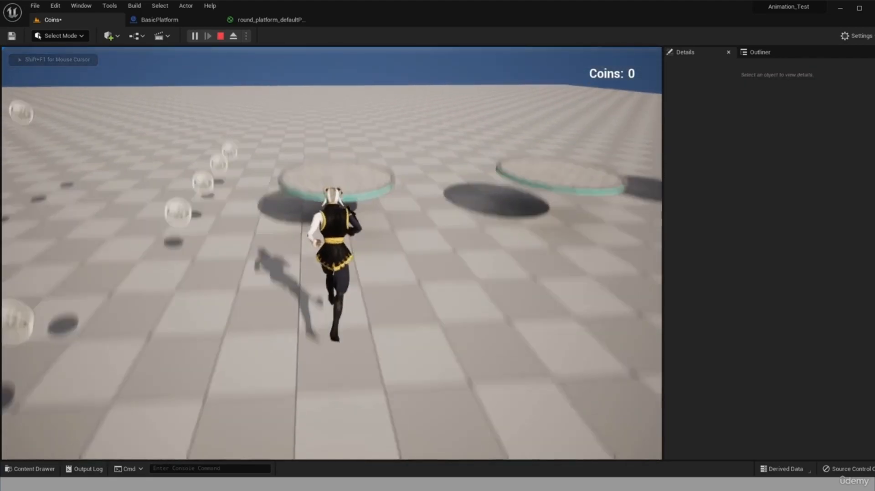
key(space)
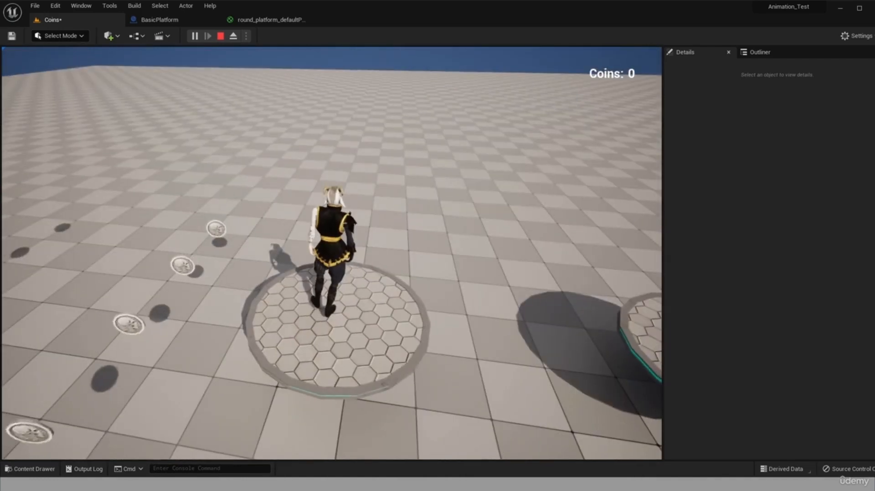
key(w)
key(space)
key(s)
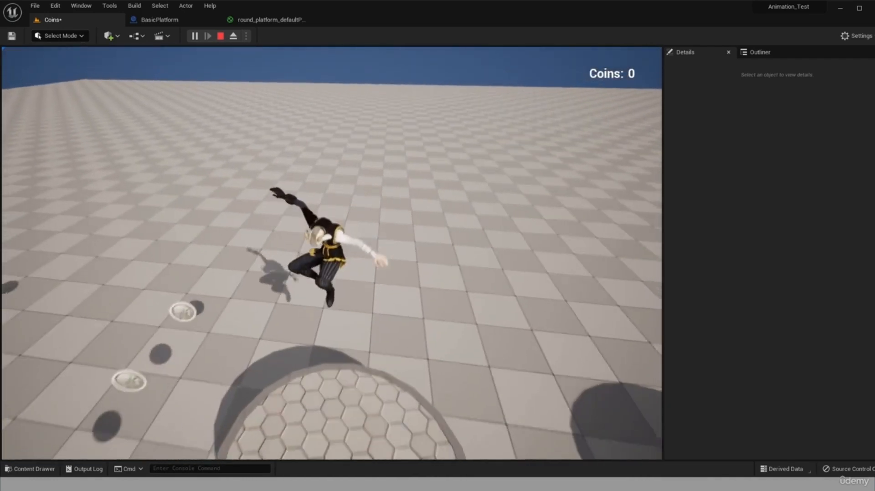
key(w)
key(space)
key(s)
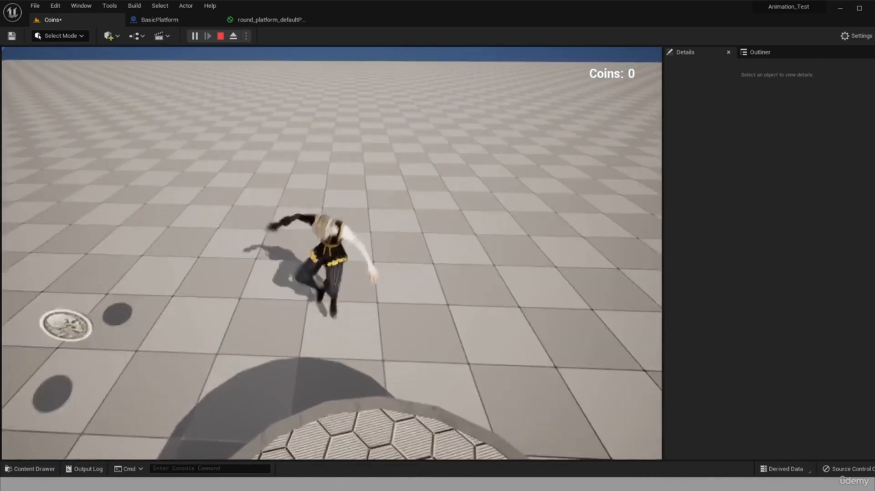
key(space)
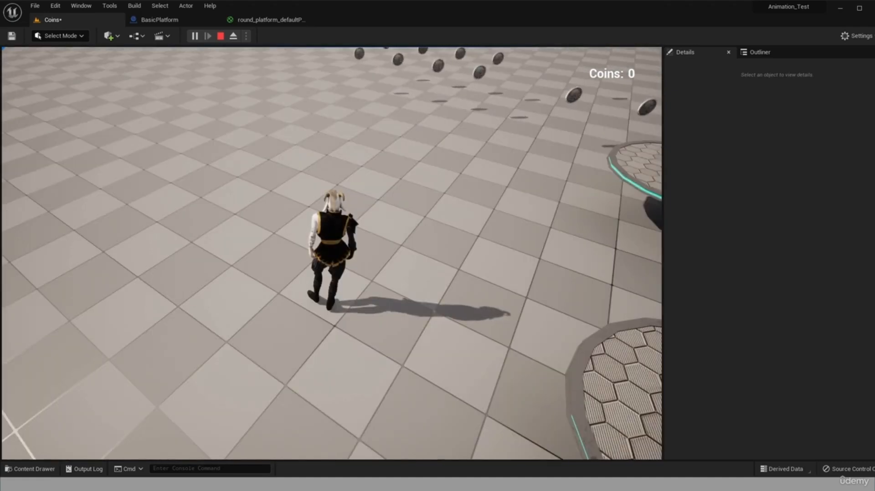
key(Escape)
scroll(382, 280, down, 5)
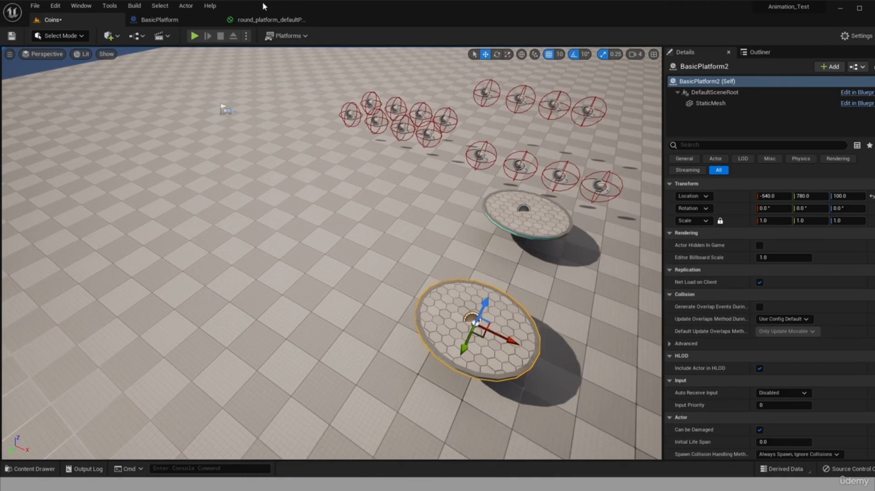
Close the round_platform_defaultPolygonShader1 material editor.
click(164, 20)
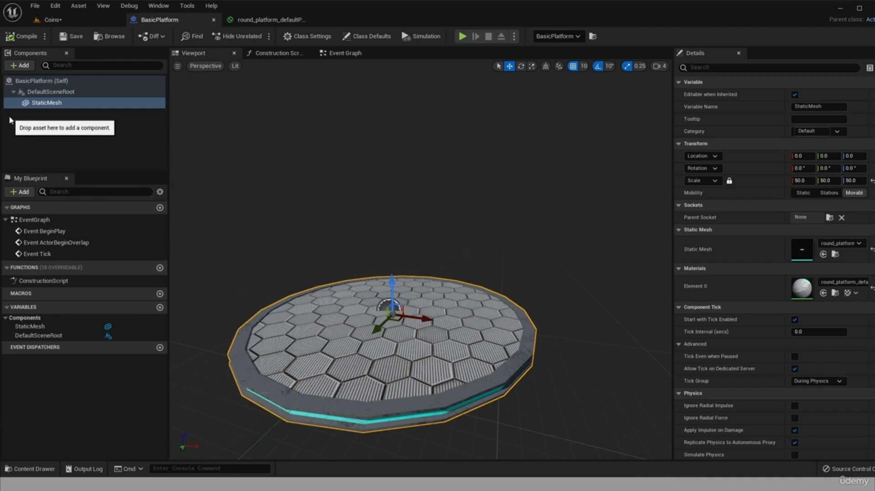
click(302, 18)
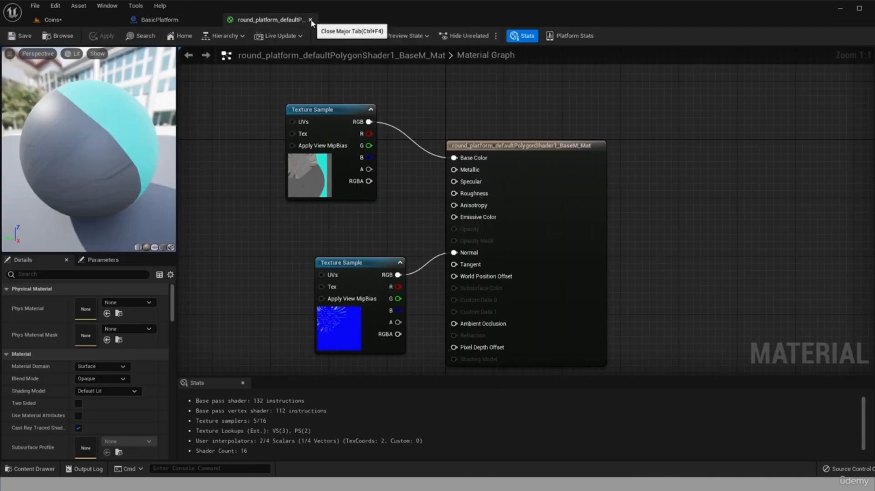
click(311, 20)
Duplicate the BasicPlatform Blueprint in the Blueprints folder and name the copy JumpingPlatform.
click(28, 470)
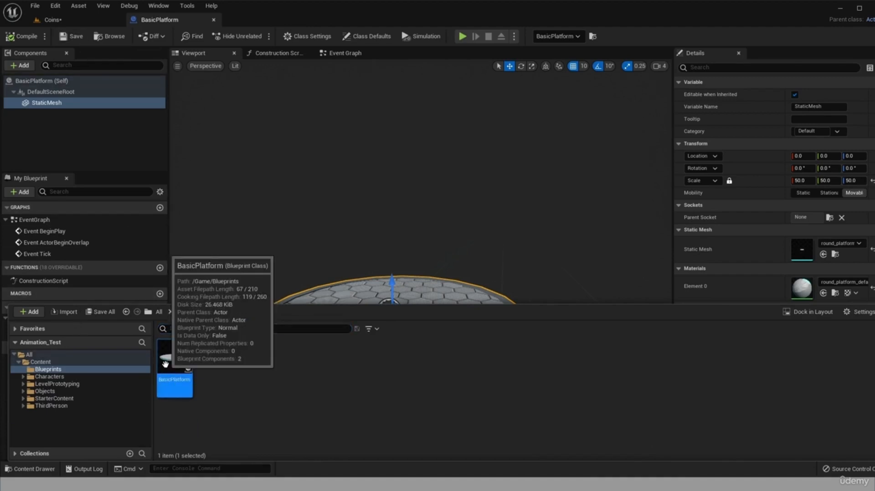
click(234, 404)
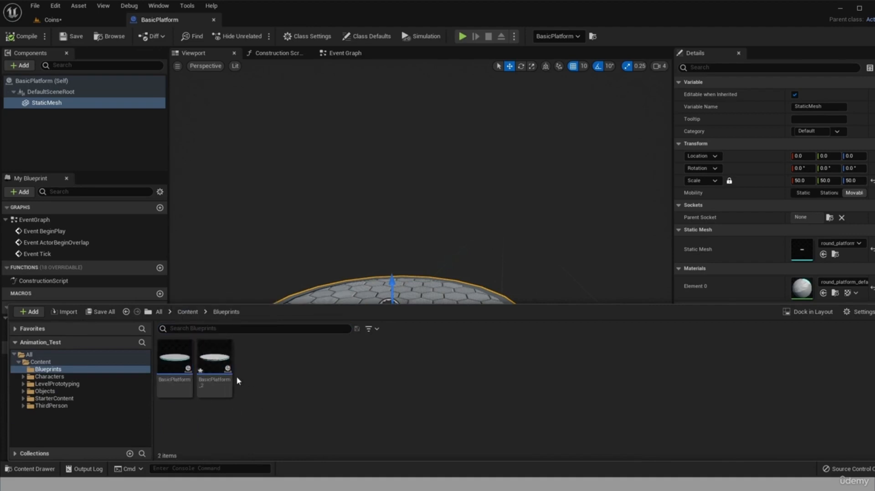
right_click(211, 370)
click(256, 182)
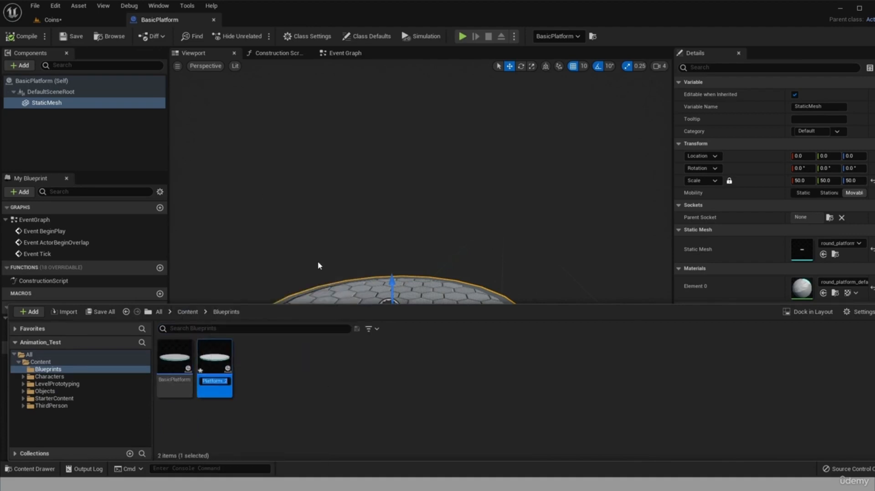
text(JumpingPlatform)
key(Return)
Open the JumpingPlatform Blueprint, close the BasicPlatform editor, and view the platform mesh in the Blueprint's viewport.
double_click(215, 359)
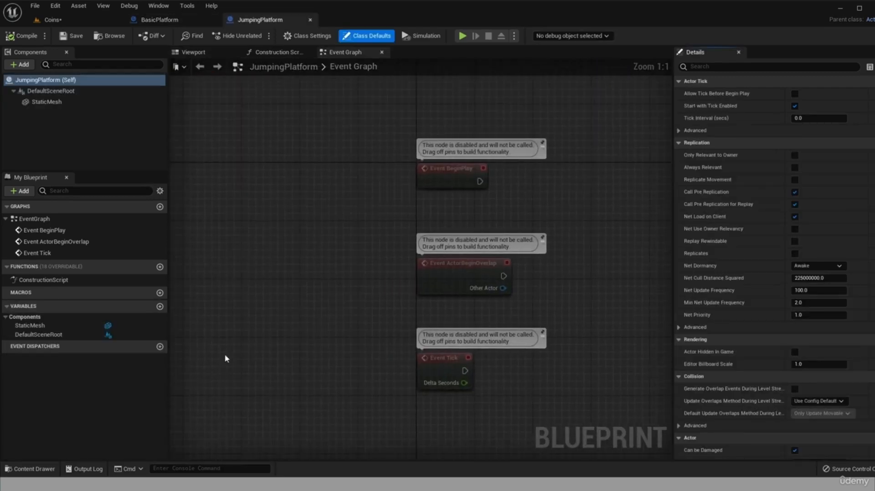
click(213, 20)
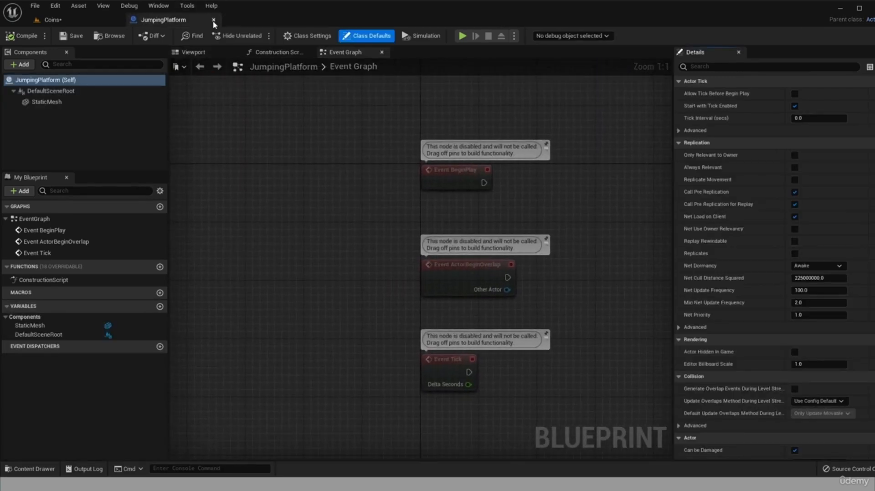
click(191, 52)
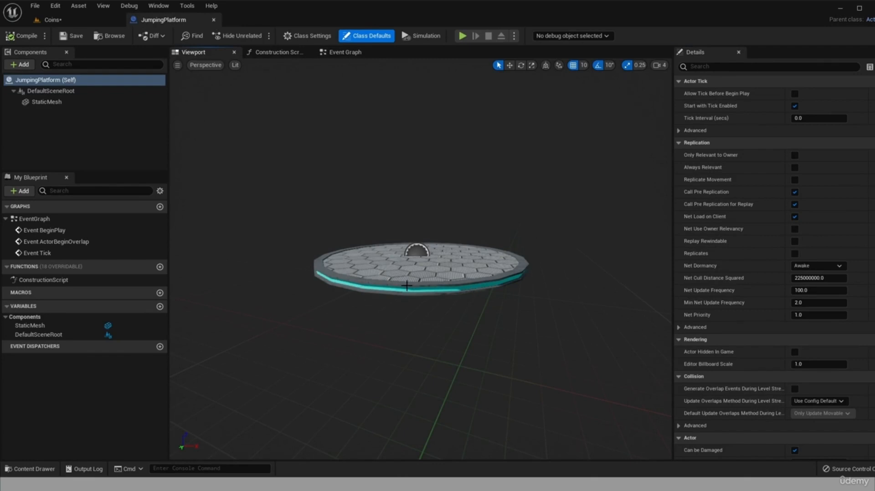
drag(414, 292, 417, 256)
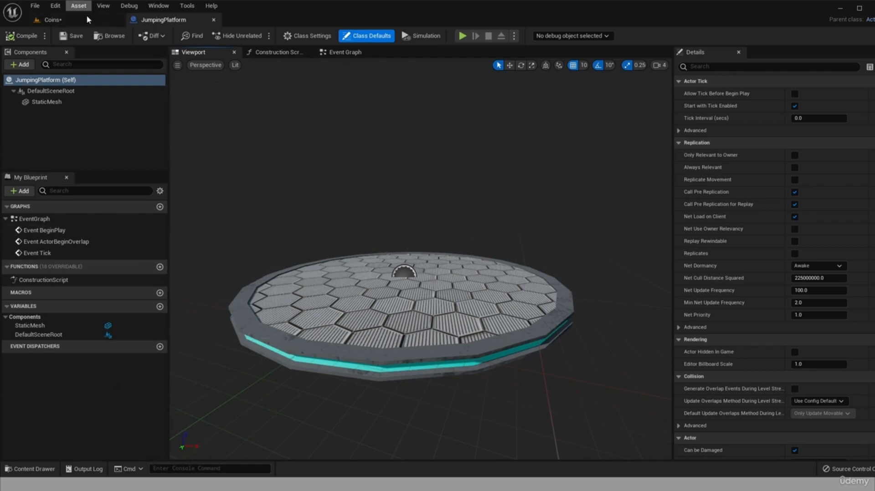
Return to the Coins level and shift the BasicPlatform2 instance along the X axis to X -550.
click(50, 20)
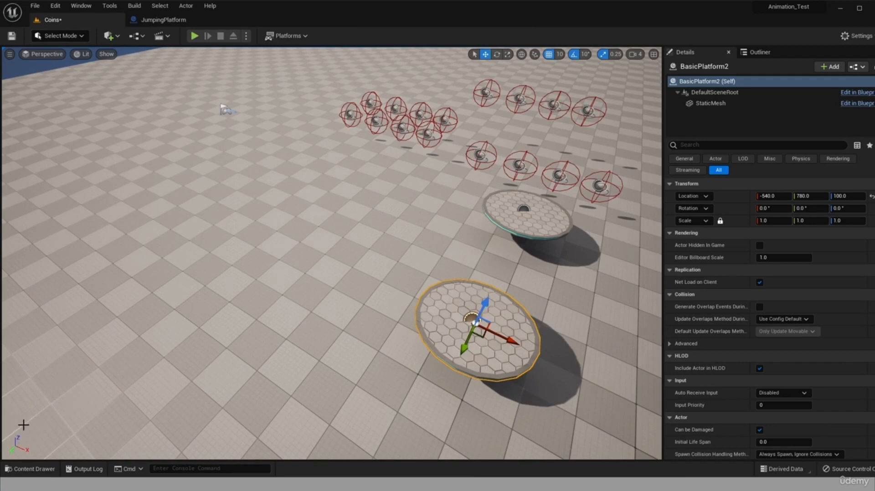
drag(503, 335, 497, 333)
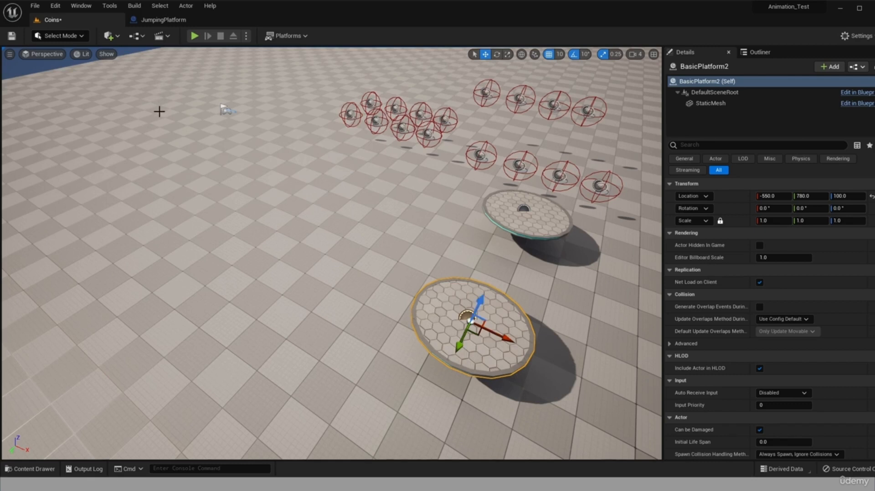
Open the JumpingPlatform Blueprint and select its StaticMesh component.
click(146, 24)
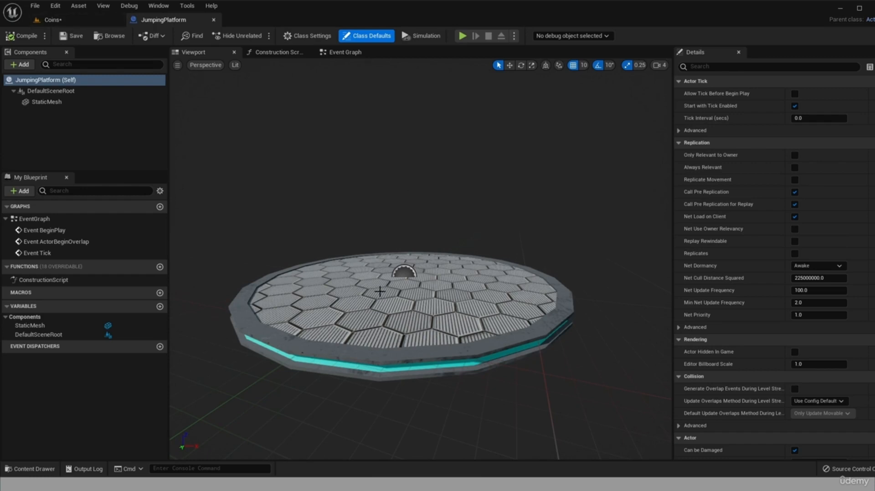
mouse_move(401, 302)
mouse_down()
mouse_move(410, 306)
mouse_move(400, 301)
mouse_up()
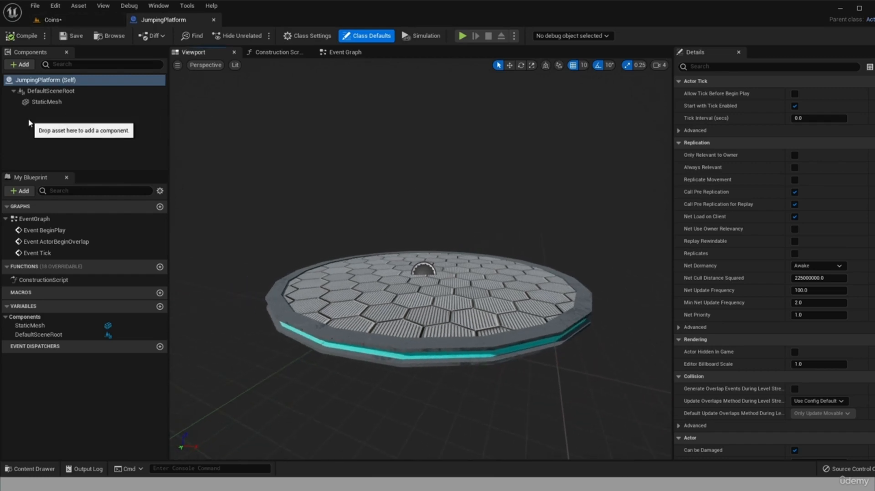
click(46, 101)
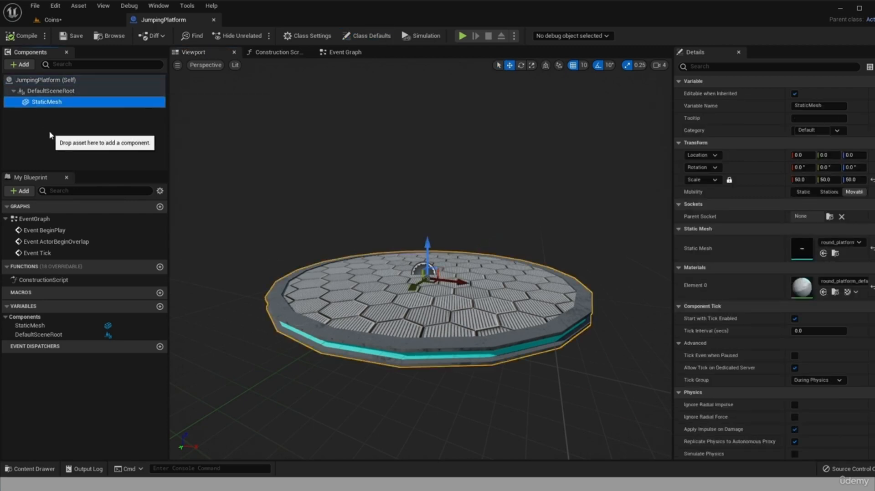
Play-test the Coins level, running the character to the raised platforms and jumping onto one, and end the session.
click(51, 19)
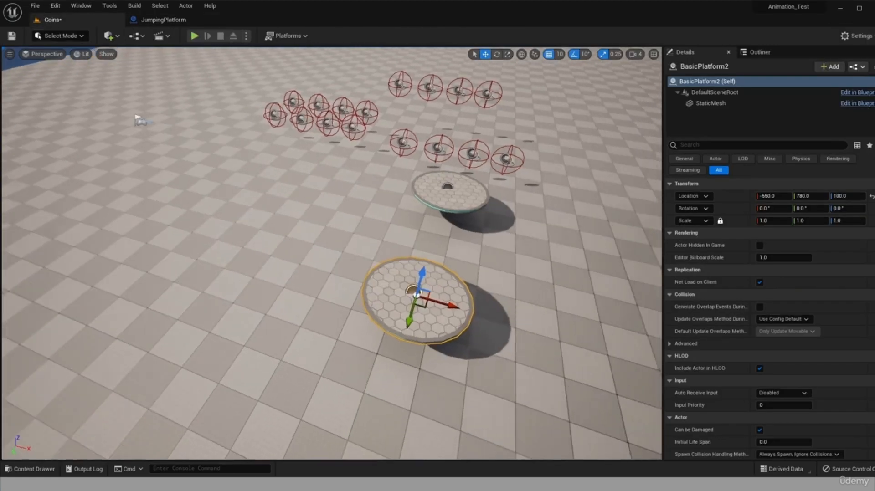
right_drag(332, 254, 360, 253)
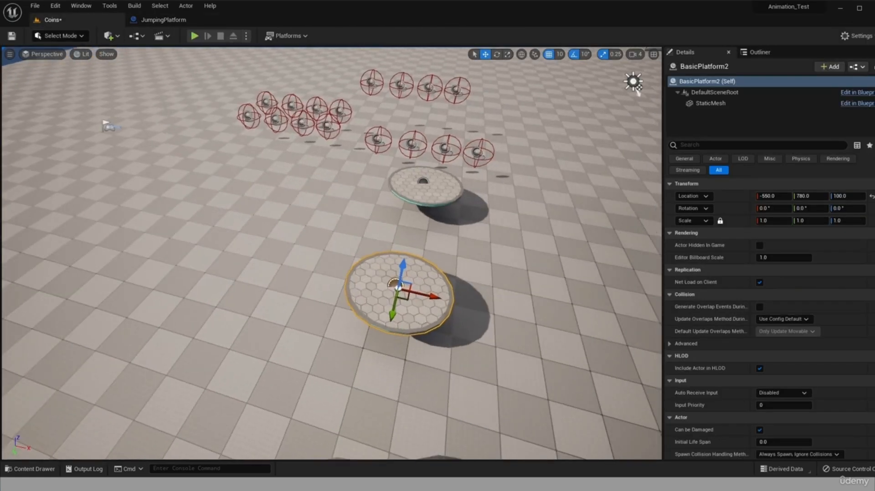
click(194, 36)
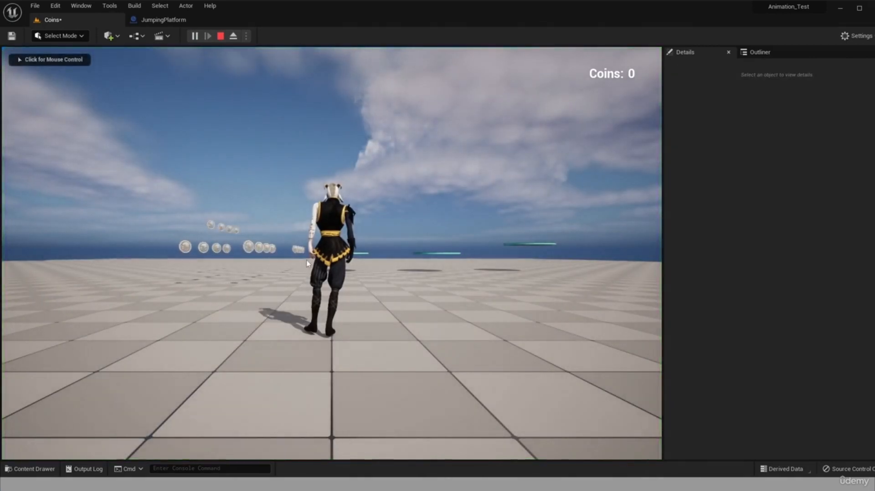
click(216, 102)
key(w)
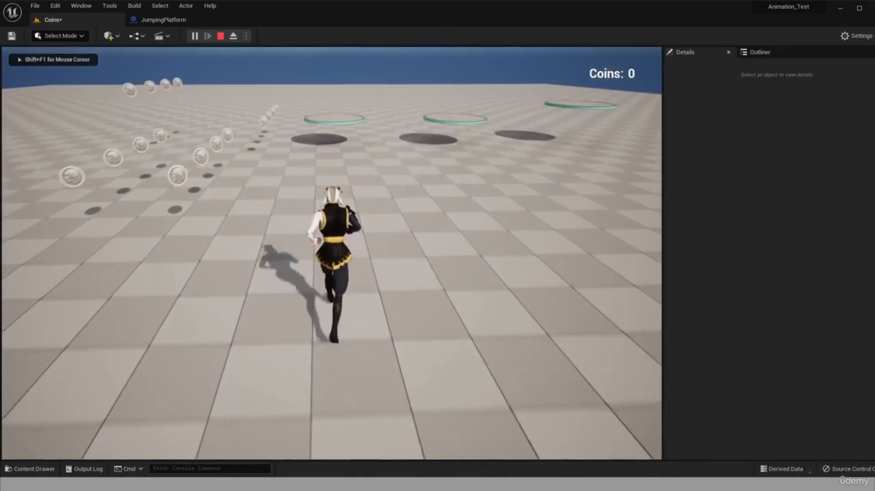
key(space)
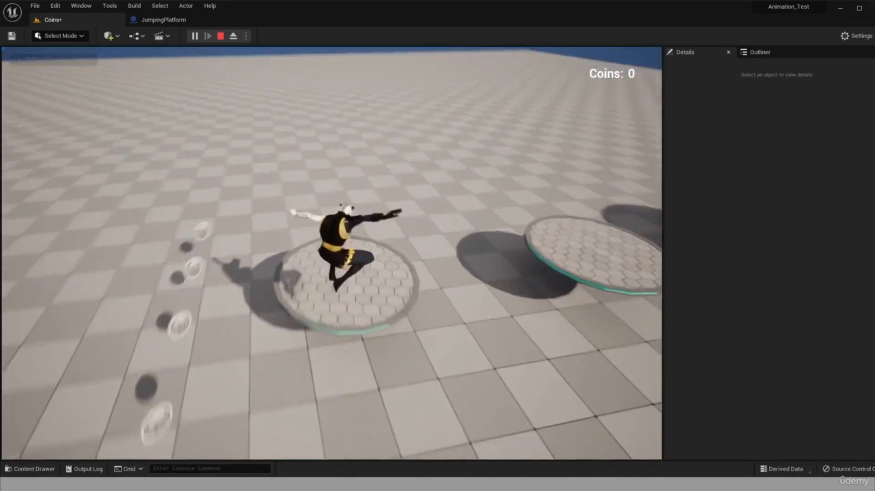
key(w)
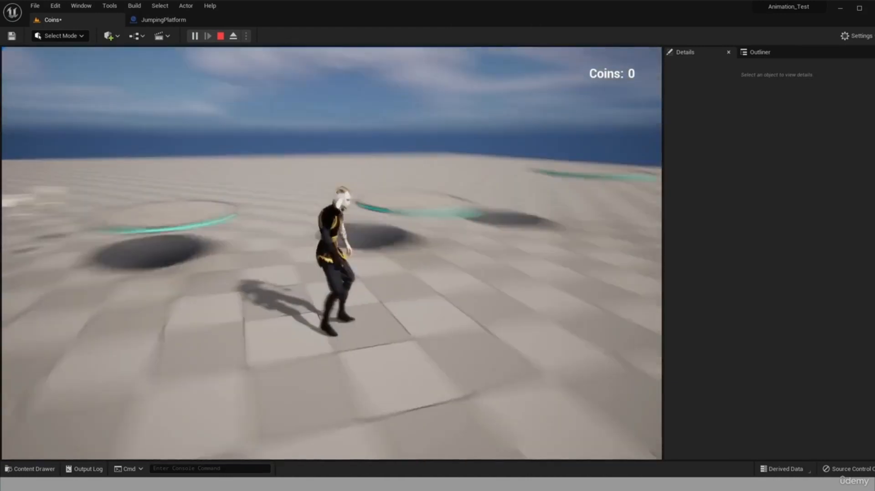
key(Escape)
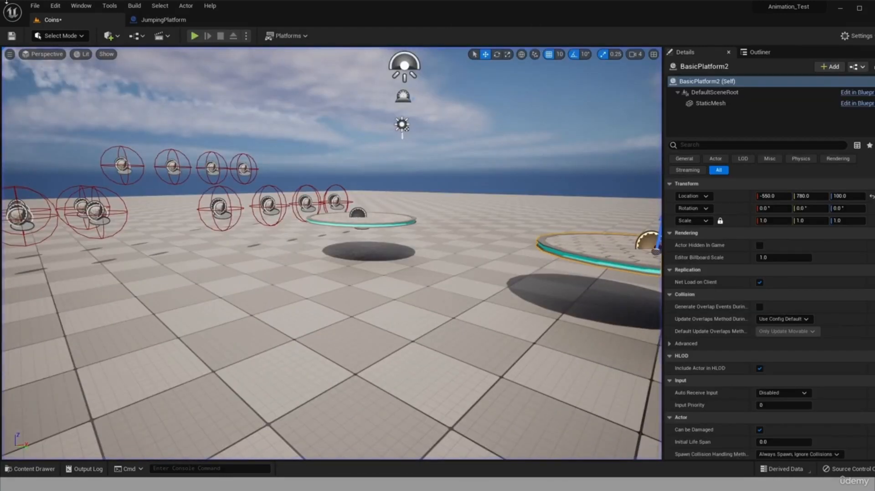
In the JumpingPlatform Blueprint, filter the StaticMesh properties by "colli" and examine the available Collision Presets.
click(140, 25)
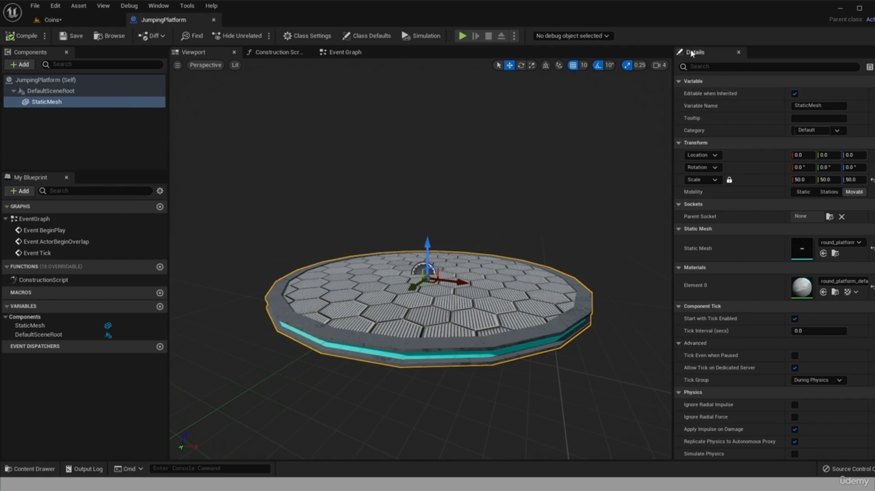
click(699, 66)
text(l)
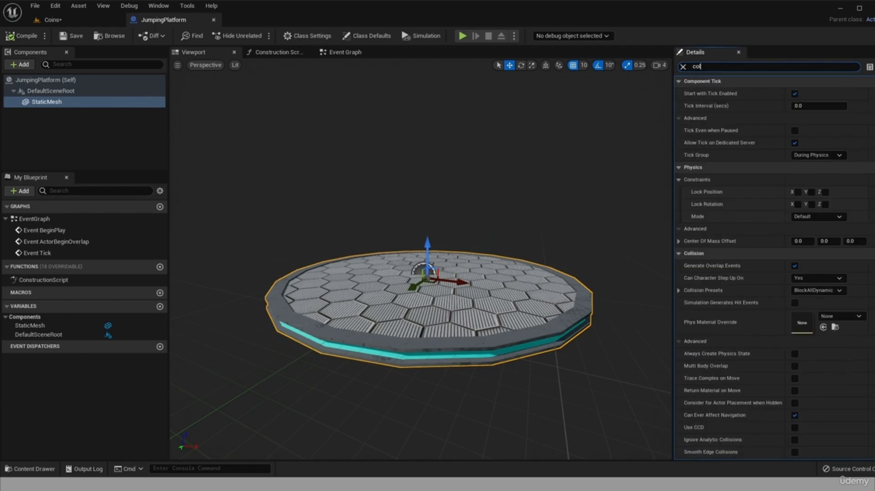
text(li)
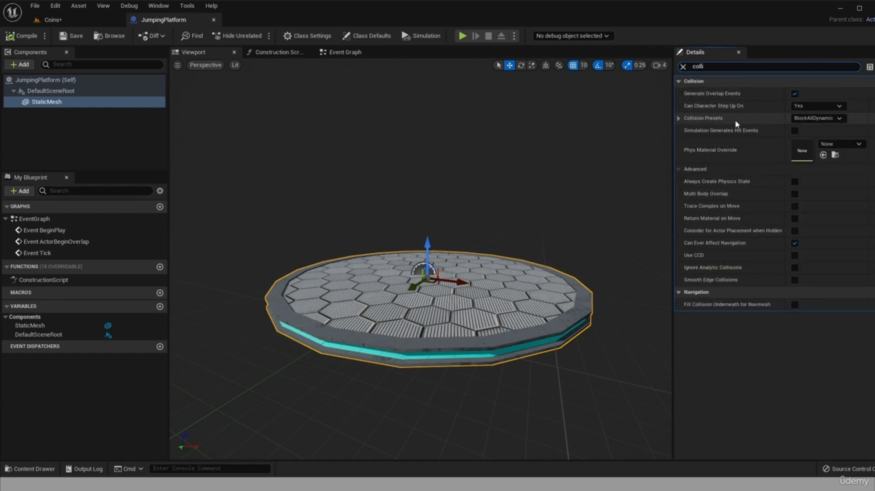
click(816, 118)
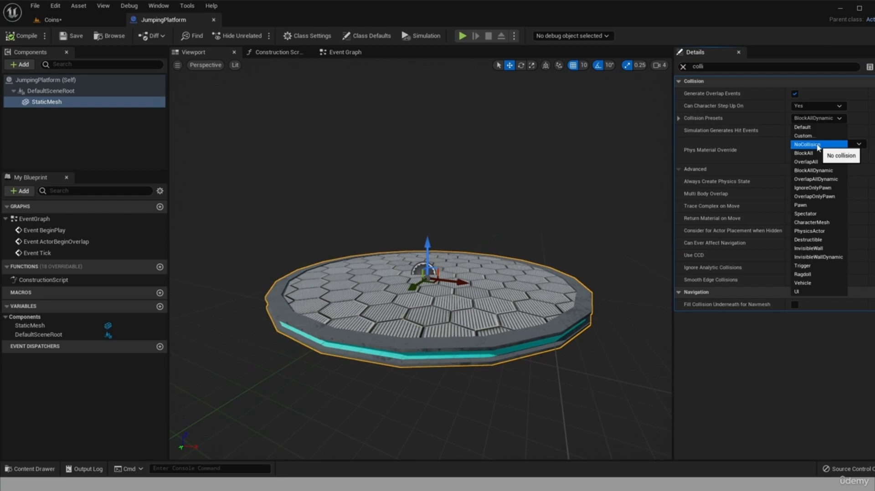
click(629, 124)
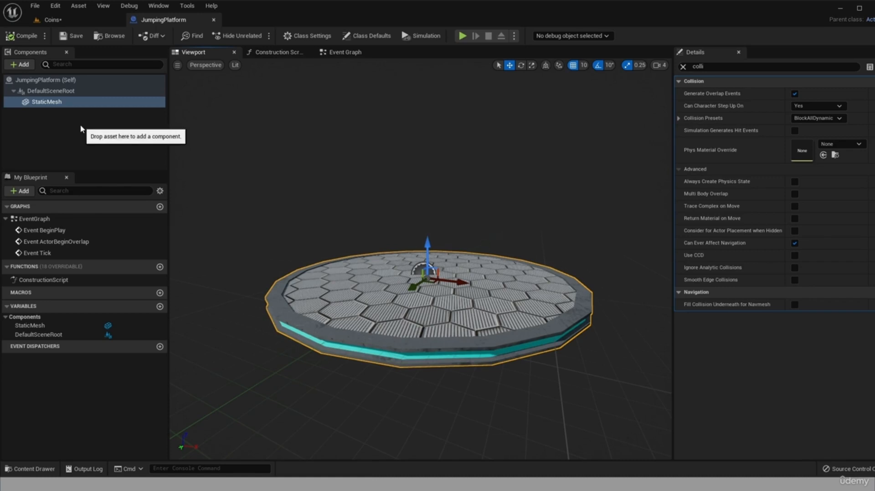
Add a Box Collision component under StaticMesh in JumpingPlatform, keeping its default name.
click(20, 65)
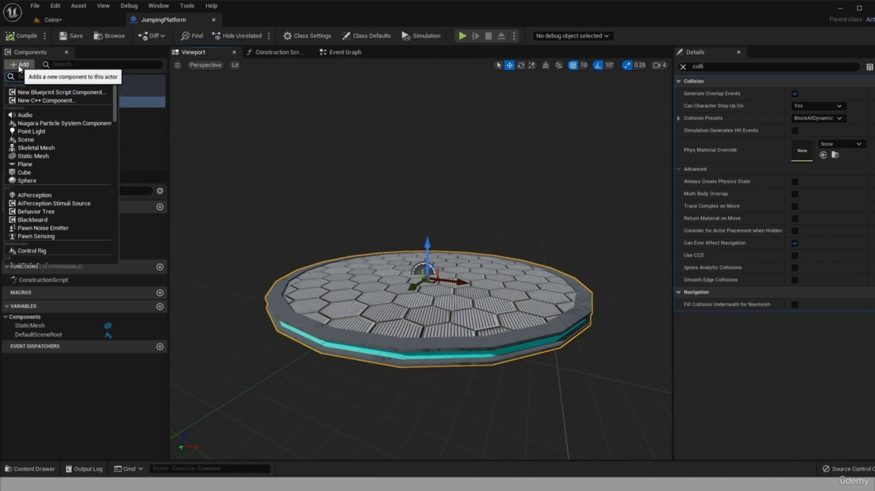
text(colli)
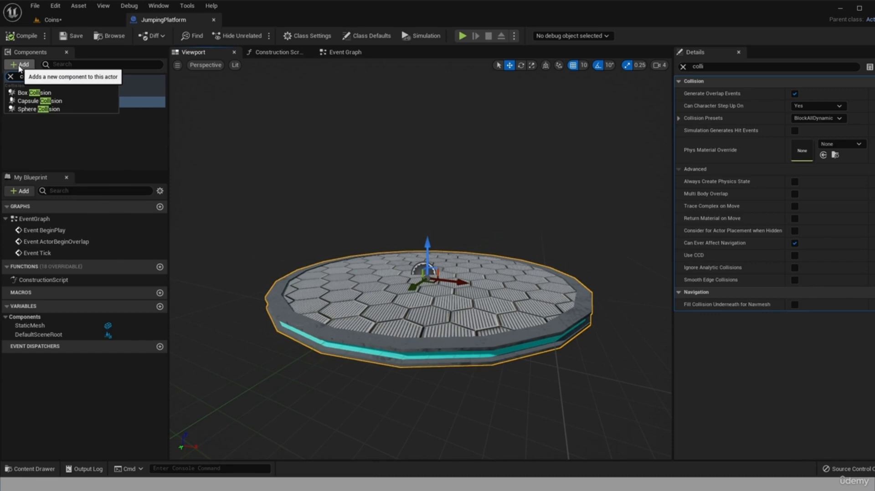
click(28, 93)
scroll(421, 260, down, 8)
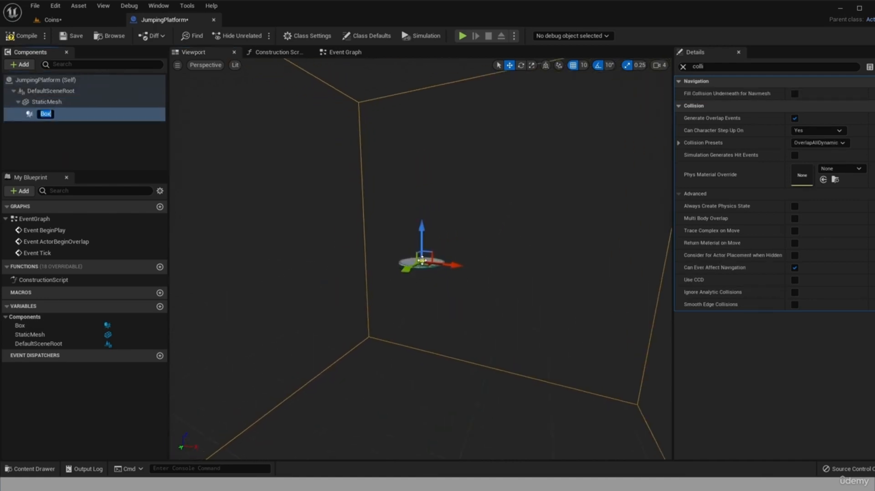
click(51, 119)
click(51, 116)
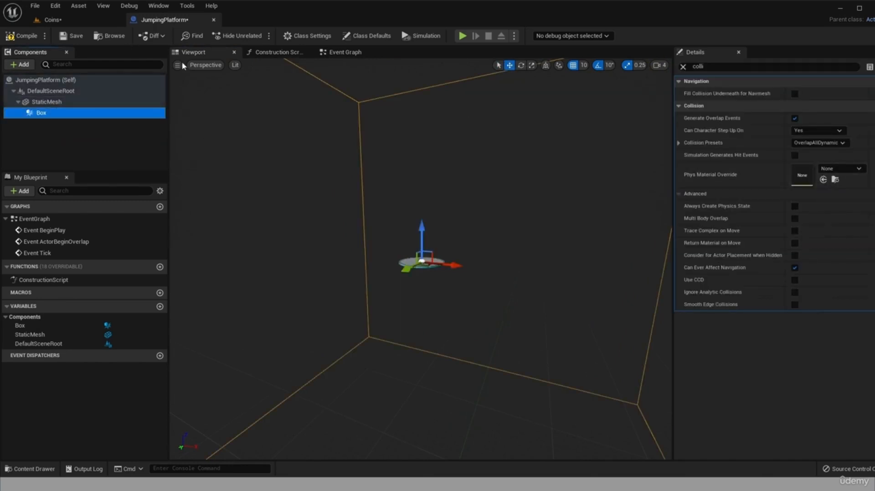
Clear the property filter and set the Box collision's scale to -0.1 on all axes.
click(684, 67)
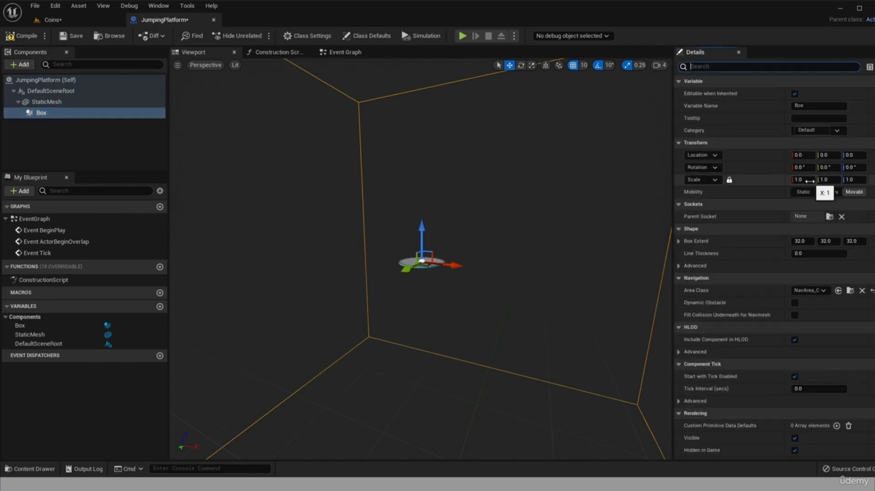
drag(809, 180, 775, 181)
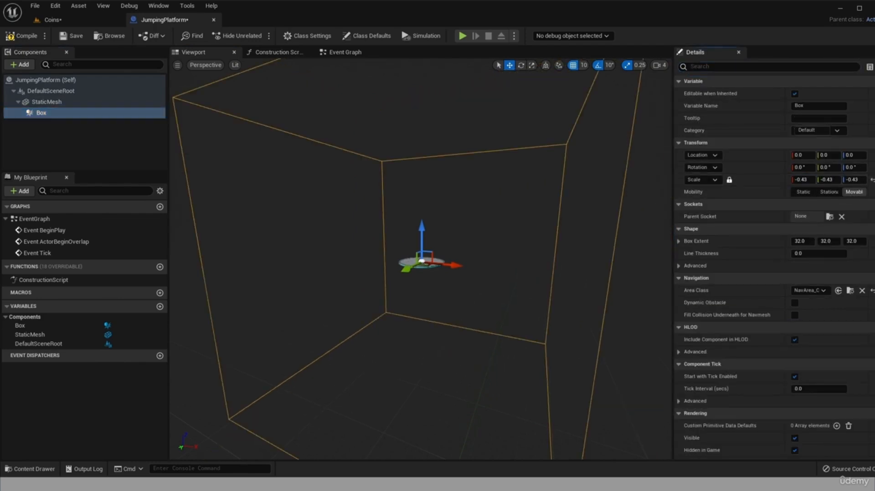
click(804, 180)
text(-0.1)
key(Return)
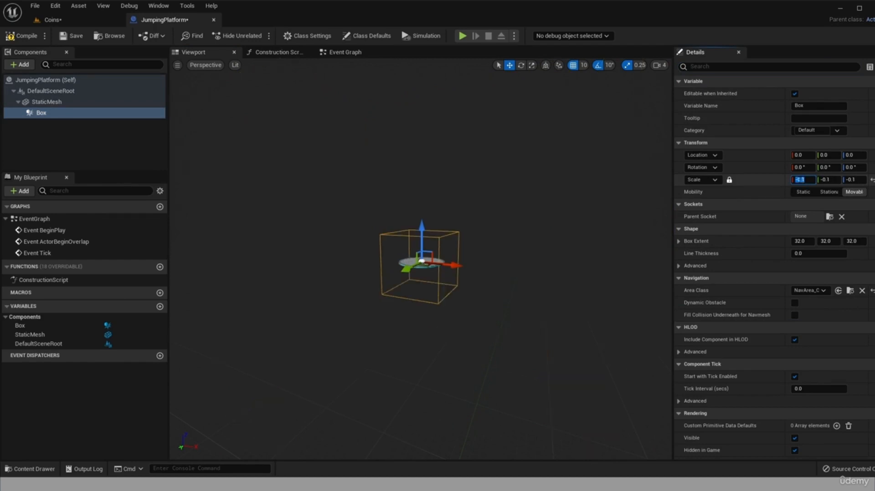
Set the Box collision component's uniform scale to -0.05 on all three axes.
scroll(438, 248, up, 5)
text(-0.05)
key(Return)
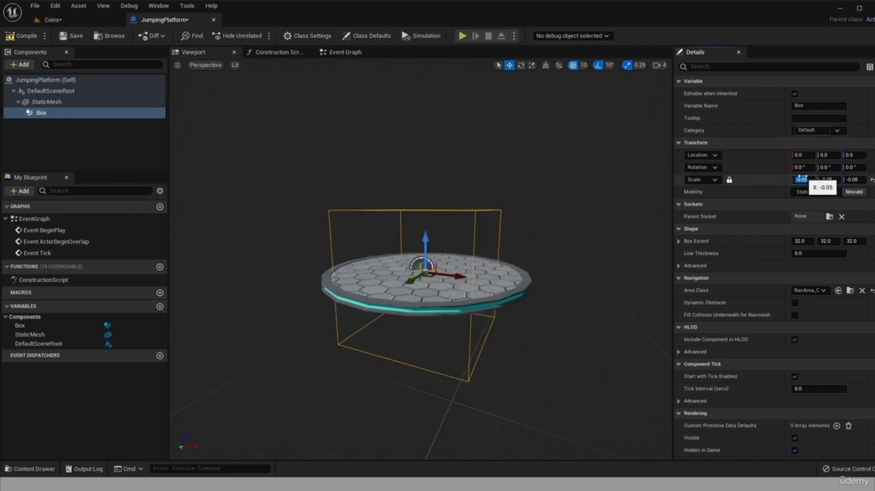
drag(443, 274, 448, 264)
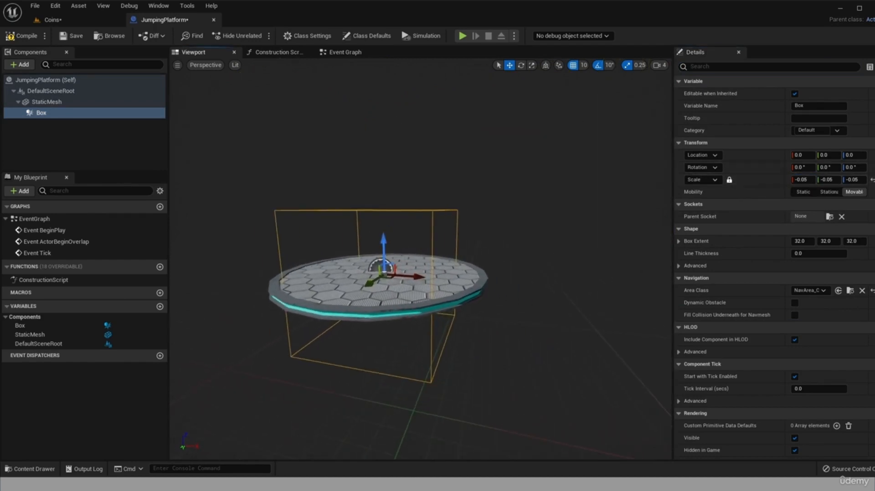
Unlock the Box's scale proportions and set its Z scale to -0.015 to flatten it around the platform.
click(729, 180)
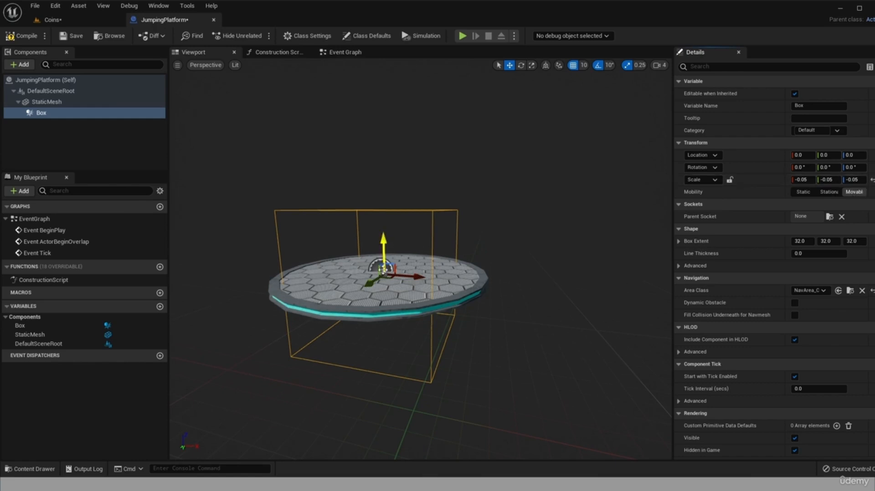
click(865, 181)
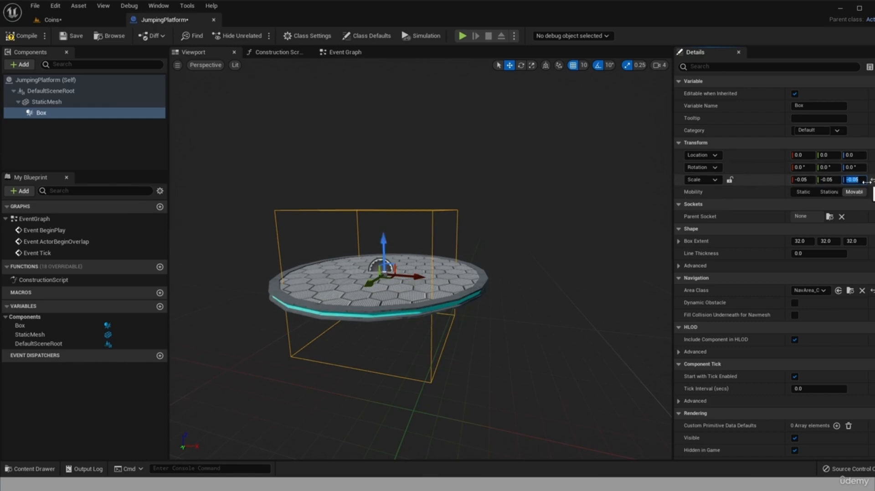
text(-0.02)
key(Return)
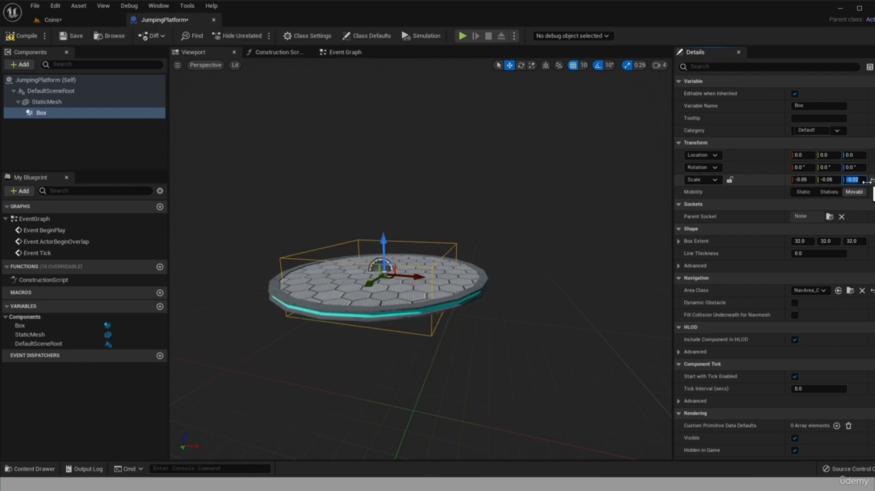
click(854, 180)
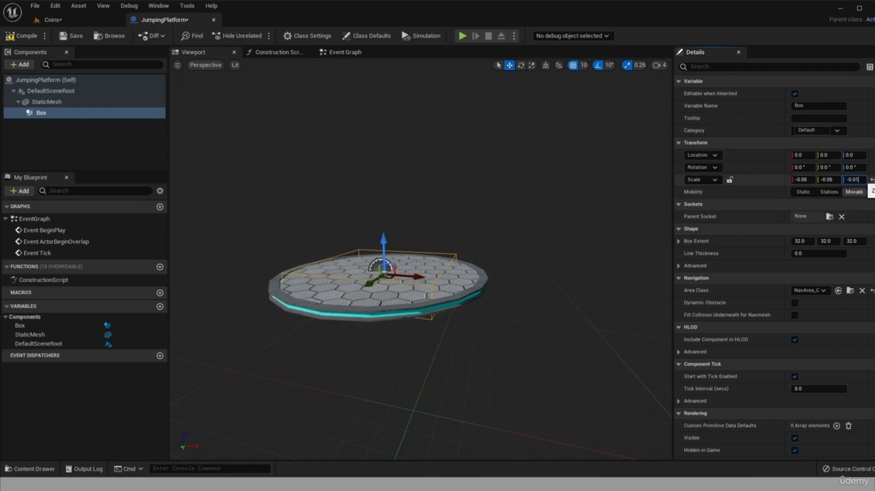
key(Return)
text(-0.015)
key(Return)
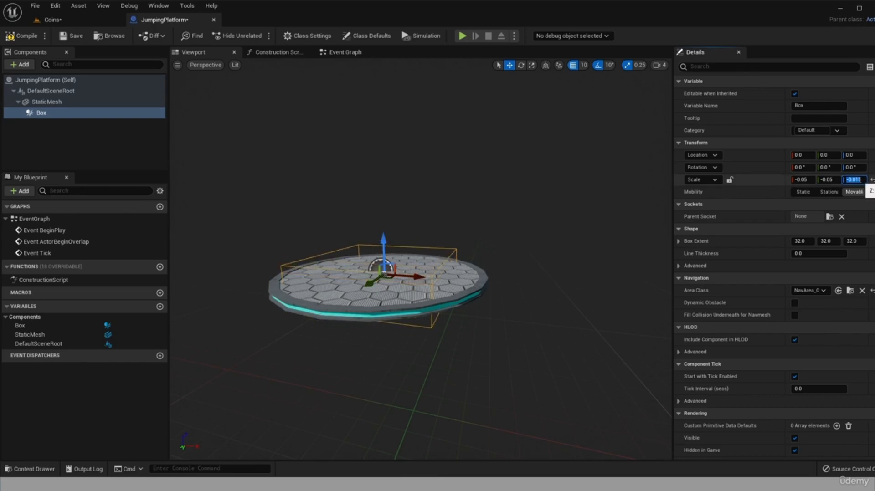
drag(503, 272, 401, 254)
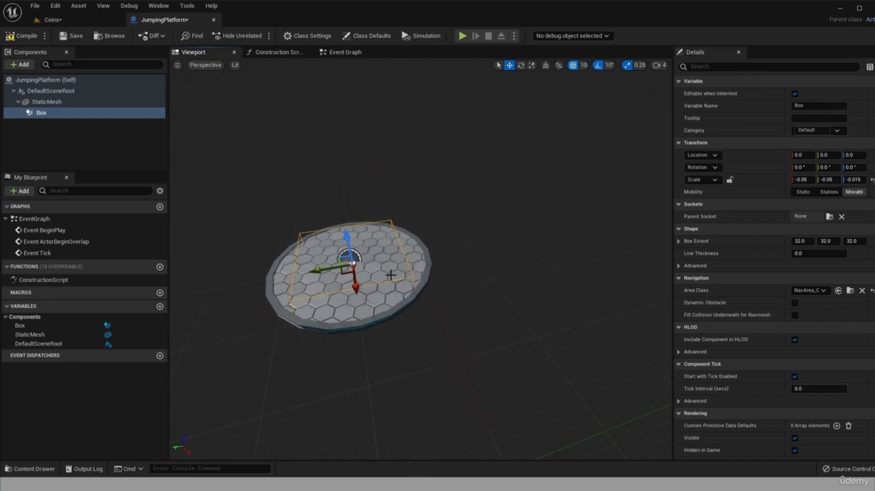
Switch to the Scale tool and adjust the Box's Y scale to 0.07 so it spans the platform.
click(837, 181)
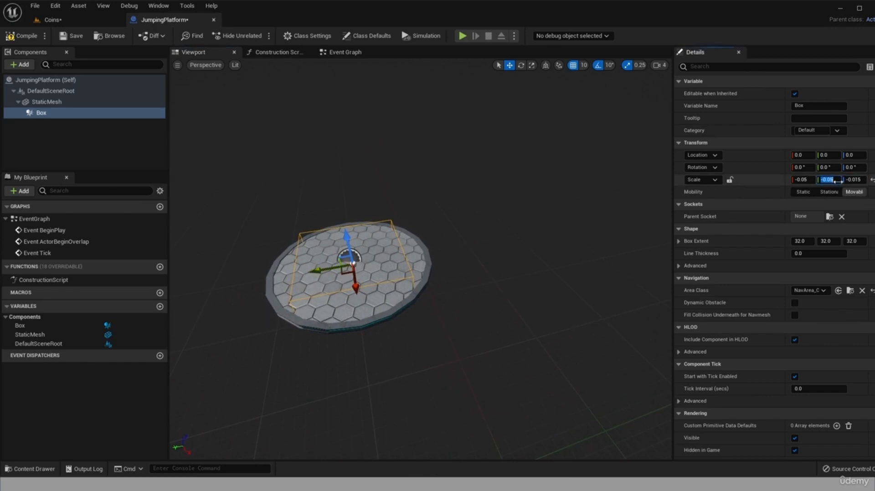
text(0.05)
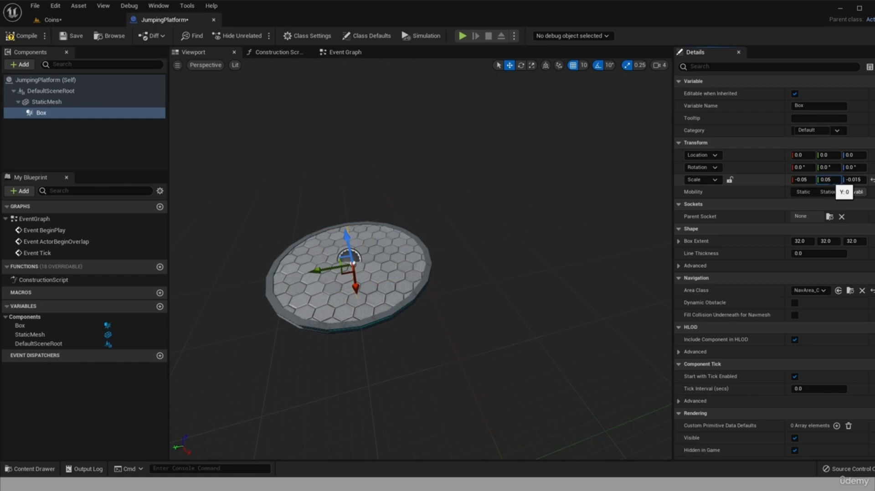
key(Return)
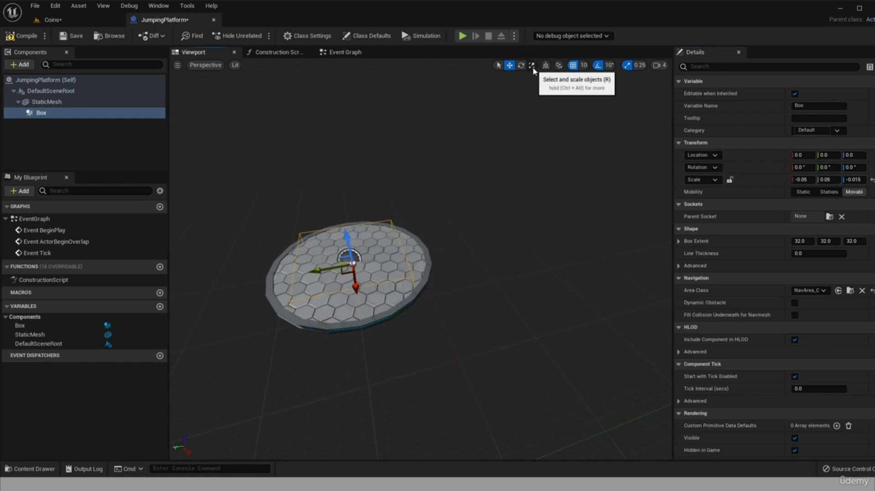
click(533, 67)
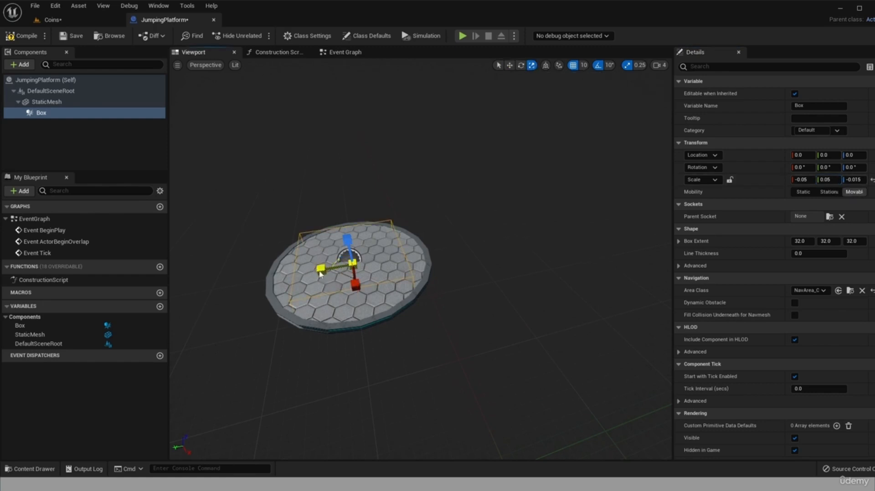
click(827, 179)
text(0.1)
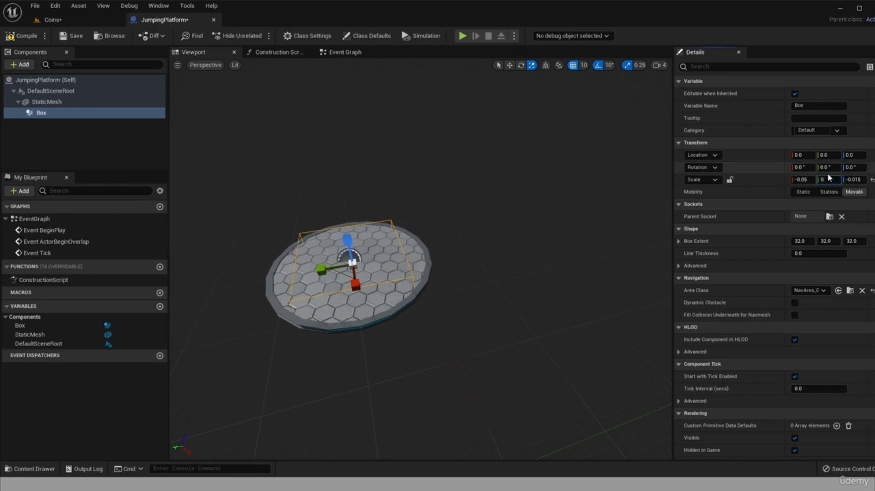
key(Return)
text(0.5)
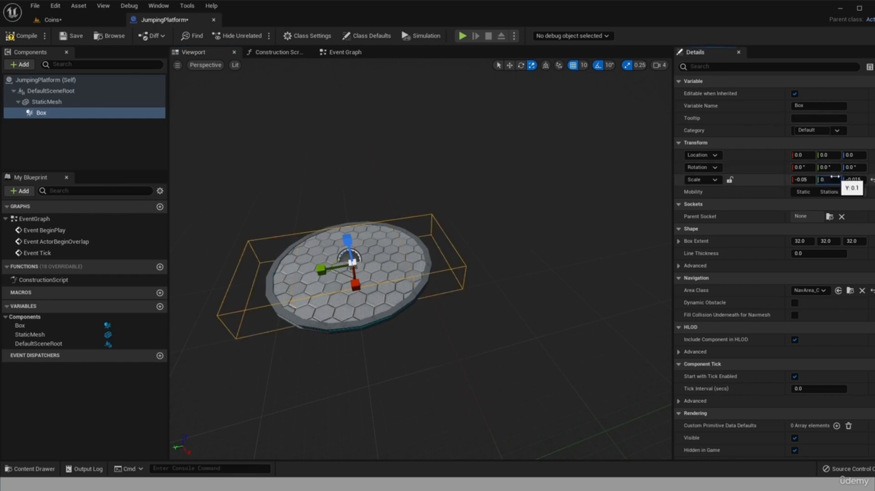
key(Return)
double_click(835, 177)
text(0.05)
key(Return)
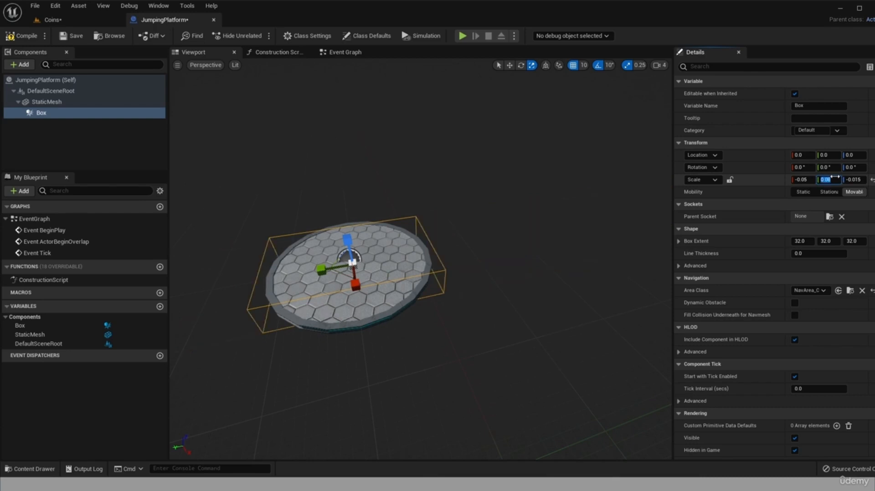
drag(835, 177, 803, 187)
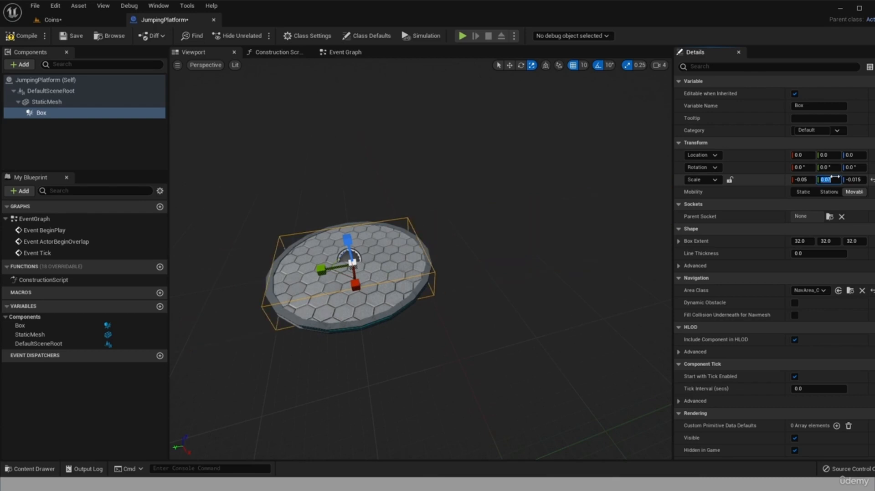
Set the Box's X scale to 0.07, and compile and save the JumpingPlatform blueprint.
click(802, 180)
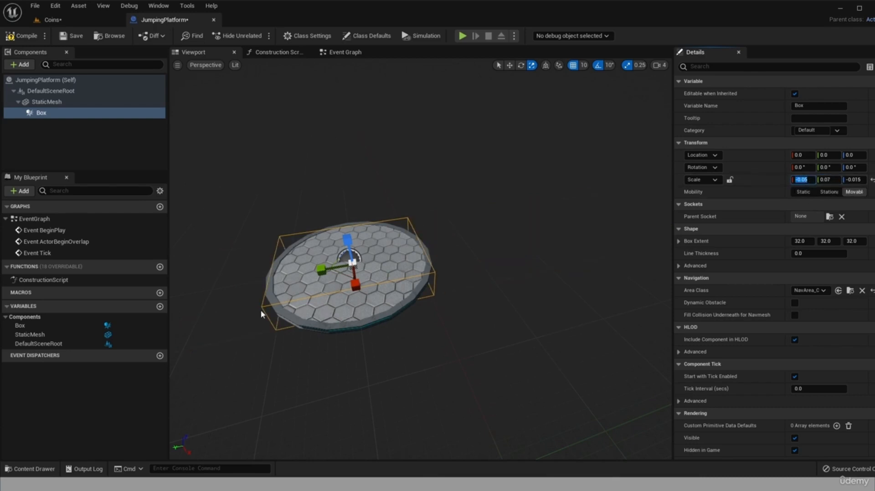
mouse_move(368, 301)
mouse_down()
mouse_move(380, 349)
mouse_move(403, 326)
mouse_move(360, 273)
mouse_move(369, 294)
mouse_up()
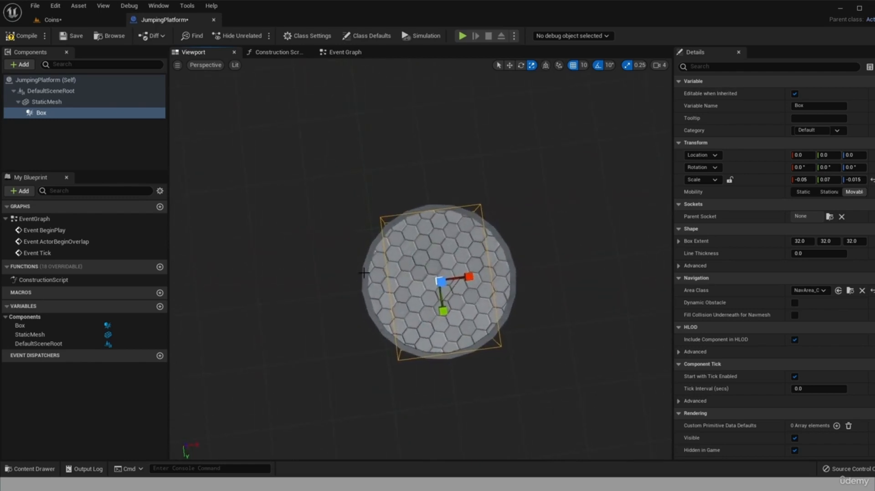
click(801, 179)
key(BackSpace)
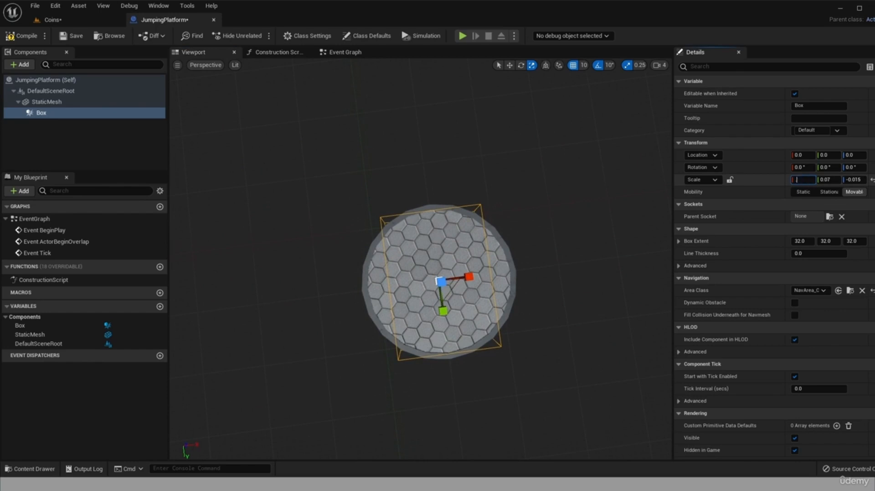
text(0.07)
key(Return)
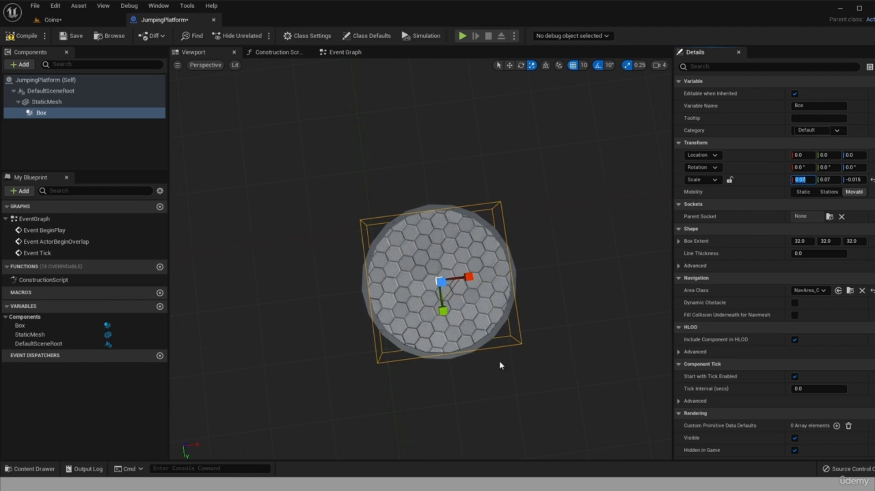
alt+drag(497, 361, 542, 317)
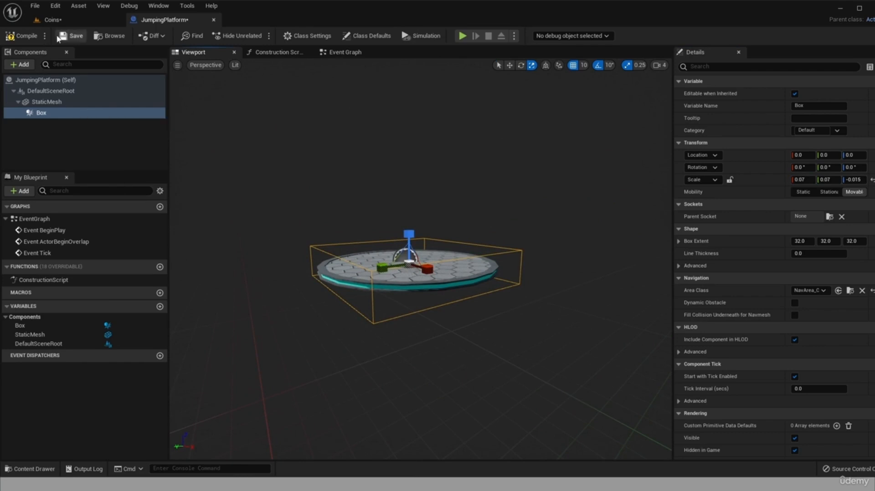
click(24, 35)
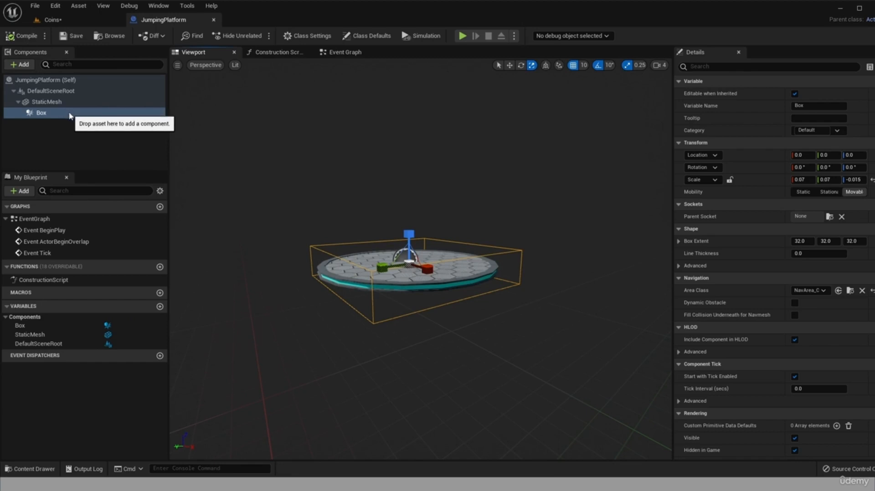
Add an OnComponentBeginOverlap event for the Box component and move its node to a clear area beside Event Tick.
click(40, 115)
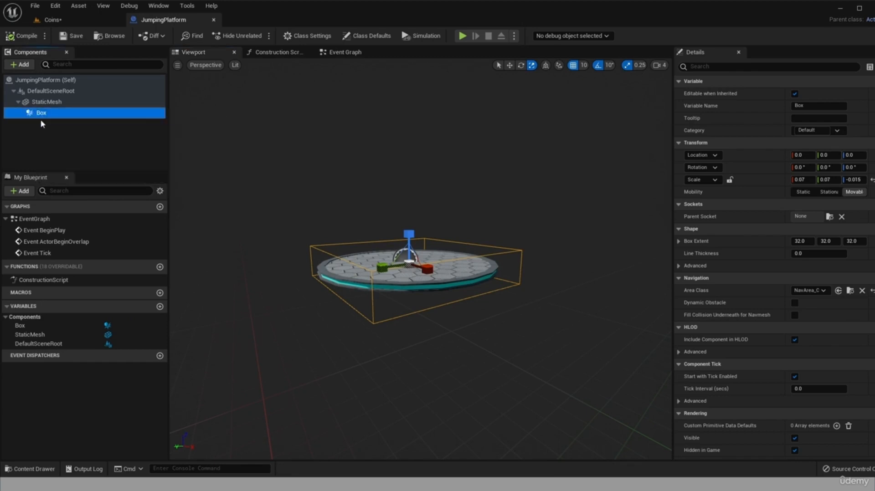
right_click(48, 117)
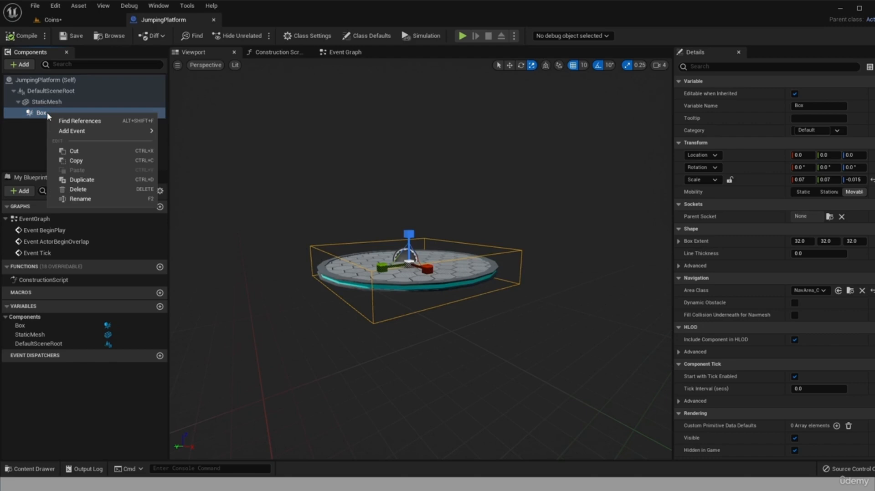
mouse_move(116, 131)
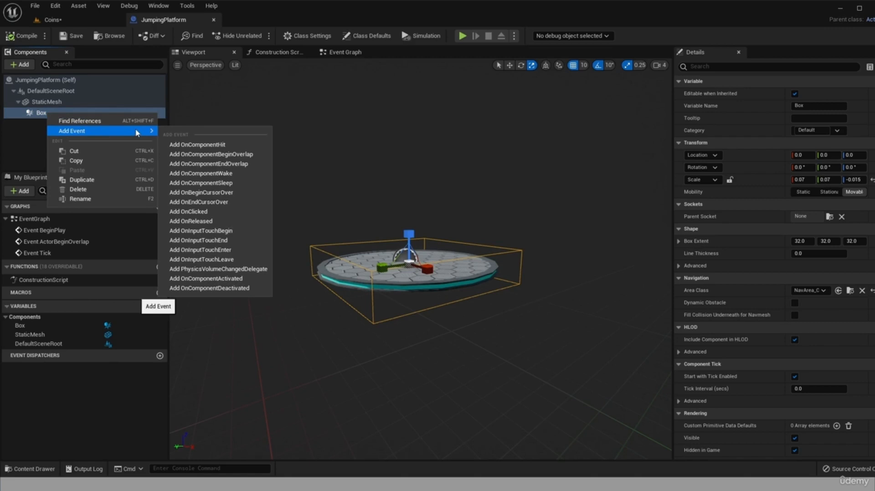
click(180, 154)
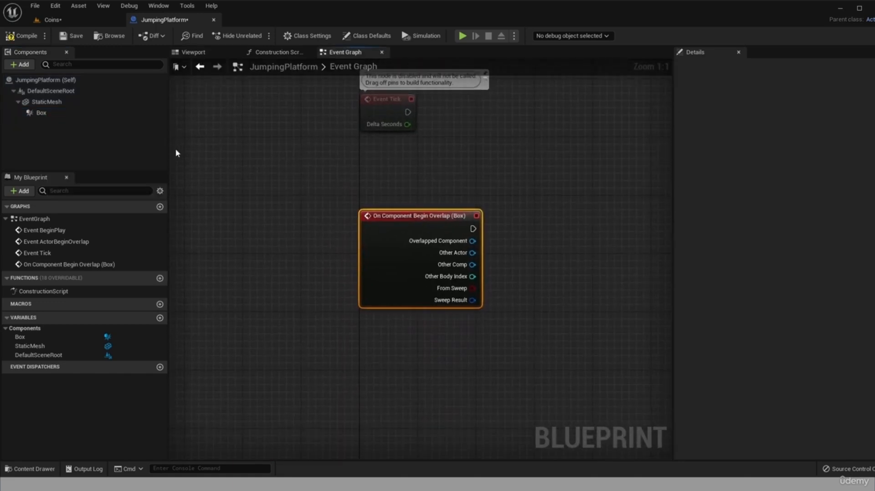
drag(426, 218, 271, 212)
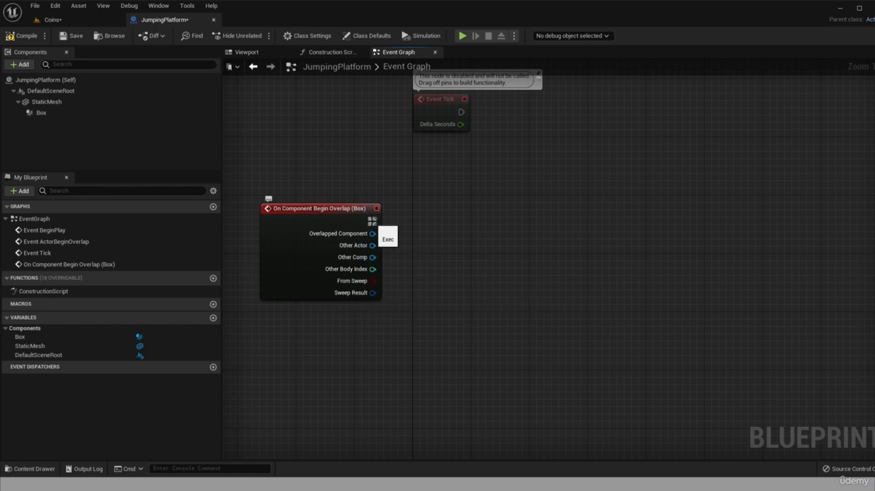
Add a Cast To BP_ThirdPersonCharacter node after the overlap event and connect Other Actor to its Object input.
drag(373, 221, 443, 217)
text(cast to)
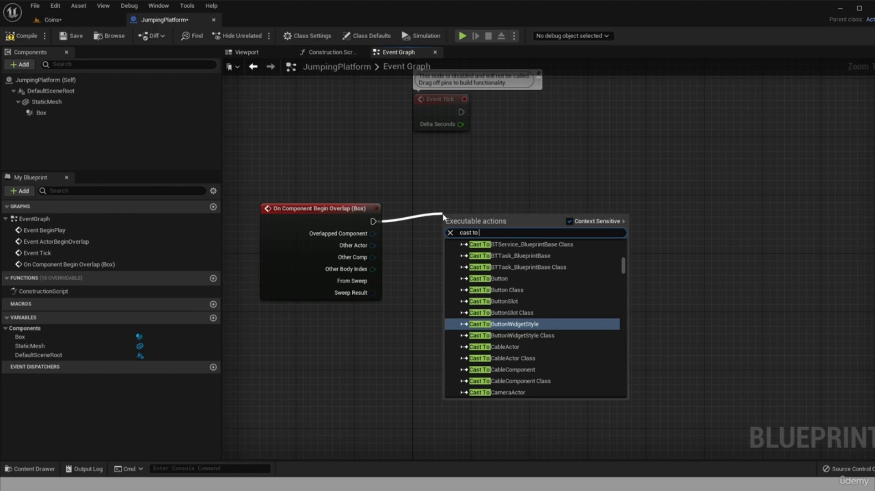
text( BP)
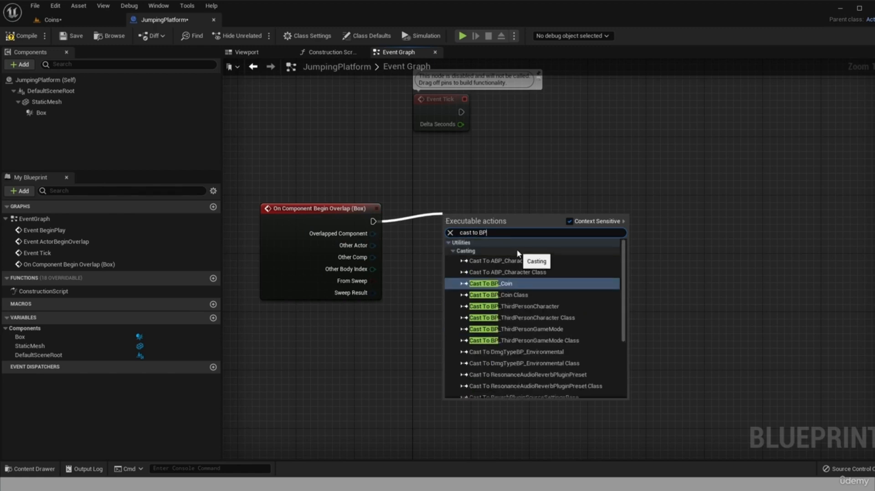
click(555, 309)
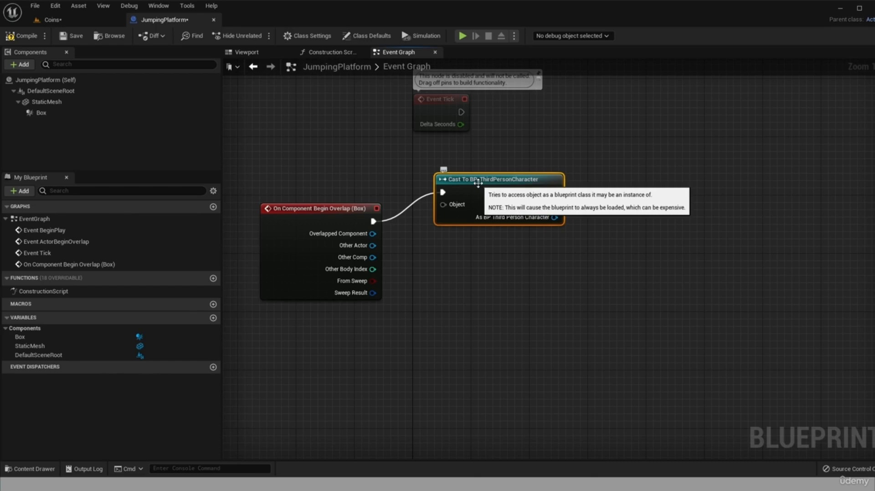
drag(378, 247, 443, 204)
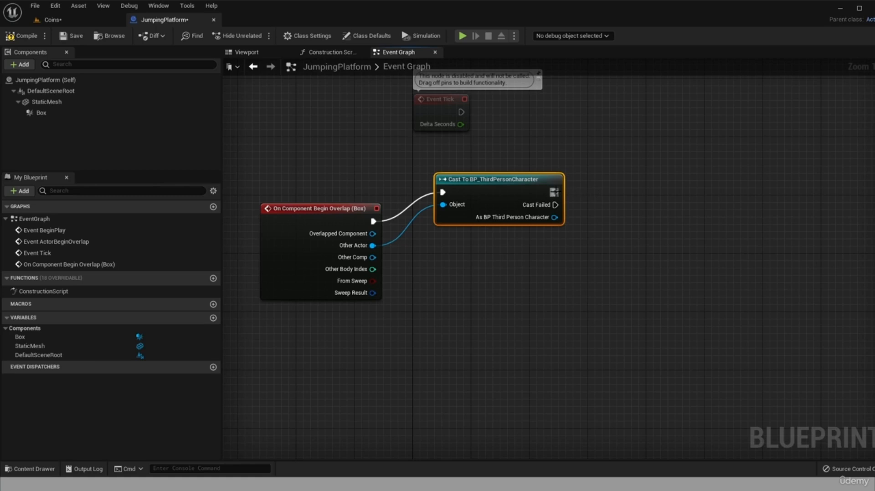
Add a Launch Character node on the successful execution output of the cast.
drag(555, 192, 617, 211)
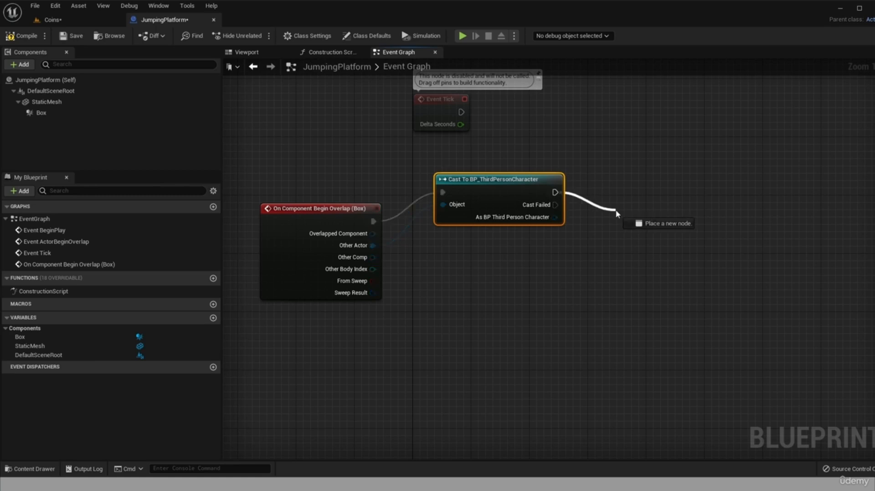
drag(616, 211, 619, 210)
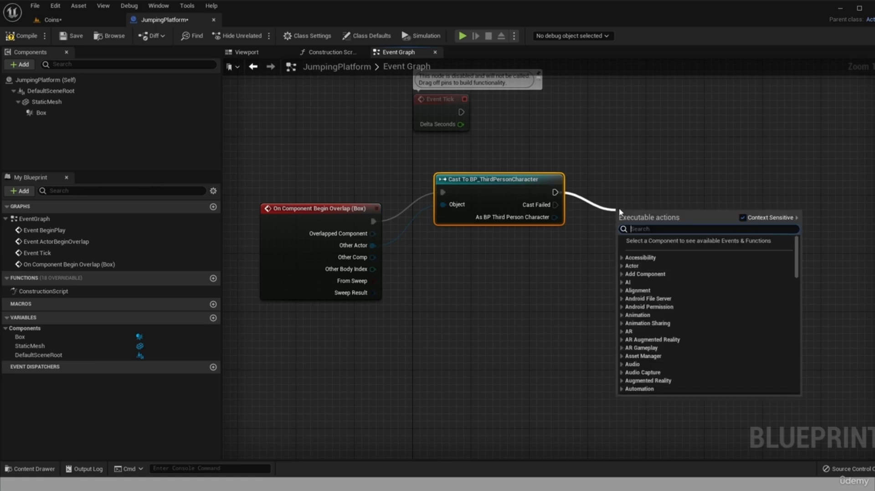
text(launch)
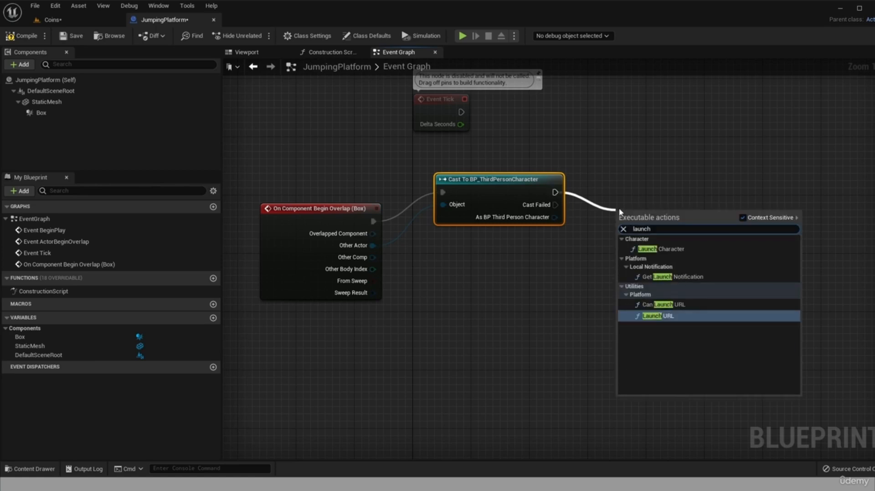
key(Up)
key(Up)
key(Up)
key(Up)
key(Up)
key(Up)
key(Up)
key(Return)
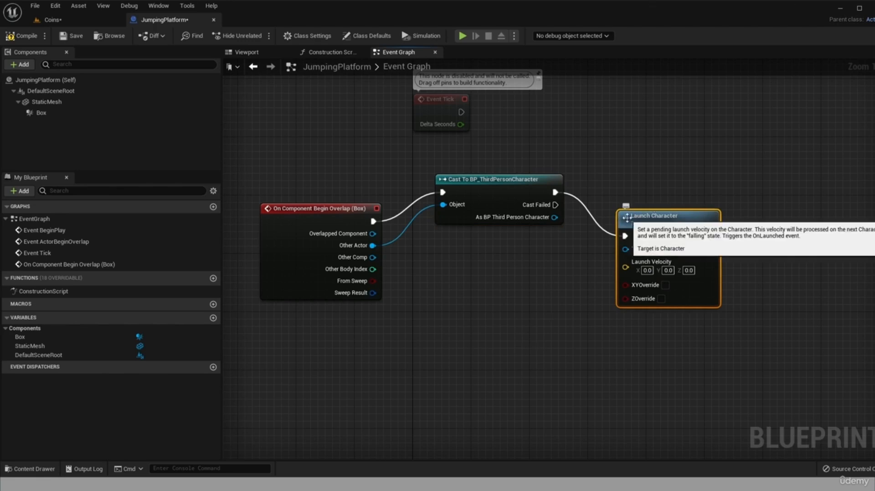
Connect As BP Third Person Character to the Launch Character node's Target and split its Launch Velocity pin into X, Y and Z.
drag(627, 218, 632, 219)
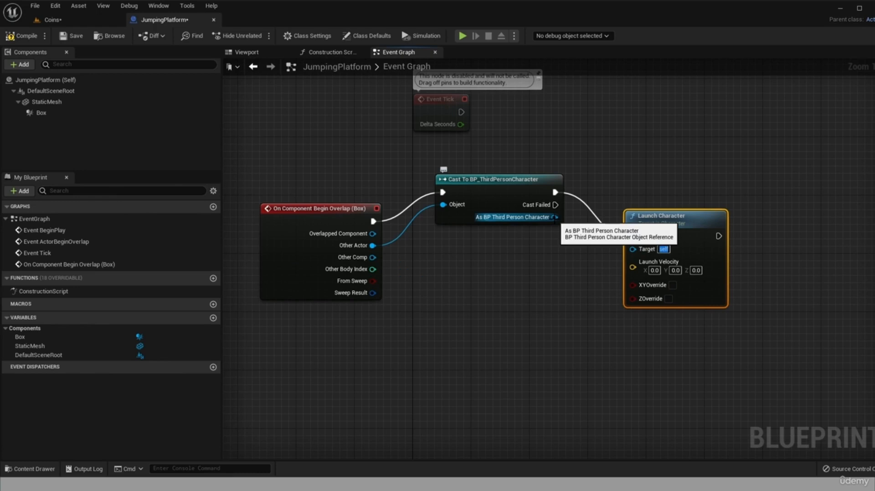
drag(554, 217, 634, 250)
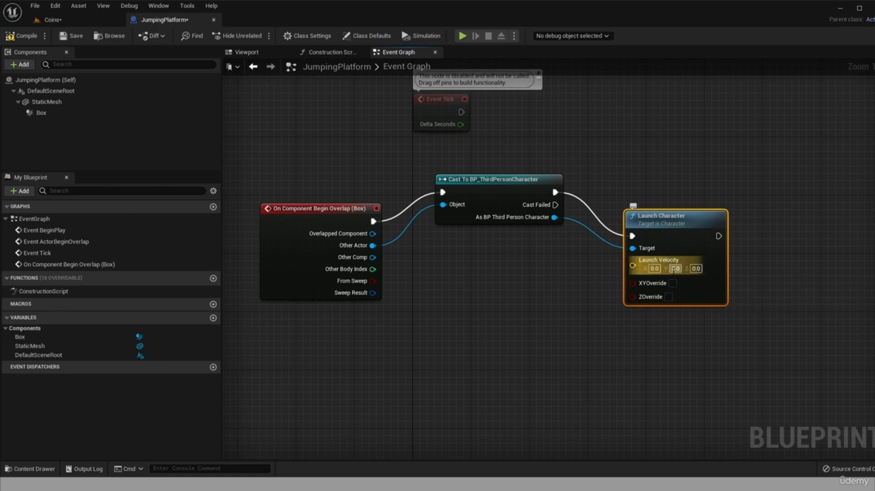
right_click(644, 263)
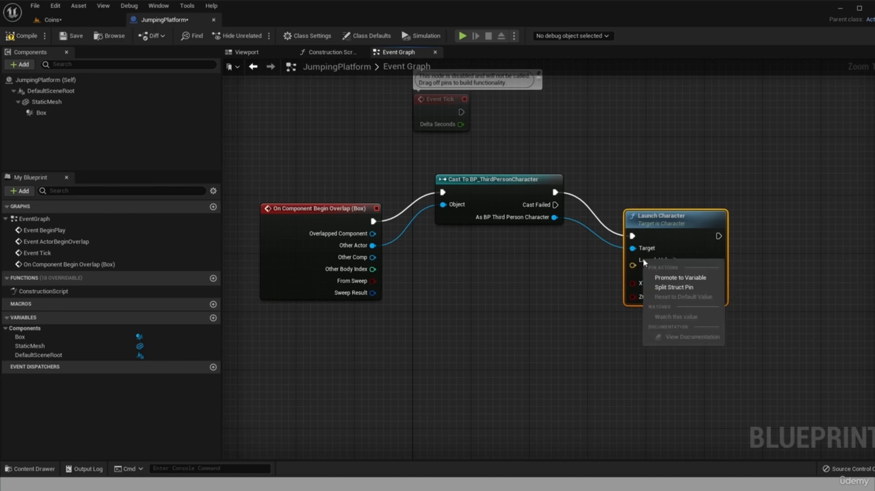
click(655, 288)
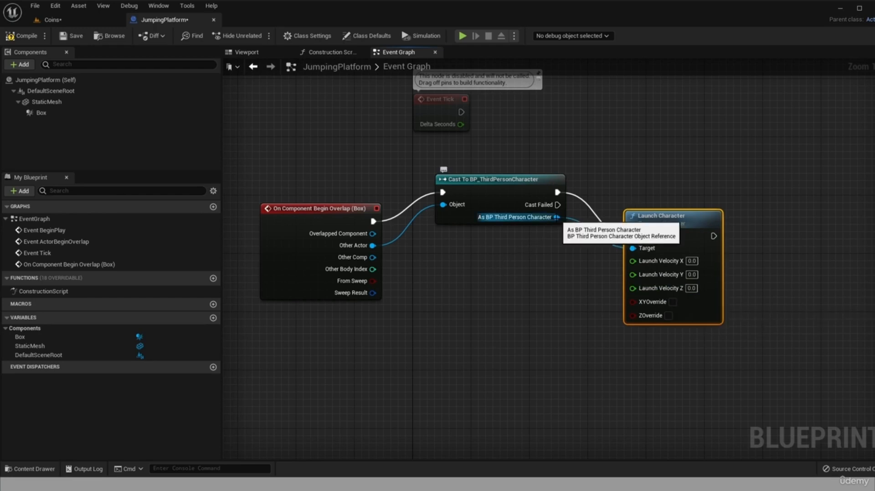
Add a Get Character Movement node from the As BP Third Person Character output and place it below the cast node.
drag(556, 217, 520, 274)
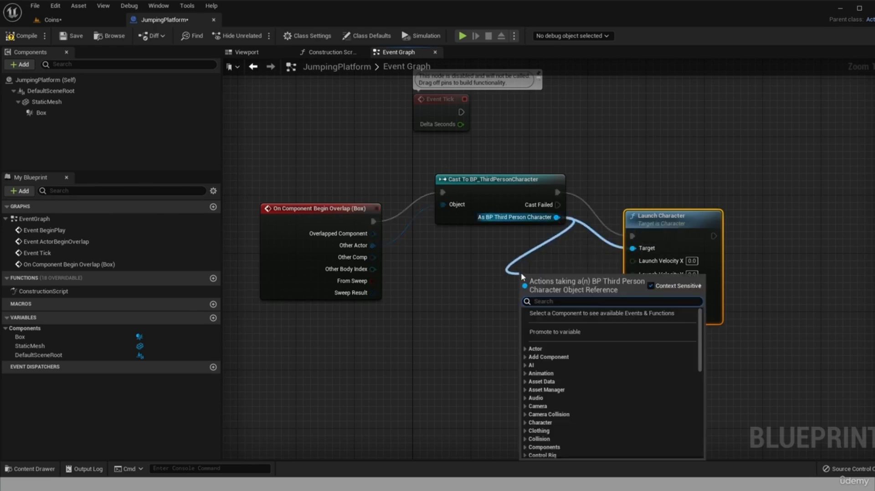
text(character)
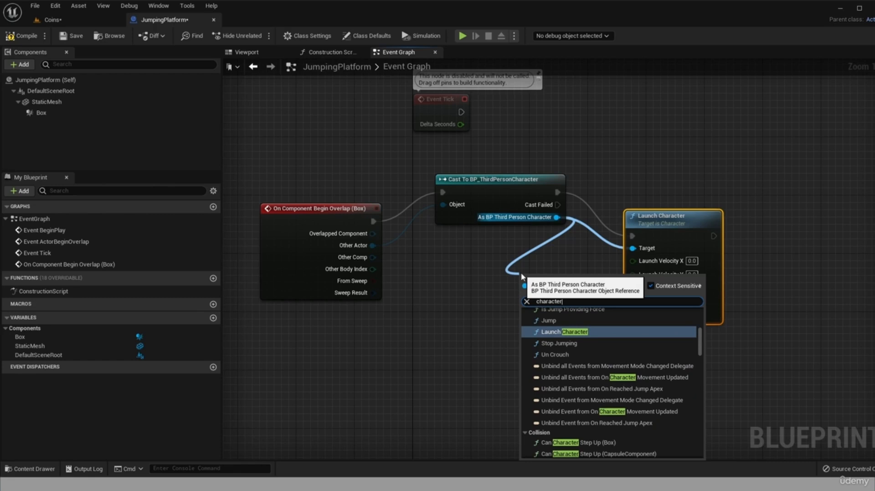
text( mo)
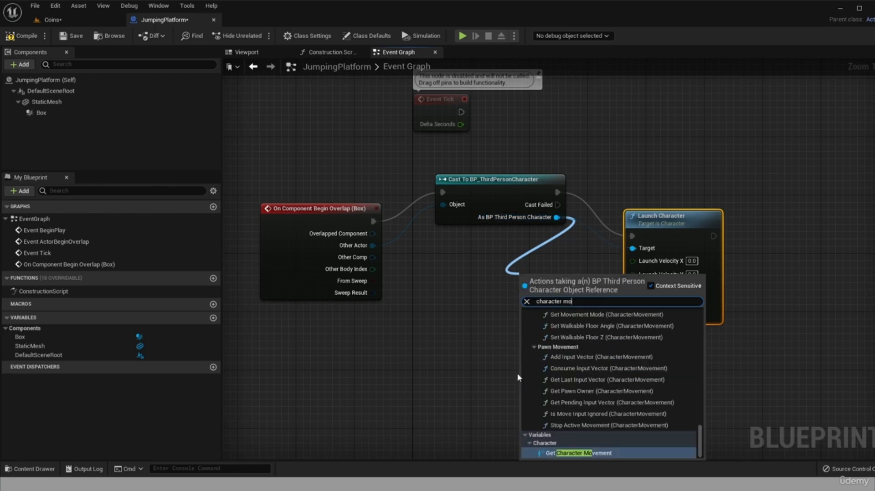
click(575, 454)
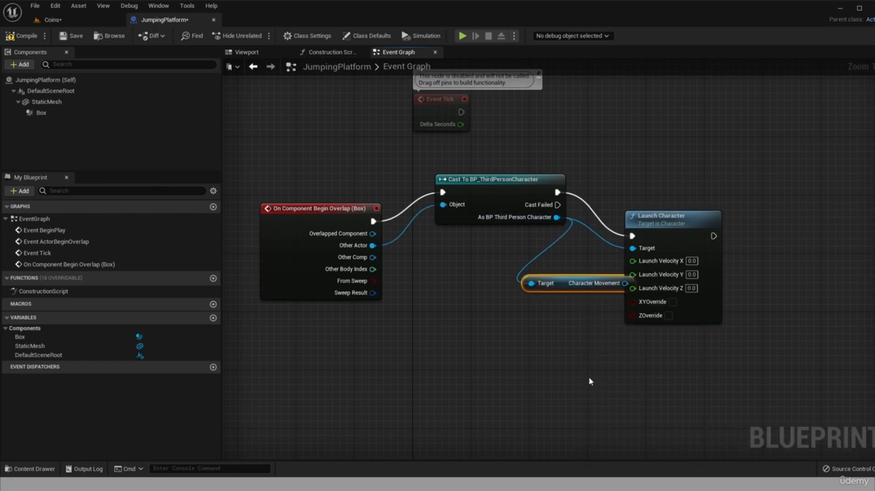
drag(532, 291, 450, 279)
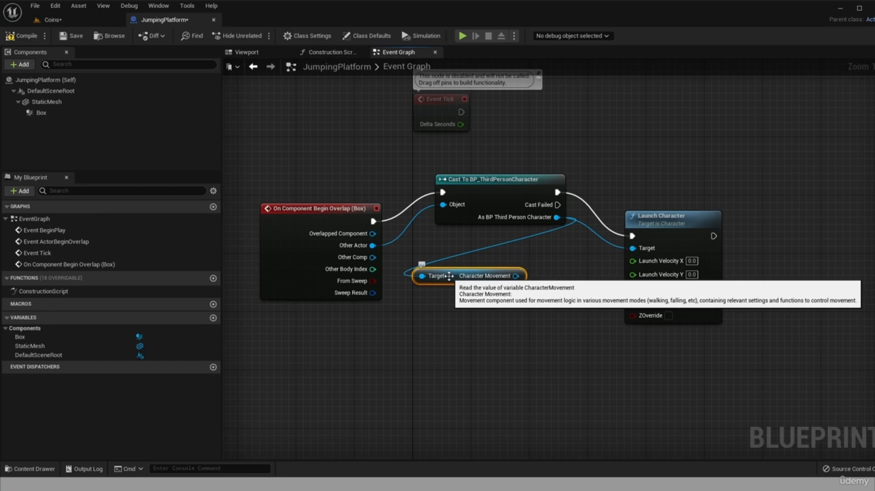
click(500, 280)
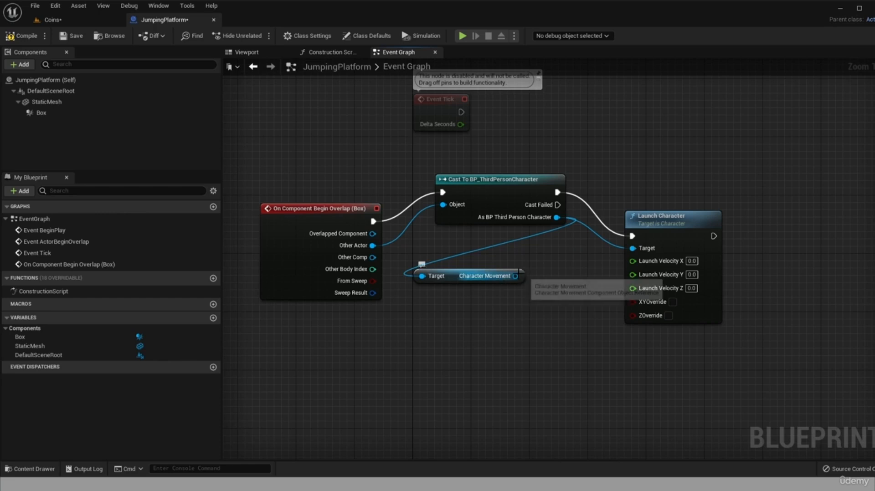
Add a Get Jump Z Velocity node from the Character Movement output and place it below that node.
drag(515, 276, 487, 320)
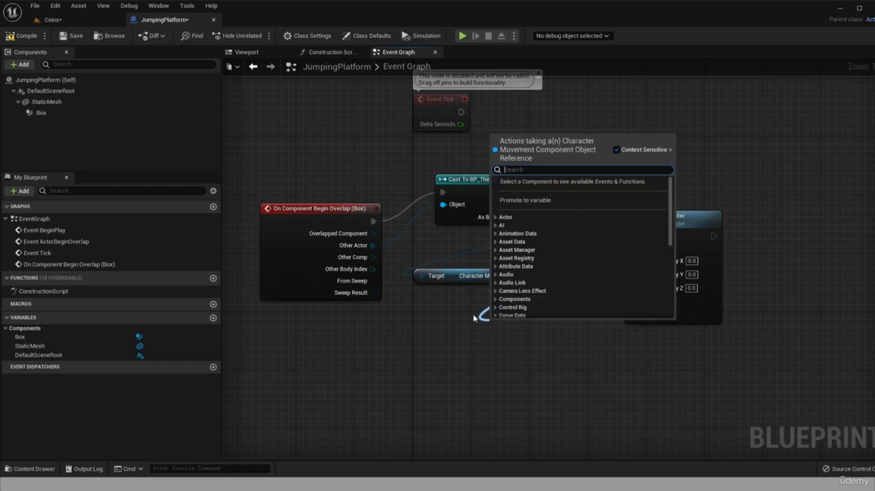
text(jump Z)
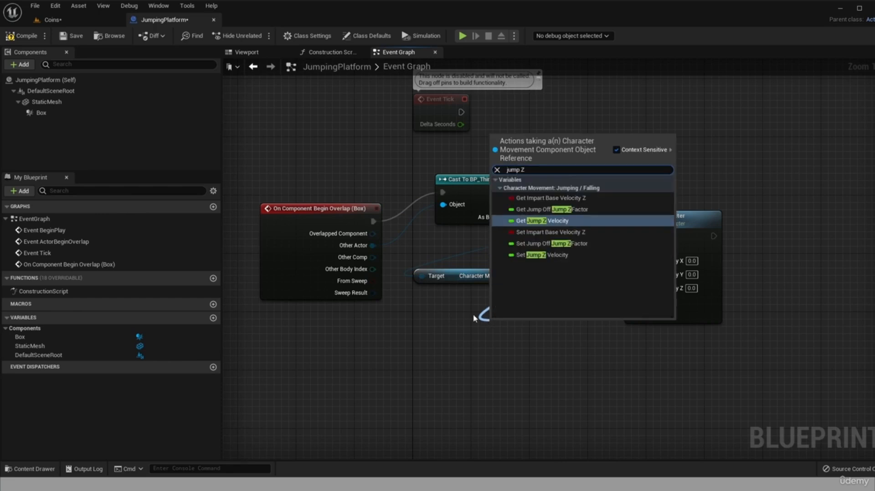
click(558, 222)
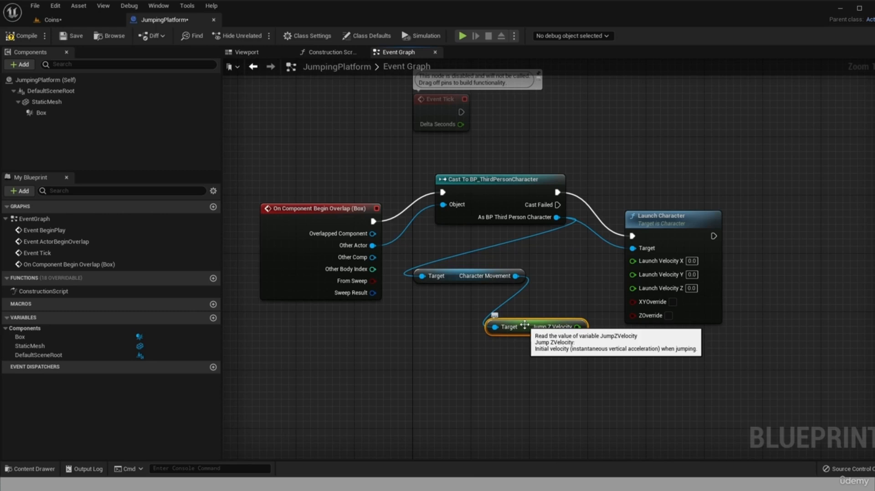
drag(525, 325, 474, 347)
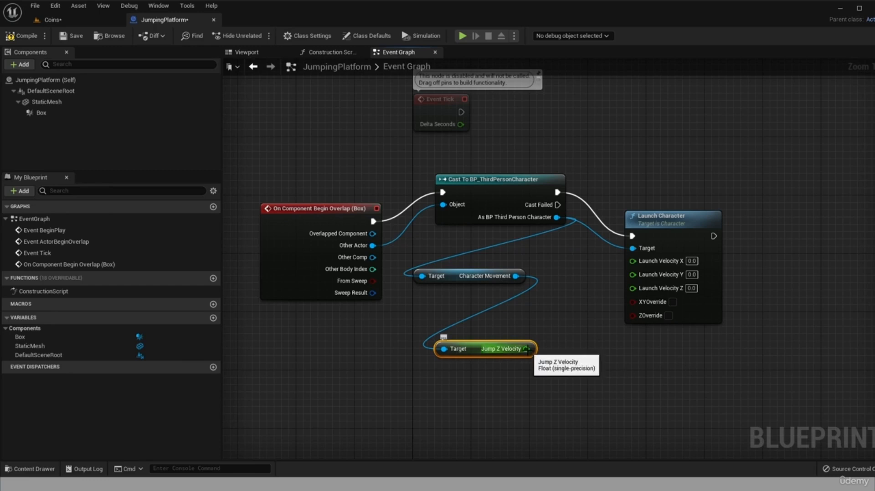
Add a Multiply node on the Jump Z Velocity output and set its second factor to 1.5.
drag(526, 348, 543, 325)
text(multi)
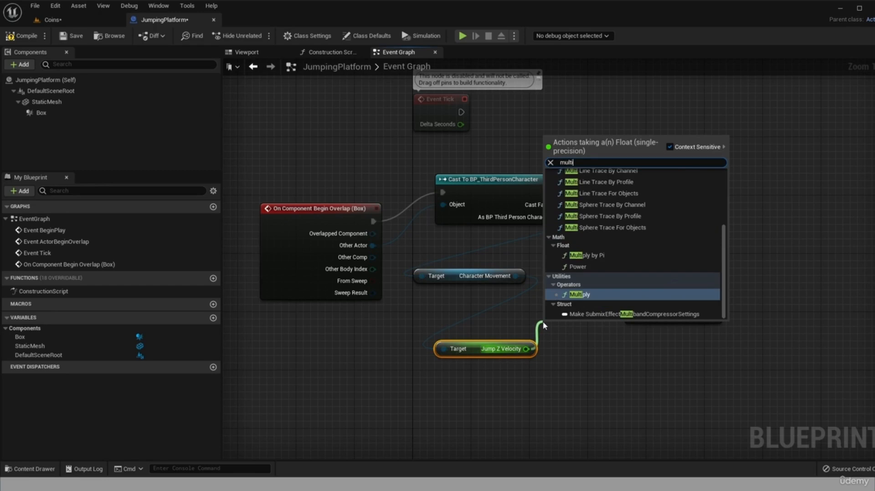
click(586, 294)
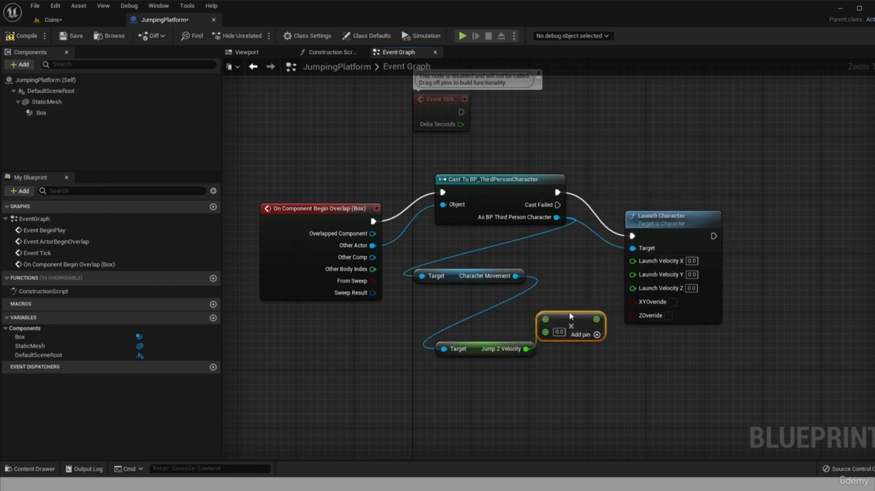
drag(570, 316, 570, 301)
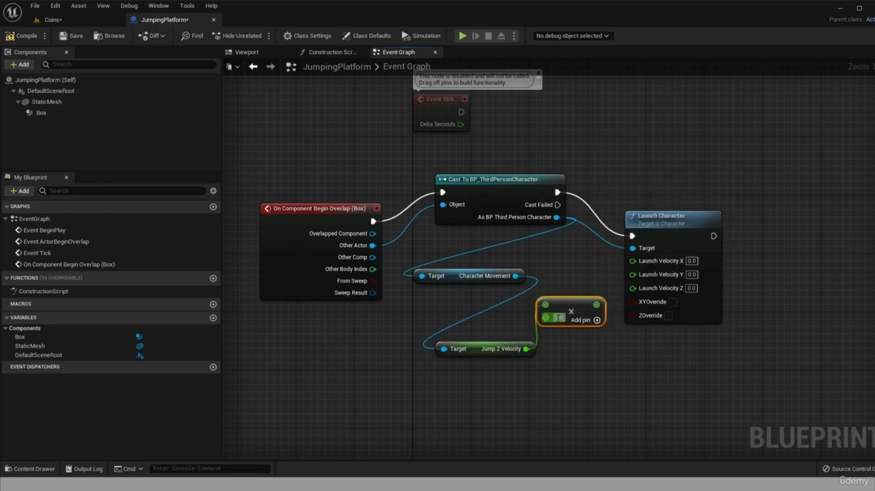
text(.5)
click(611, 347)
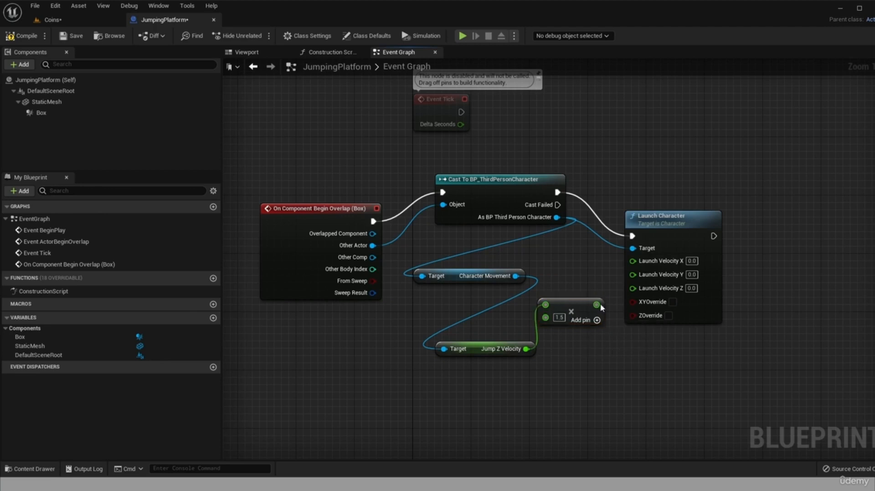
Connect the Multiply result to Launch Velocity Z on the Launch Character node and compile the JumpingPlatform blueprint.
drag(597, 305, 633, 288)
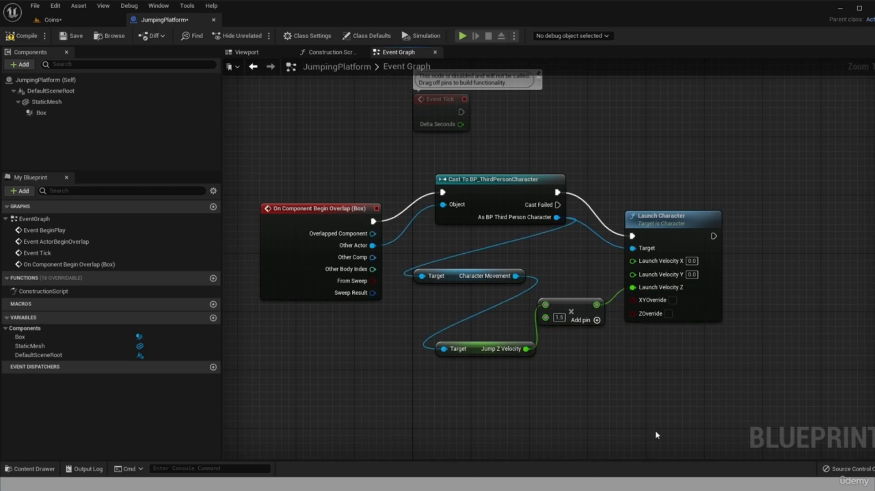
click(22, 37)
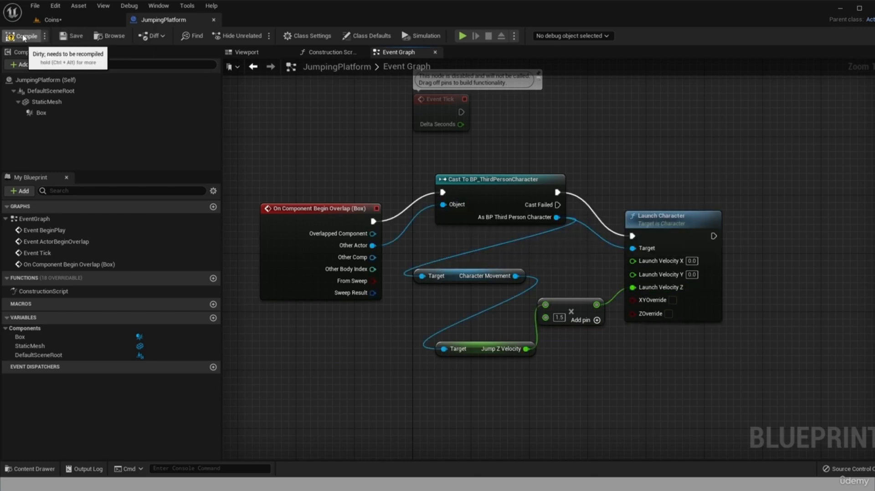
Place a JumpingPlatform from the Blueprints folder in the Coins level near the basic platforms, at about X -960, Y 540, Z 70.
click(51, 20)
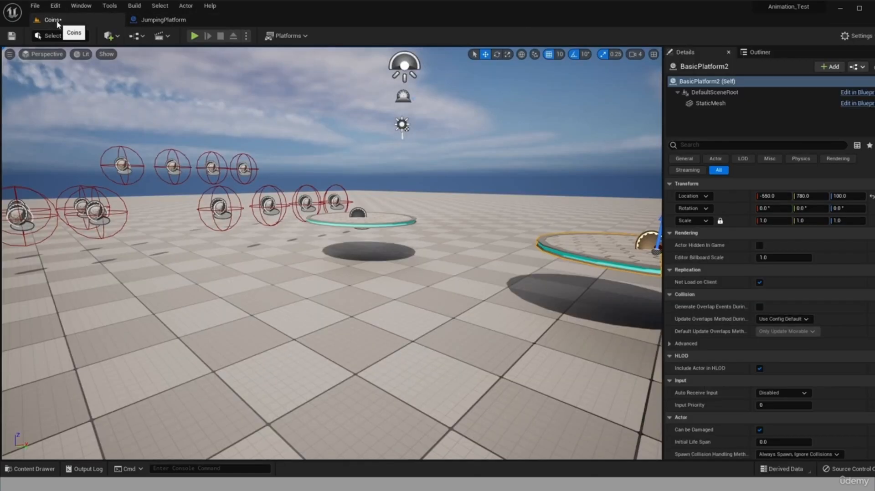
scroll(508, 252, down, 5)
right_drag(488, 297, 563, 298)
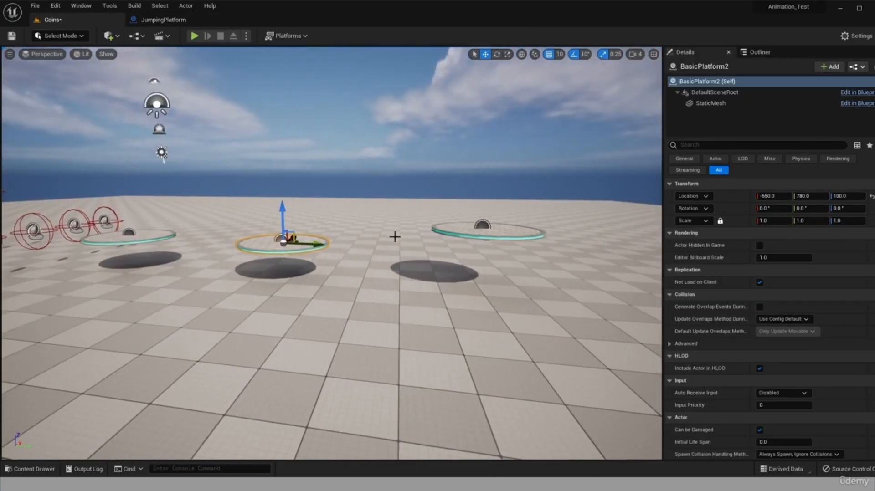
click(127, 235)
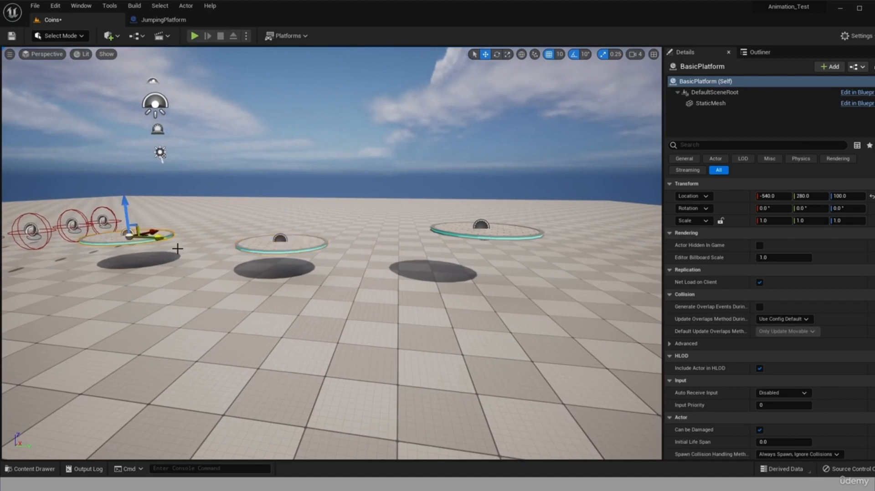
click(289, 250)
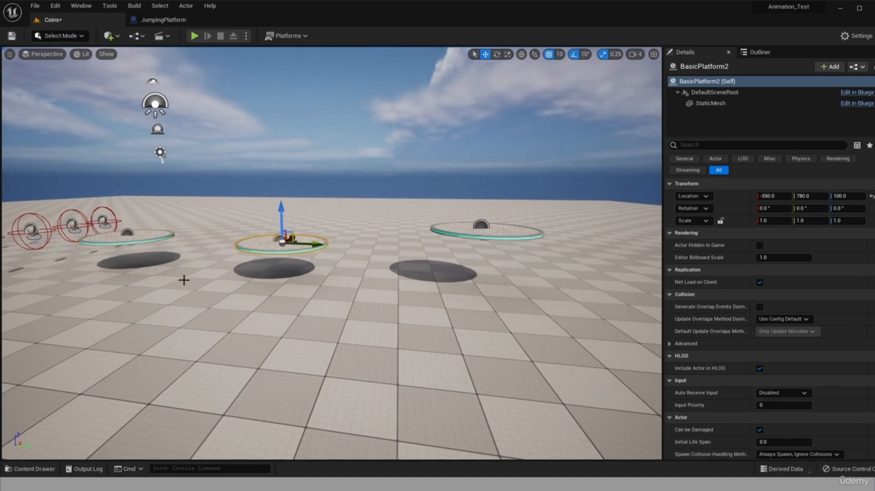
click(25, 472)
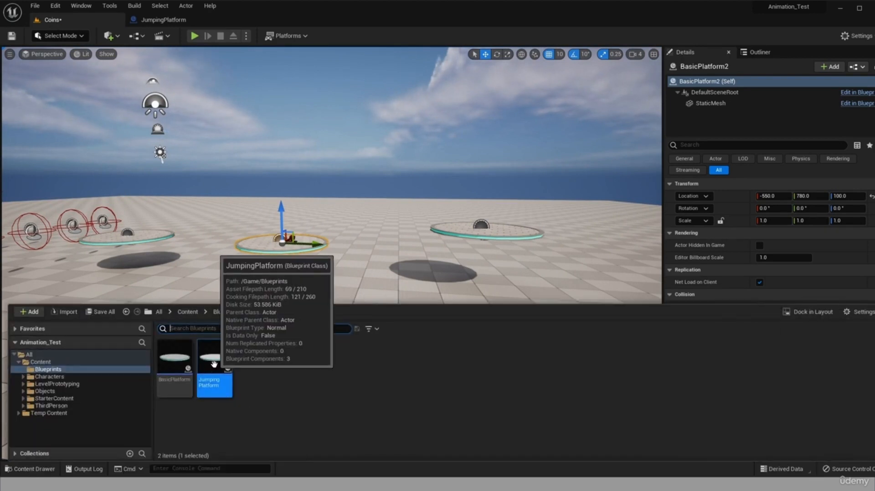
drag(208, 370, 60, 292)
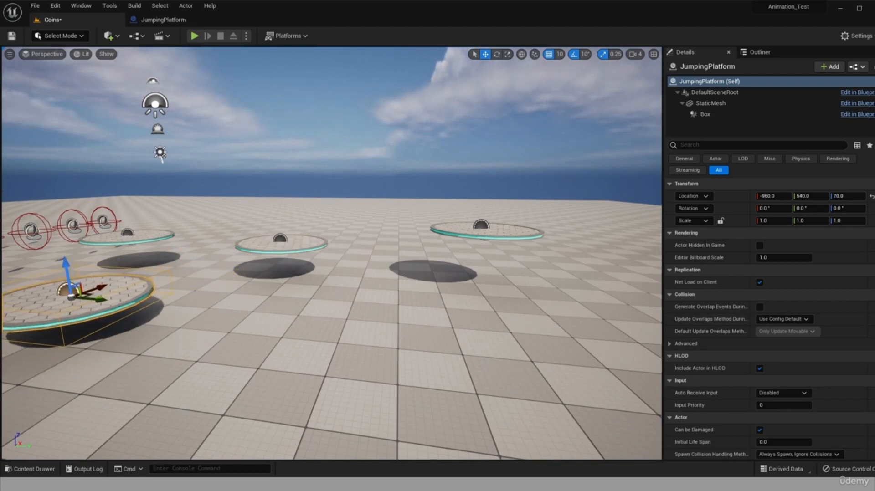
Playtest the level by running the character to the JumpingPlatform and jumping onto it, and end the play session.
click(143, 400)
right_drag(142, 400, 226, 113)
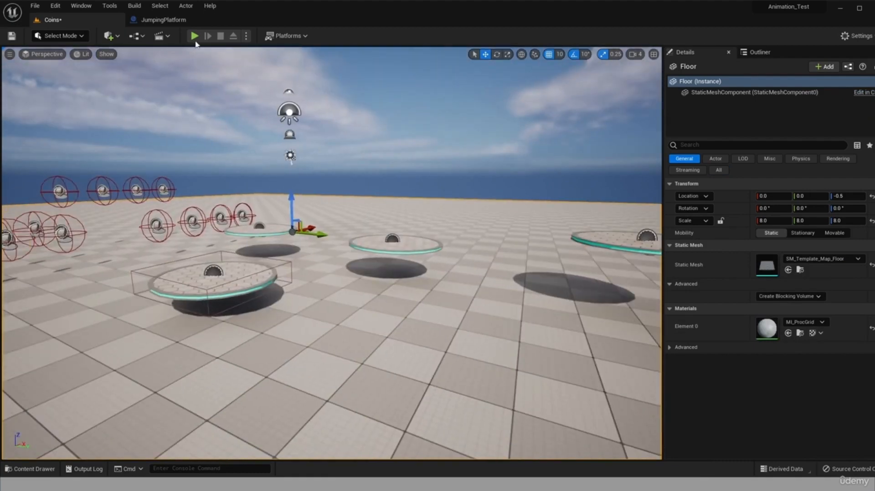
click(194, 35)
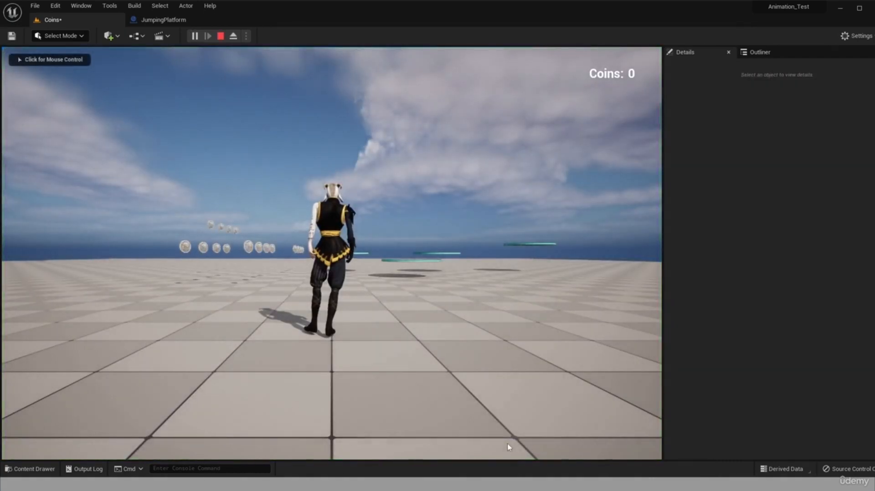
click(432, 332)
key(w)
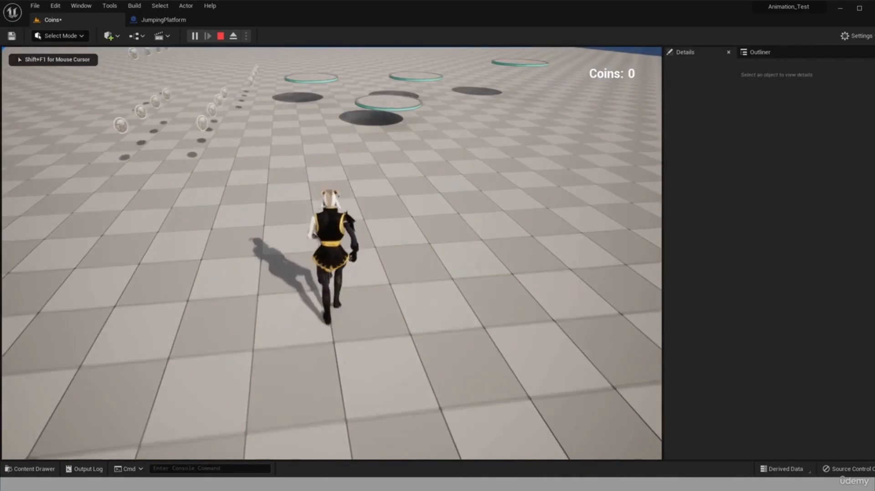
key(space)
key(w)
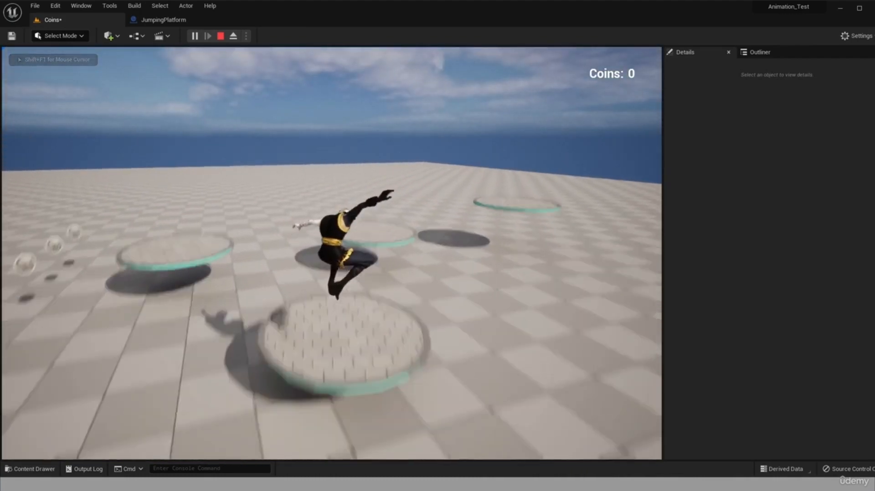
key(w)
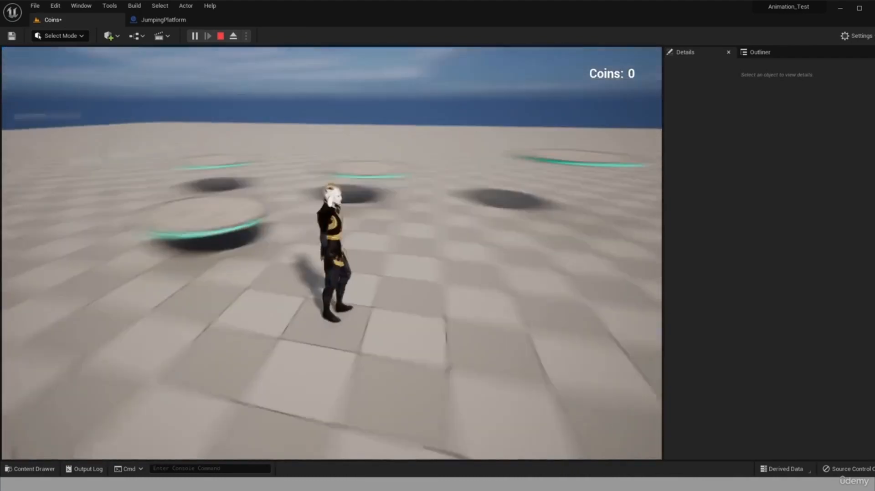
key(space)
key(w)
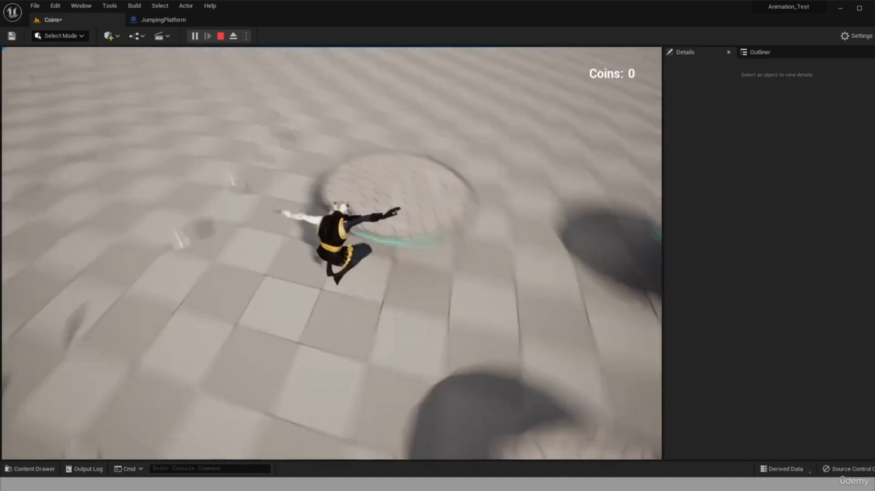
key(w)
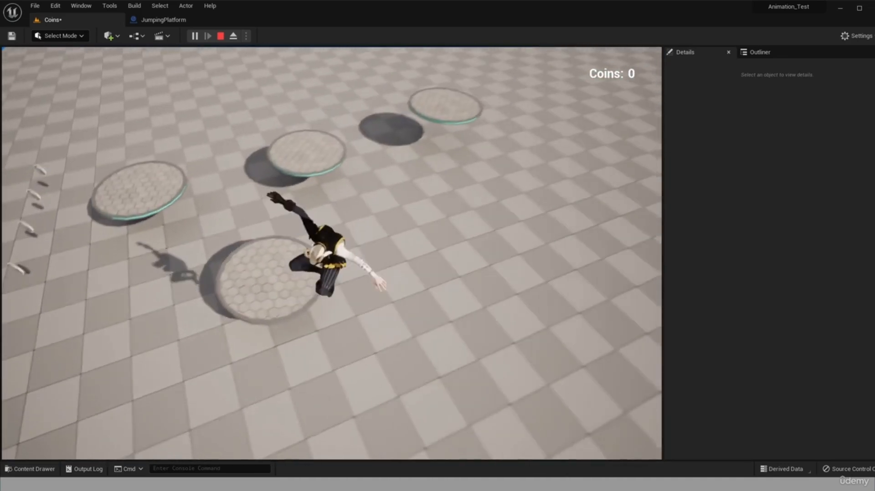
key(Escape)
Raise the JumpingPlatform in the Coins level to Z 130 and playtest jumping the character onto it and the nearby platforms.
click(183, 251)
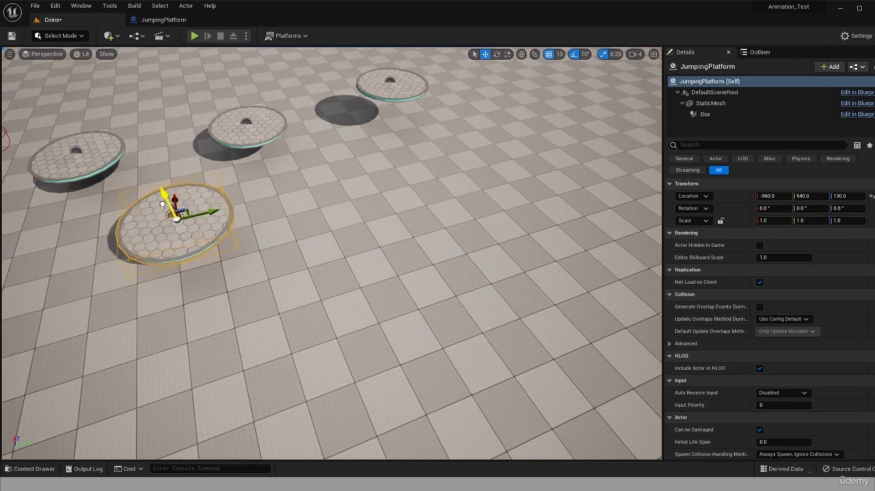
click(194, 36)
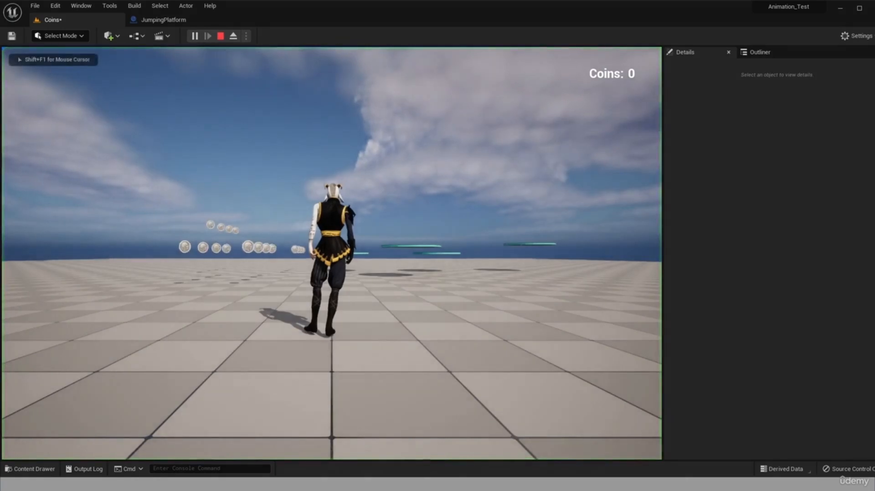
key(w)
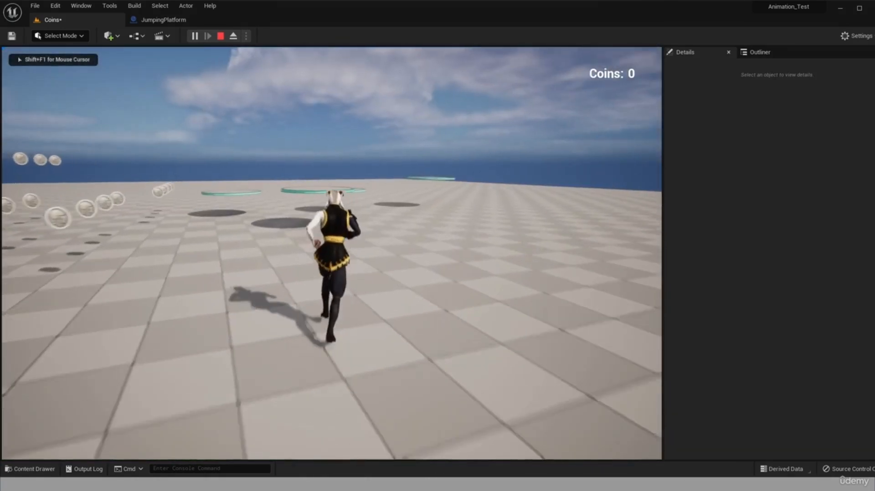
key(space)
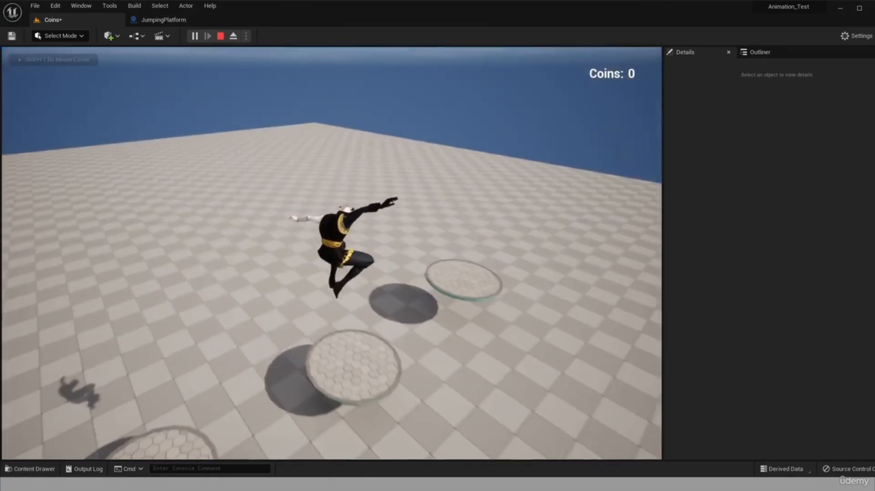
key(w)
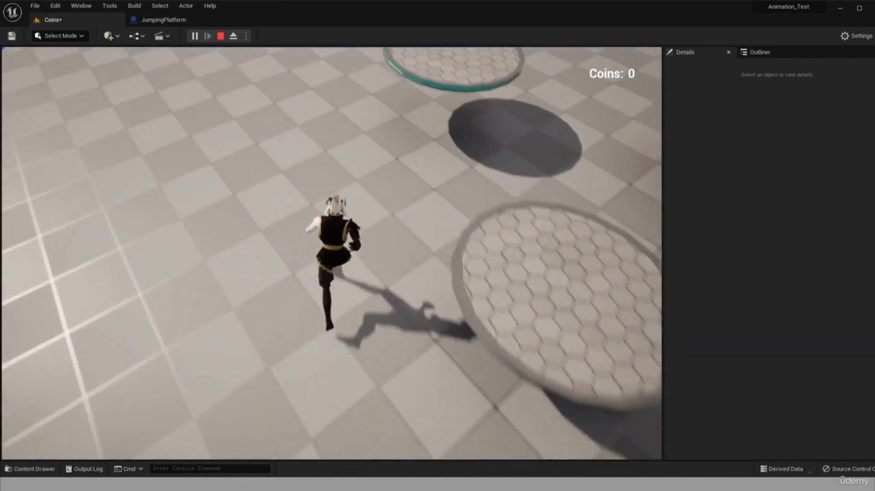
key(space)
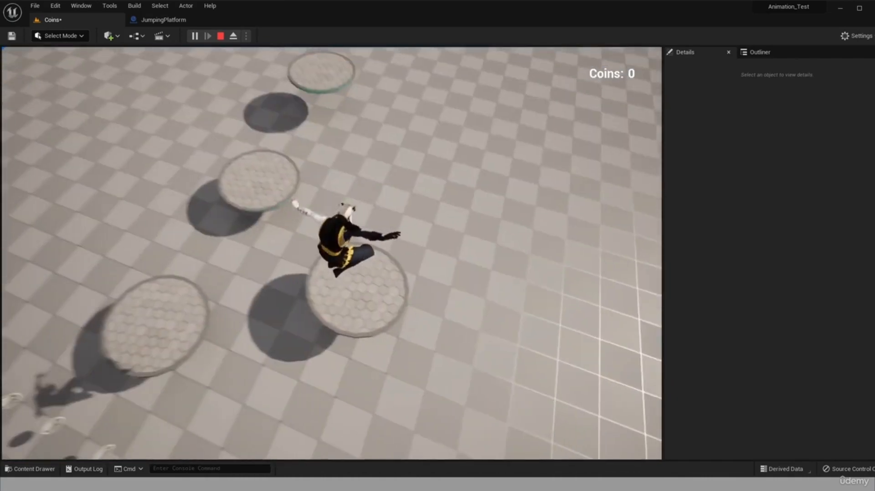
key(w)
key(space)
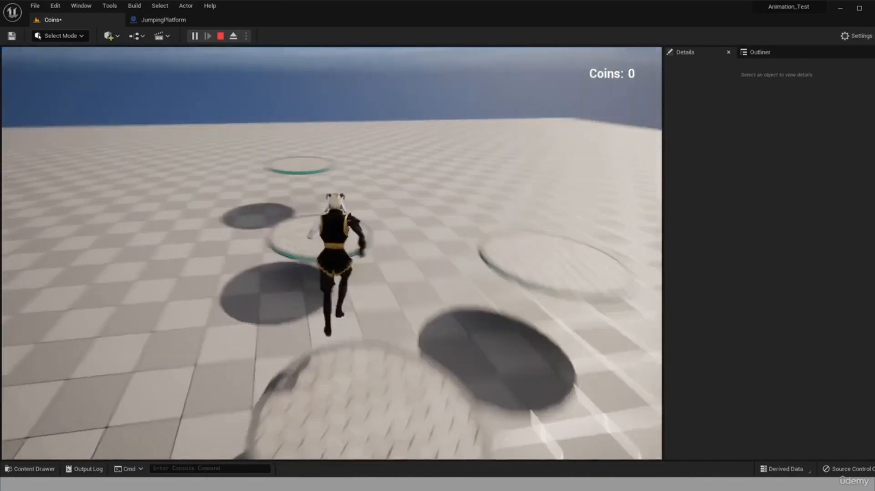
key(w)
key(a)
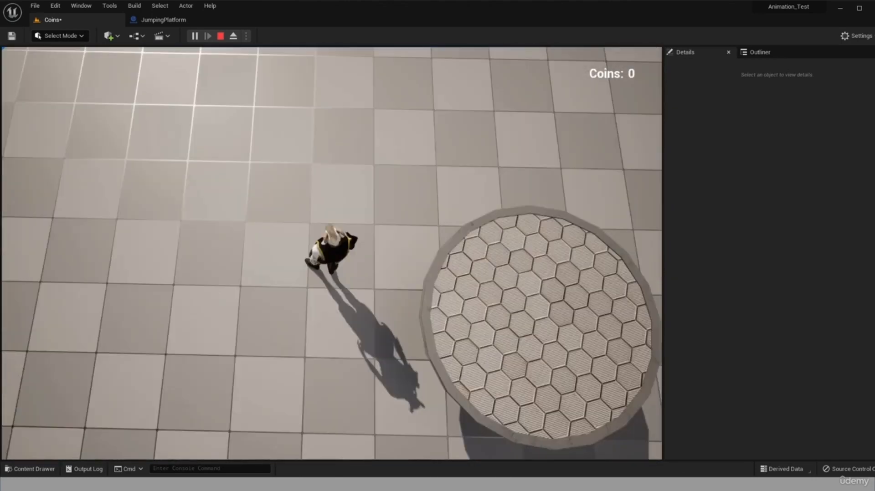
key(Escape)
Set the second factor of the Multiply node in the JumpingPlatform event graph to 5.0 and compile the blueprint.
click(163, 20)
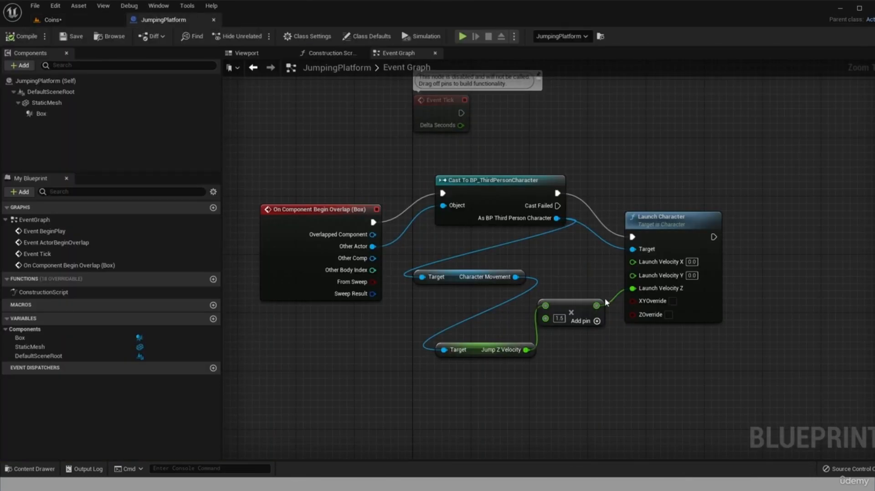
click(560, 318)
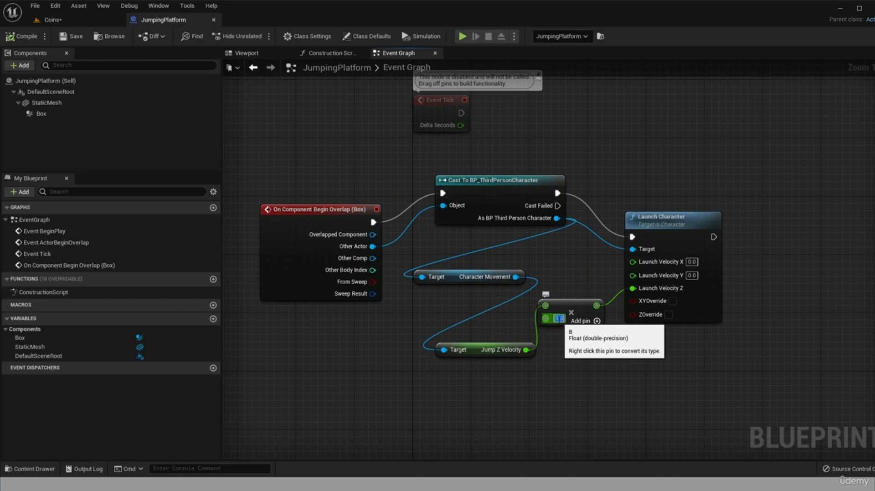
text(3)
key(Return)
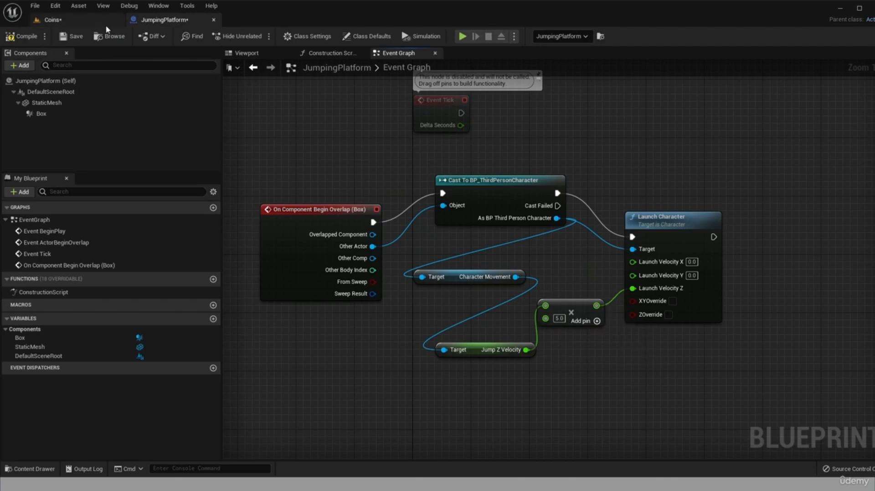
click(23, 38)
Playtest the Coins level with the stronger launch by jumping the character onto the JumpingPlatform, and end the play session.
click(51, 19)
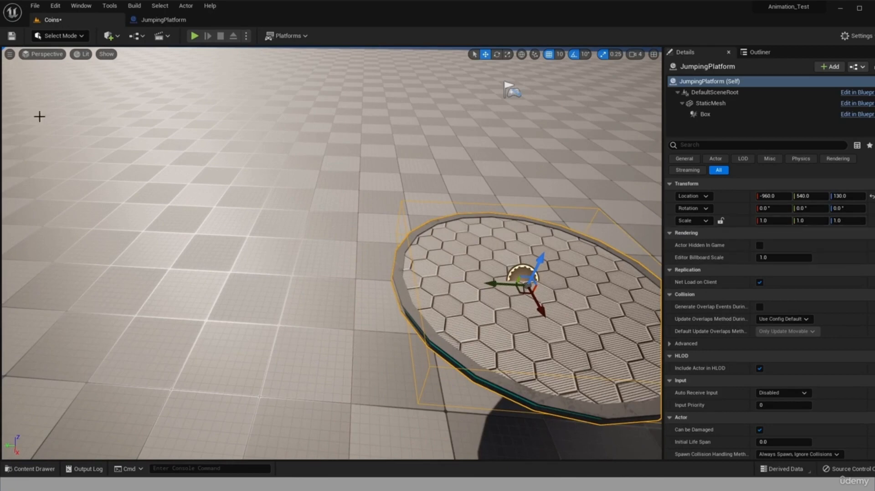
right_drag(158, 150, 46, 142)
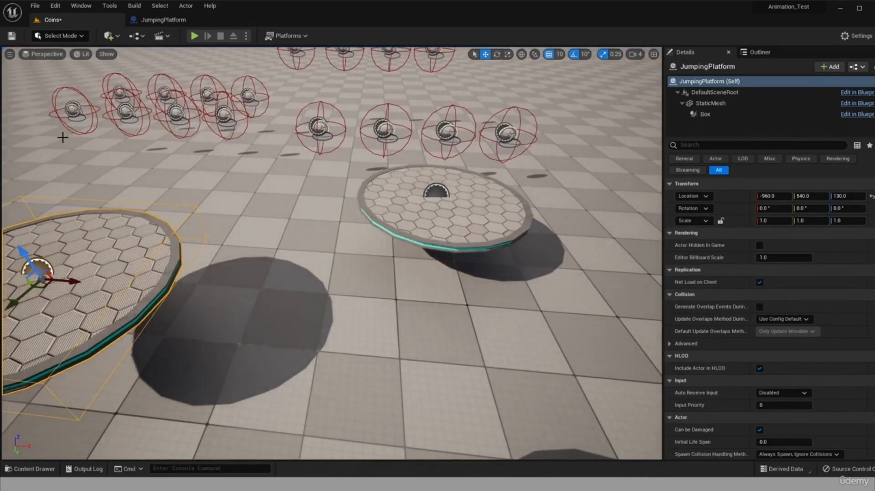
click(10, 126)
click(194, 37)
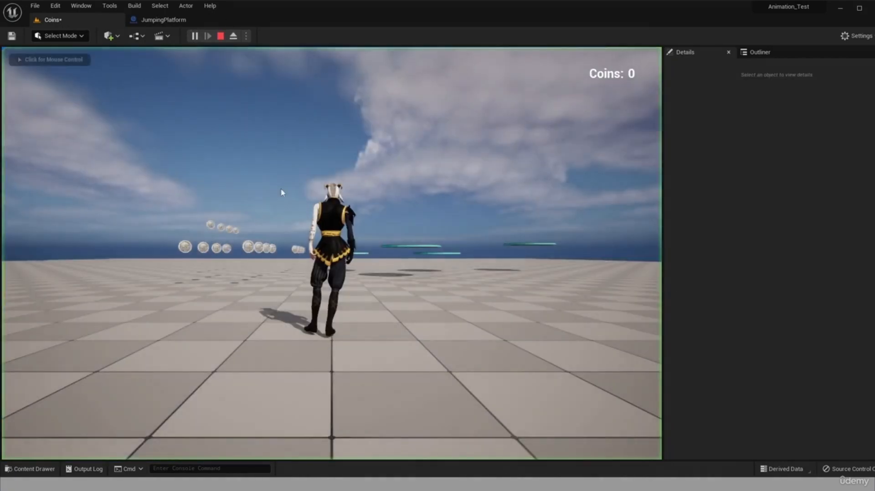
key(w)
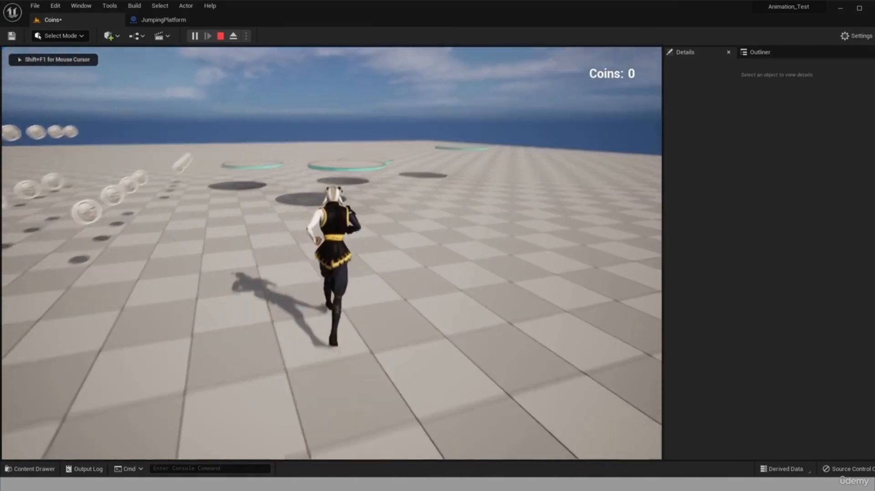
key(space)
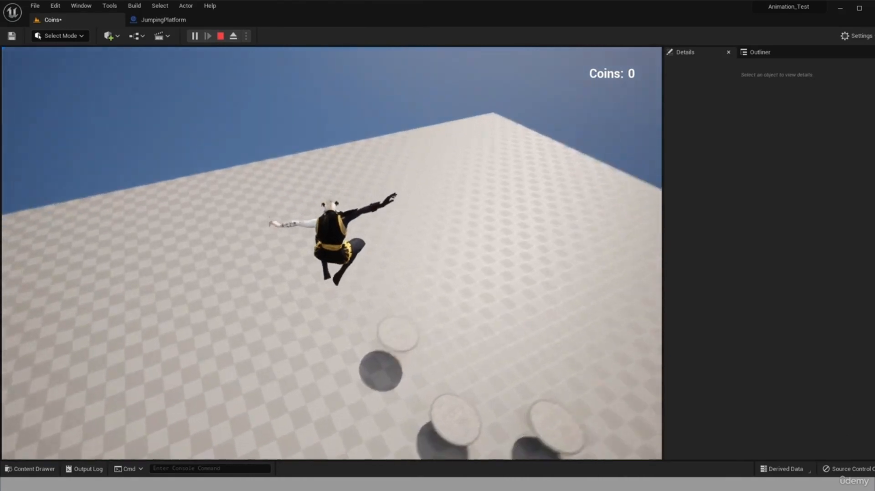
key(Escape)
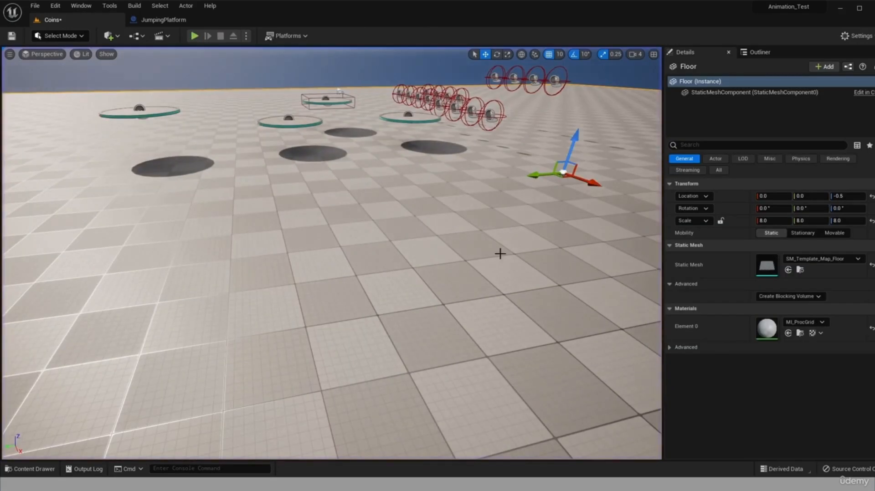
Set the Multiply node's second factor back to 1.5 in the JumpingPlatform event graph and compile the blueprint.
click(163, 20)
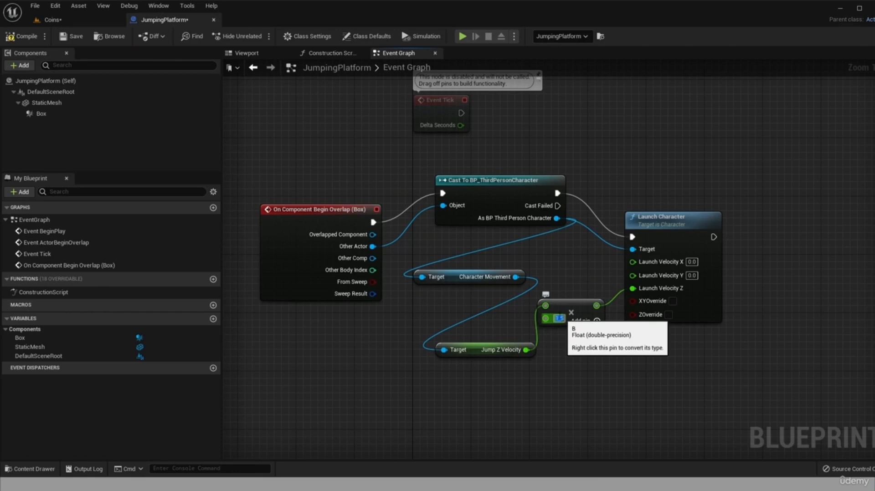
click(106, 21)
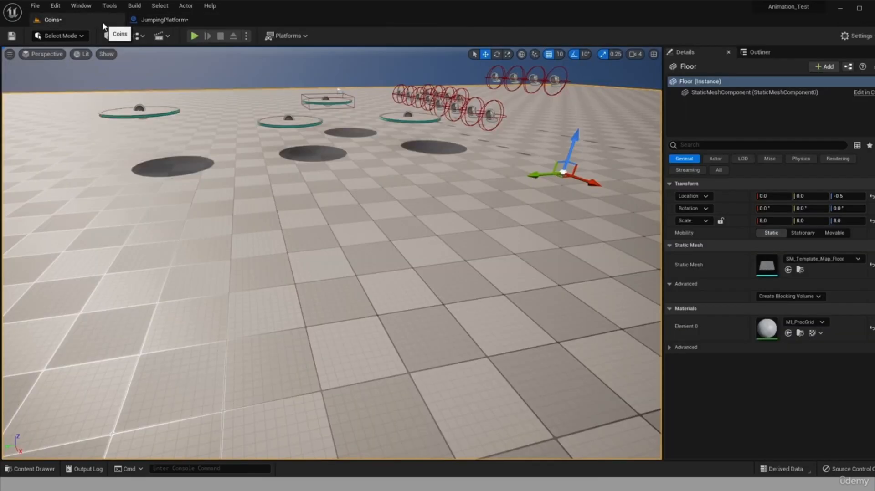
click(155, 21)
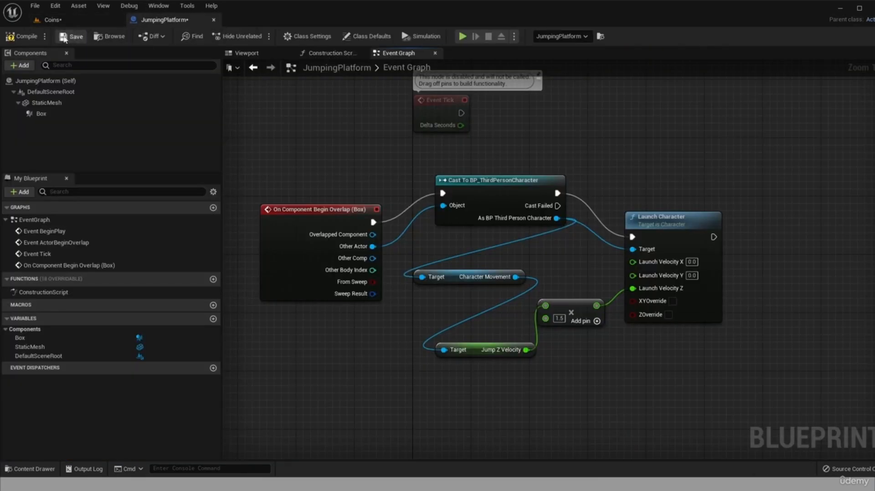
click(25, 35)
Playtest the Coins level again, jumping the character across the JumpingPlatform and the basic platforms, and end the play session.
click(53, 20)
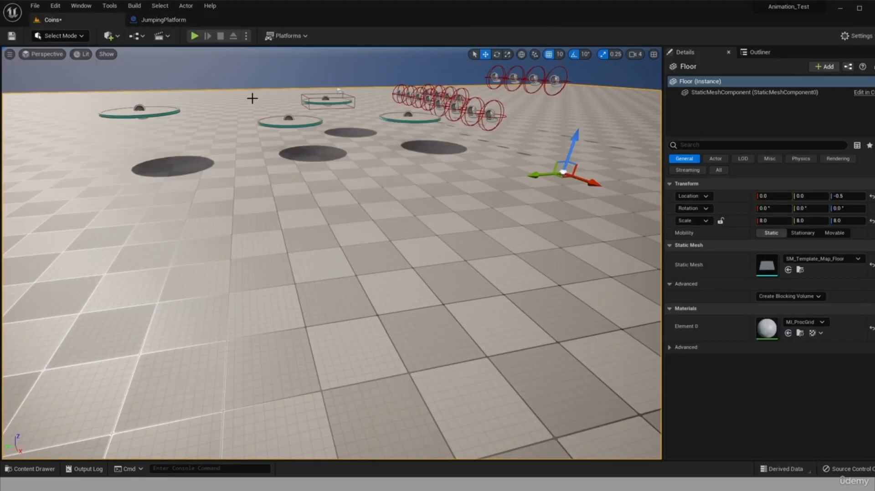
click(194, 36)
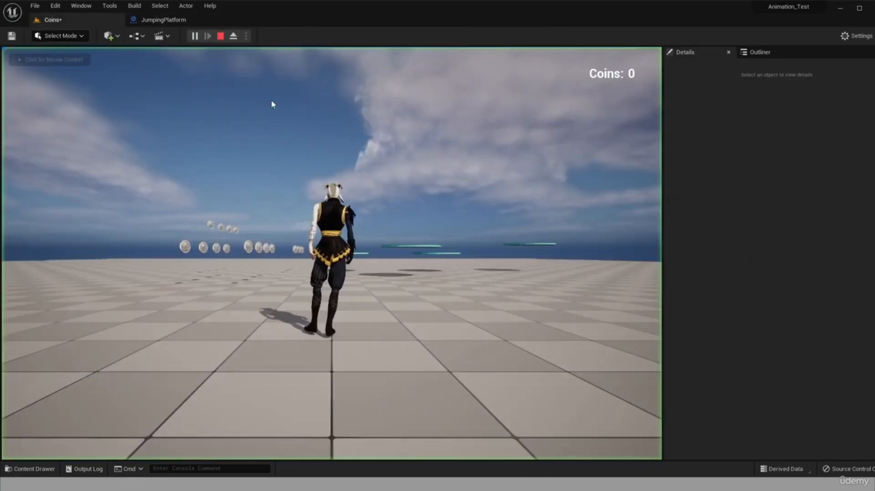
key(w)
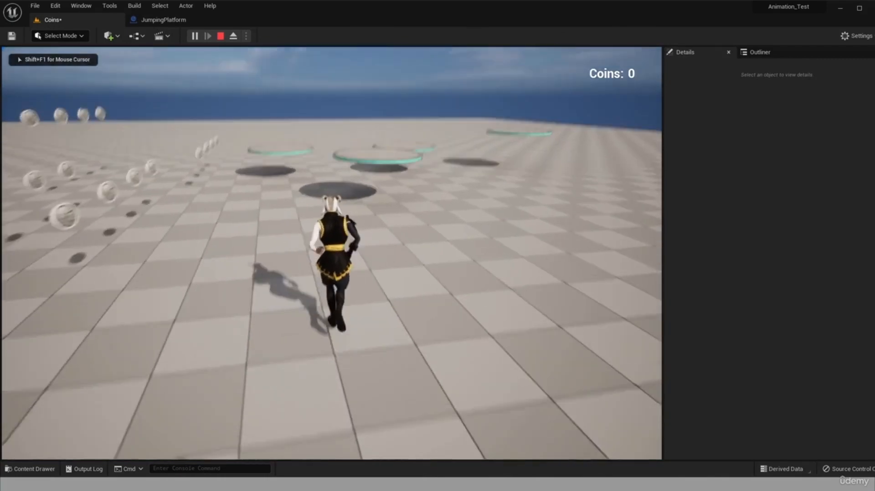
key(space)
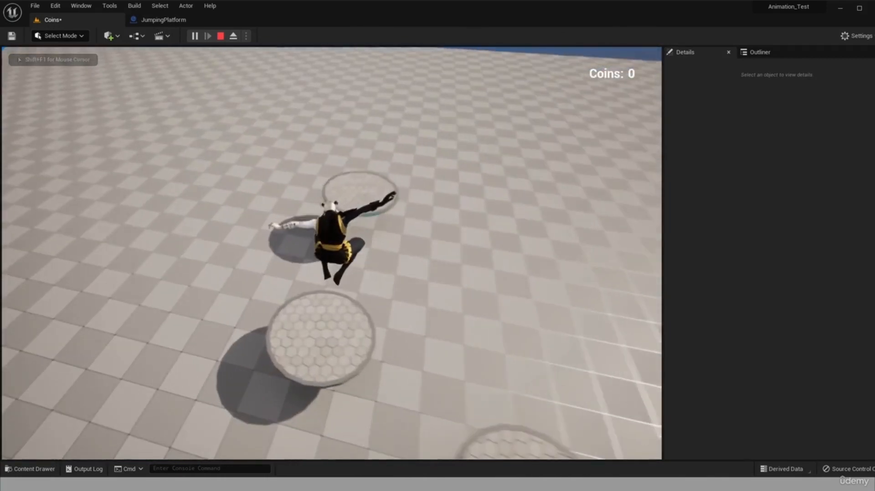
key(space)
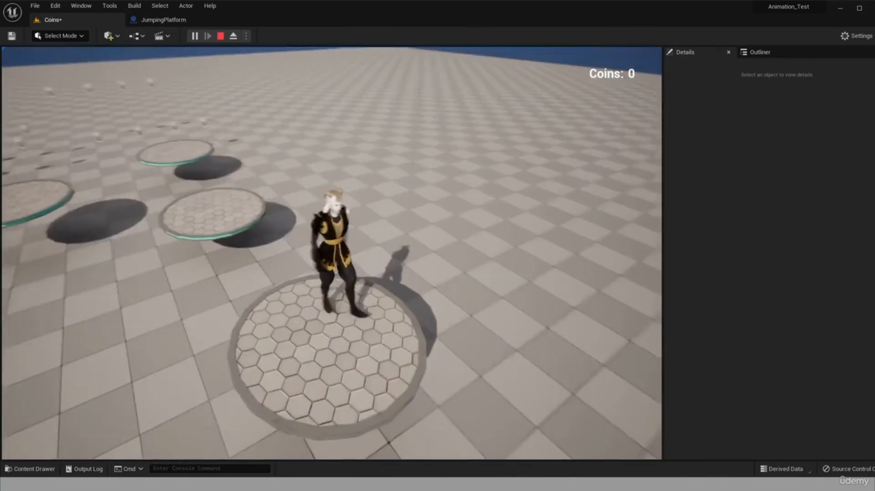
key(space)
key(space)
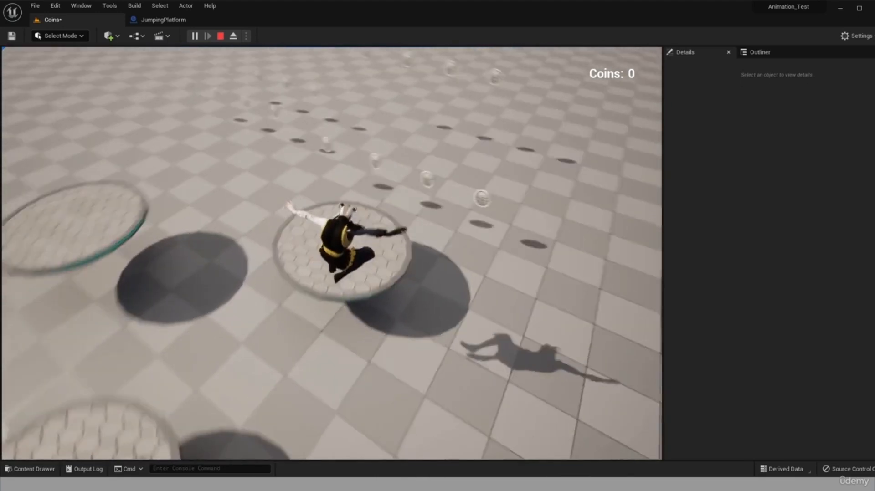
key(space)
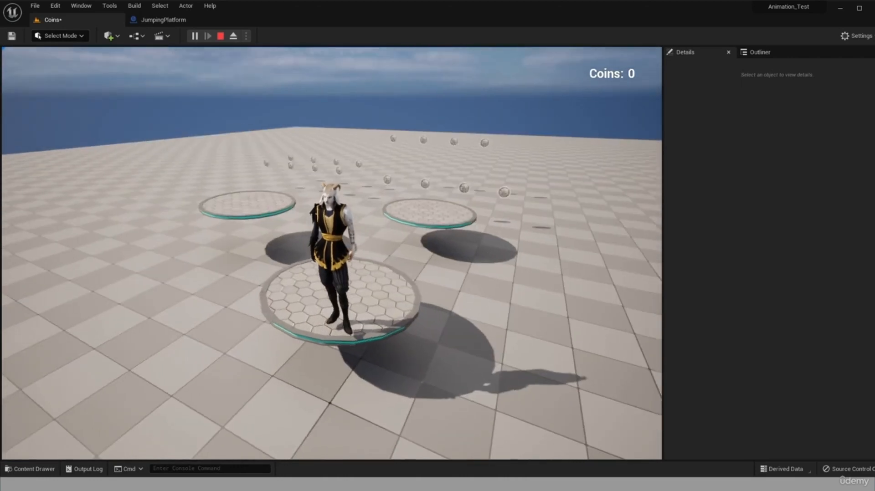
key(w)
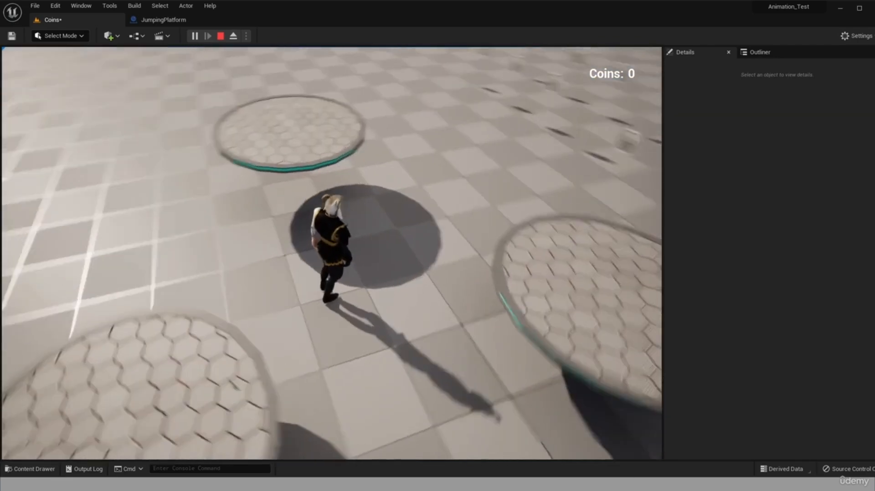
key(w)
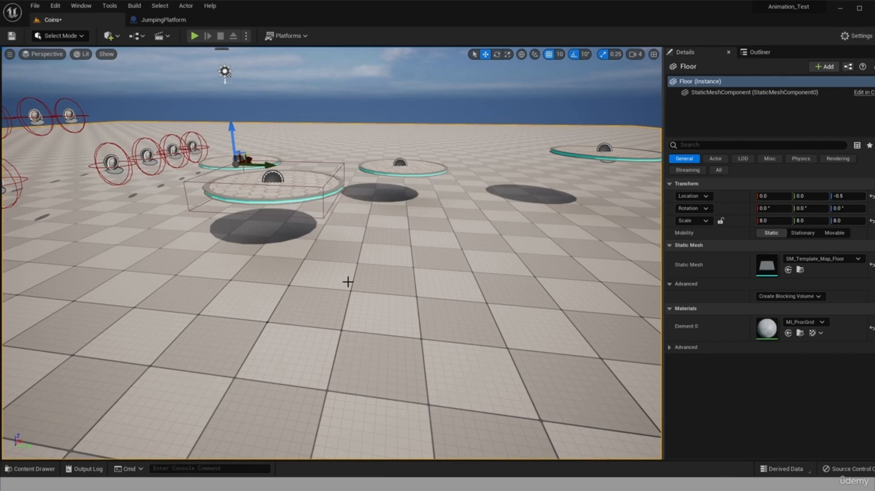
Save the Coins level with the placed JumpingPlatform.
right_drag(348, 281, 306, 280)
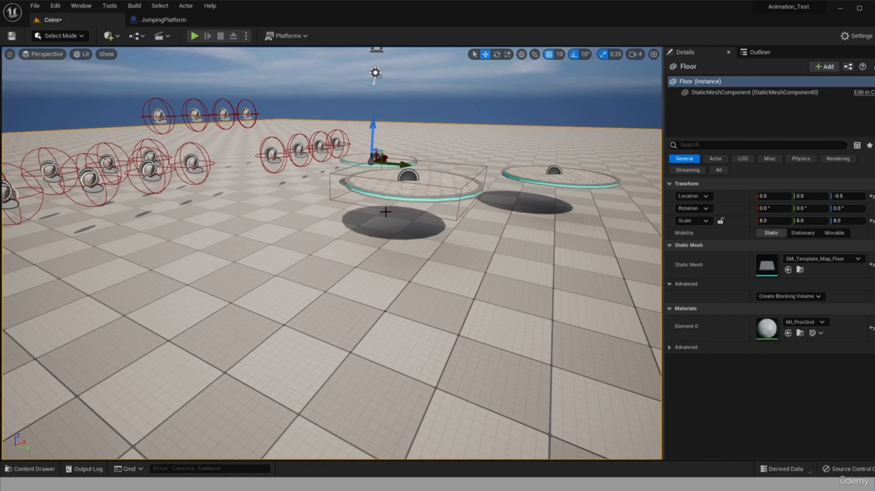
click(176, 25)
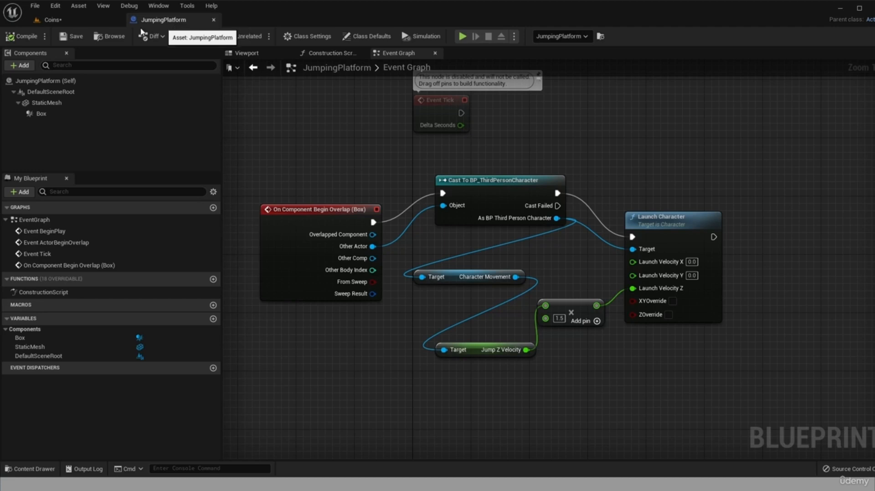
click(80, 23)
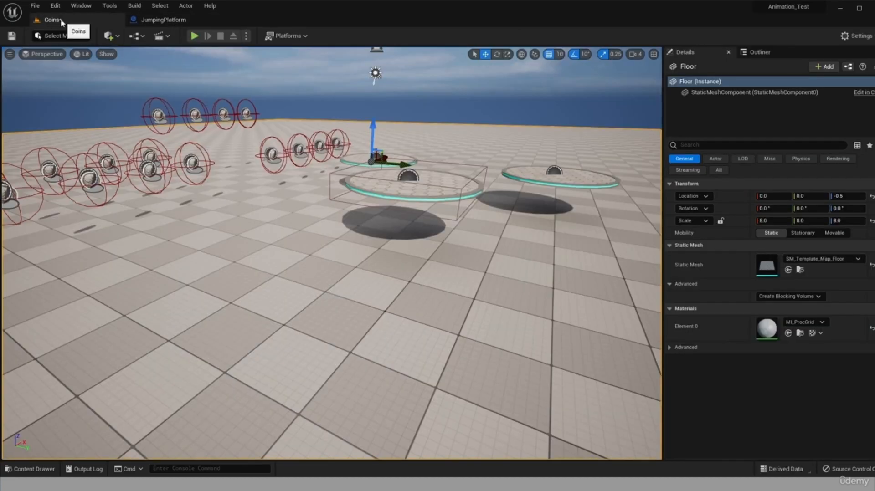
click(12, 36)
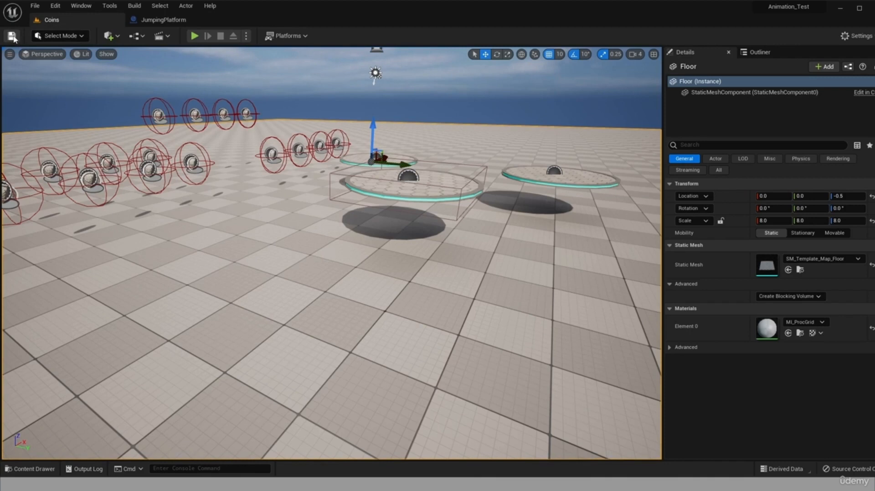
Duplicate the JumpingPlatform blueprint in the Blueprints folder and name the copy MovingPlatform.
click(166, 19)
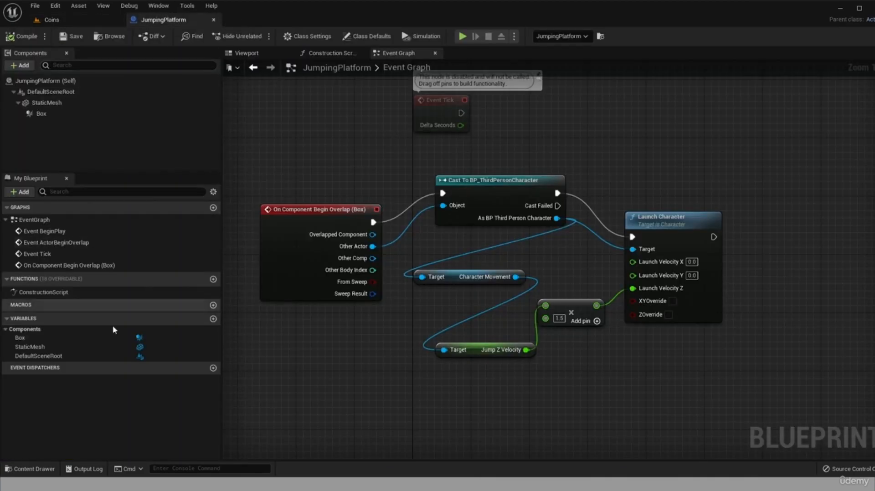
click(30, 469)
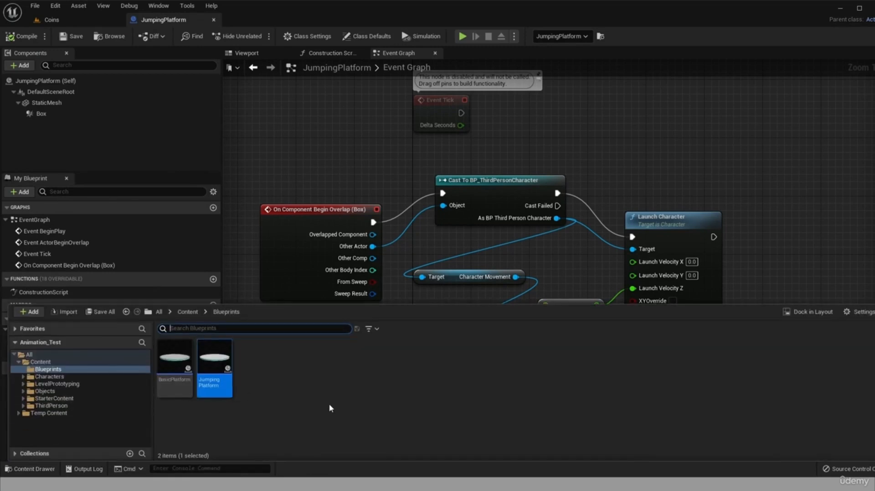
click(172, 428)
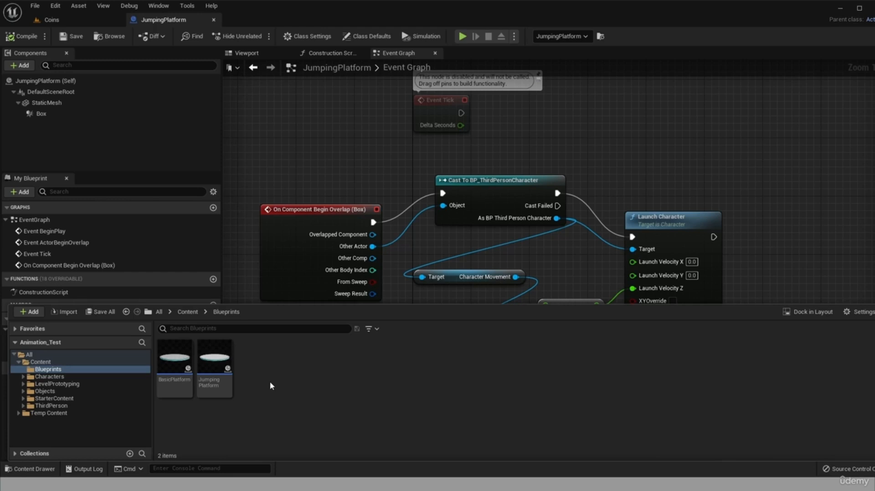
click(207, 357)
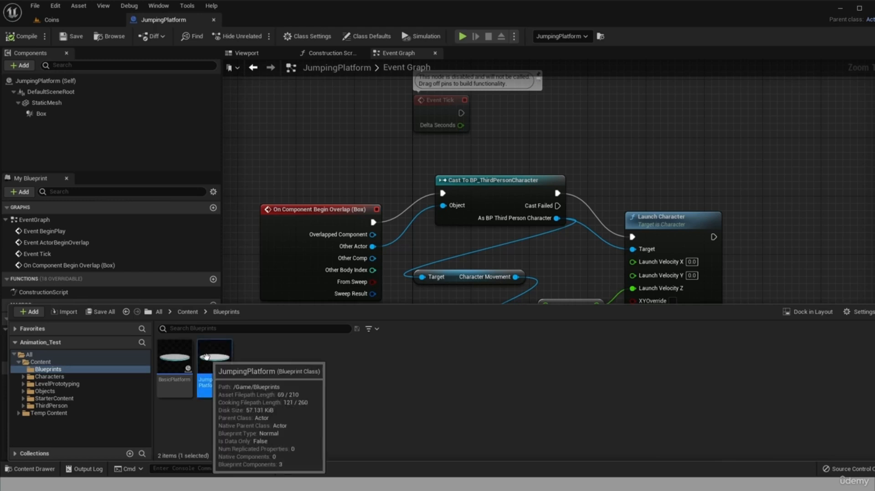
key(ctrl+d)
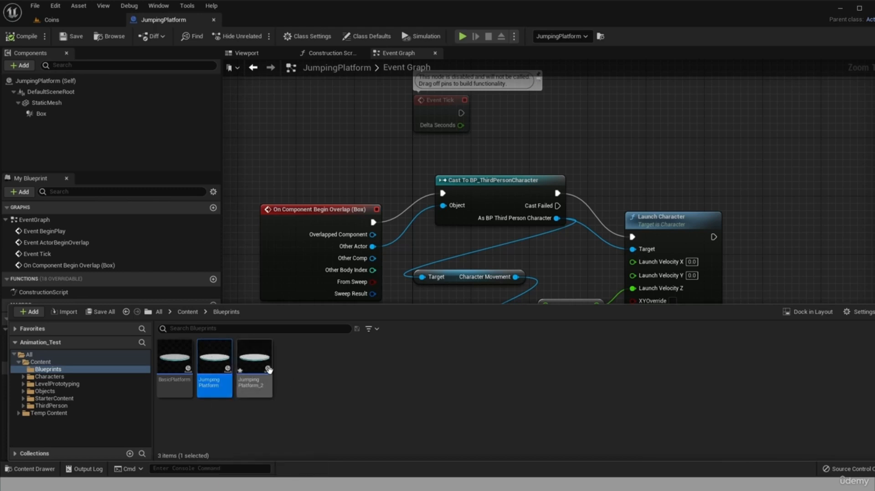
key(F2)
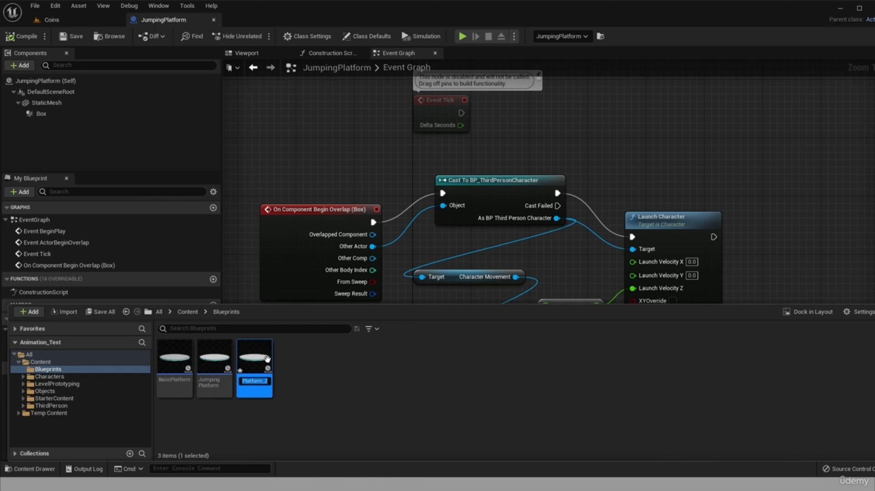
text(Mo)
key(Return)
Open the MovingPlatform blueprint and delete the copied box overlap and Launch Character node network from its event graph.
key(ctrl+space)
double_click(266, 357)
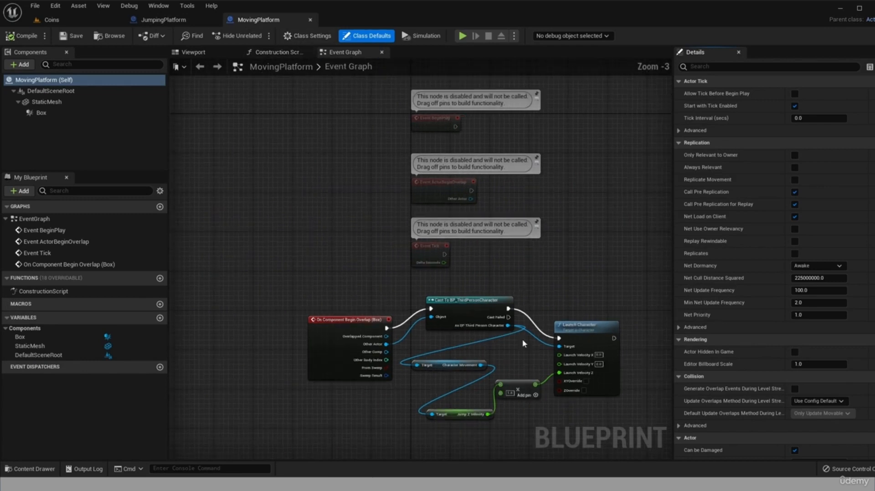
scroll(531, 360, up, 2)
scroll(231, 264, down, 3)
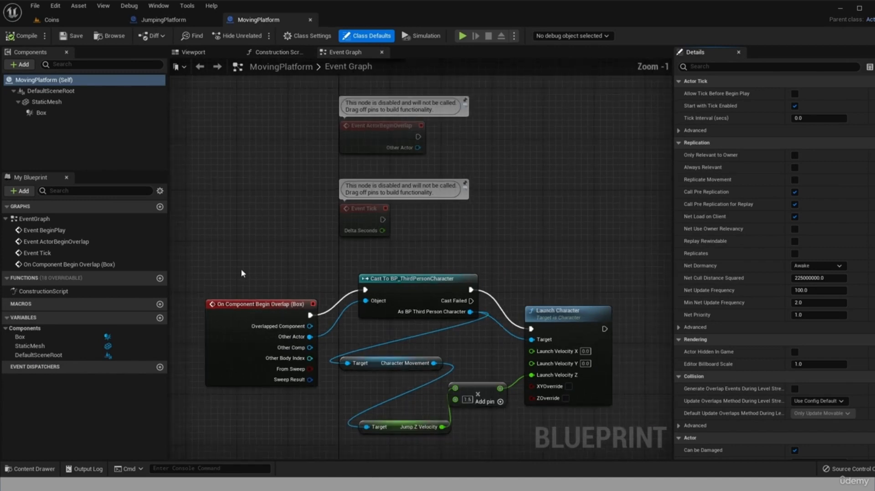
drag(231, 264, 548, 423)
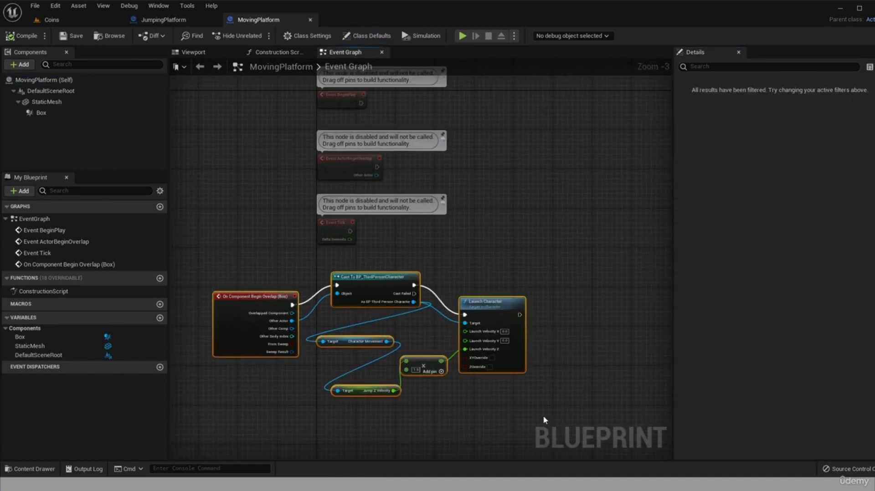
key(Delete)
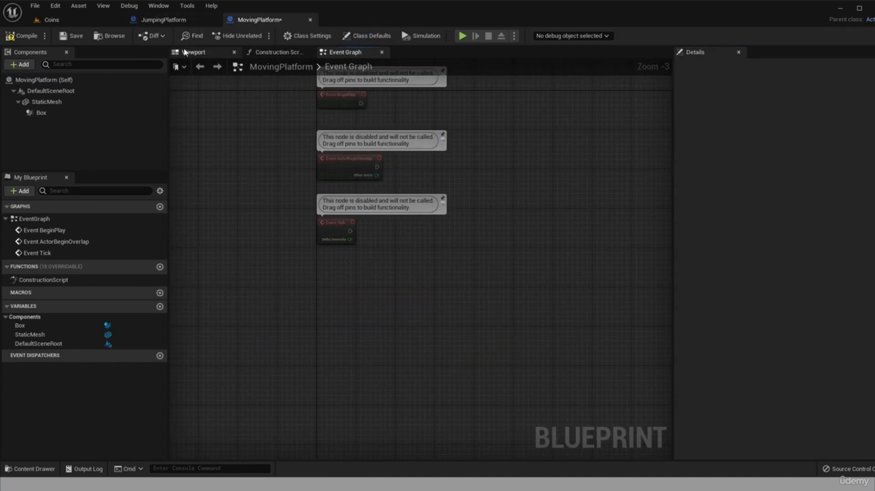
click(204, 53)
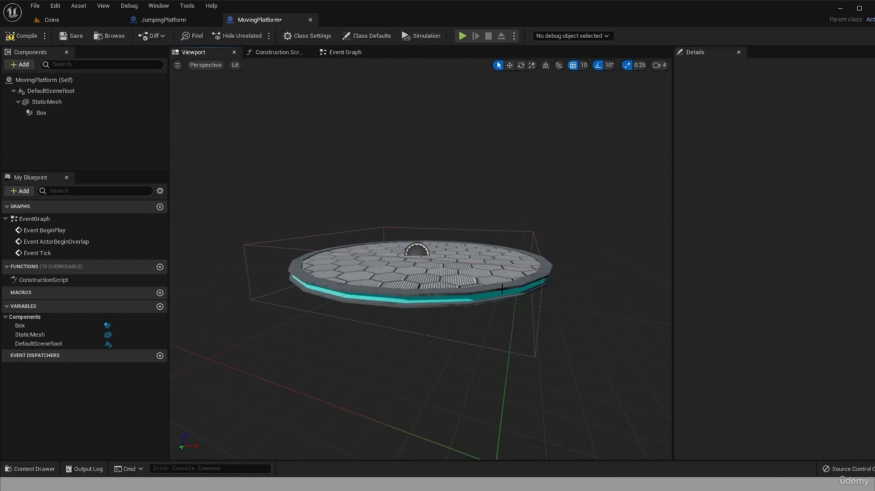
right_drag(602, 351, 672, 351)
right_drag(602, 232, 602, 219)
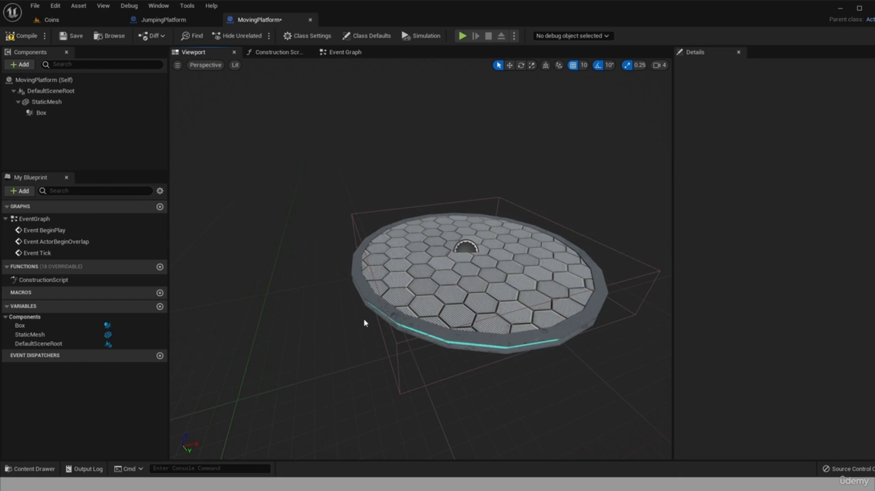
click(345, 52)
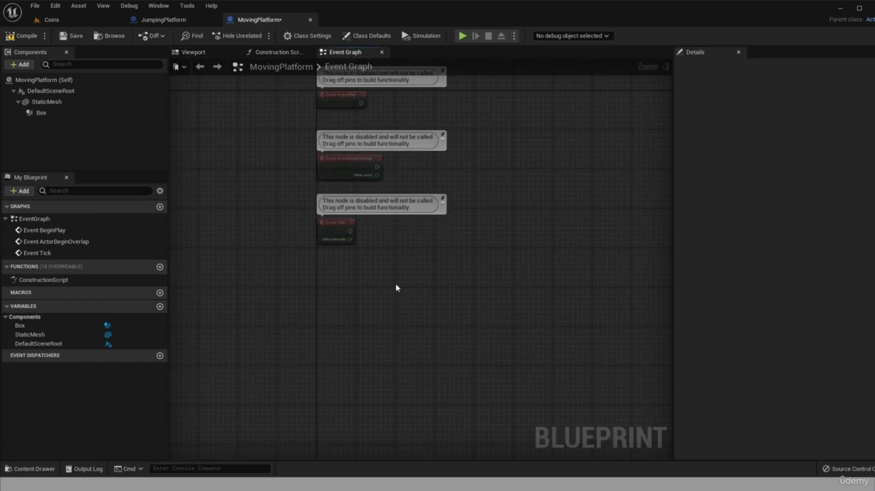
Move the Event BeginPlay node below the other events and delete the Event ActorBeginOverlap and Event Tick nodes.
double_click(337, 69)
key(Escape)
click(333, 104)
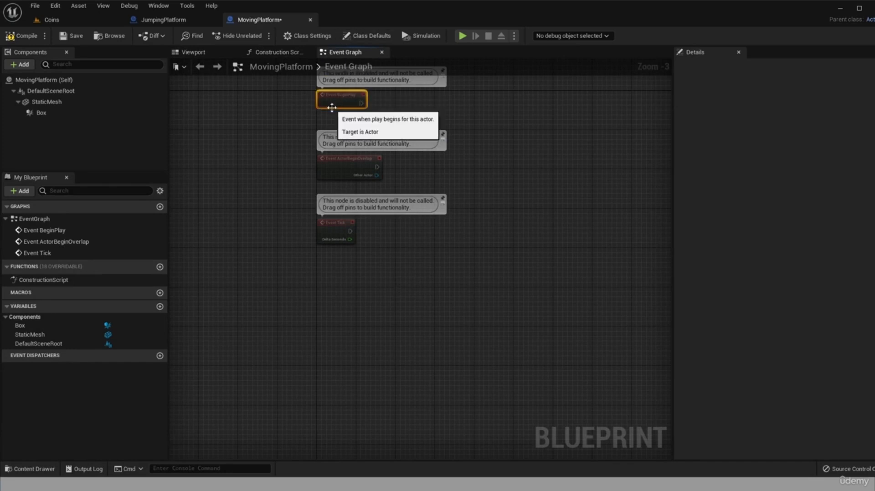
drag(332, 104, 267, 313)
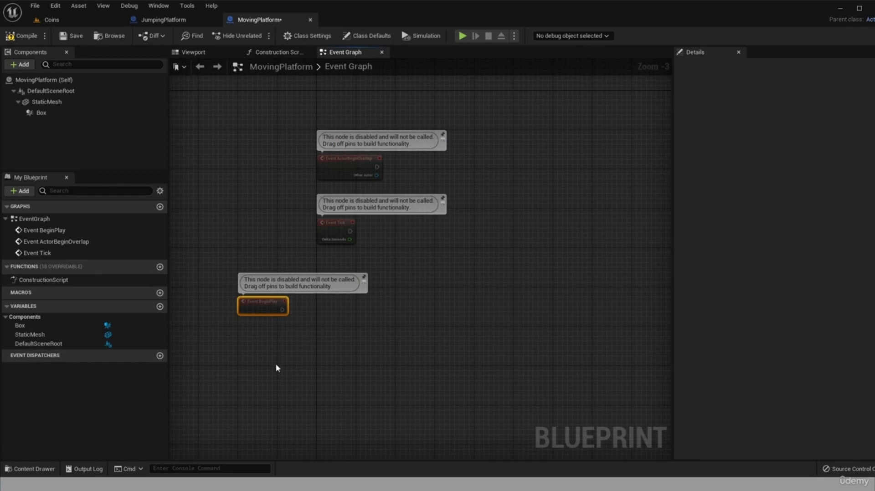
drag(298, 151, 391, 251)
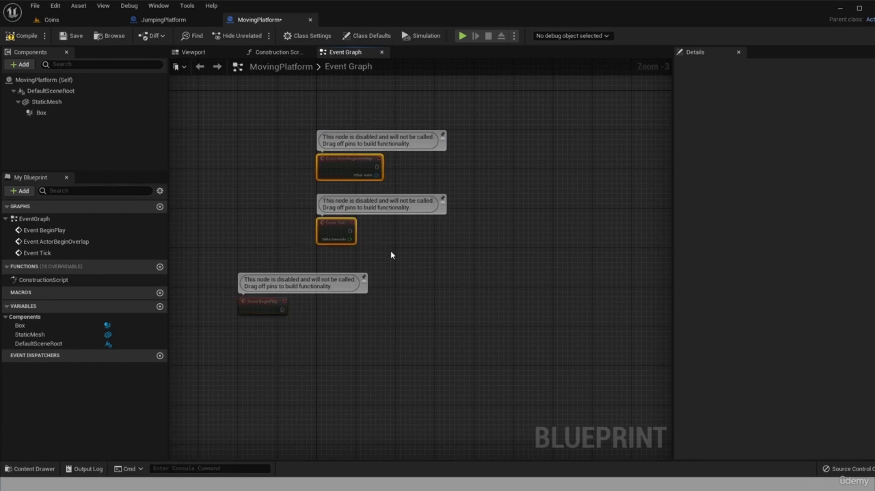
key(Delete)
Add a Timeline node named MovingPlatform, run from Event BeginPlay into its Play input, and place it closer to the event.
click(274, 305)
scroll(312, 201, up, 3)
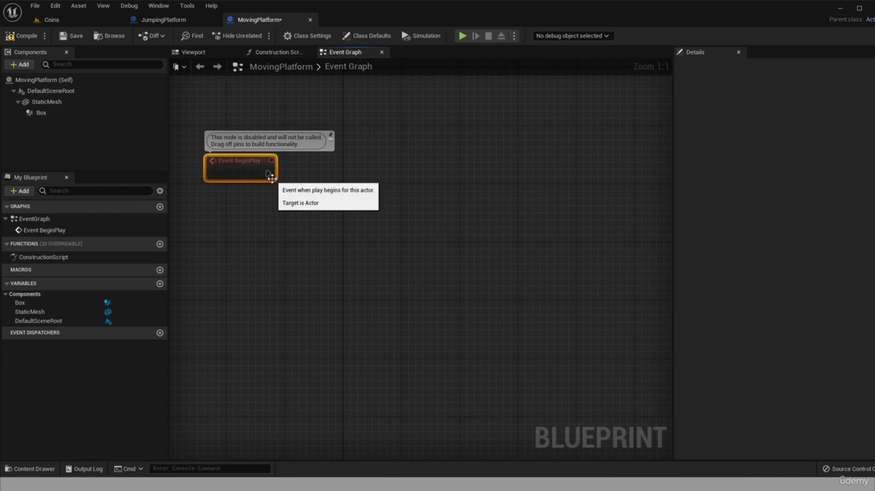
drag(267, 174, 351, 119)
text(ti)
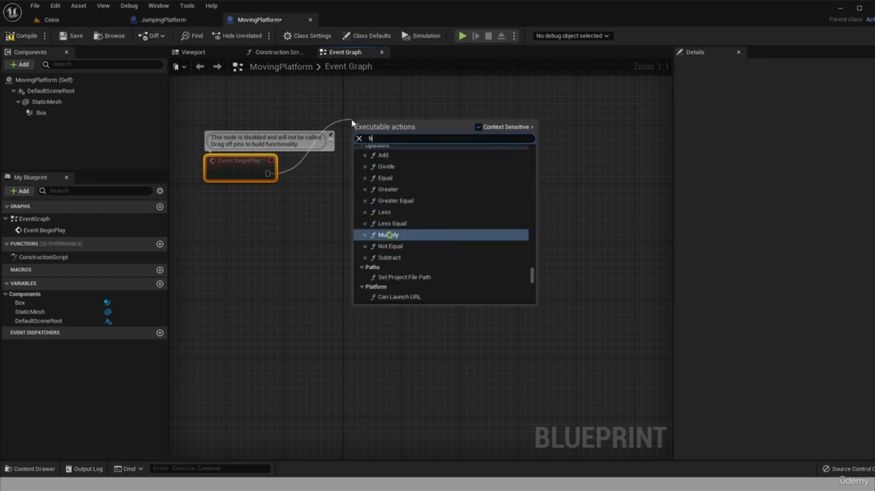
text(meli)
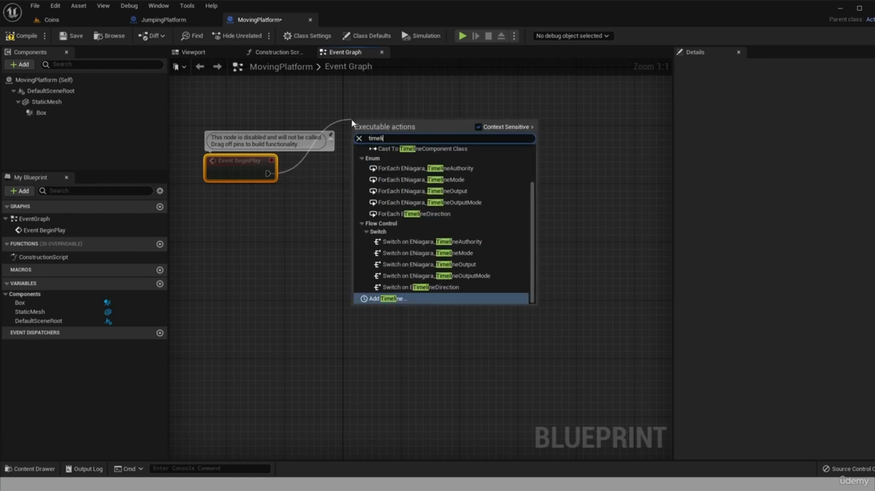
click(395, 301)
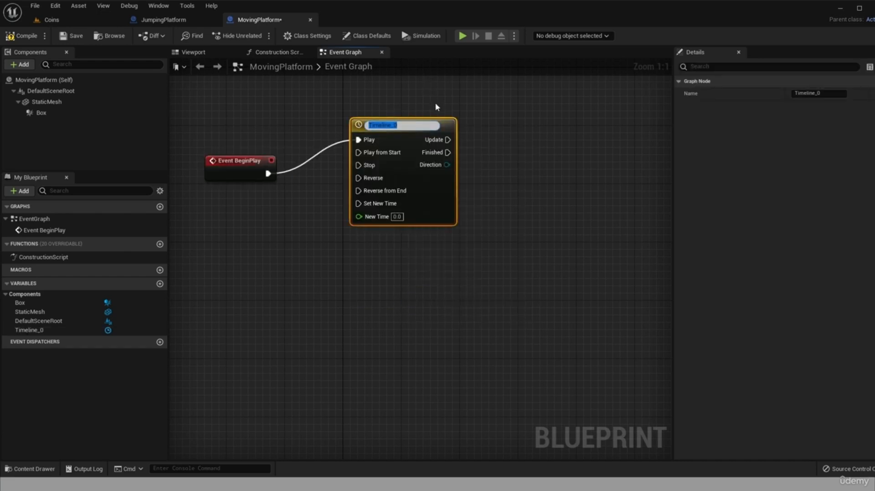
text(MovingPlatform)
key(Return)
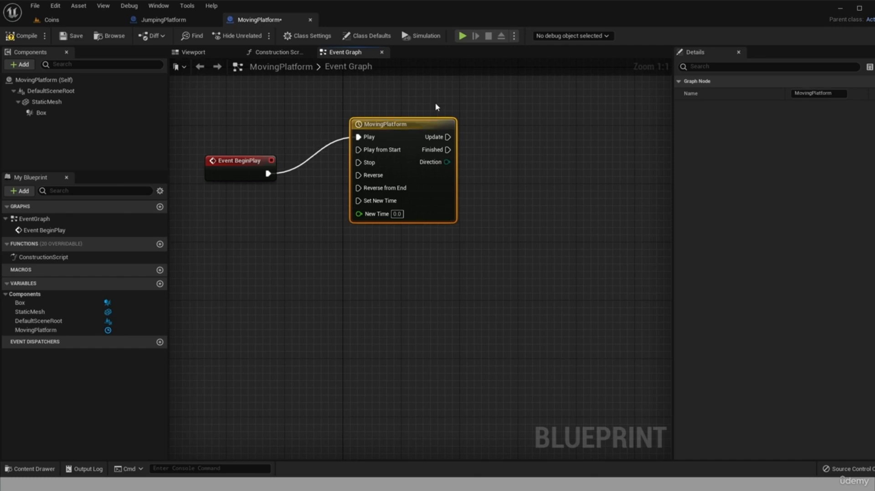
drag(363, 137, 335, 122)
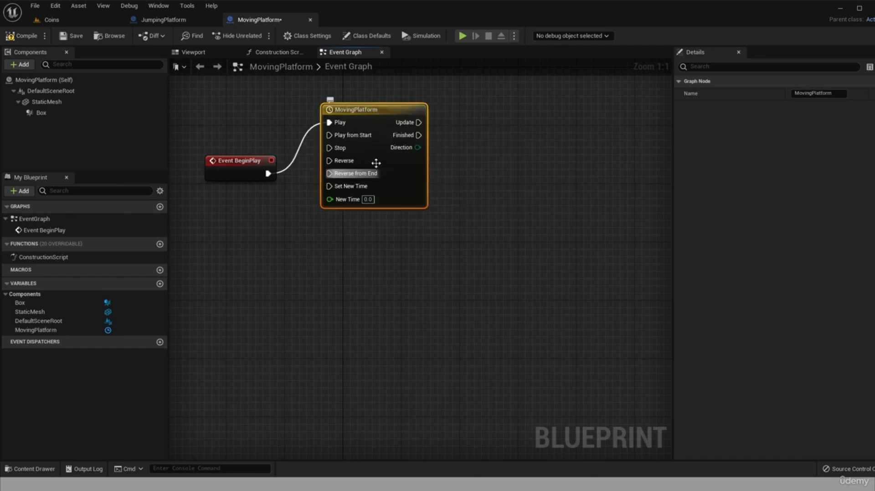
Open the MovingPlatform timeline and add a vector track named "moving up and down".
double_click(360, 108)
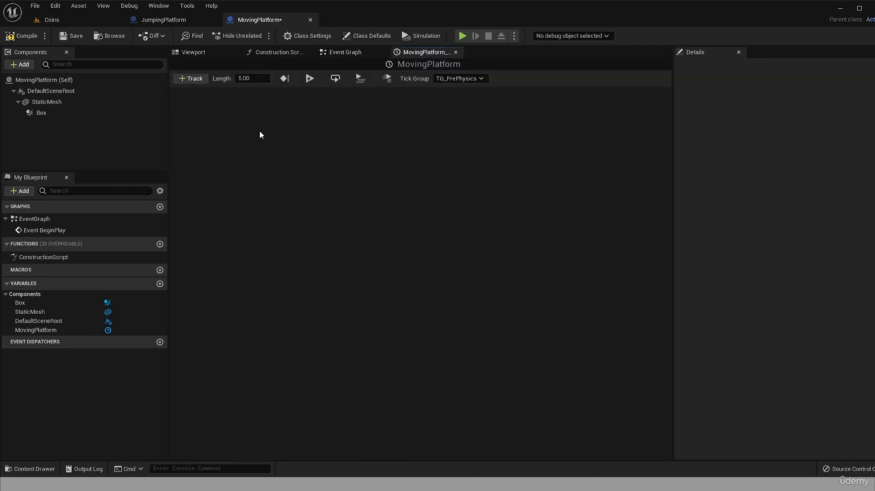
click(191, 83)
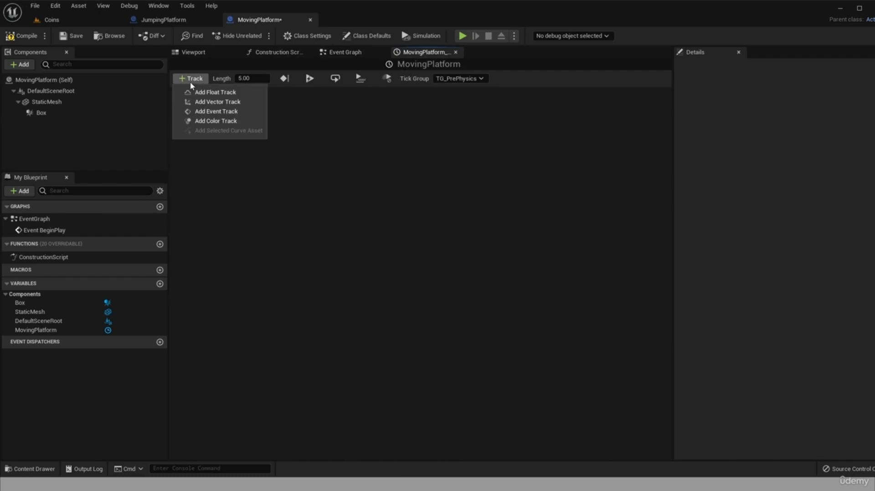
click(189, 102)
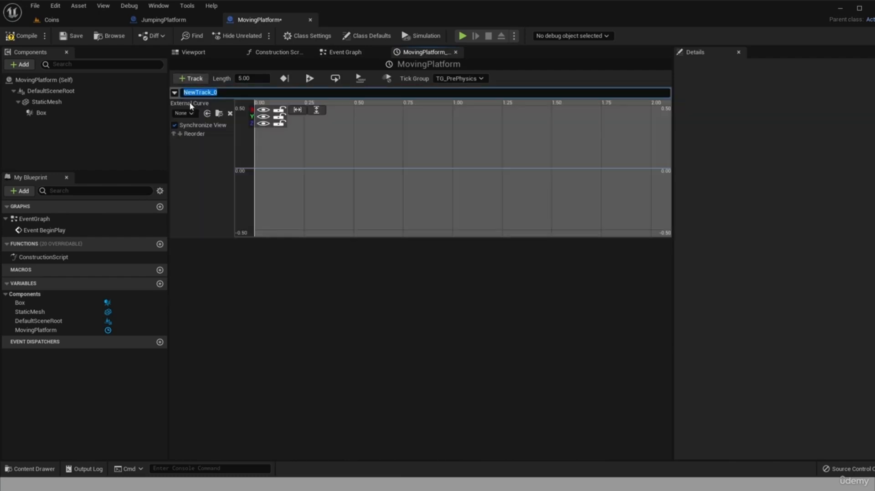
text(moving)
text( p)
text(up and)
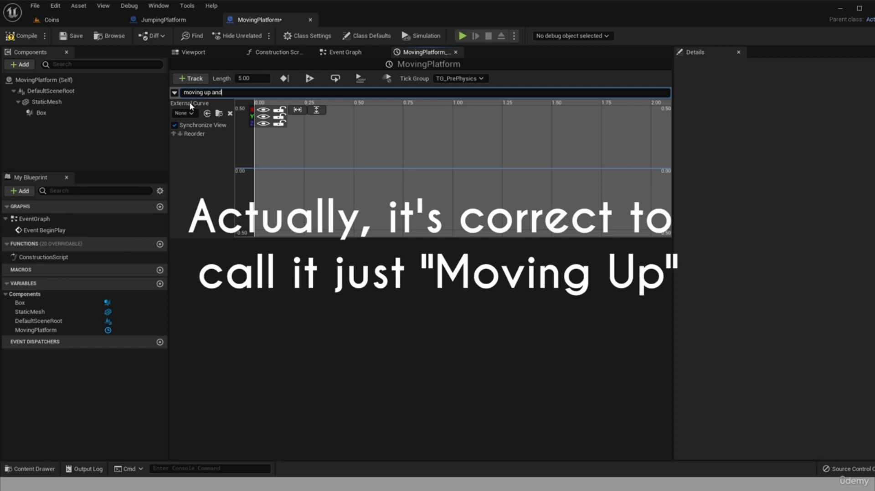
text( down)
key(Return)
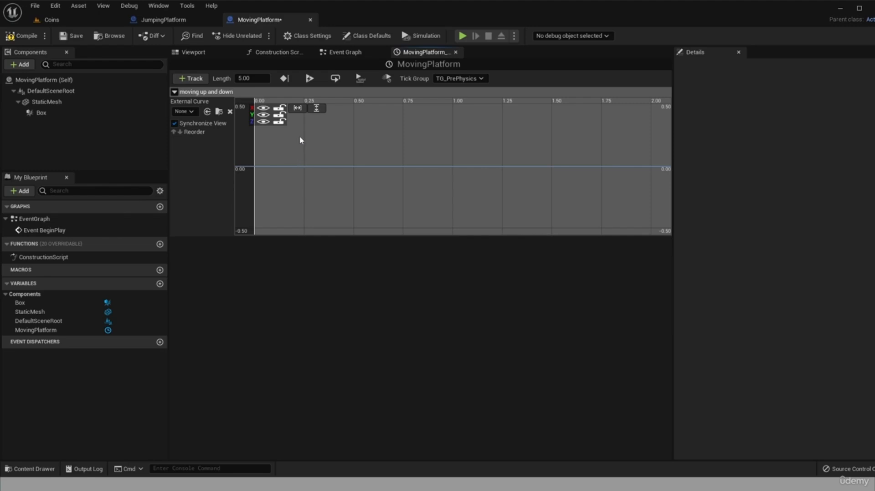
Lock the X and Y curves of the vector track, and save and compile the MovingPlatform blueprint.
click(278, 108)
click(278, 115)
click(72, 36)
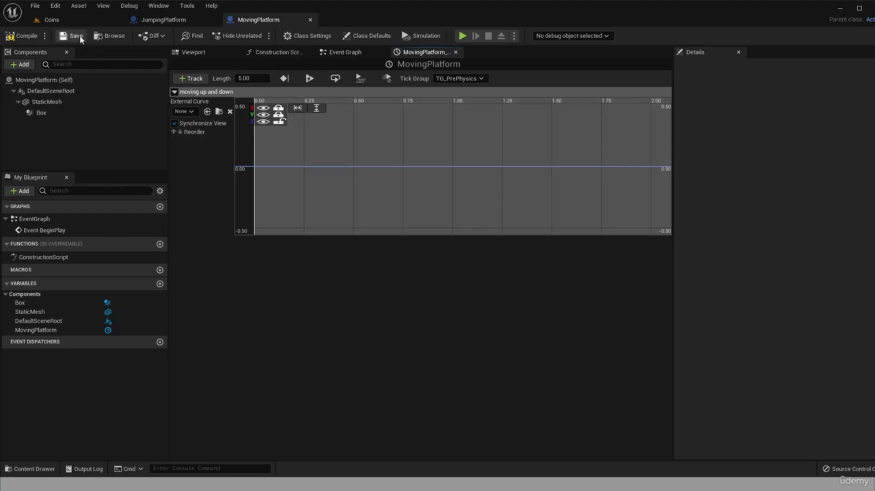
click(12, 37)
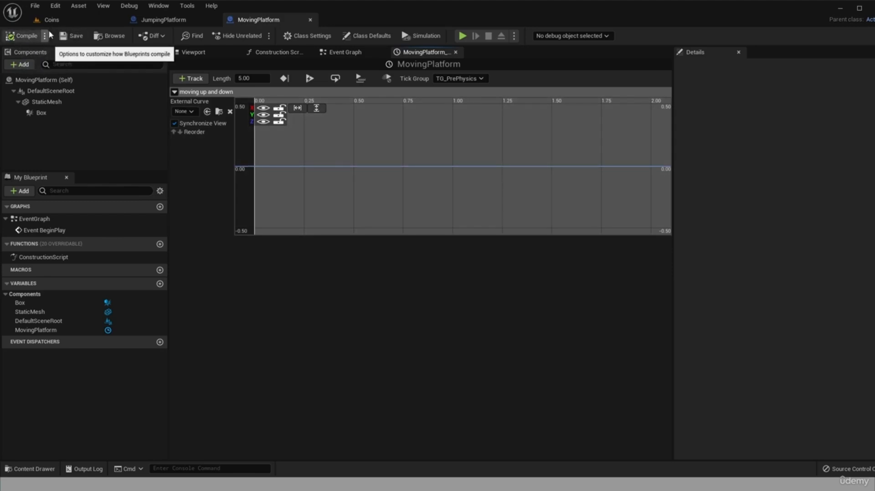
Lock the track's X and Y curves again and save the blueprint.
click(277, 108)
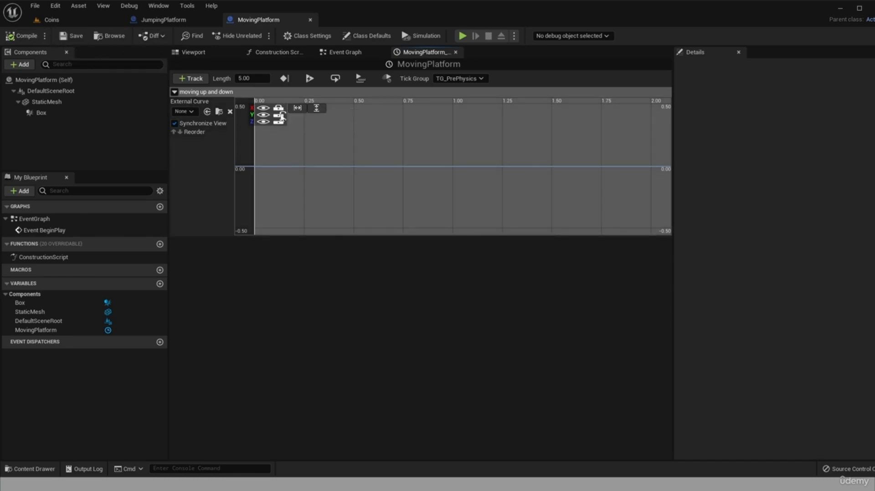
click(277, 115)
click(68, 35)
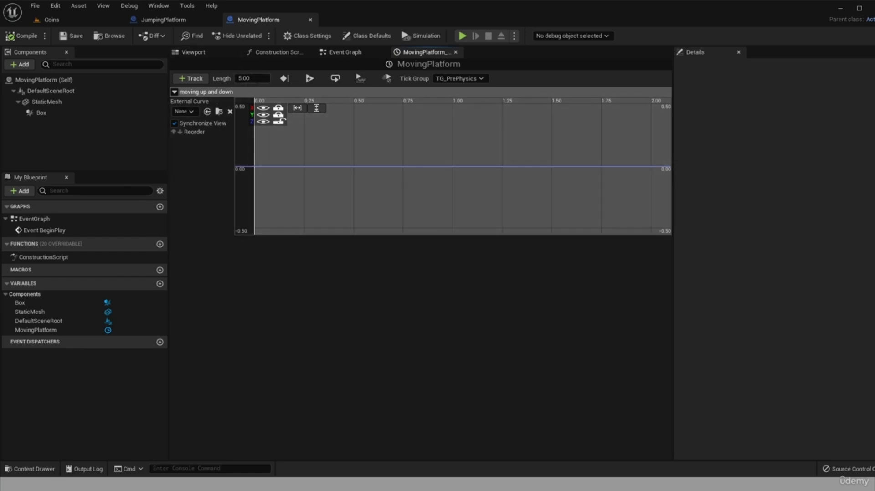
Set the MovingPlatform timeline's length to 3.00.
click(244, 78)
text(3)
key(Return)
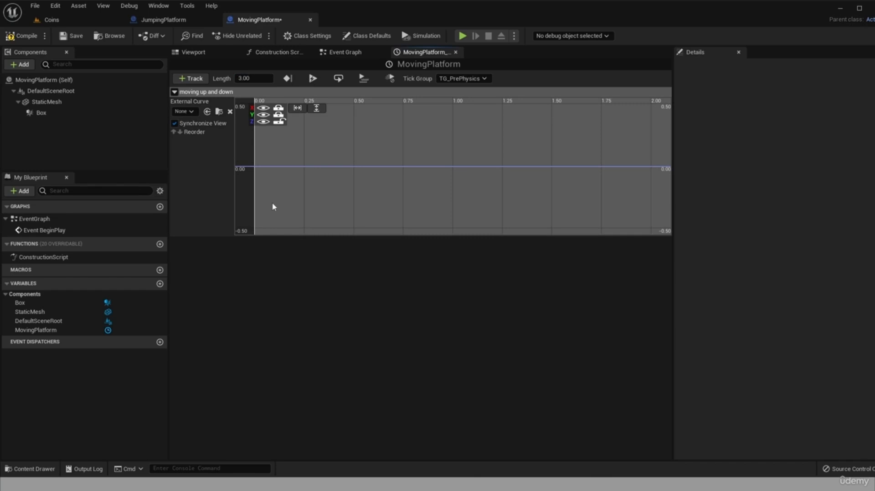
Add a first key to the "moving up and down" track and set its time and value to 0.
shift+click(255, 168)
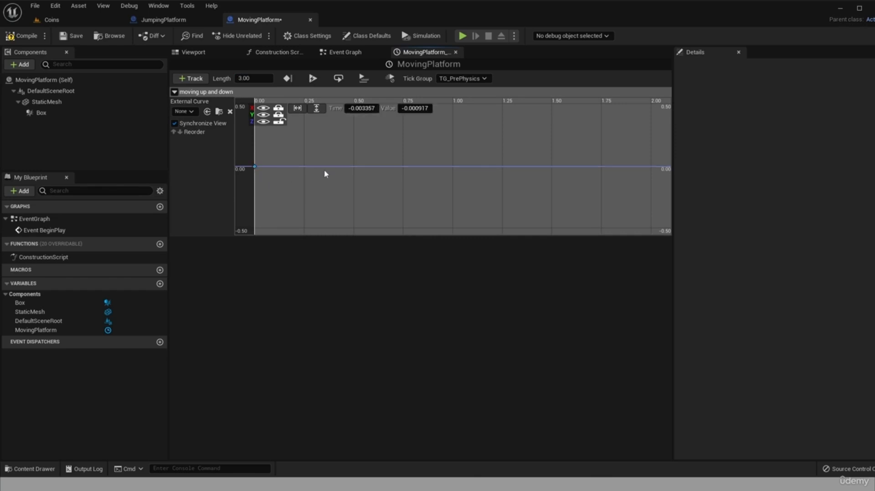
click(362, 109)
text(0)
key(Tab)
text(0)
key(Return)
click(344, 142)
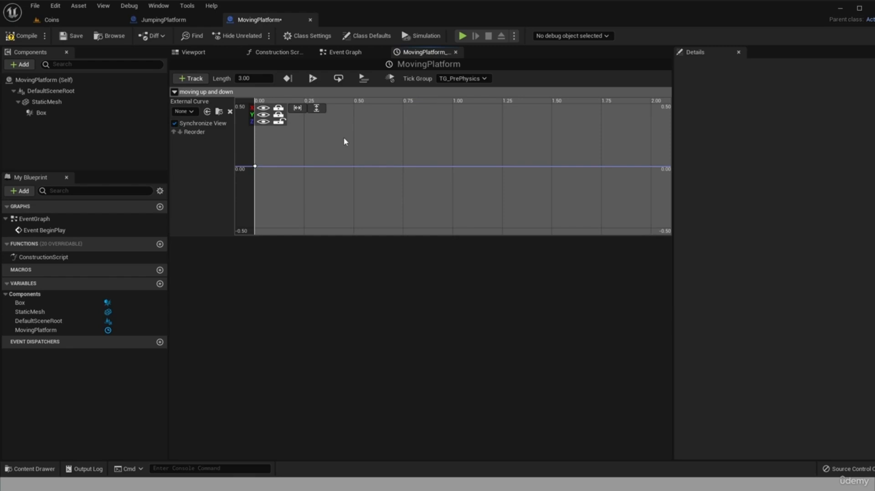
Add a second key to the "moving up and down" track with time 3.0 and value 200.0.
shift+click(459, 167)
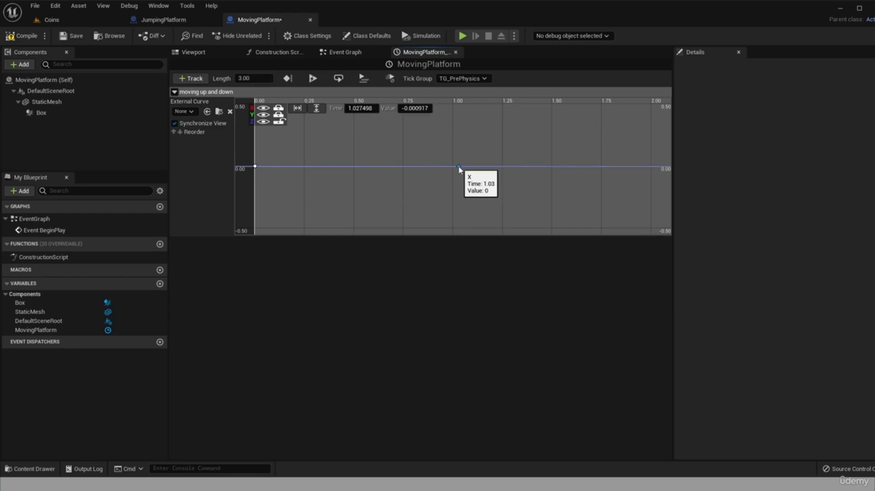
click(361, 108)
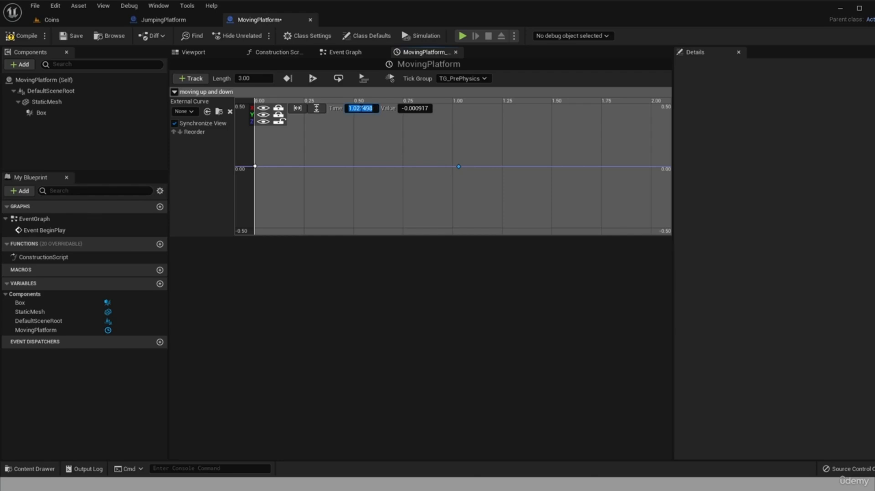
text(3)
click(413, 109)
text(200)
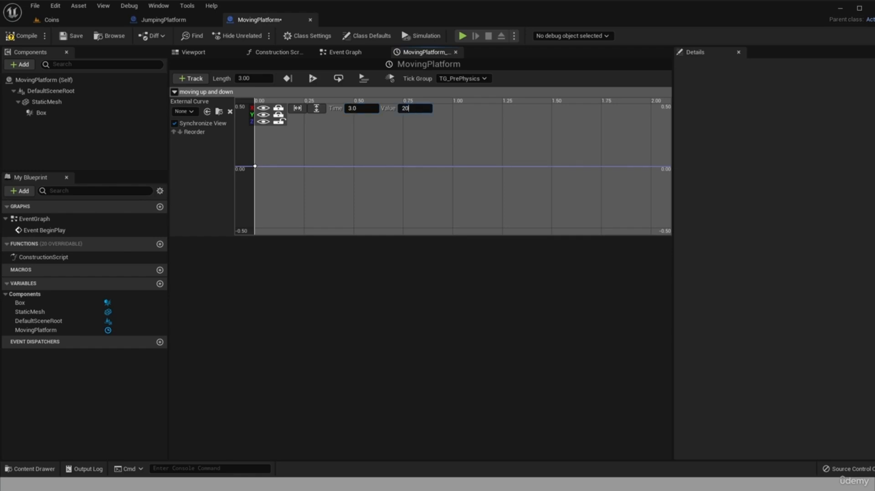
key(Return)
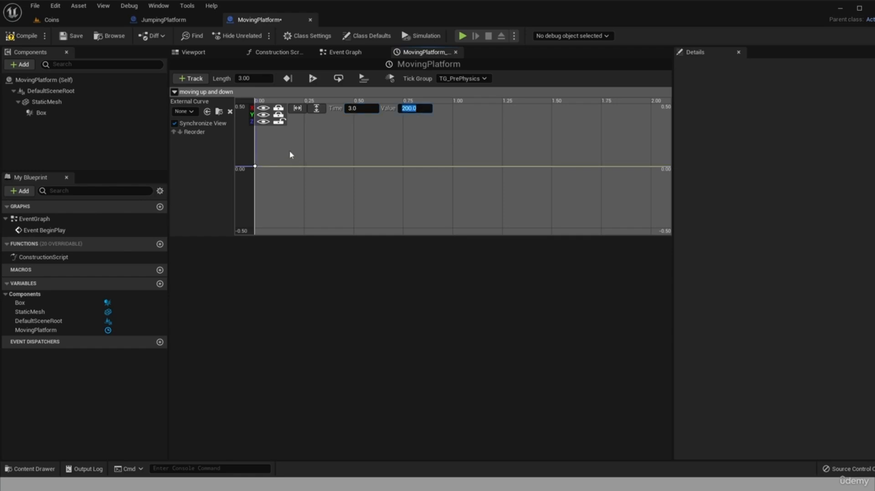
Save and compile the MovingPlatform blueprint with its finished track keys.
scroll(296, 150, down, 2)
scroll(331, 161, down, 5)
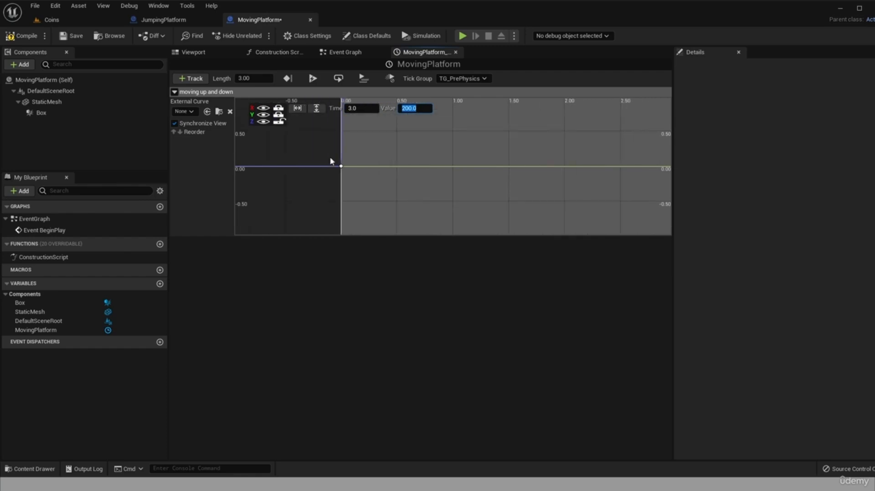
scroll(482, 161, down, 8)
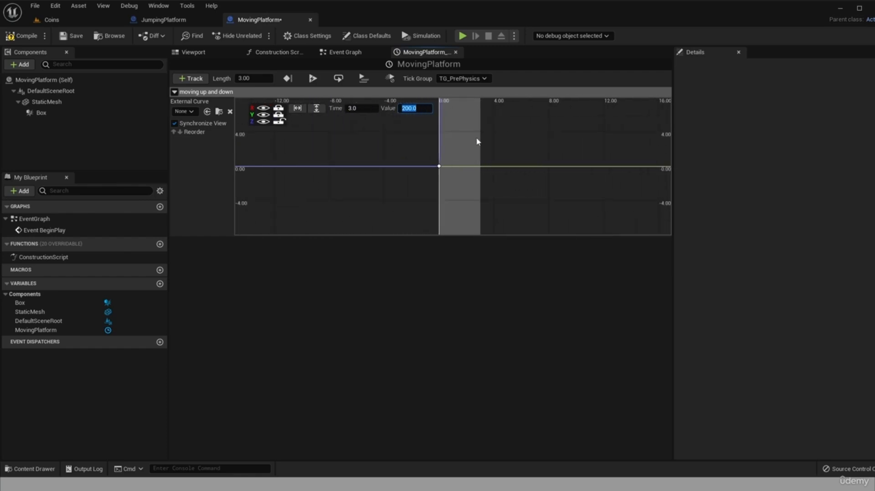
scroll(461, 134, down, 8)
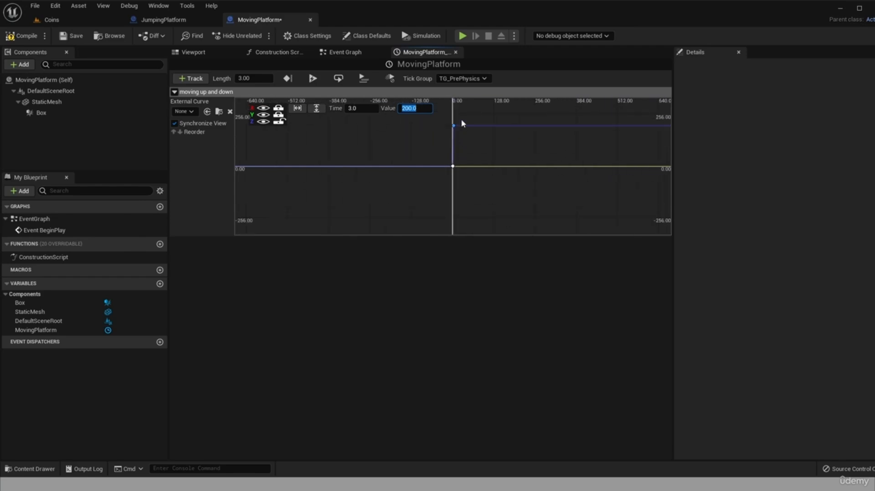
scroll(460, 123, up, 4)
scroll(555, 125, up, 1)
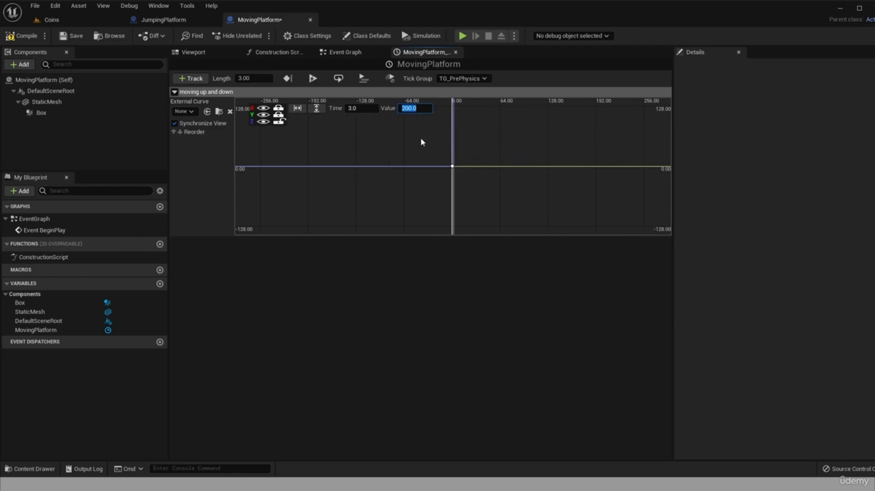
click(72, 36)
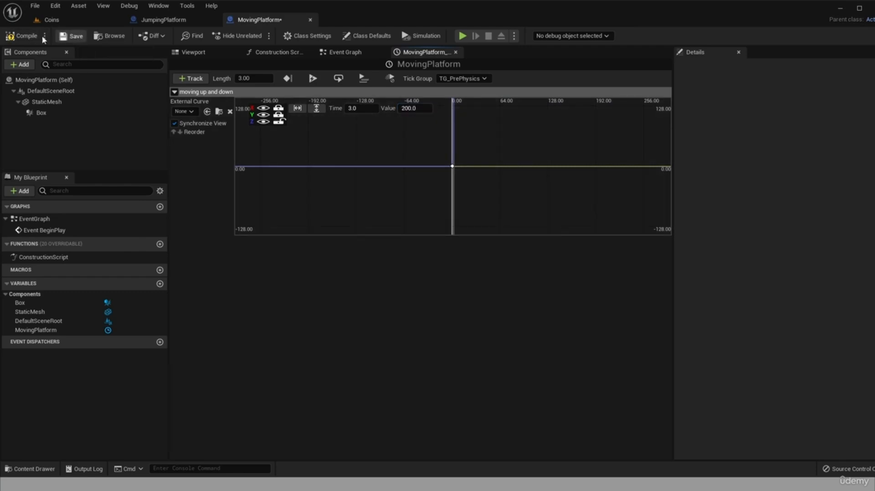
click(21, 38)
Return to the MovingPlatform event graph and rename the StaticMesh component as roundplatform.
click(362, 54)
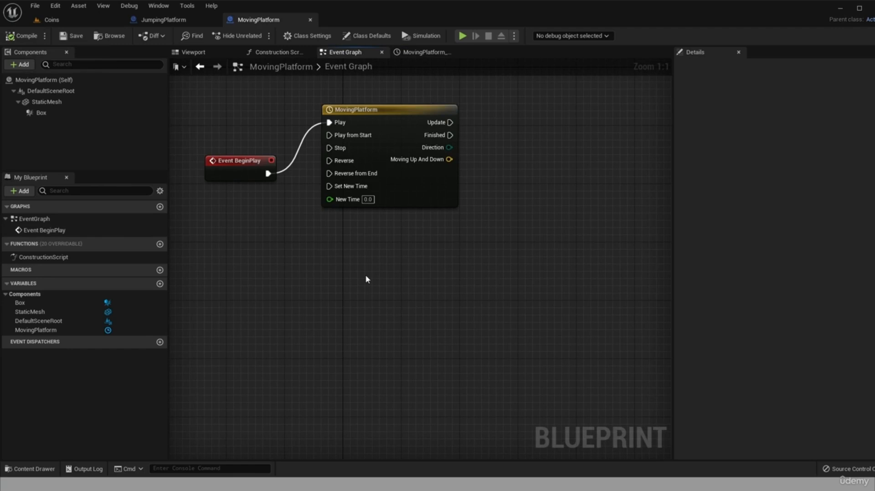
click(58, 105)
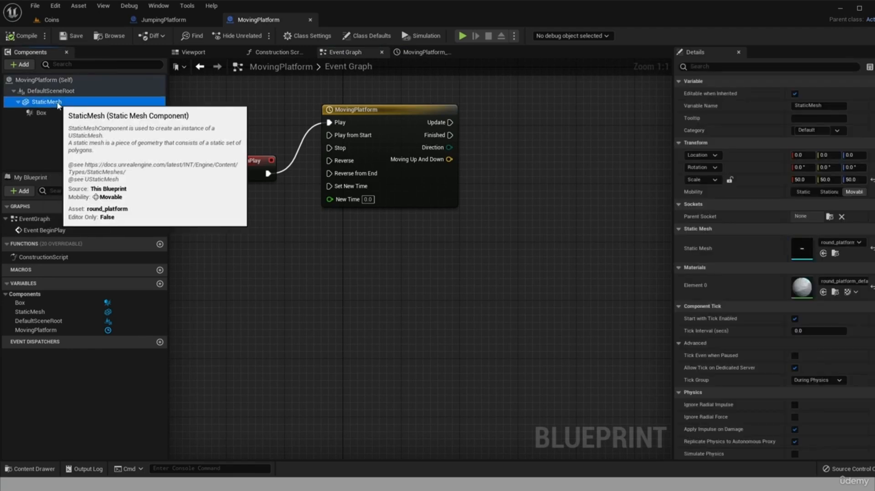
right_click(64, 107)
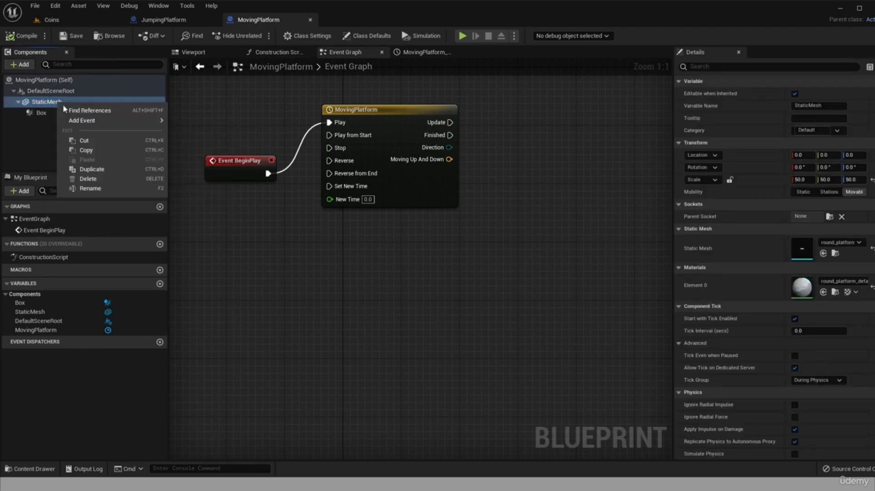
click(110, 188)
key(BackSpace)
text(round)
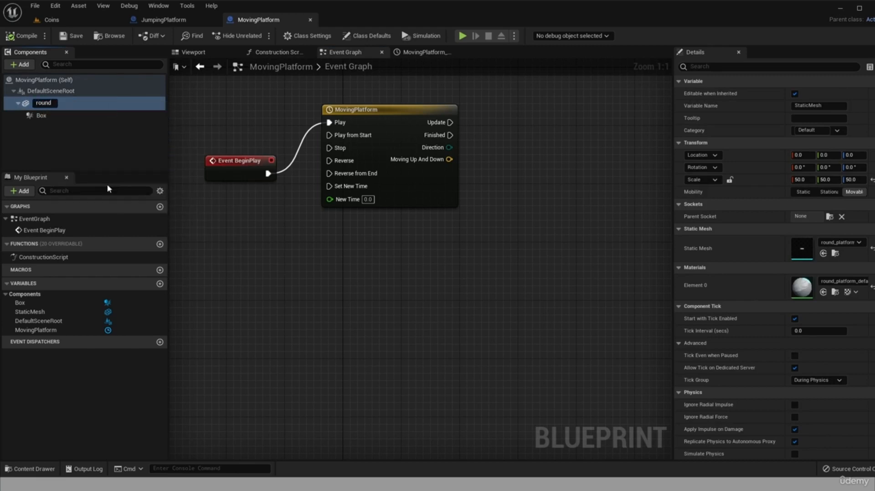
text(platform)
key(Return)
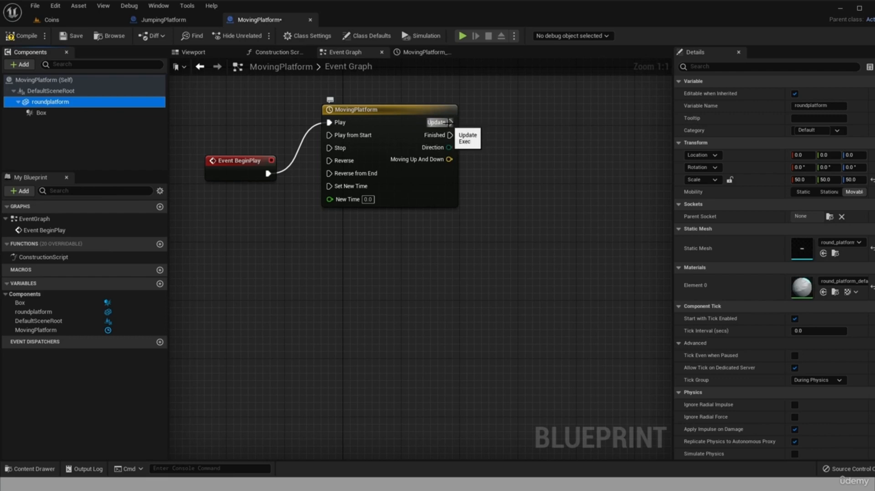
Add a Set Relative Location (roundplatform) node driven by the timeline's Update output and place it below the timeline.
drag(449, 124, 504, 226)
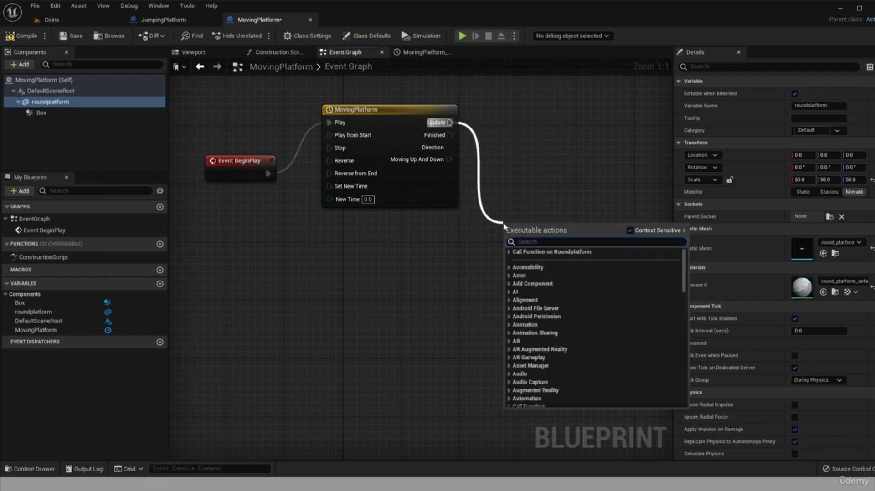
text(set rela)
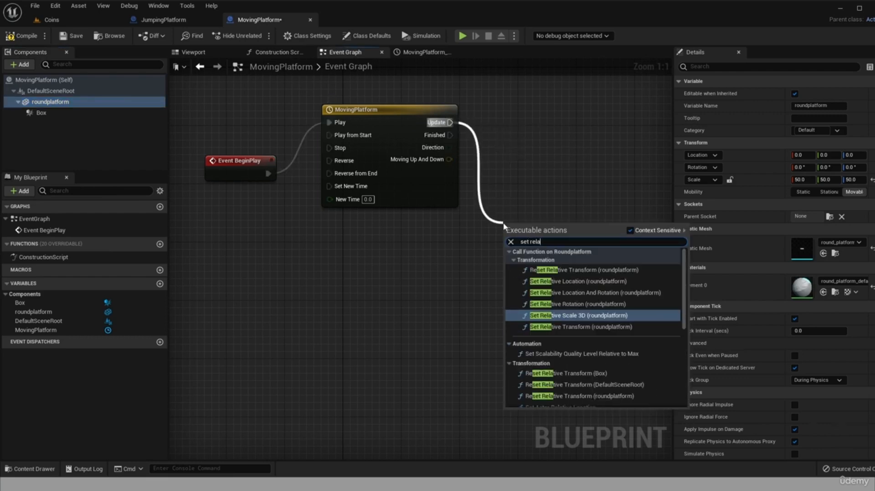
text(tive)
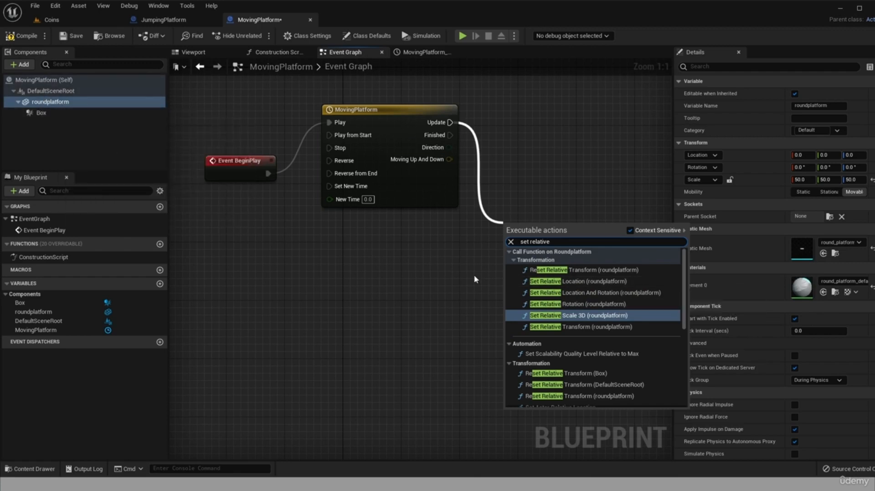
click(560, 281)
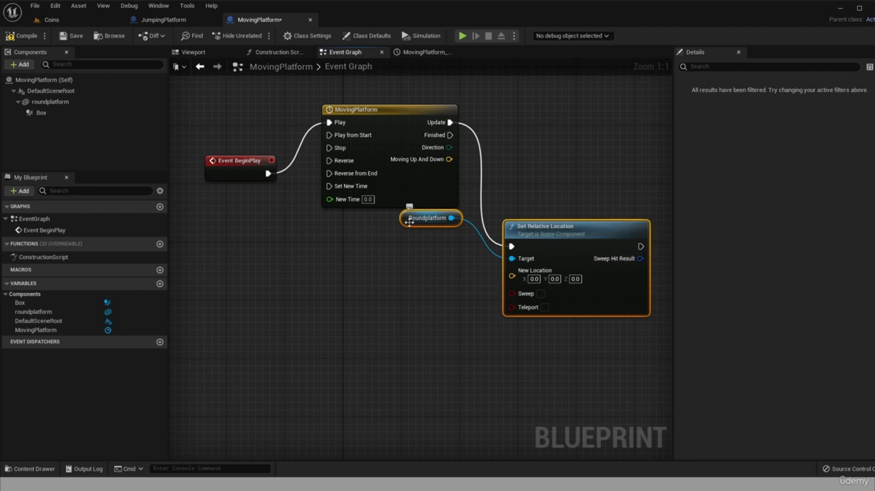
drag(406, 224, 393, 249)
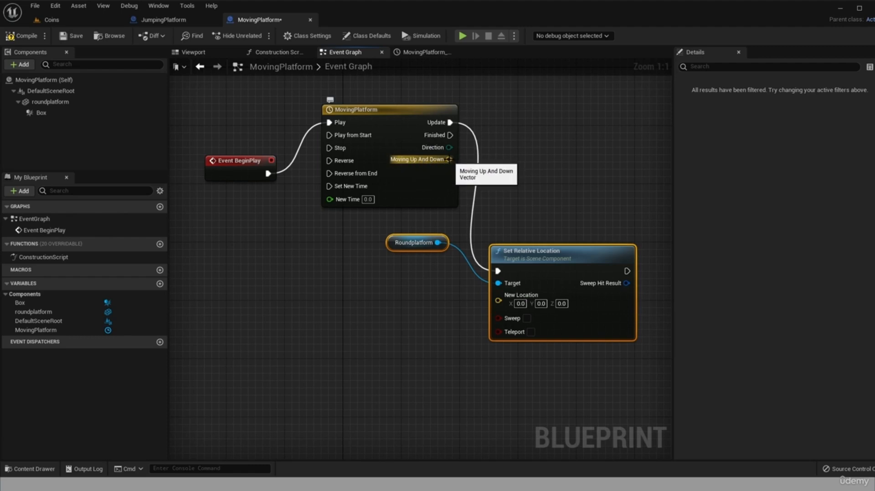
Connect the timeline's Moving Up And Down output to Set Relative Location's New Location and tidy the node positions.
drag(448, 159, 496, 296)
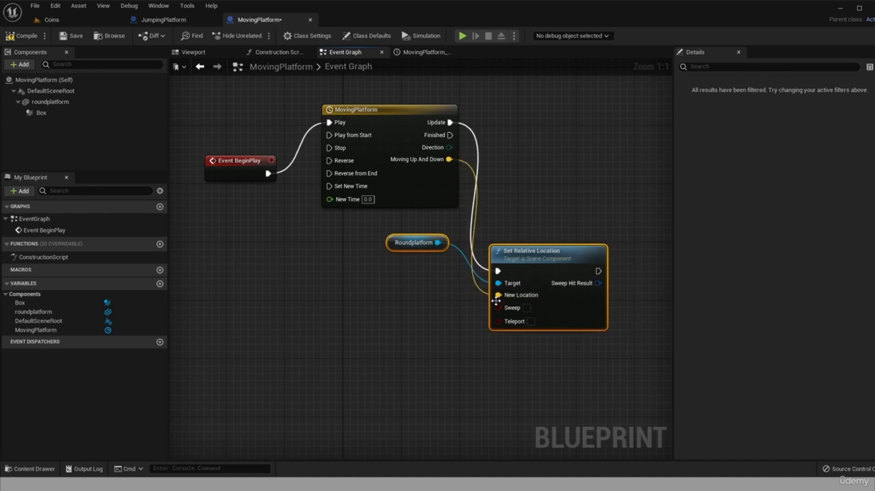
drag(534, 258, 563, 226)
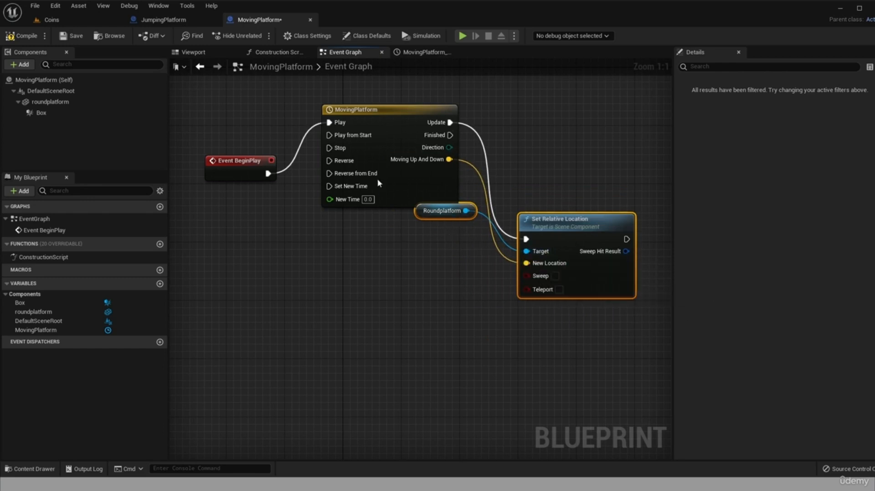
mouse_move(458, 216)
mouse_down()
mouse_move(444, 251)
mouse_move(444, 242)
mouse_up()
Add a Delay node with a duration of 3.0 after Set Relative Location, align it, and save the blueprint.
mouse_move(386, 381)
mouse_down()
mouse_move(523, 409)
mouse_move(710, 399)
mouse_move(576, 381)
mouse_up()
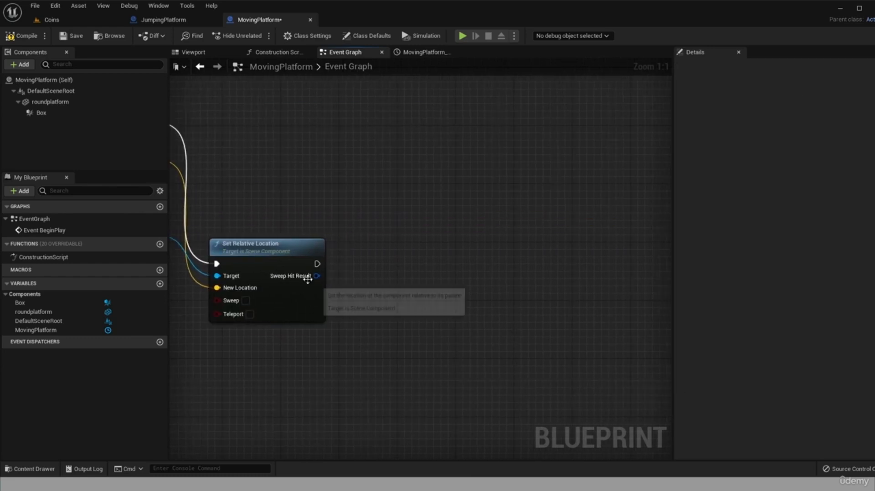
drag(317, 264, 360, 285)
text(delay)
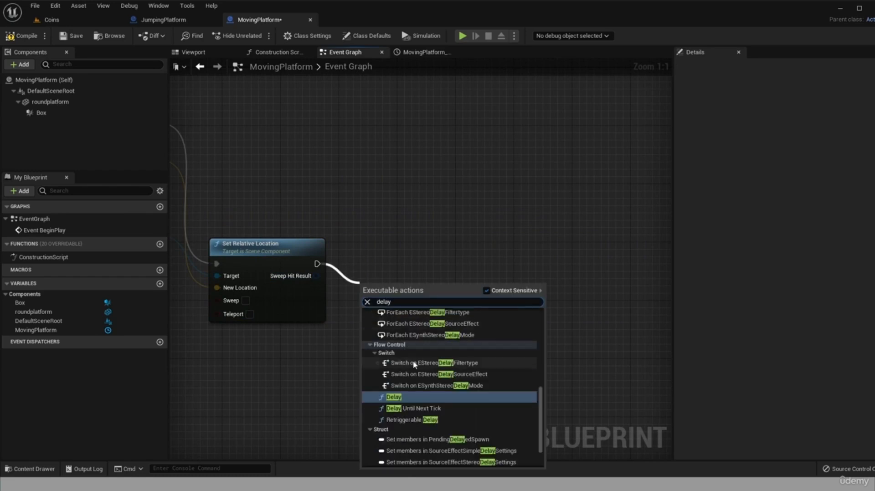
click(401, 398)
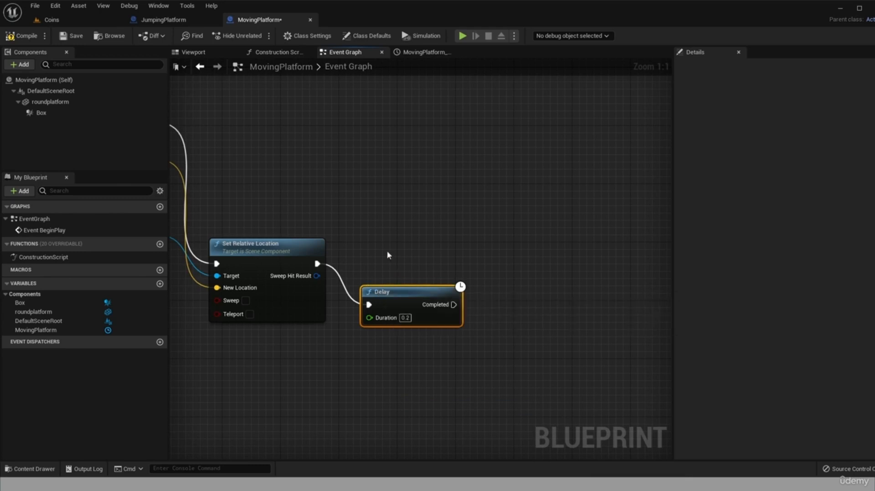
drag(402, 292, 423, 256)
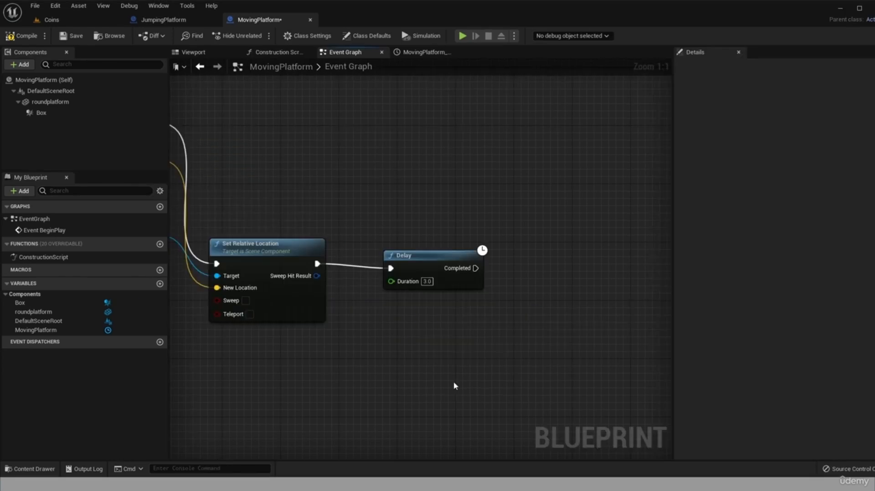
drag(453, 381, 396, 400)
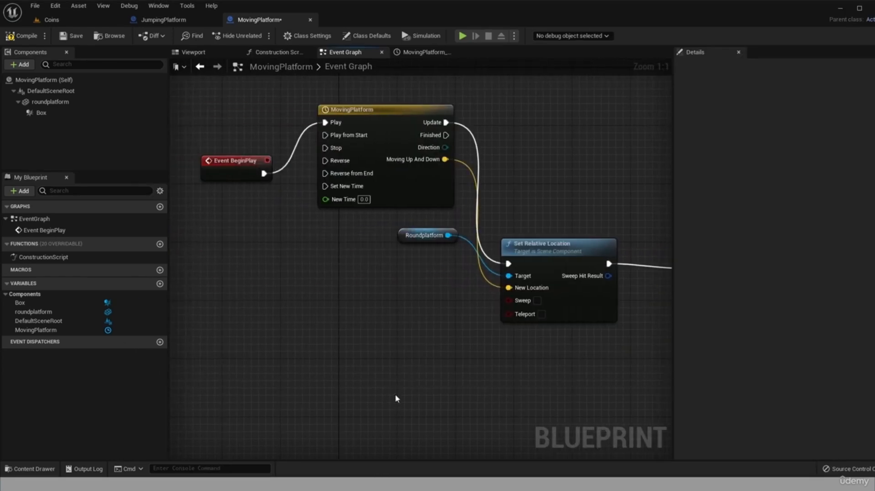
click(71, 39)
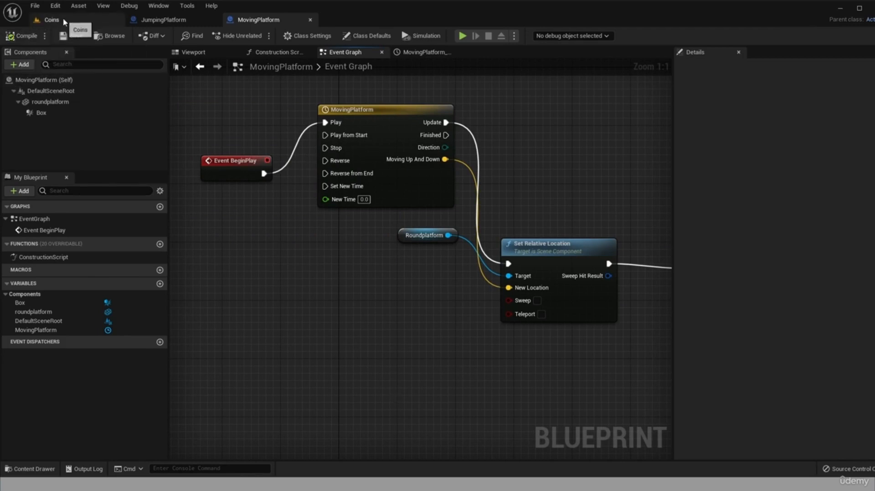
Place a MovingPlatform in the Coins level beside the other platforms, at about X -1170, Y 810, Z 110.
click(63, 20)
scroll(488, 270, down, 2)
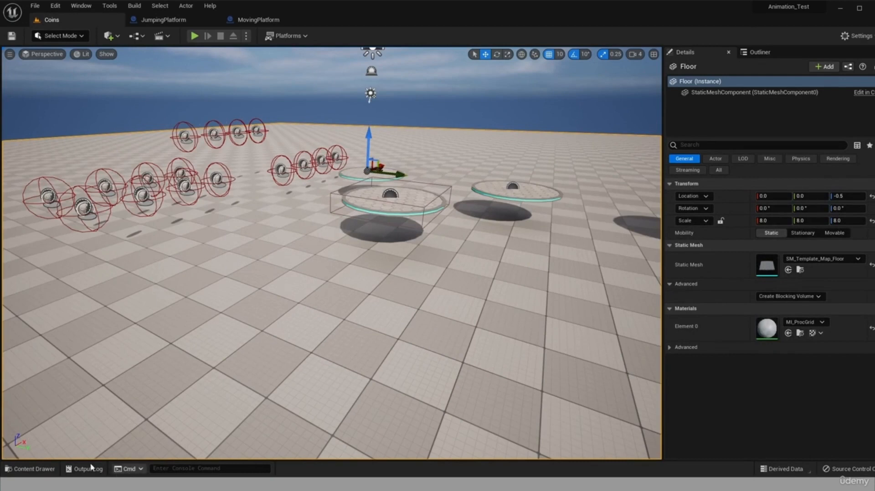
click(23, 469)
drag(250, 381, 255, 191)
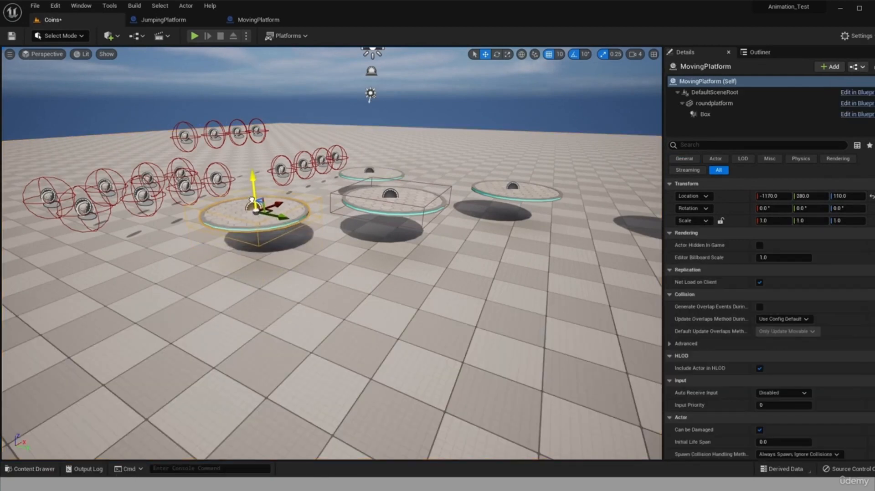
drag(279, 218, 557, 236)
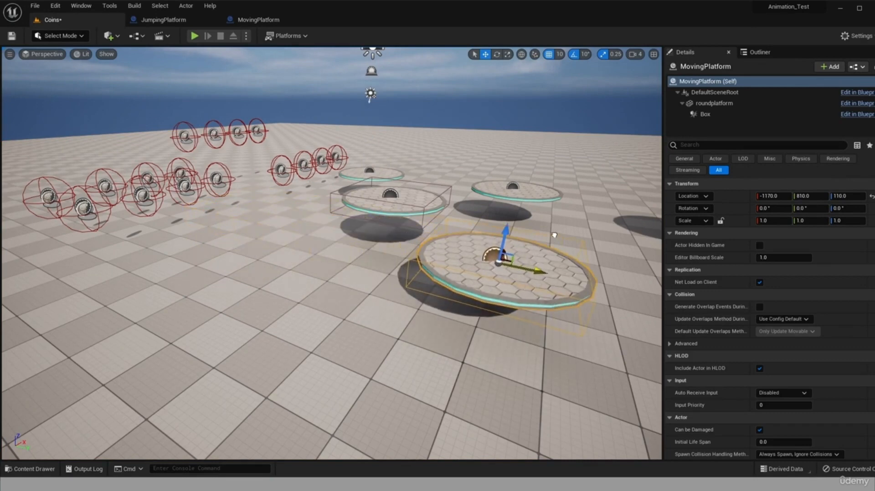
Play the Coins level, walk the character toward the new platform to check its movement, and stop playing.
click(194, 37)
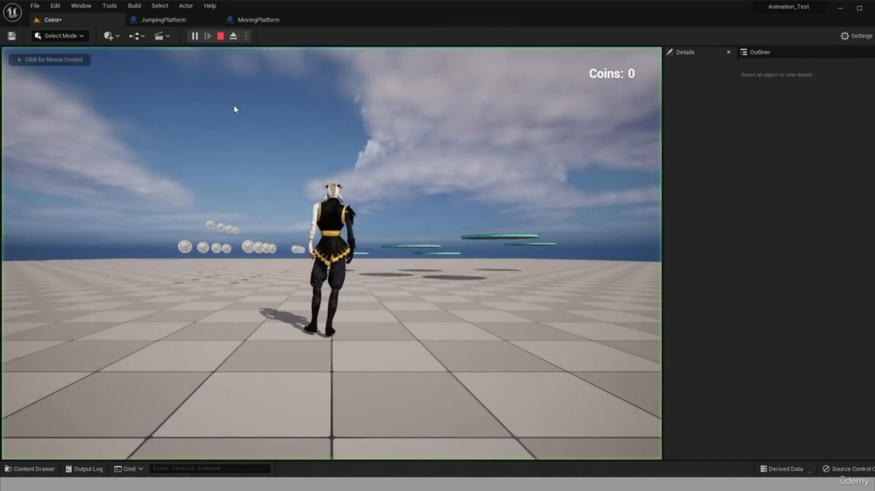
key(w)
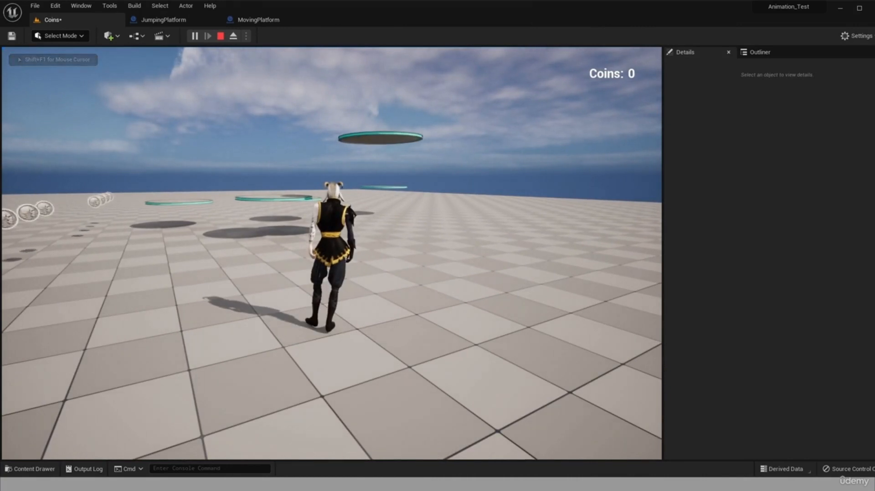
key(a)
key(w)
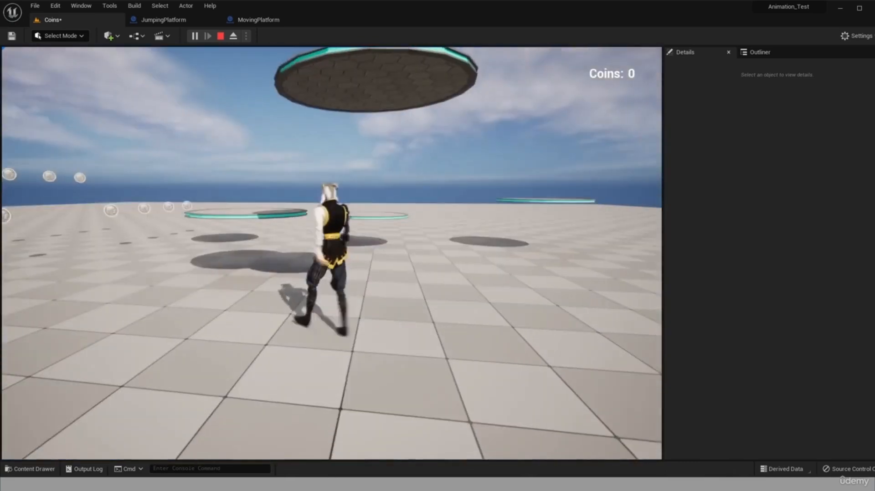
key(s)
key(w)
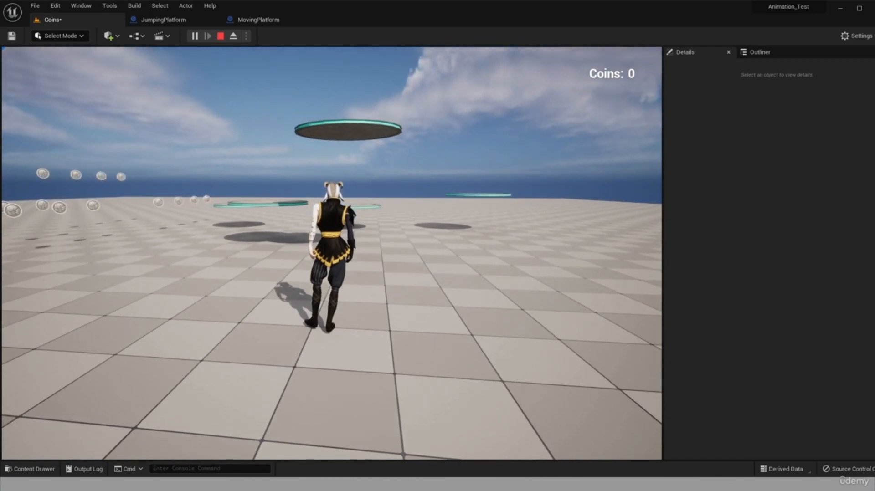
key(Escape)
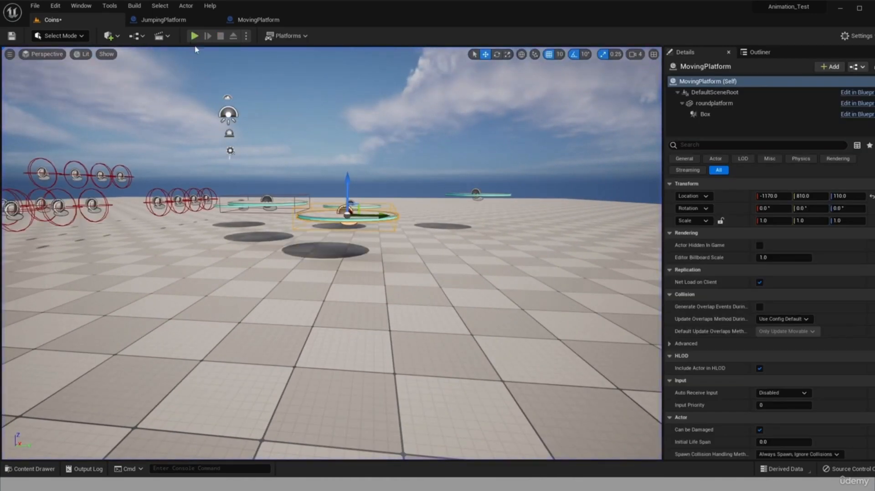
Play the Coins level, then run it again from the MovingPlatform blueprint to watch the platform and its node execution, and stop playing.
click(195, 36)
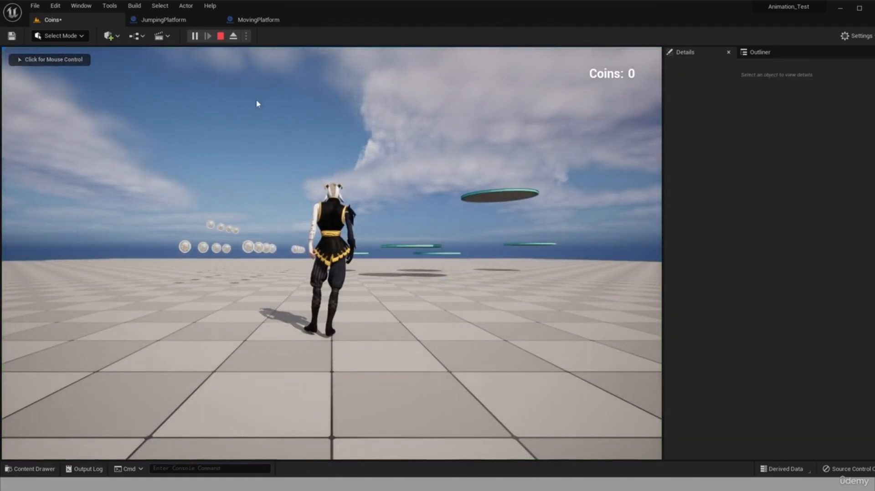
click(220, 36)
click(259, 19)
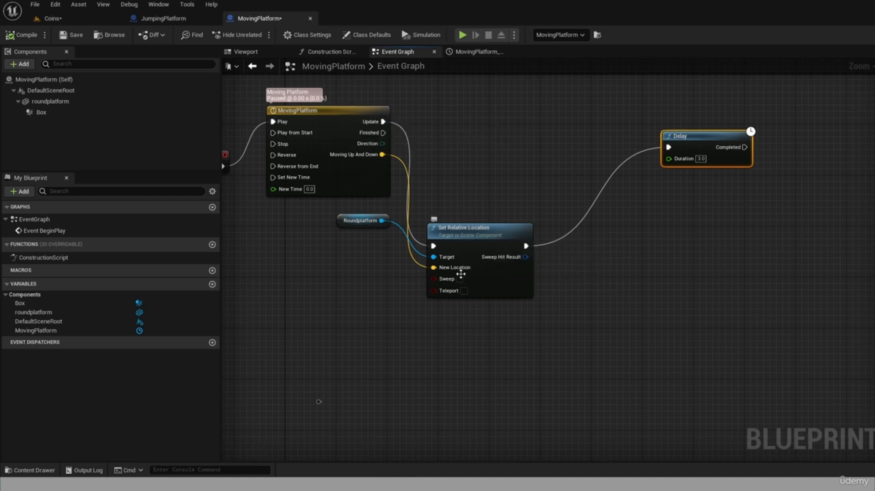
click(462, 35)
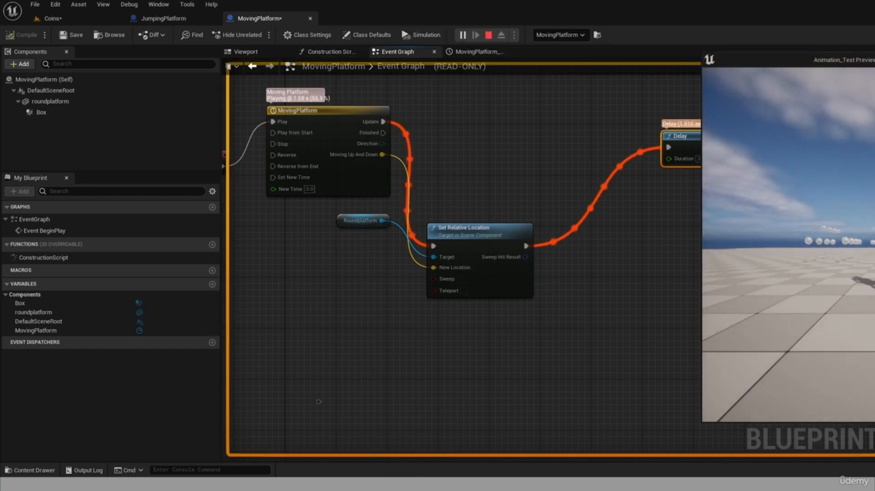
drag(866, 60, 587, 51)
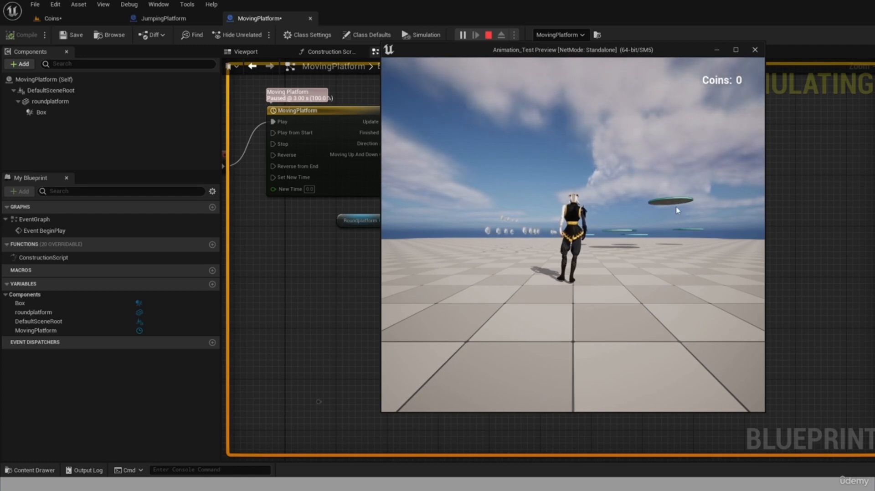
key(Escape)
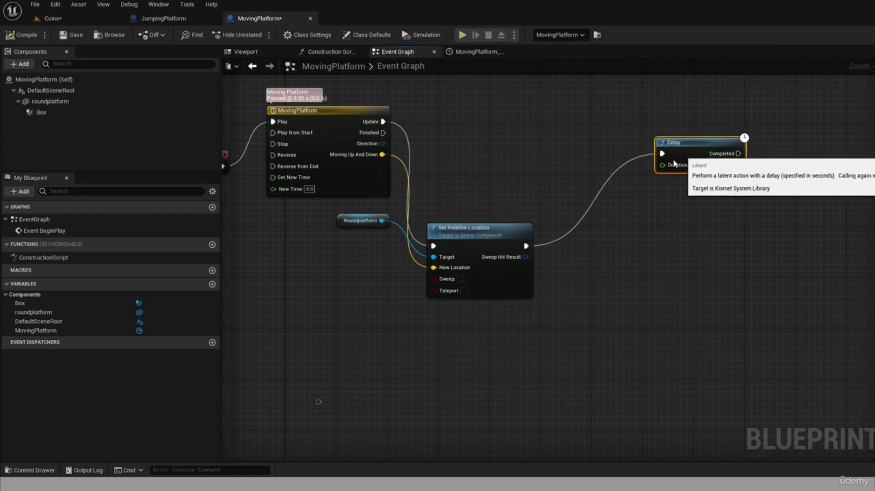
Move the Delay node closer to Set Relative Location, add a Boolean variable named bottom, and save and compile the blueprint.
drag(688, 141, 612, 201)
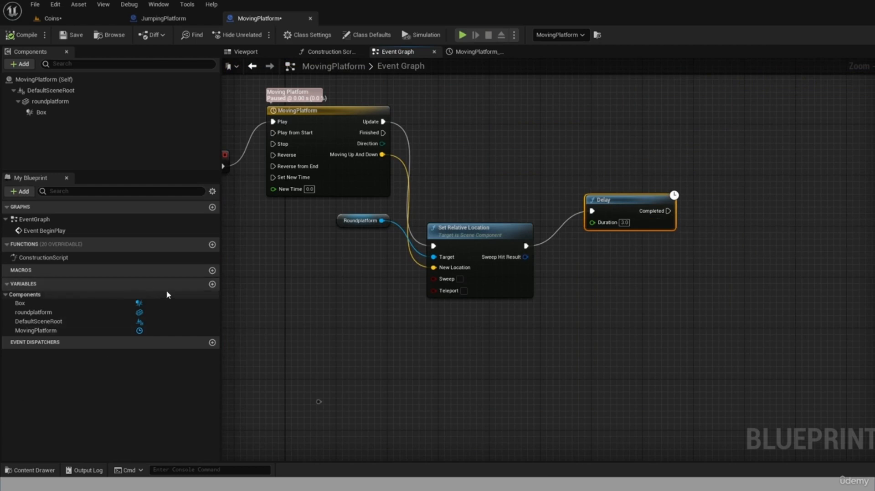
click(212, 284)
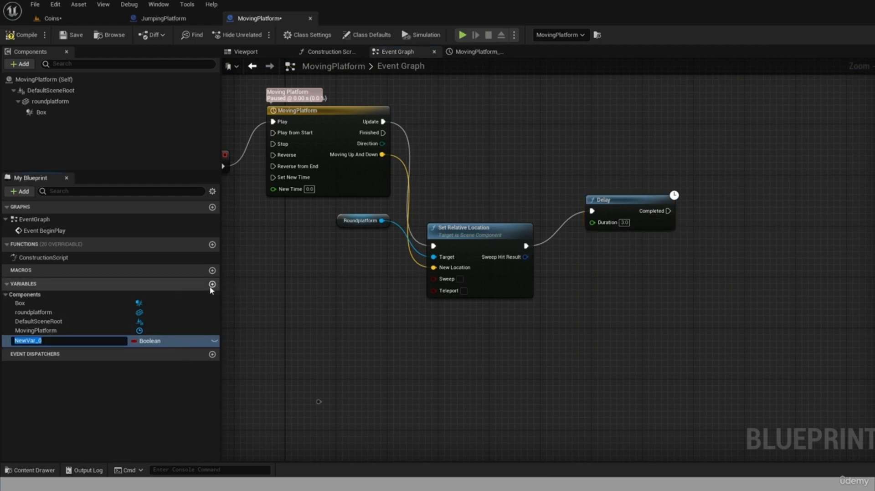
text(bottom)
key(Return)
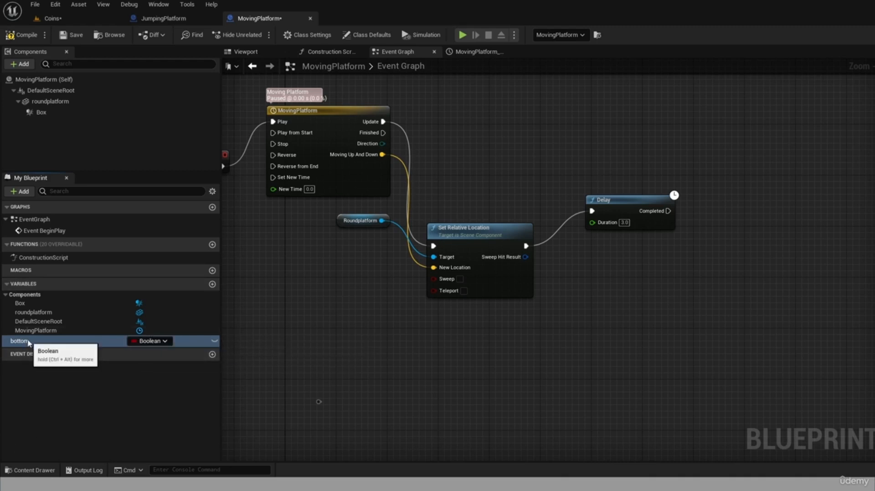
click(73, 35)
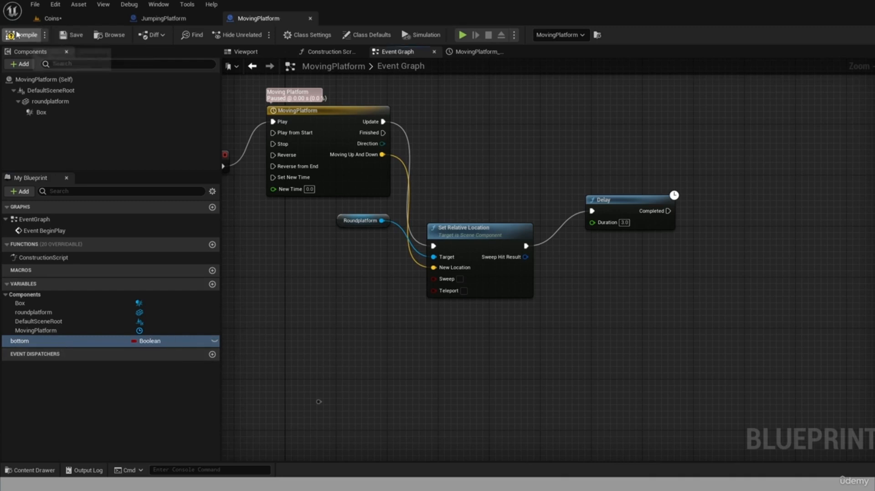
click(17, 34)
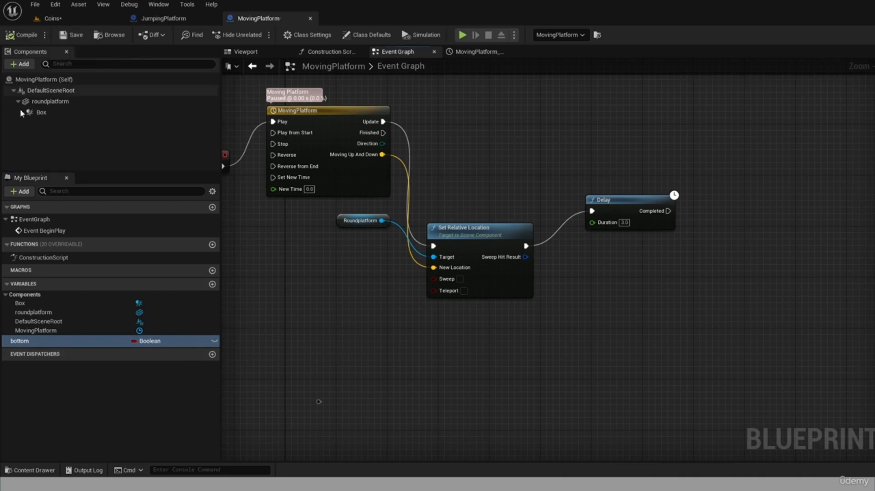
Set the bottom variable's default value to true and run a play preview to watch the platform.
click(30, 342)
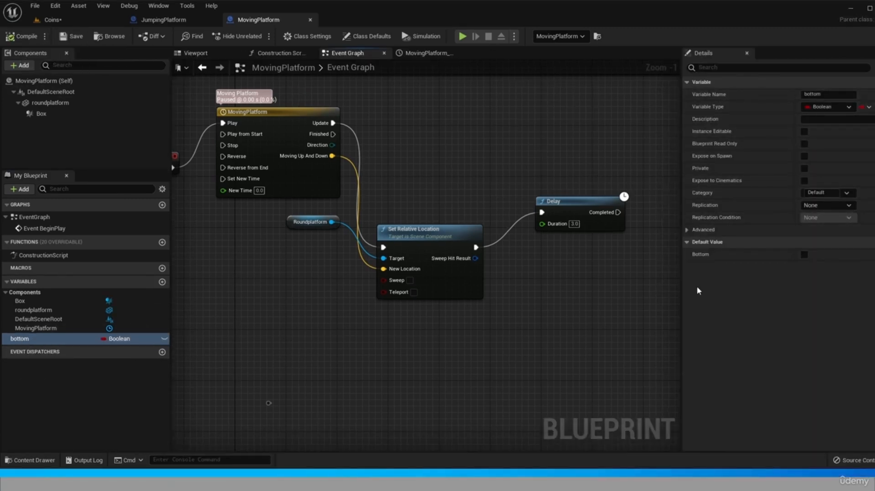
click(803, 258)
click(462, 38)
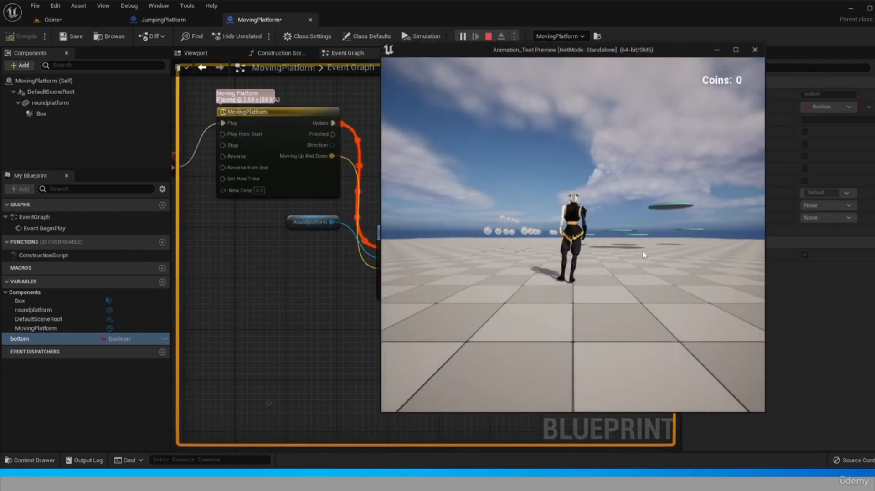
click(755, 50)
Examine the MovingPlatform node chain and the timeline's length and moving up and down track.
drag(605, 274, 474, 262)
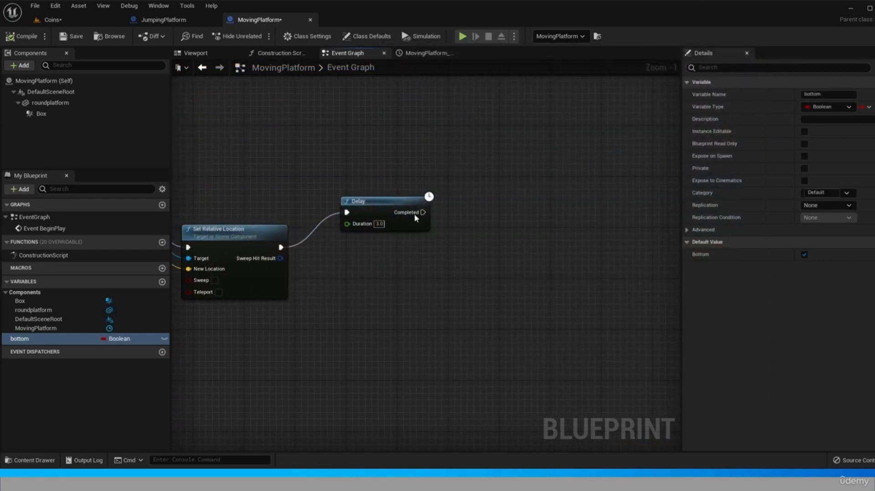
scroll(417, 249, down, 6)
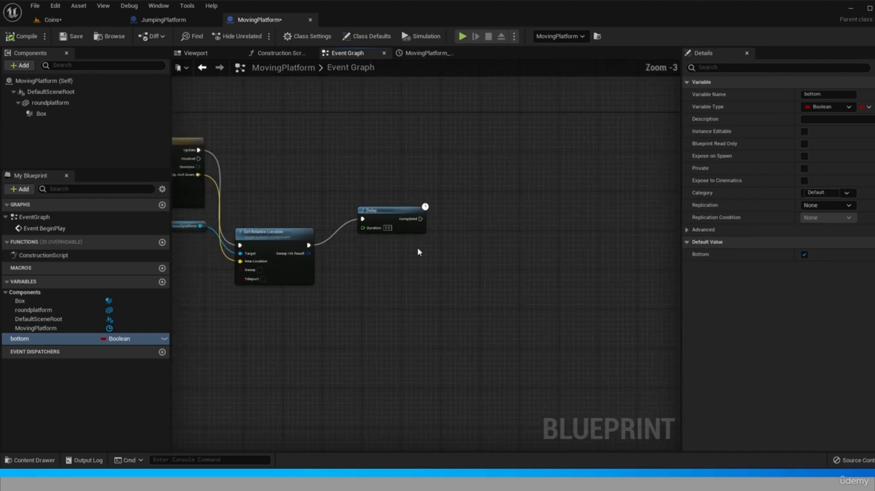
scroll(416, 253, up, 4)
scroll(319, 219, up, 1)
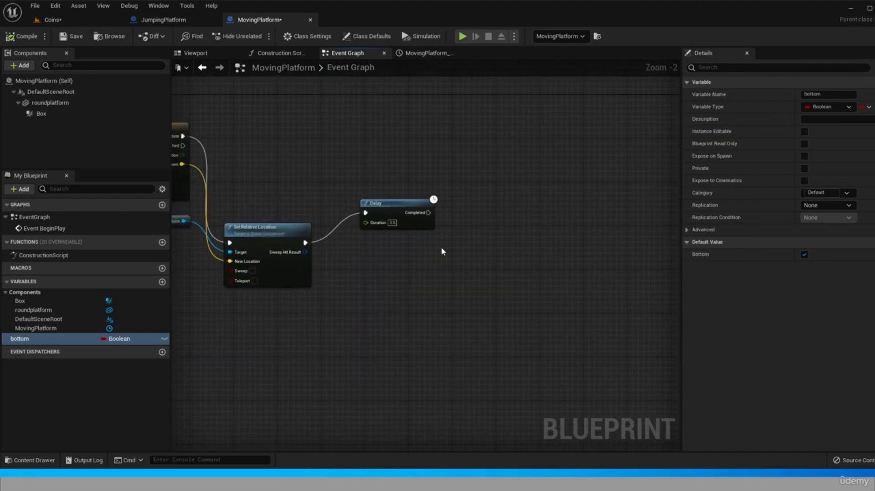
drag(459, 246, 343, 231)
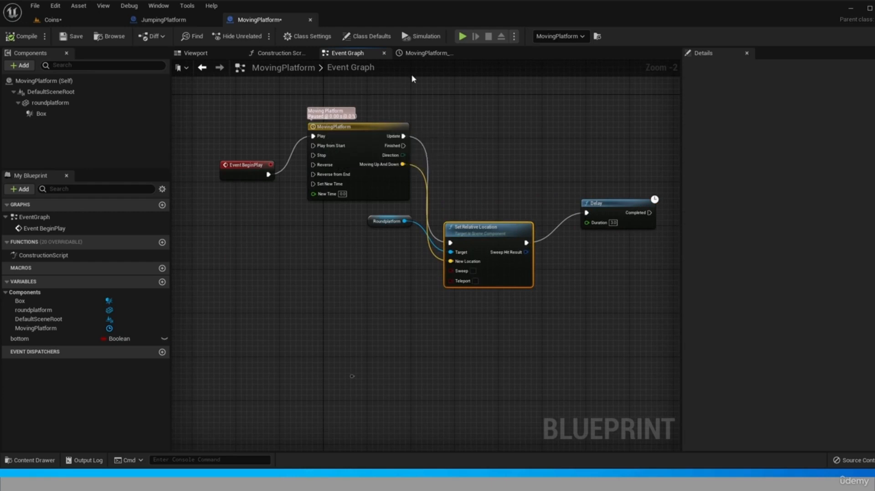
click(425, 53)
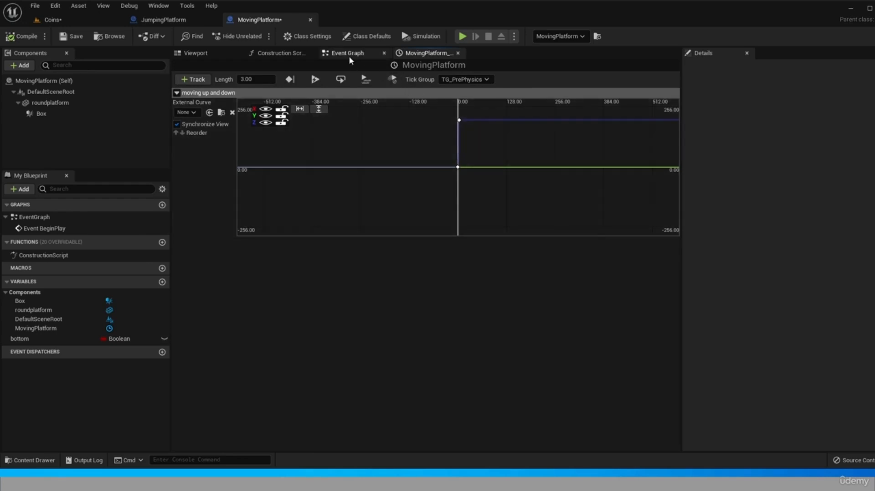
click(349, 54)
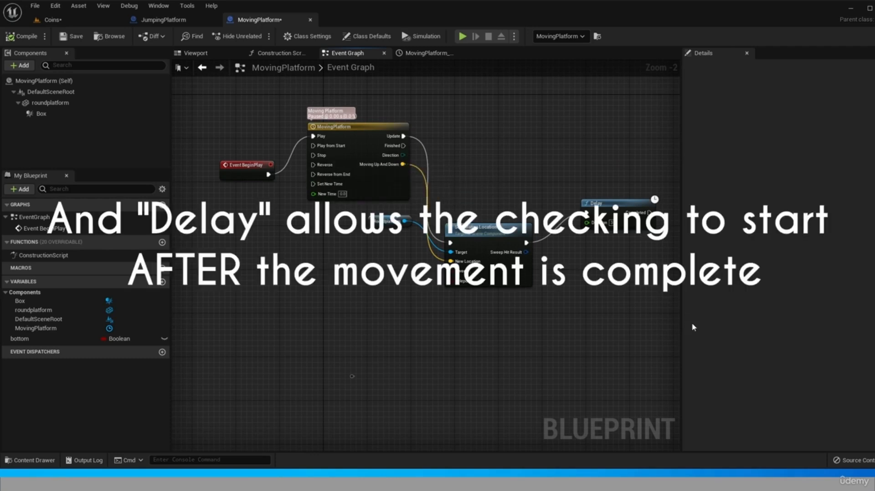
Add a Branch node after the Delay's Completed output and connect a getter of the bottom variable to its Condition.
drag(608, 298, 515, 296)
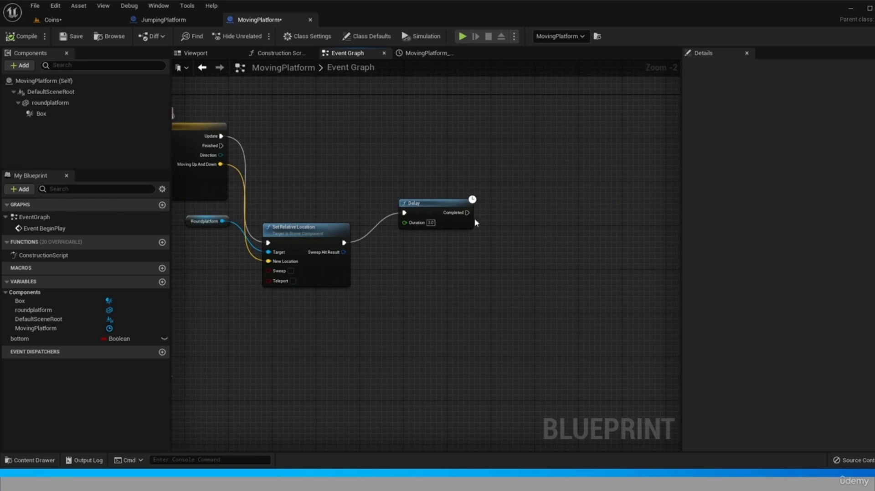
drag(469, 213, 516, 253)
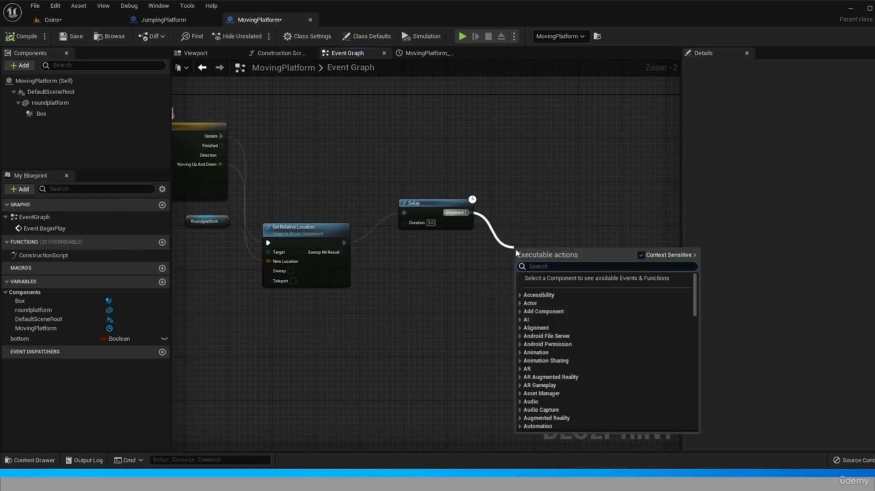
text(bra)
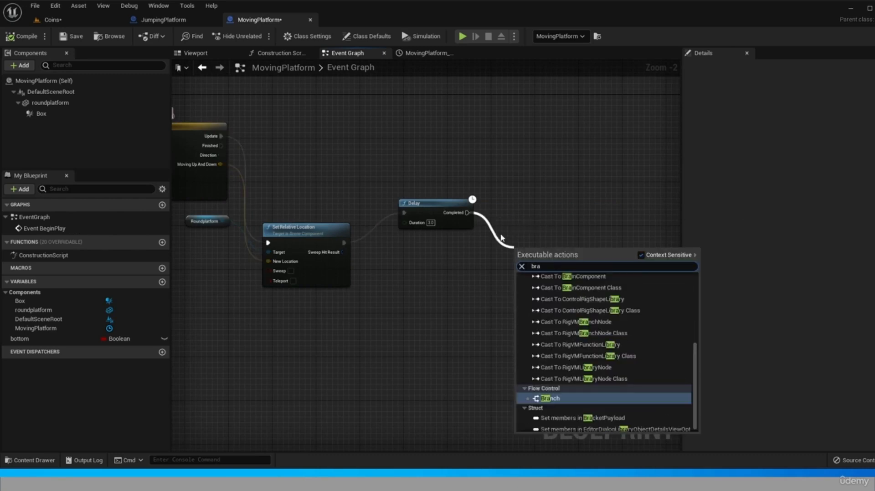
text(nch)
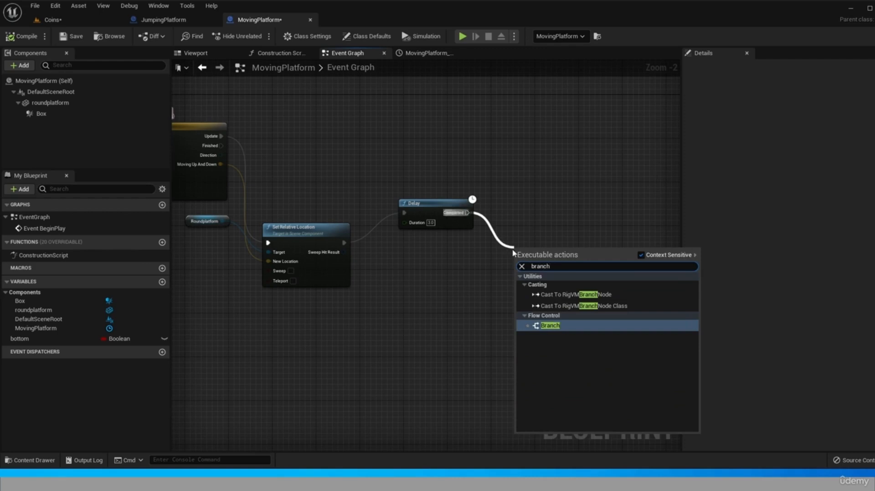
click(548, 327)
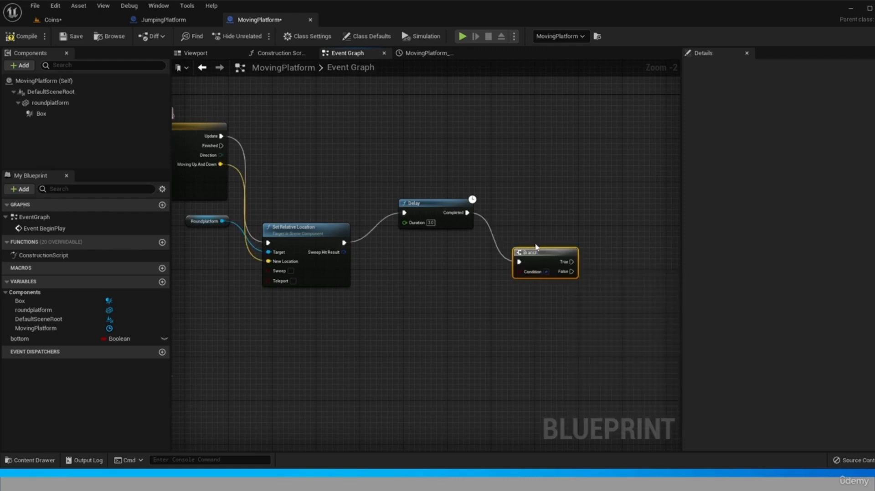
scroll(535, 251, up, 2)
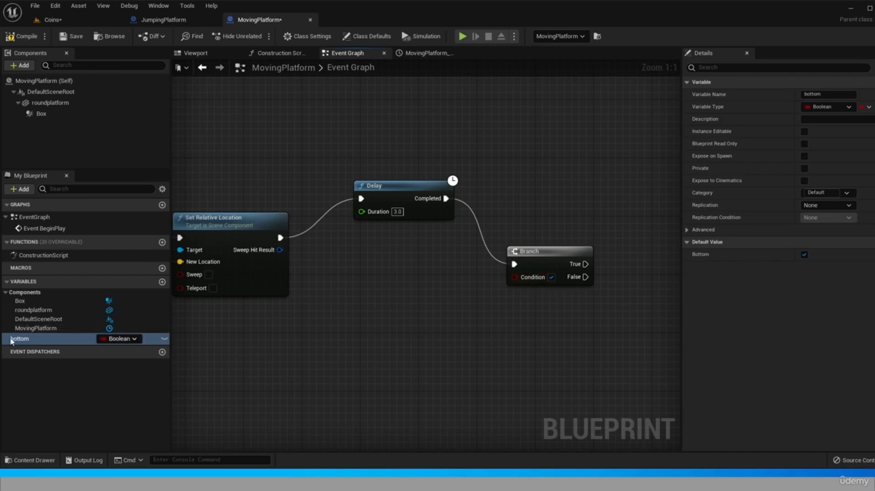
drag(19, 338, 513, 276)
click(403, 310)
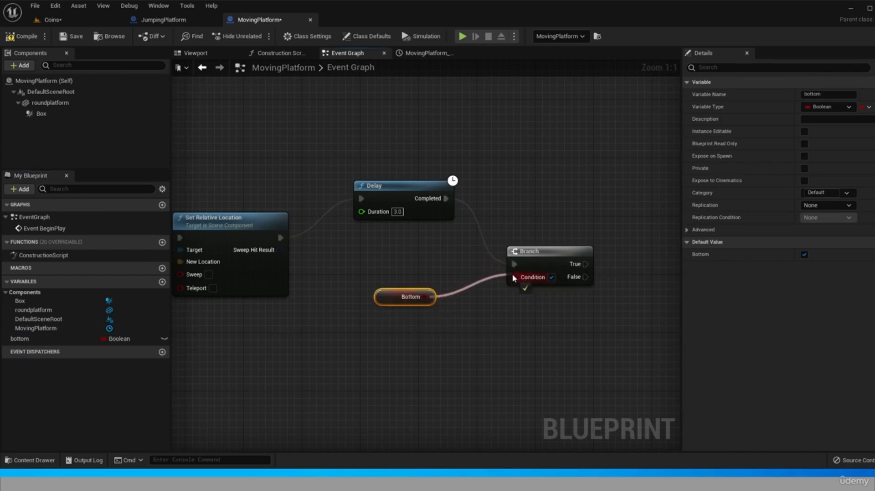
Add a Set node for bottom on the Branch's False output and set its Bottom value to true.
drag(529, 378, 680, 355)
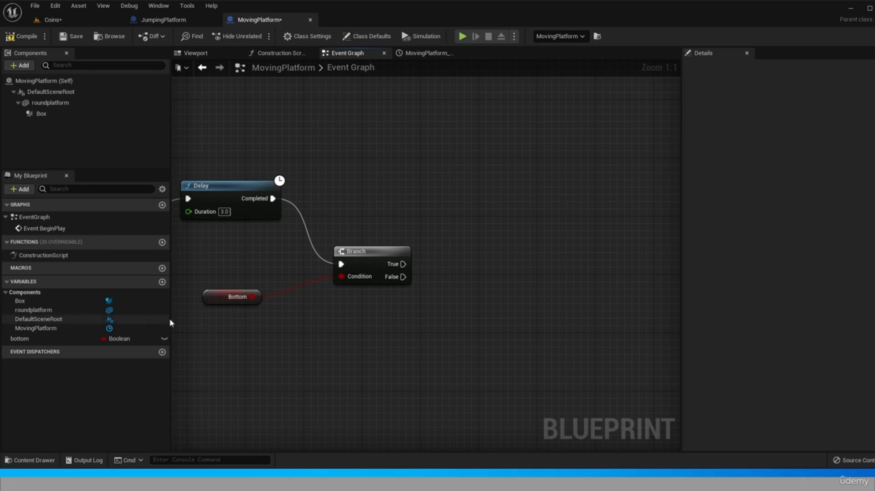
drag(23, 339, 448, 302)
click(510, 275)
drag(402, 276, 464, 311)
click(402, 294)
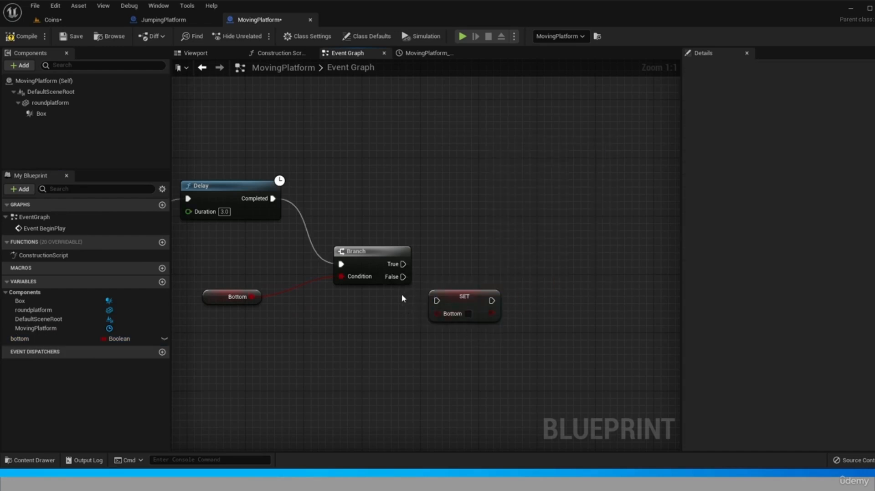
drag(403, 277, 437, 300)
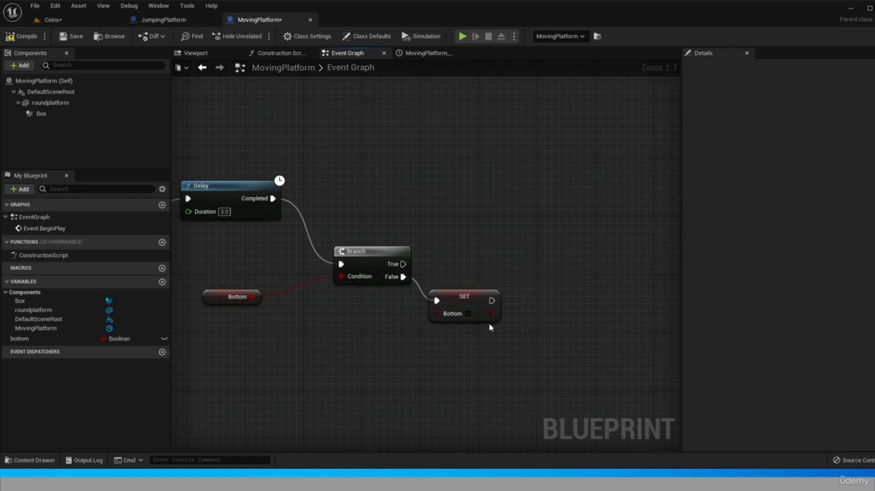
click(468, 314)
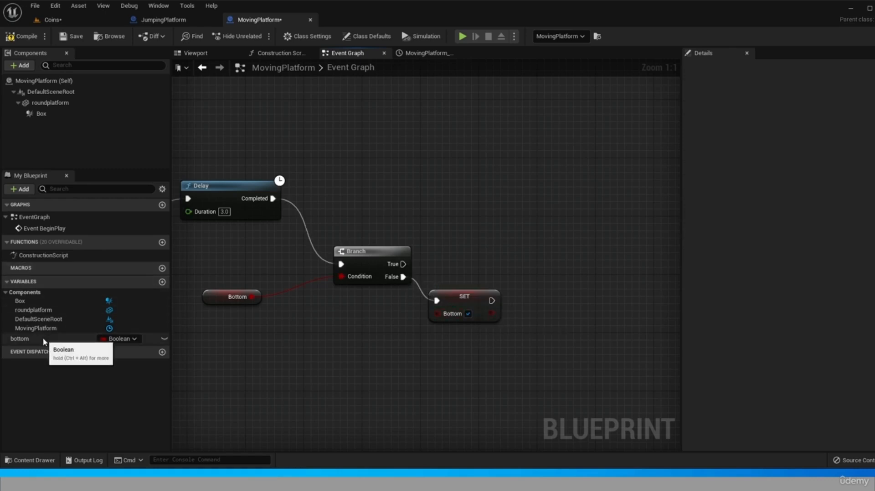
Add a second Set node for bottom, with Bottom left false, and connect it to the Branch's True output.
drag(44, 340, 447, 216)
click(467, 229)
drag(403, 264, 434, 223)
Wire both Set Bottom execution outputs back into the MovingPlatform timeline, the False-side one into Play.
right_drag(504, 319, 496, 336)
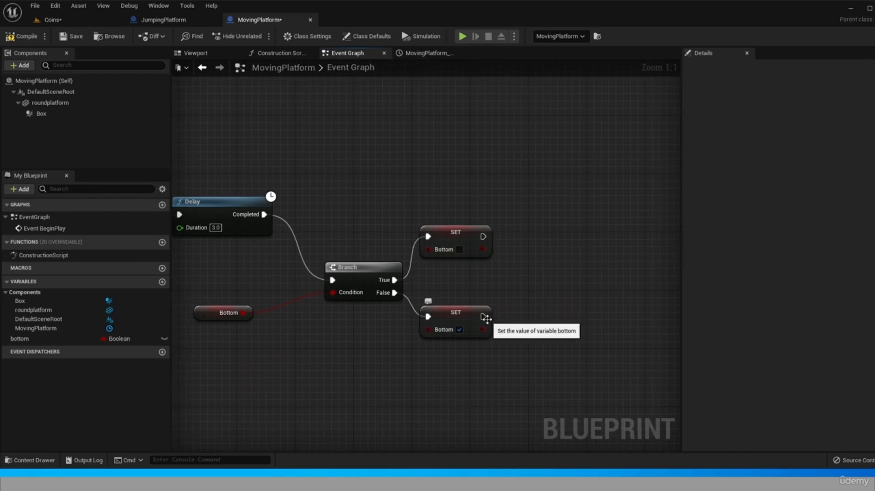
drag(482, 316, 402, 112)
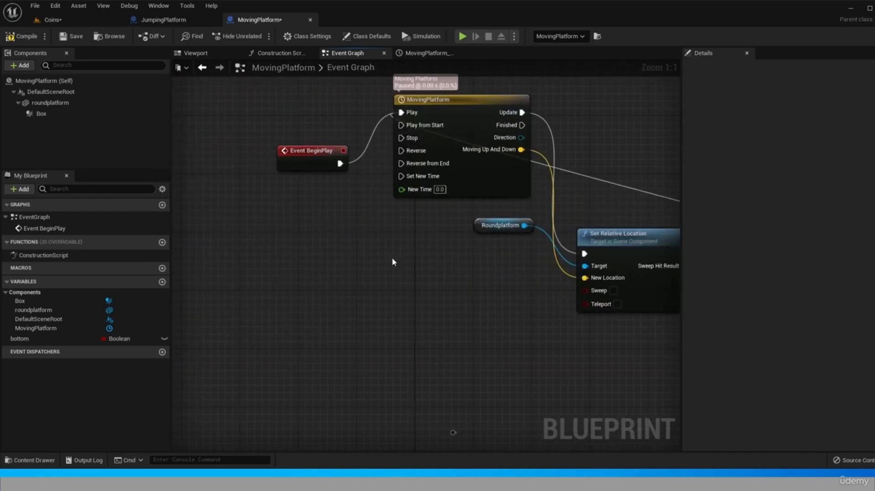
drag(392, 258, 196, 329)
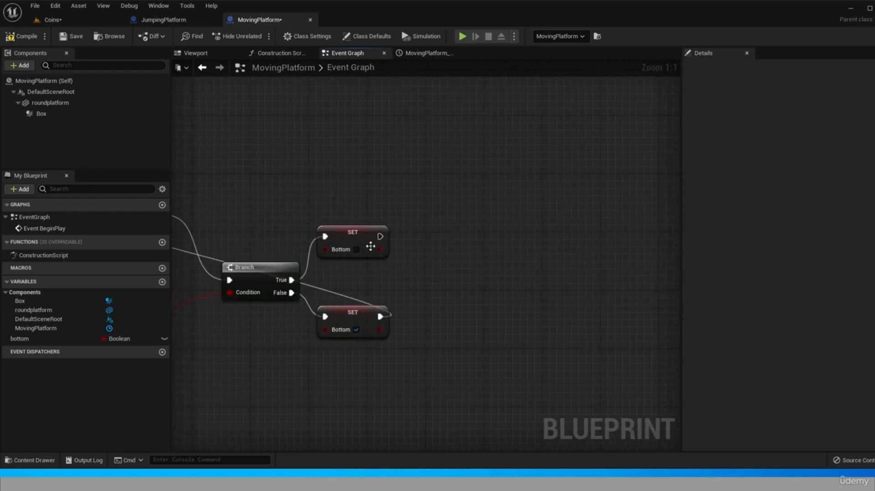
drag(380, 237, 393, 151)
drag(321, 284, 645, 349)
Compile the MovingPlatform blueprint, run a play preview to check the platform's up and down movement, and stop it.
click(23, 37)
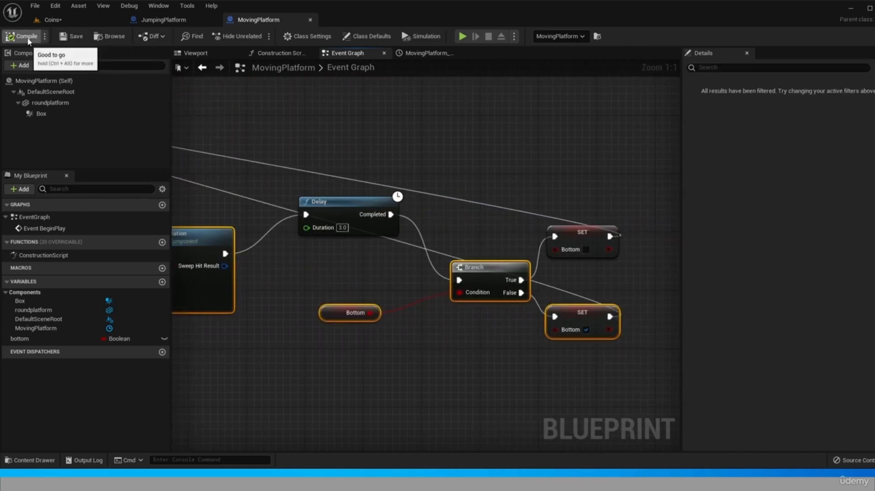
click(464, 39)
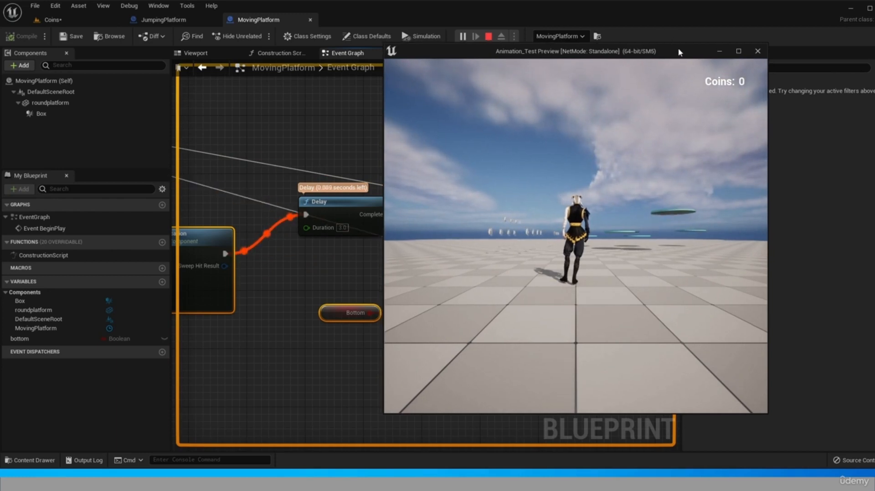
key(Escape)
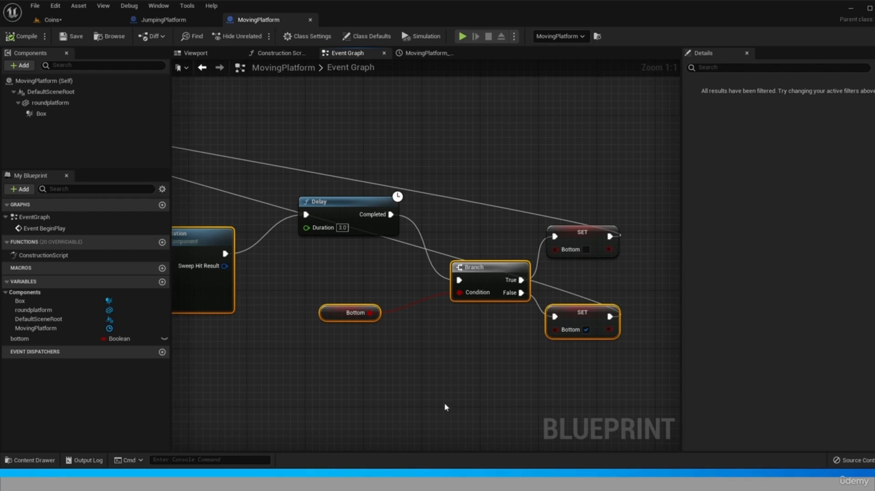
Examine the MovingPlatform event graph and the moving up and down curve in its timeline.
drag(426, 390, 363, 361)
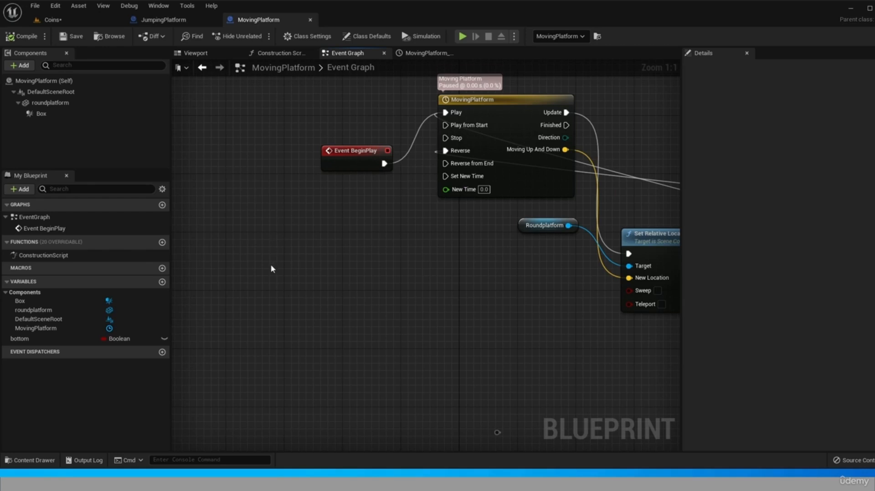
click(425, 52)
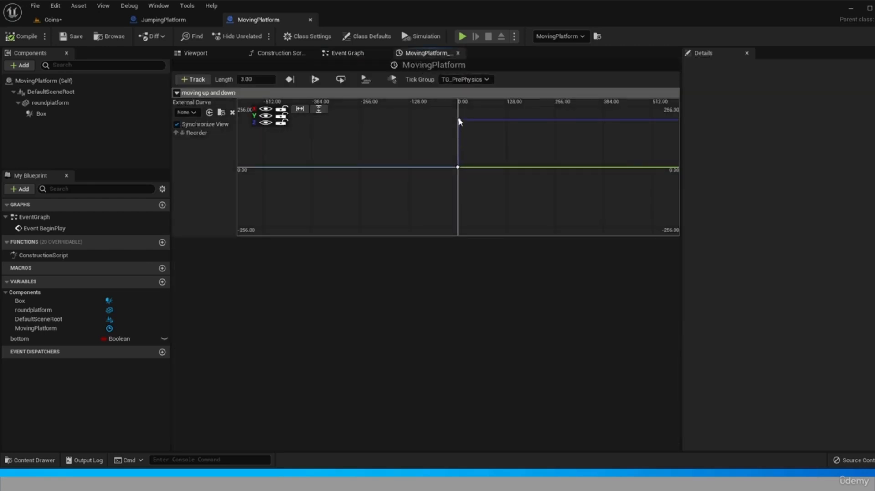
click(335, 55)
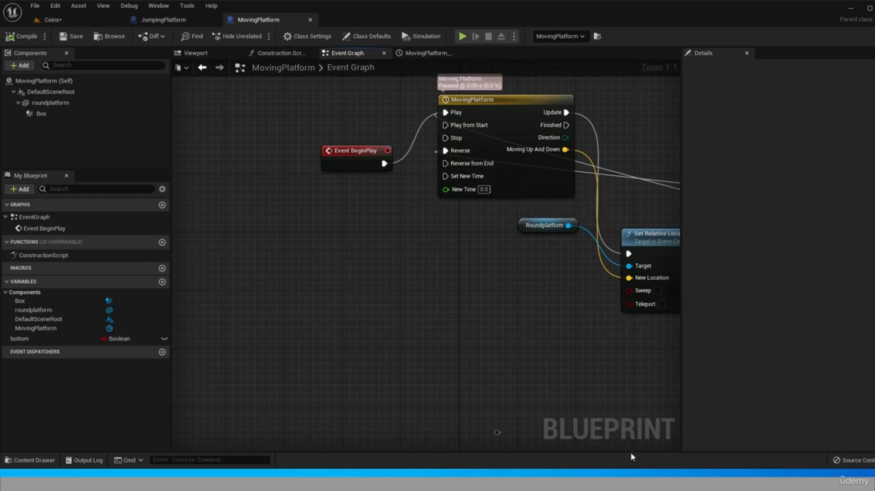
Run a play preview from the MovingPlatform blueprint, view it enlarged, and stop it.
click(462, 36)
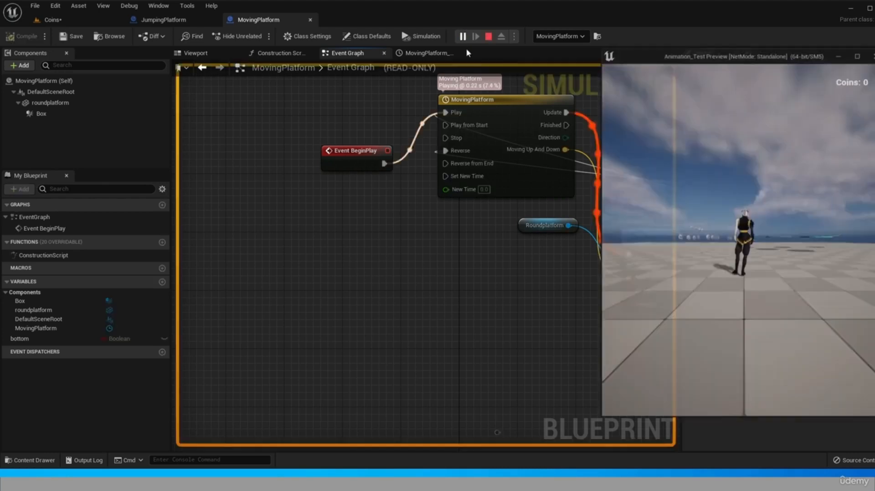
click(859, 55)
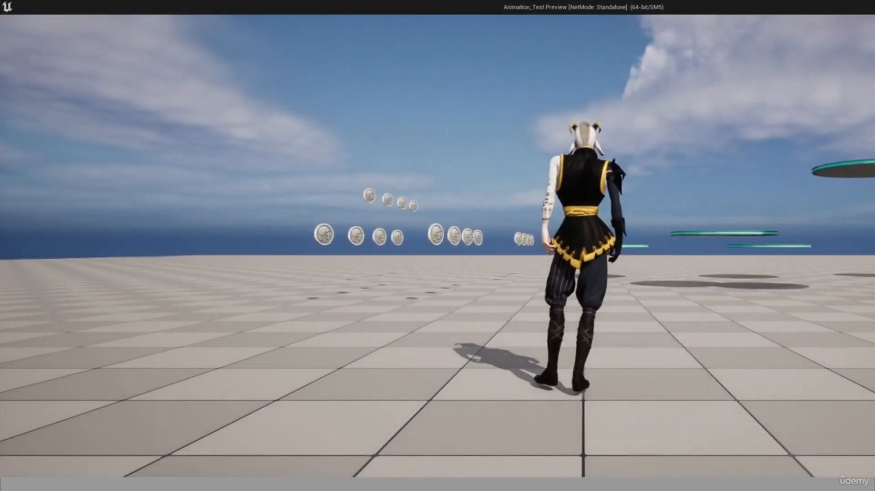
click(872, 6)
key(Escape)
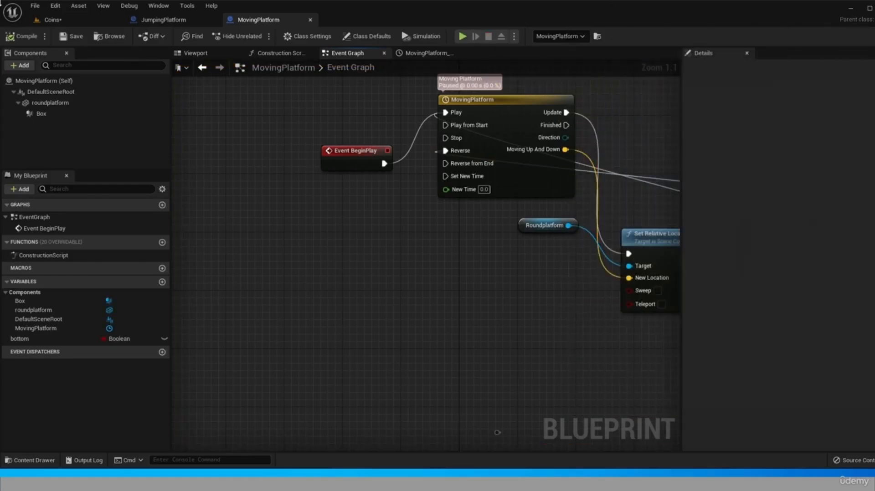
Play-test the Coins level, walking and jumping with the character near the moving platform, and stop the session.
click(51, 19)
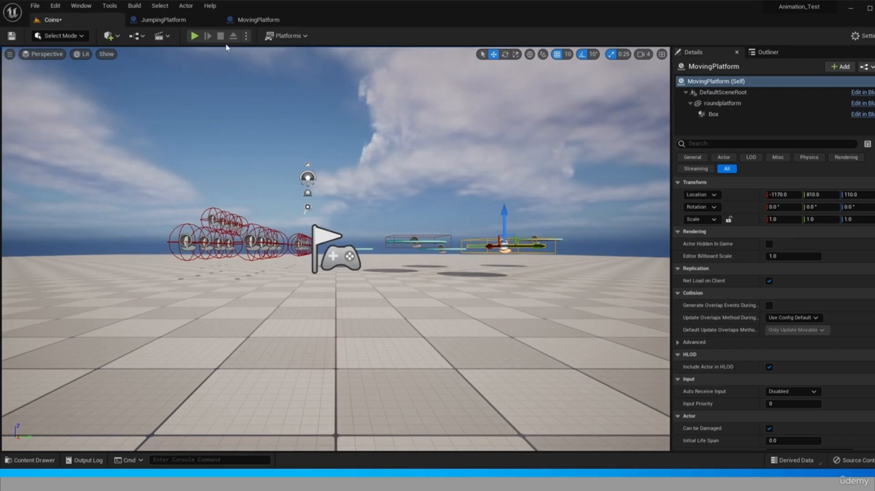
click(194, 36)
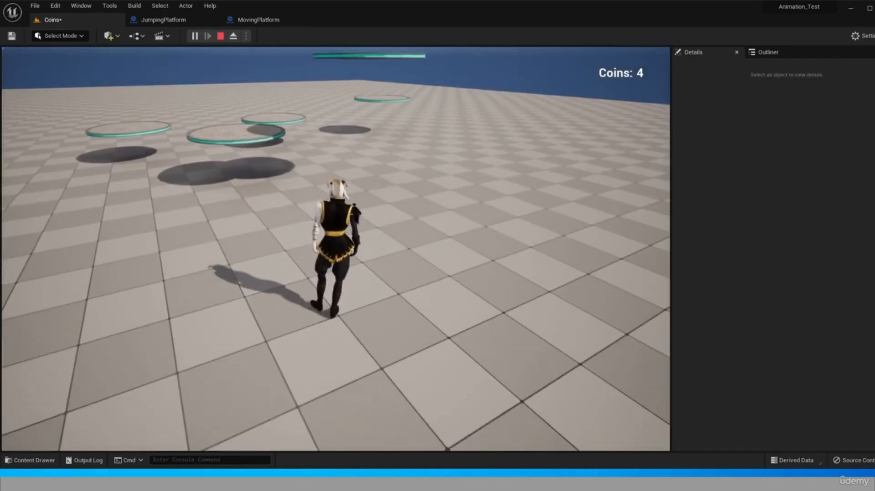
key(s)
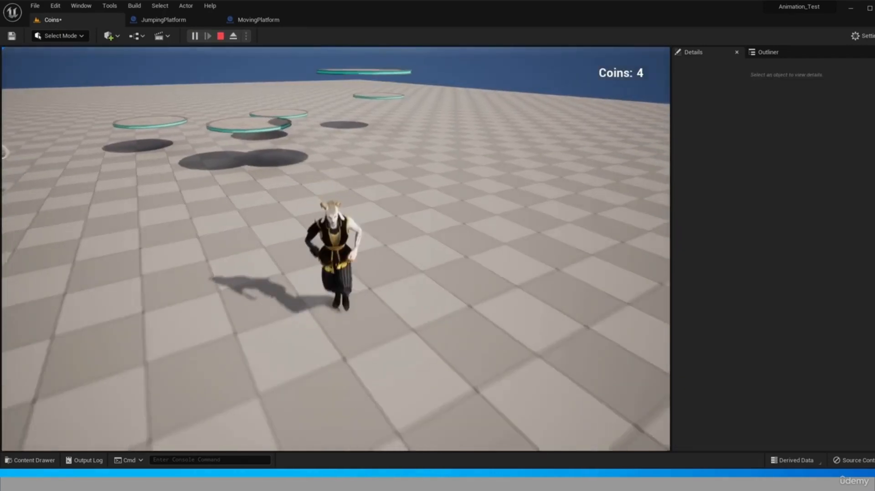
key(w)
key(w)
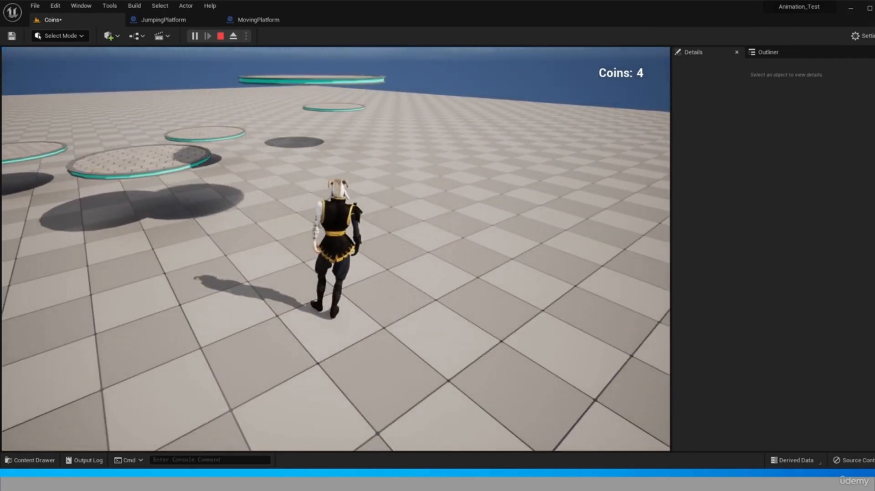
key(w)
key(space)
key(s)
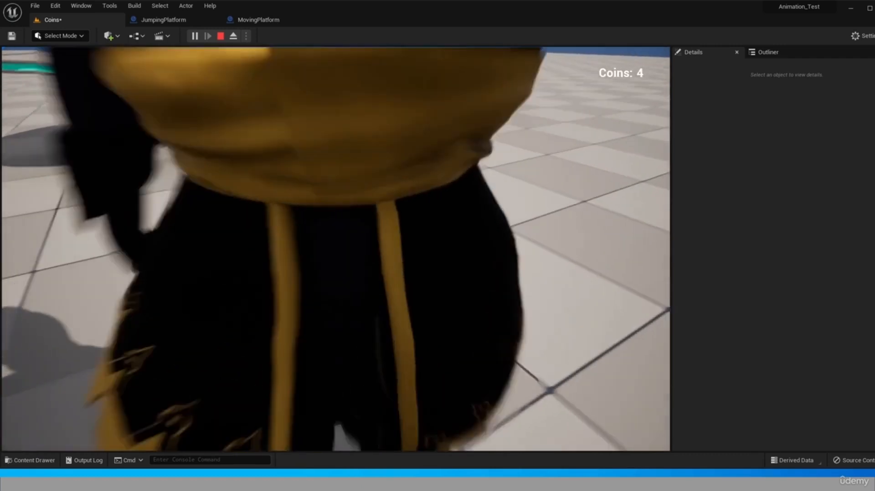
key(Escape)
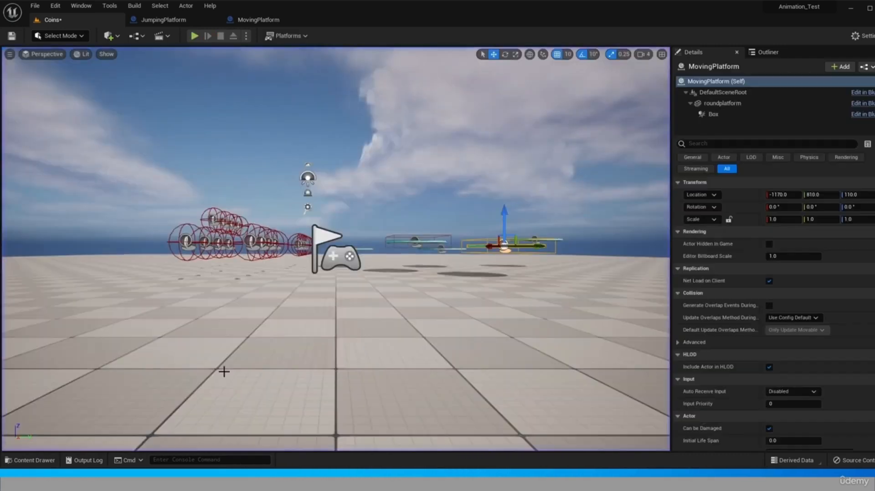
Move the MovingPlatform actor along Y to 1070 in the Coins level and play-test jumping toward it.
drag(518, 227, 440, 251)
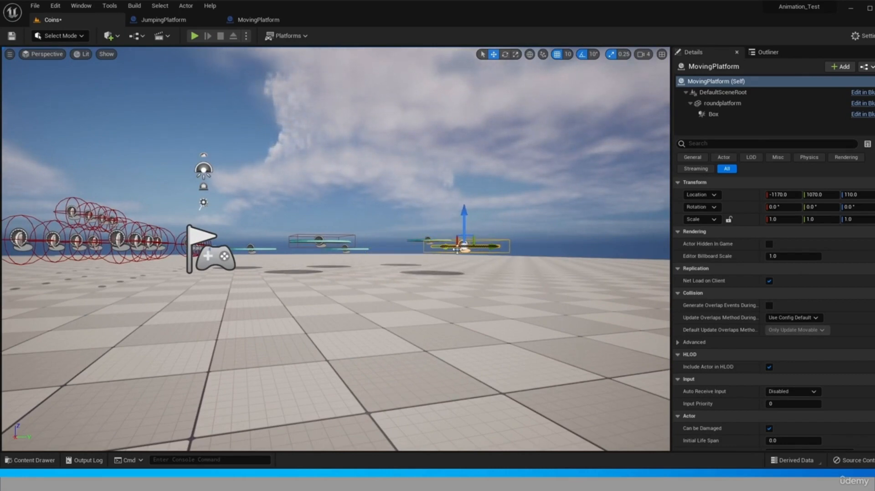
alt+drag(481, 280, 490, 359)
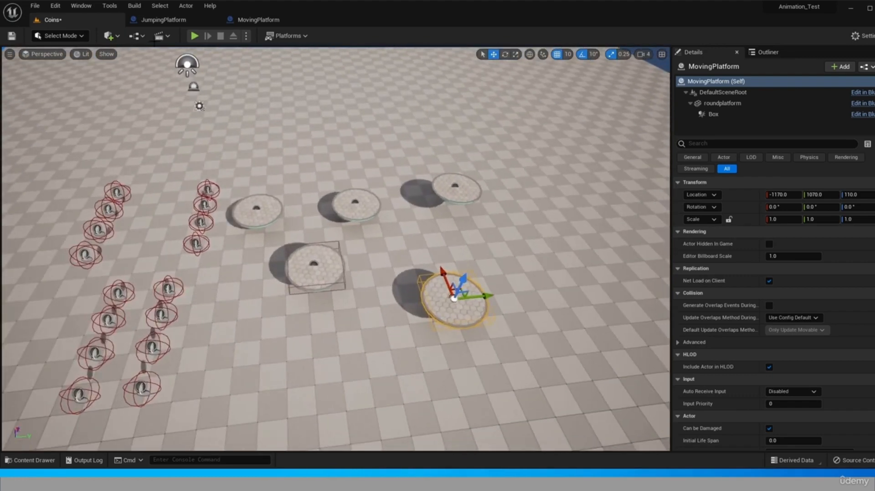
click(194, 36)
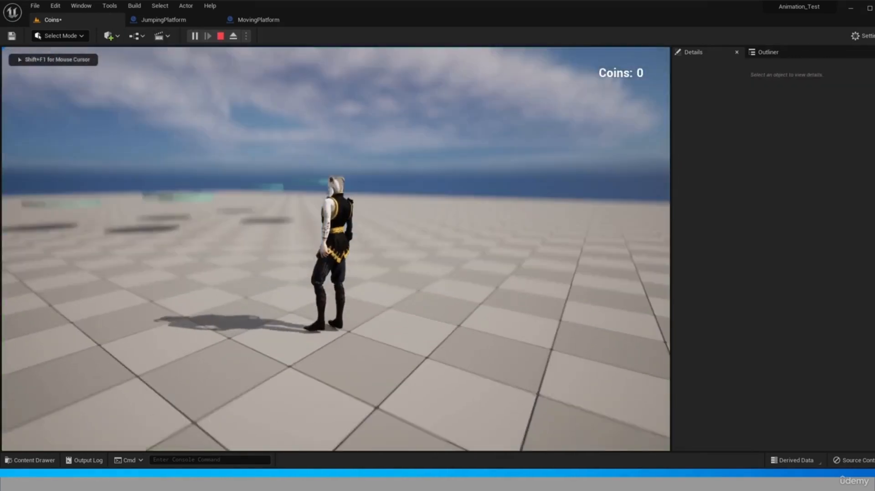
key(w)
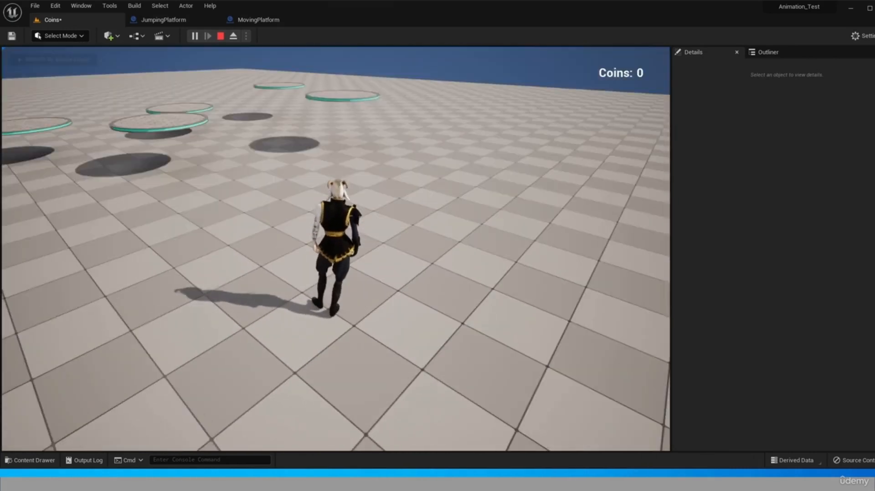
key(w)
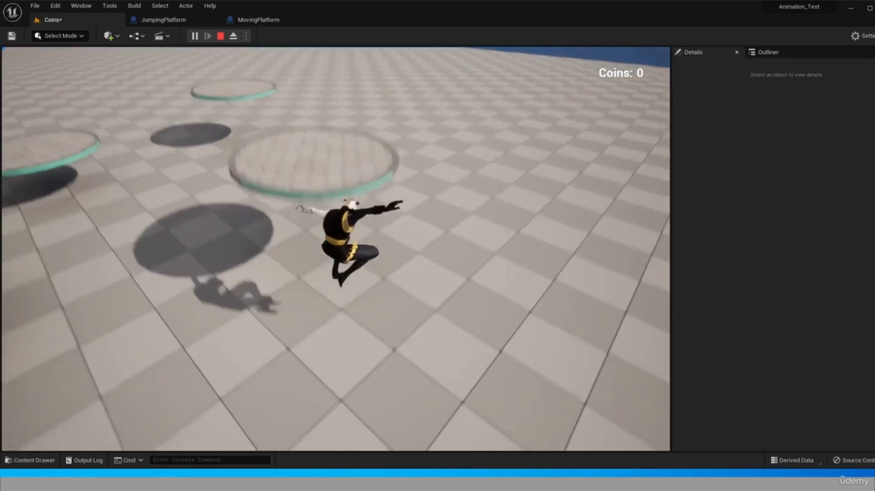
key(w)
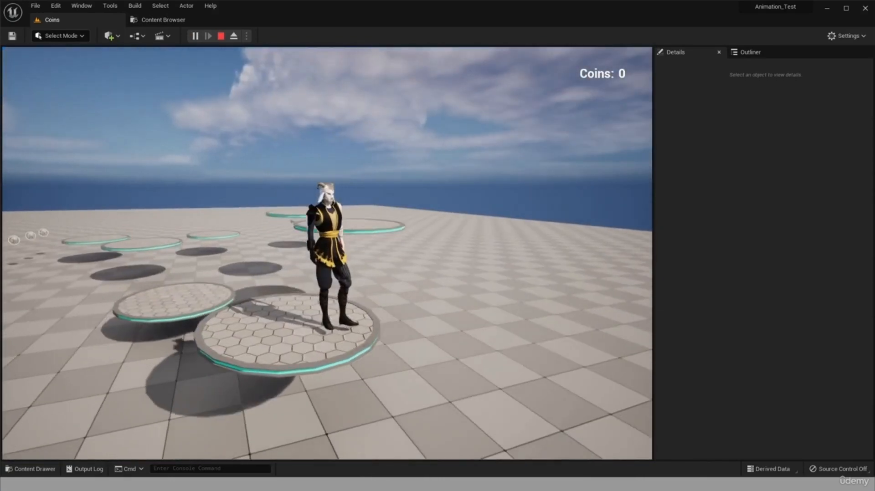
Run the character around the Coins level, jump between the platforms to check their movement, and end the play session.
key(w)
key(w)
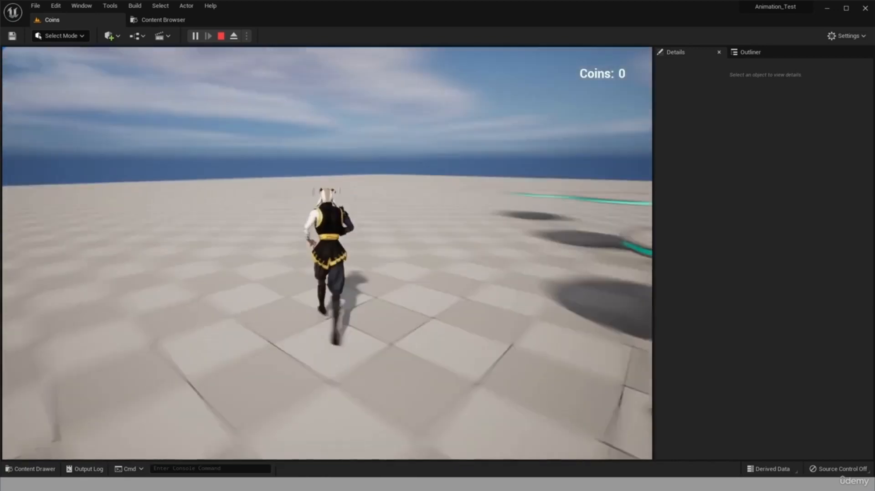
key(w)
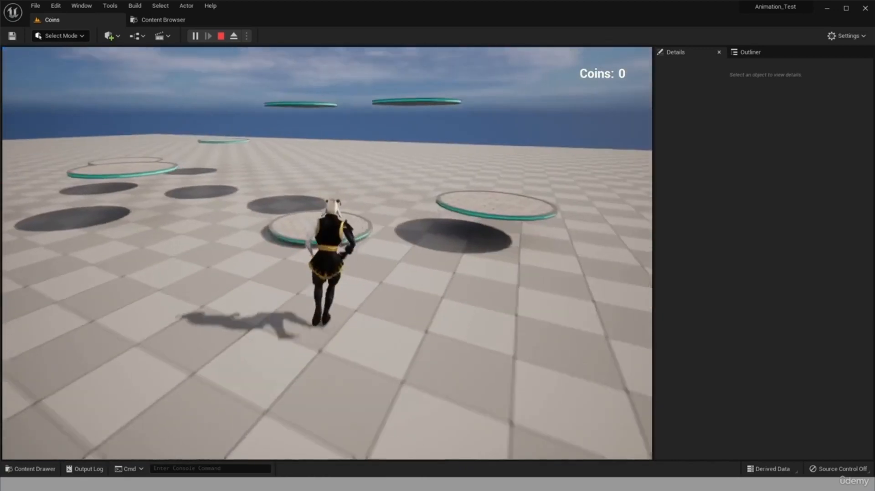
key(space)
key(w)
key(space)
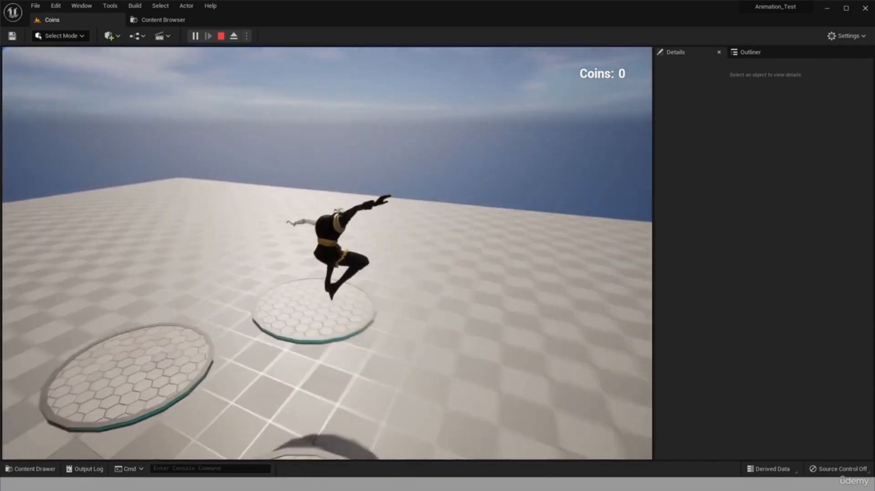
key(space)
key(w)
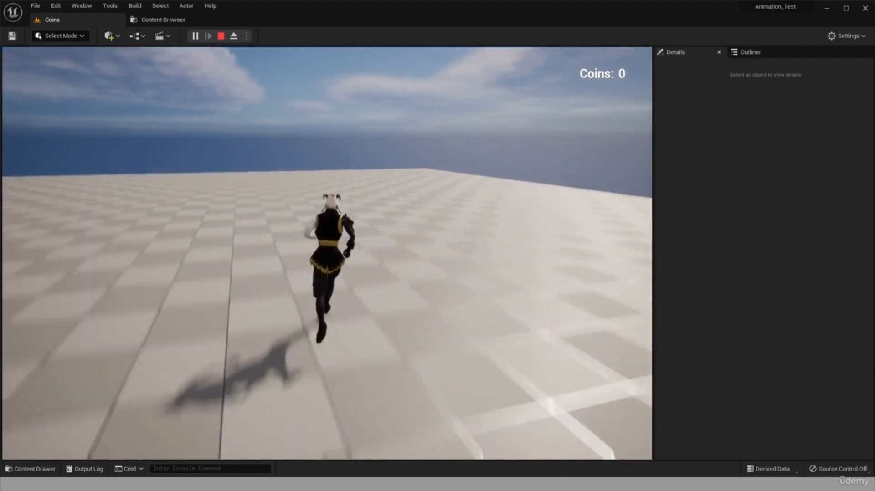
key(w)
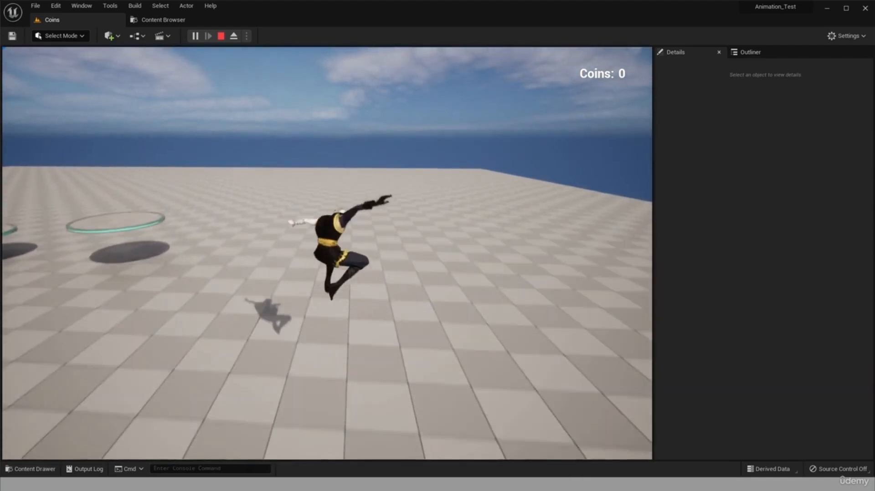
key(w)
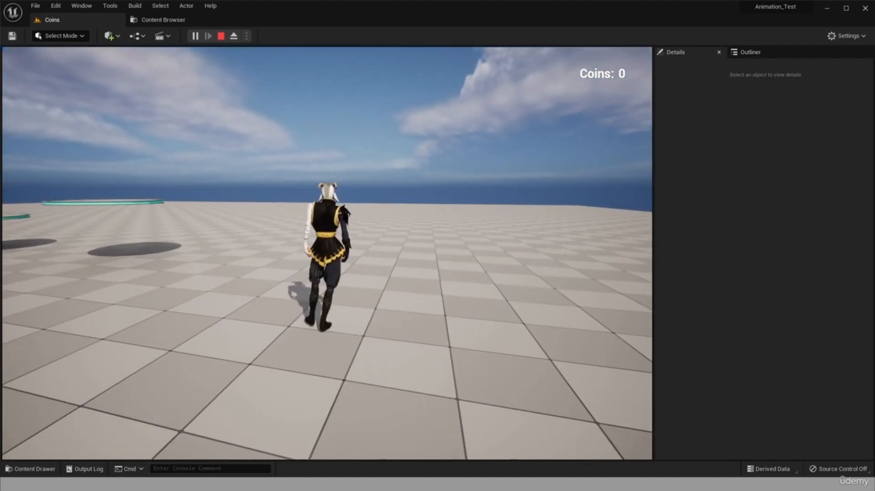
key(w)
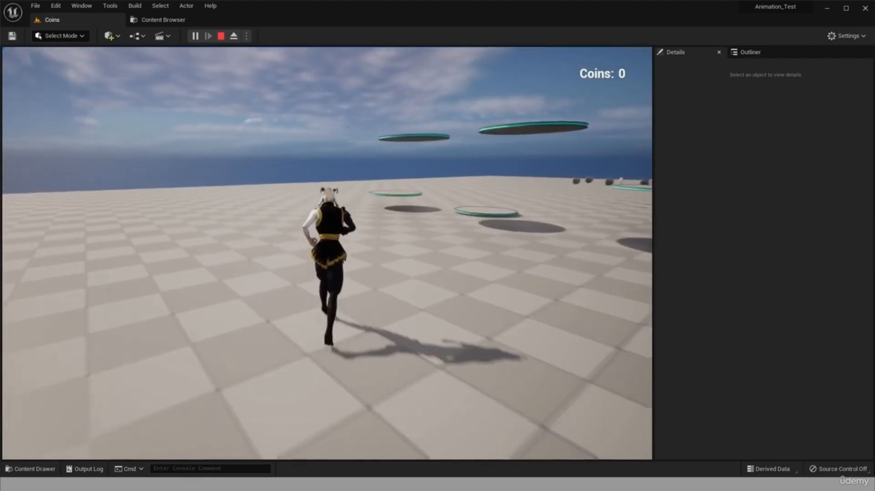
key(w)
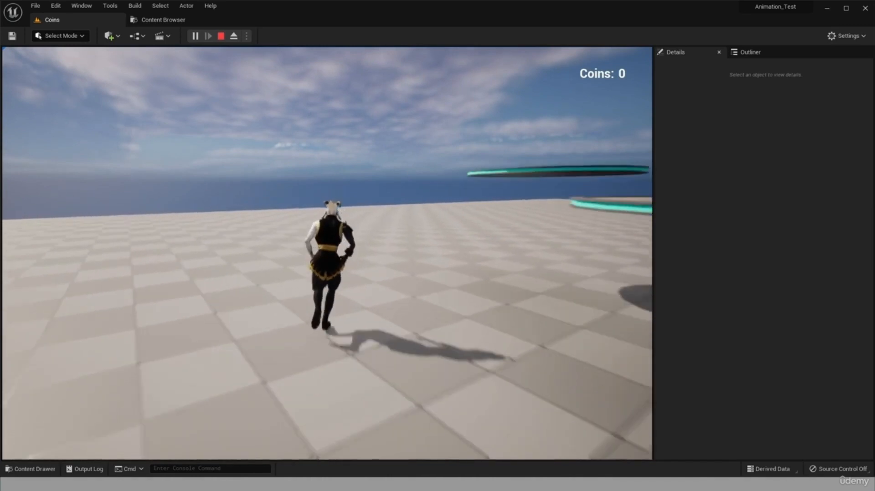
key(w)
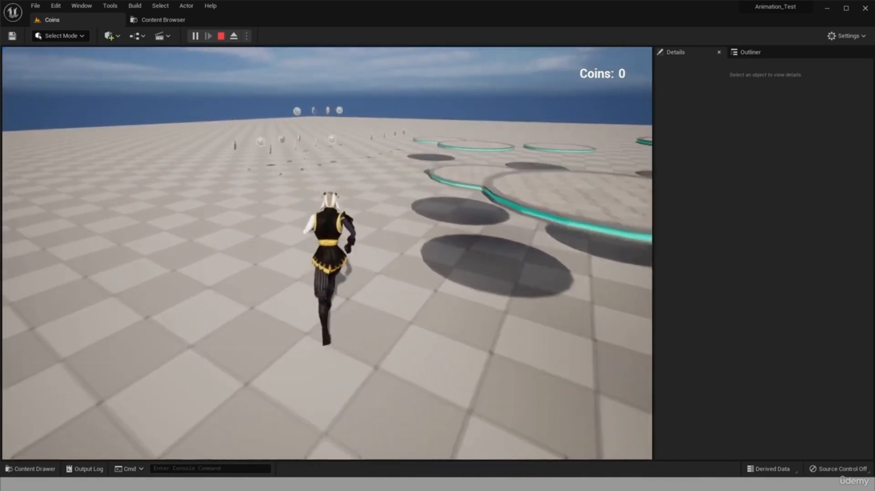
key(w)
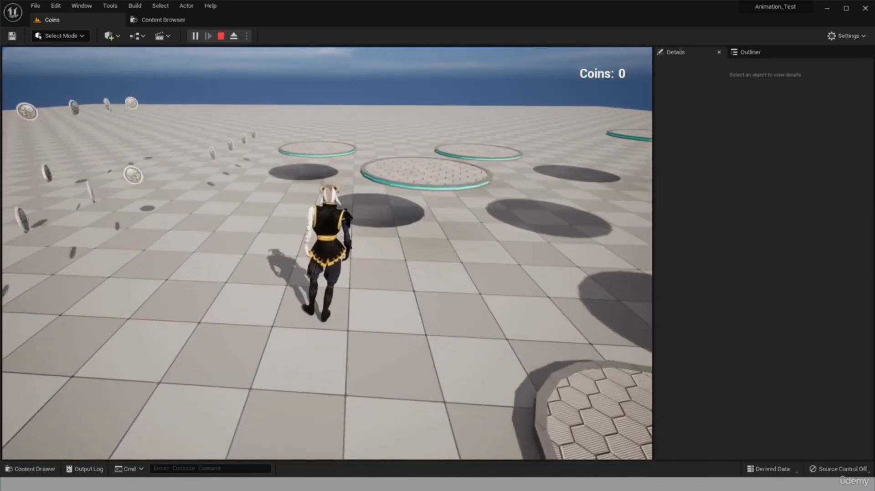
key(w)
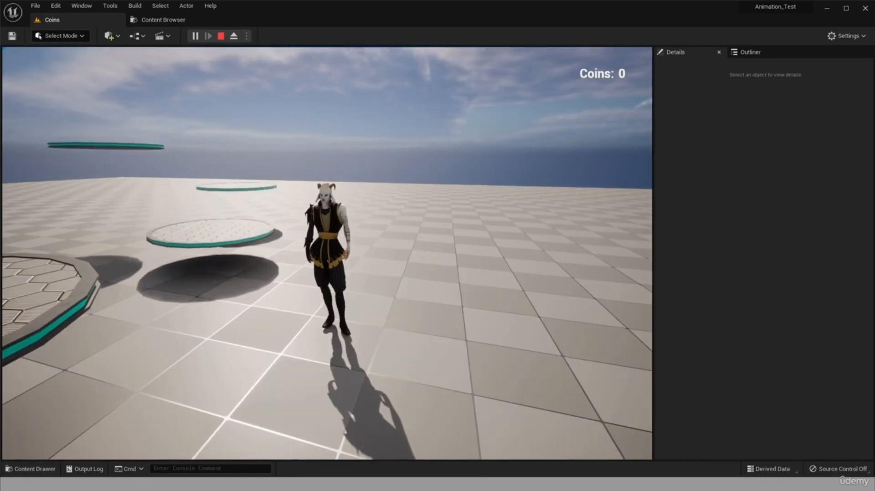
key(w)
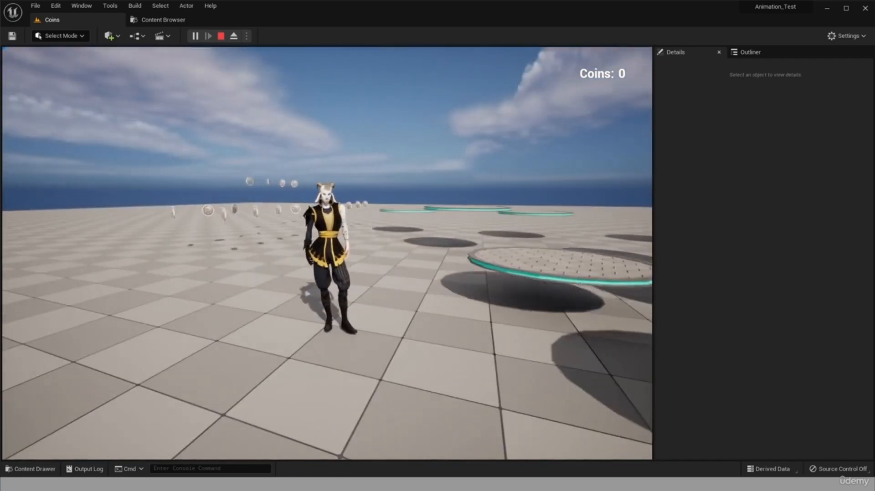
key(s)
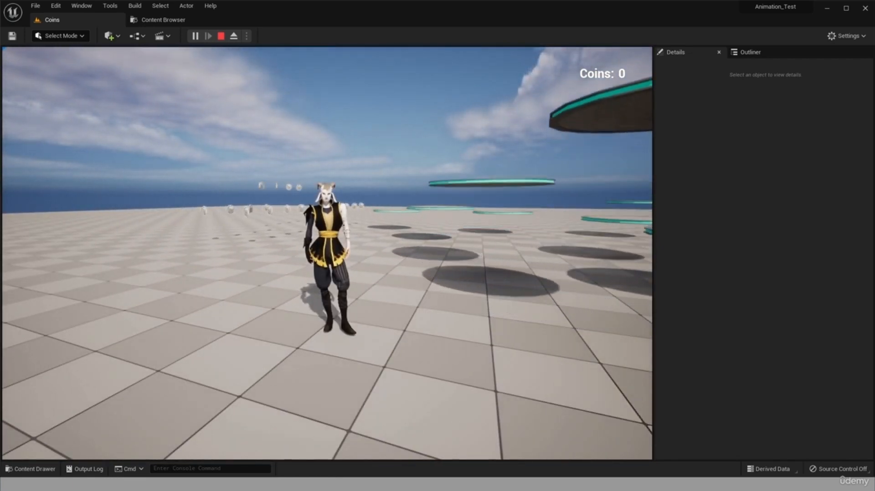
key(Escape)
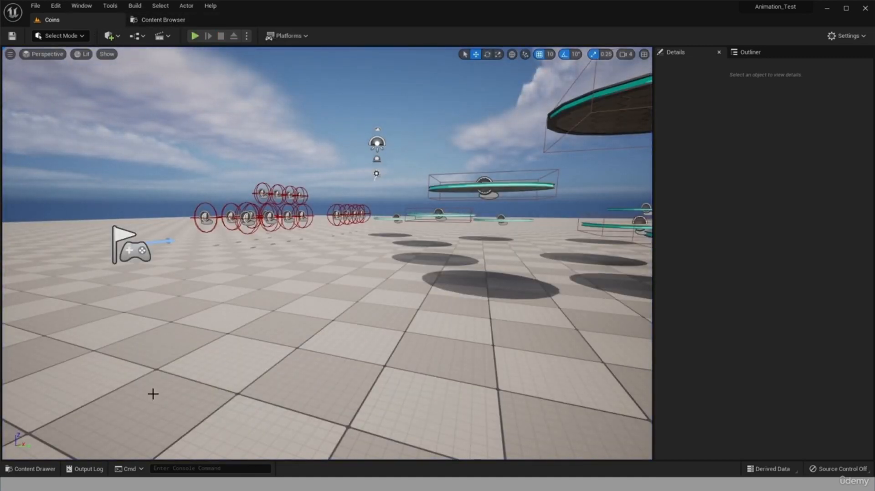
Open the BP_ThirdPersonCharacter blueprint from the ThirdPerson Blueprints folder and display the character in its viewport.
click(32, 469)
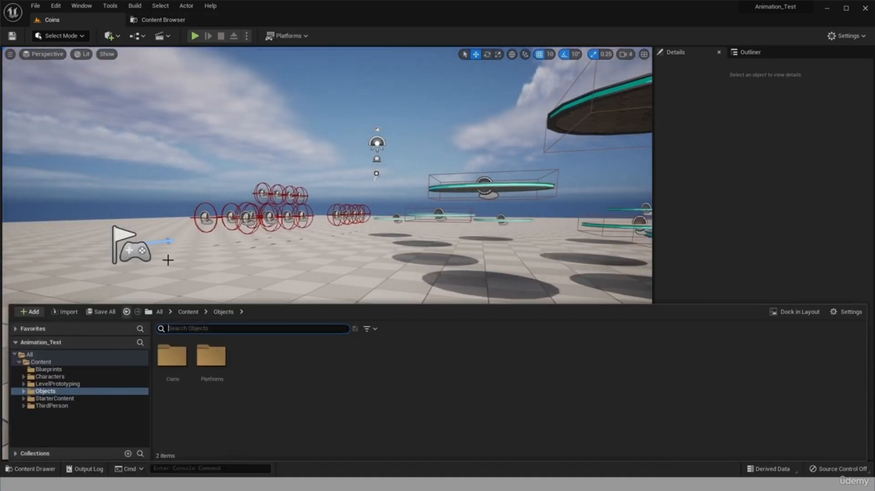
click(49, 369)
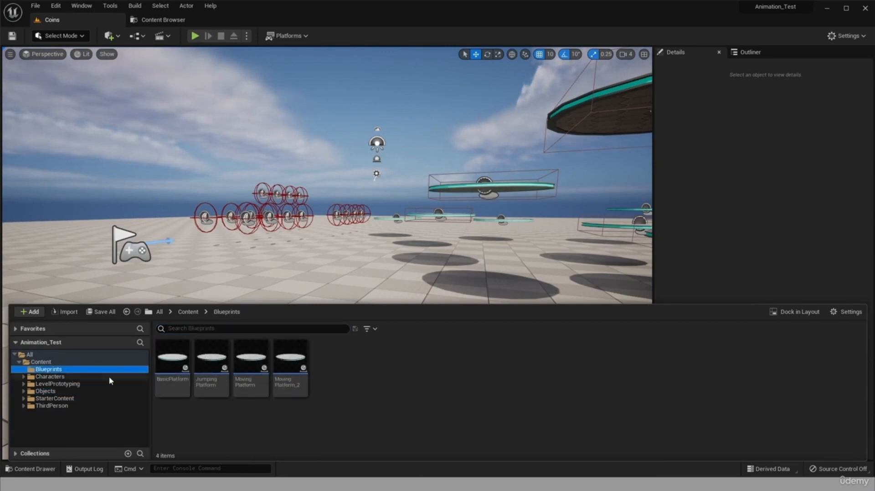
click(52, 377)
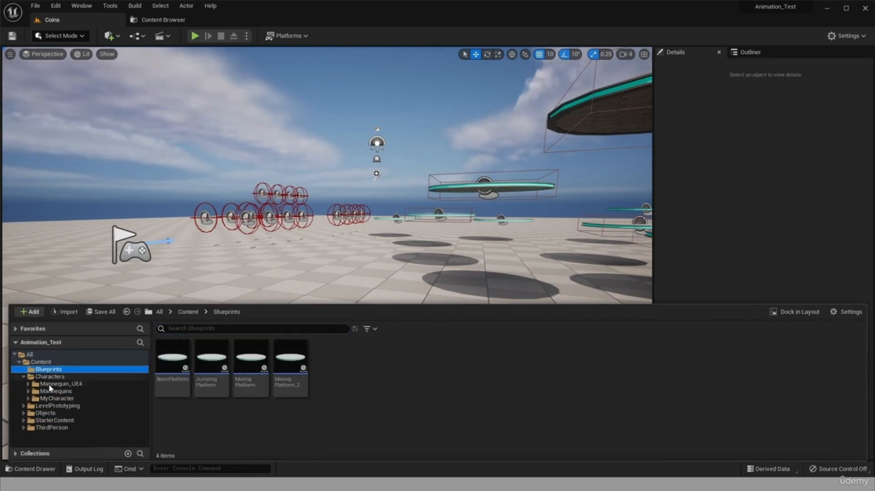
click(63, 428)
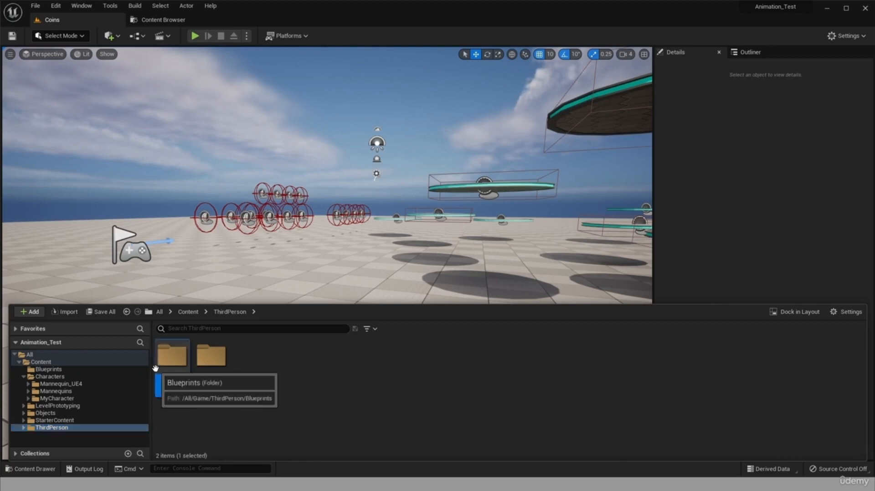
double_click(173, 357)
click(170, 367)
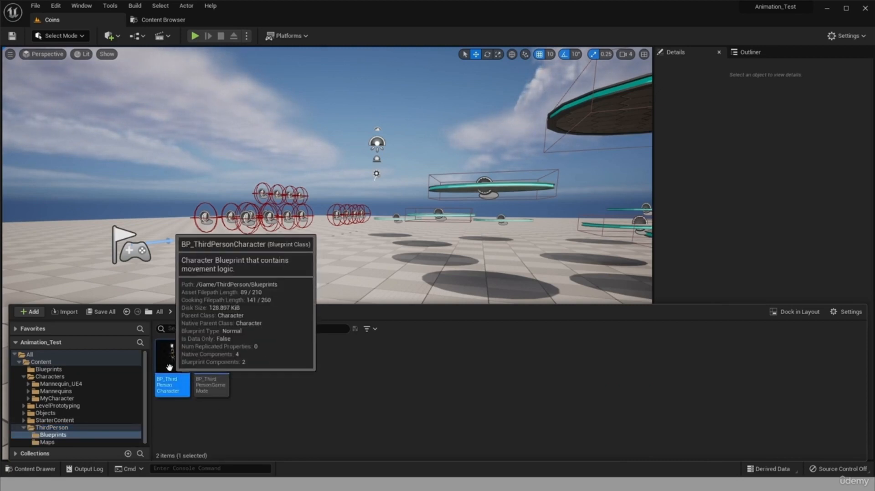
double_click(169, 367)
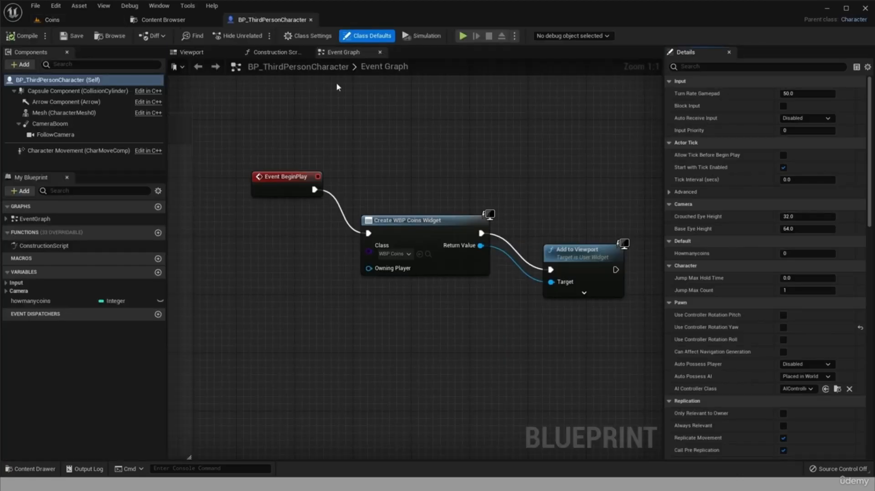
click(211, 54)
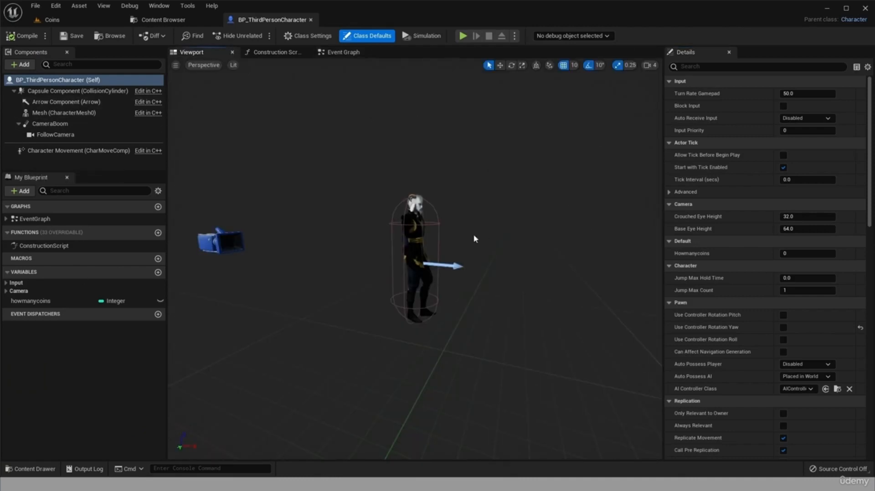
Find the jump properties in the BP_ThirdPersonCharacter class defaults, set Jump Max Count to 2, and save the blueprint.
mouse_move(60, 153)
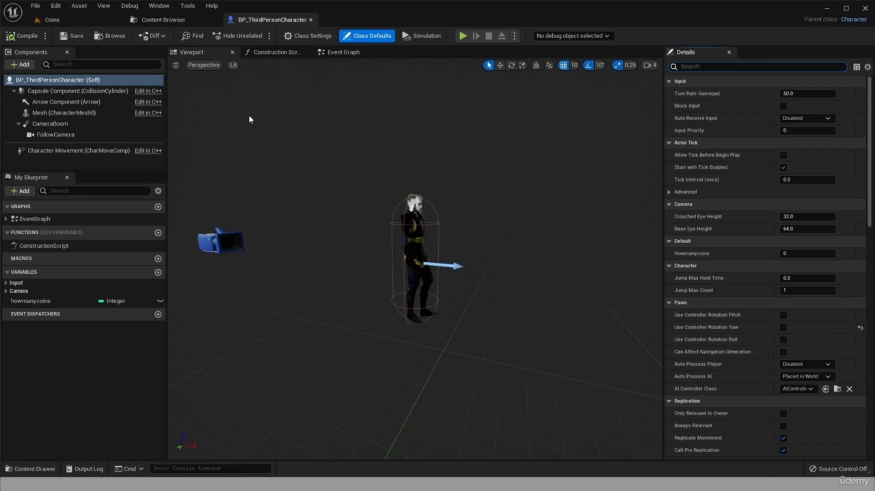
text(jump)
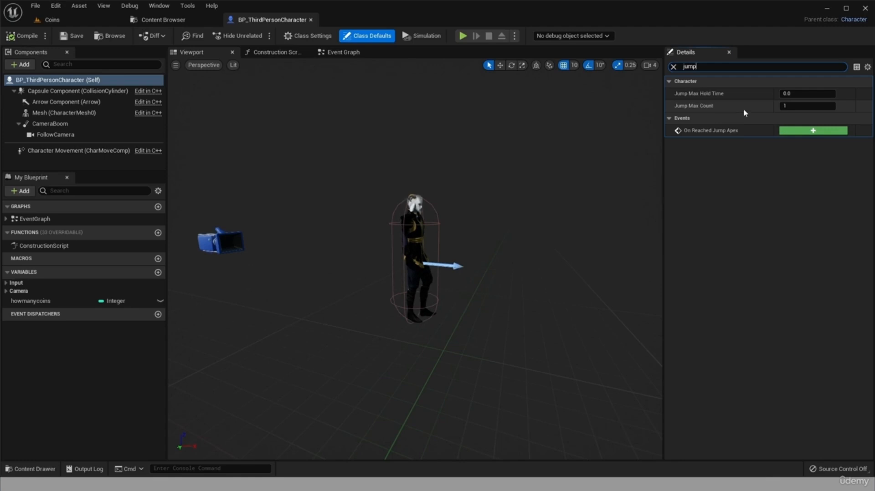
click(793, 106)
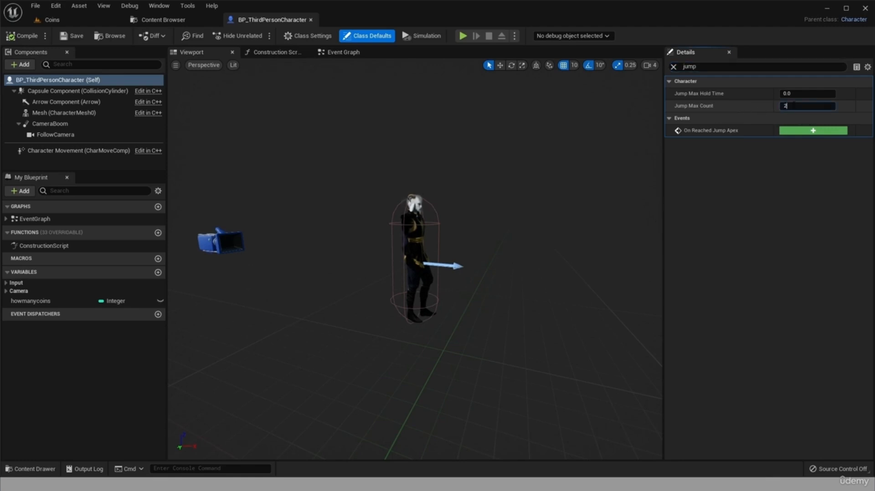
text(2)
key(Return)
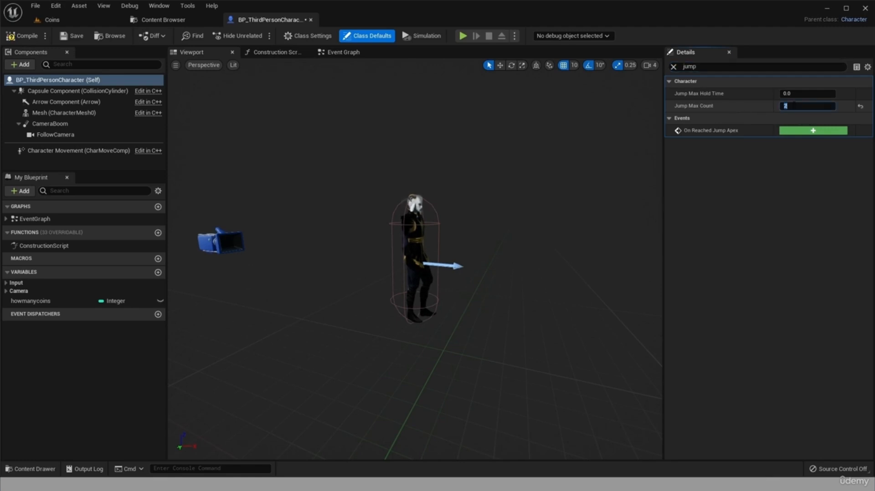
click(64, 36)
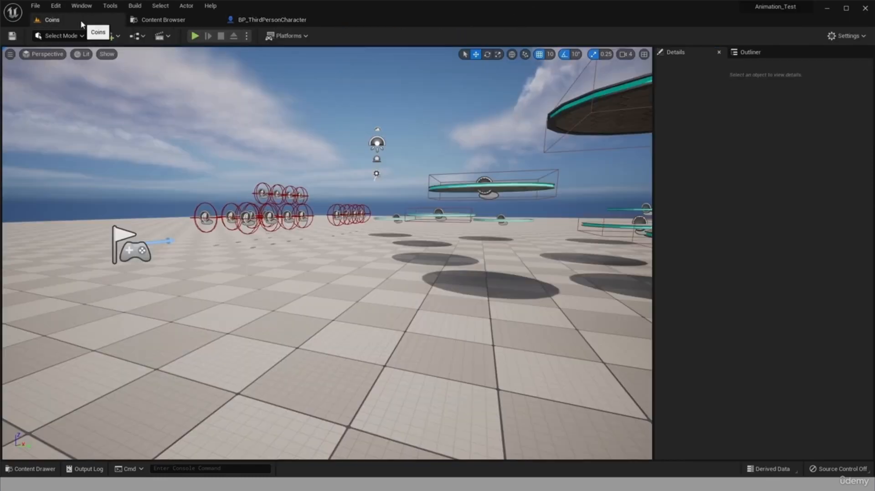
Play-test double jumping in the Coins level, running the character around the platforms and coins, and end the session.
click(51, 20)
click(194, 36)
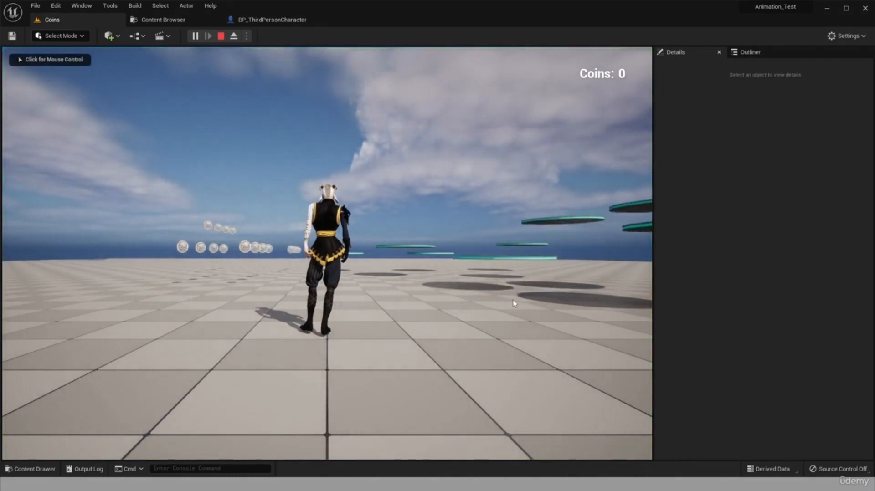
click(514, 304)
key(w)
key(space)
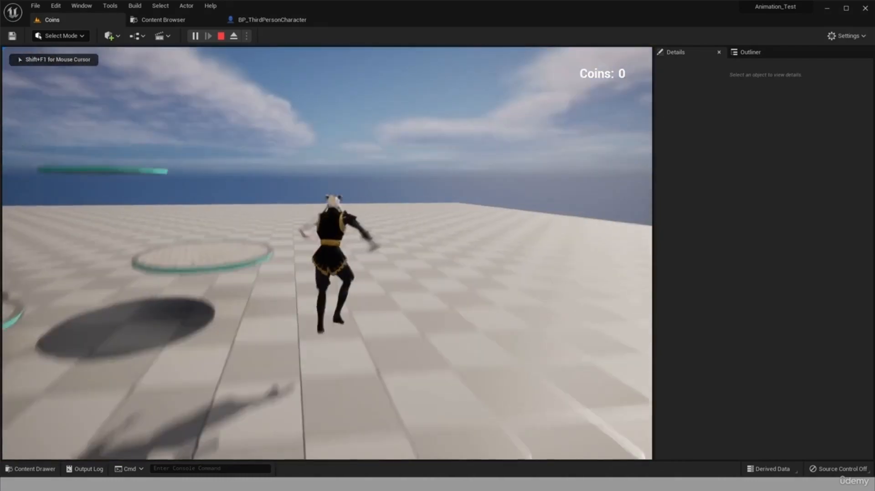
key(space)
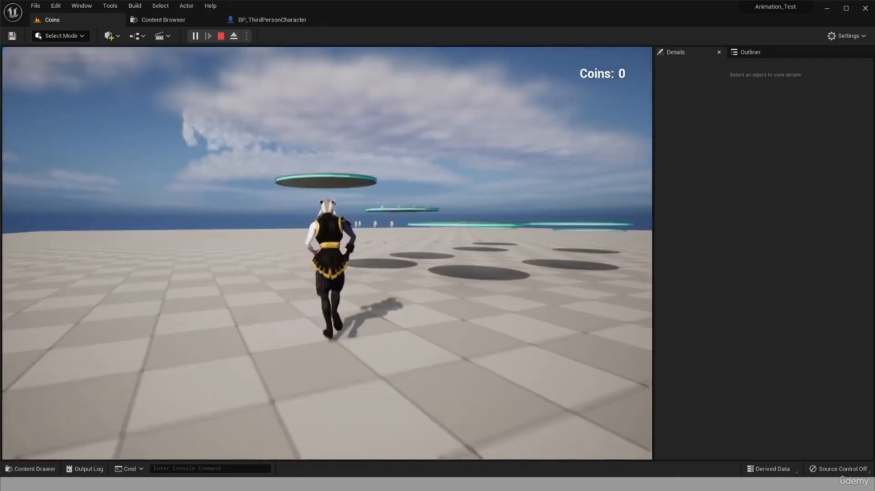
key(space)
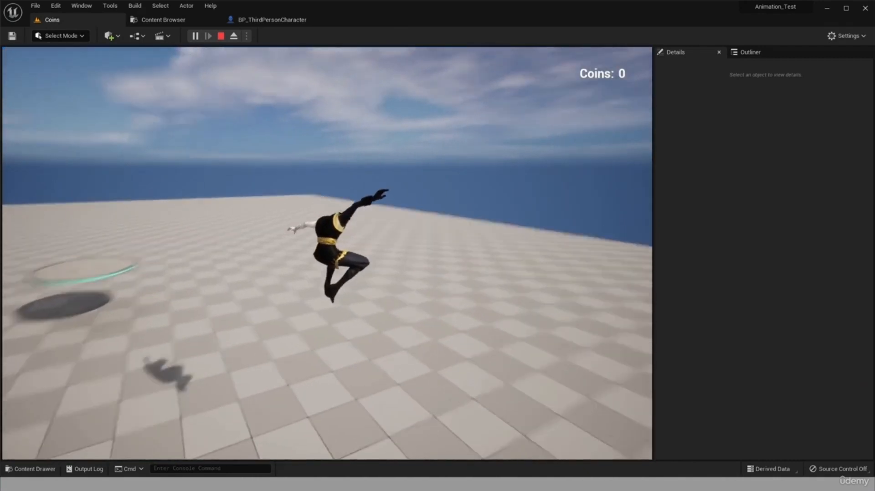
key(space)
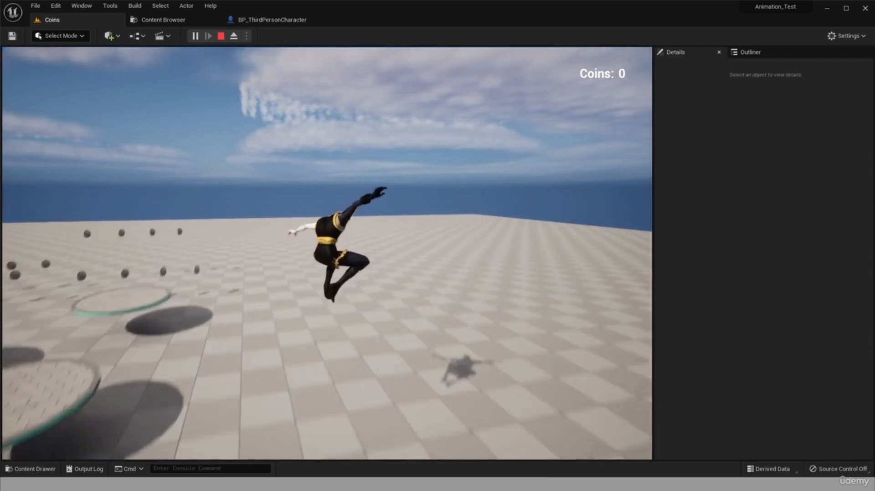
key(space)
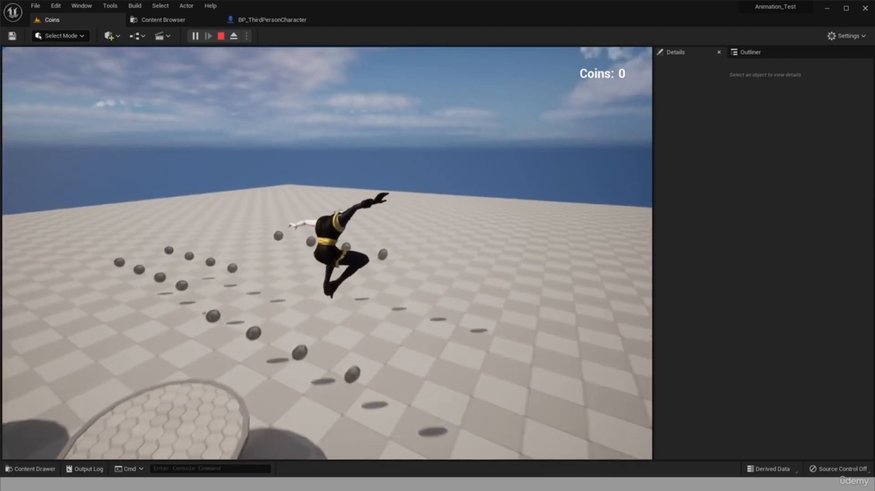
key(w)
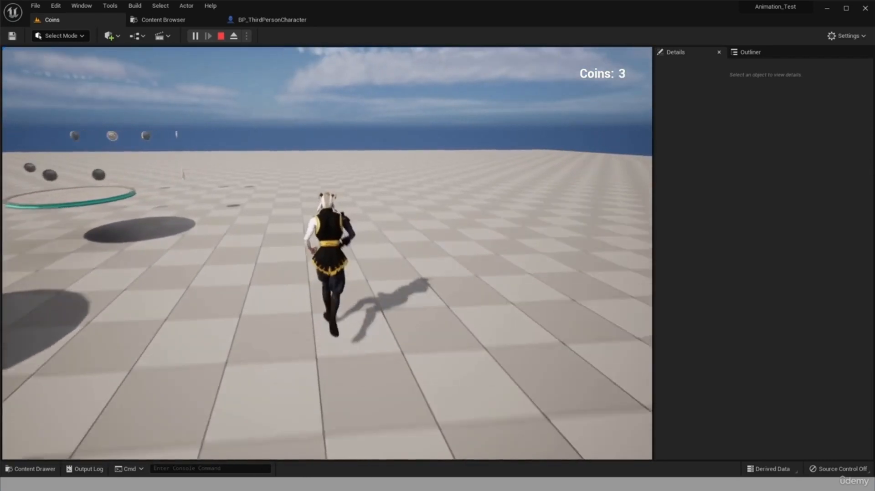
key(space)
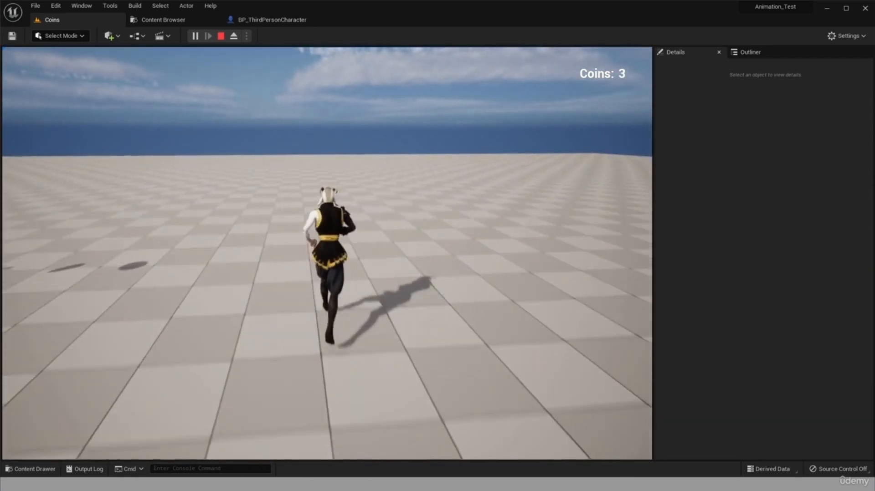
key(space)
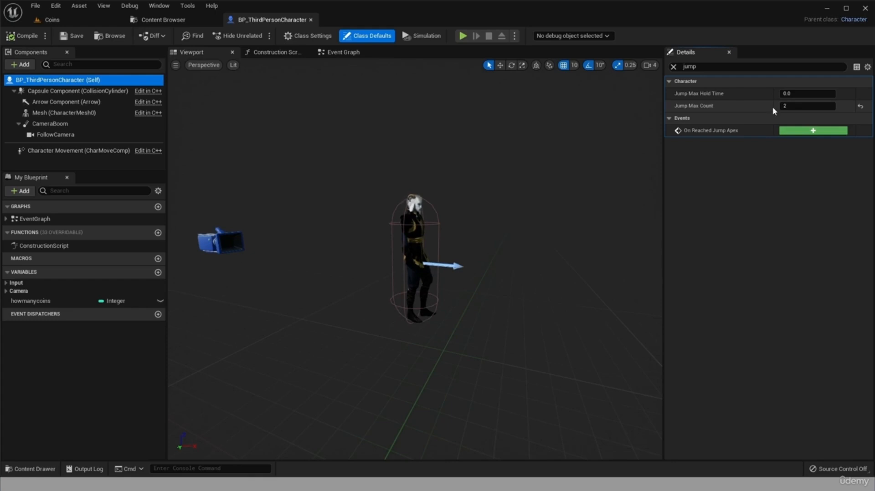
Set the character's Jump Max Count to 1 in BP_ThirdPersonCharacter and compile the blueprint.
click(795, 106)
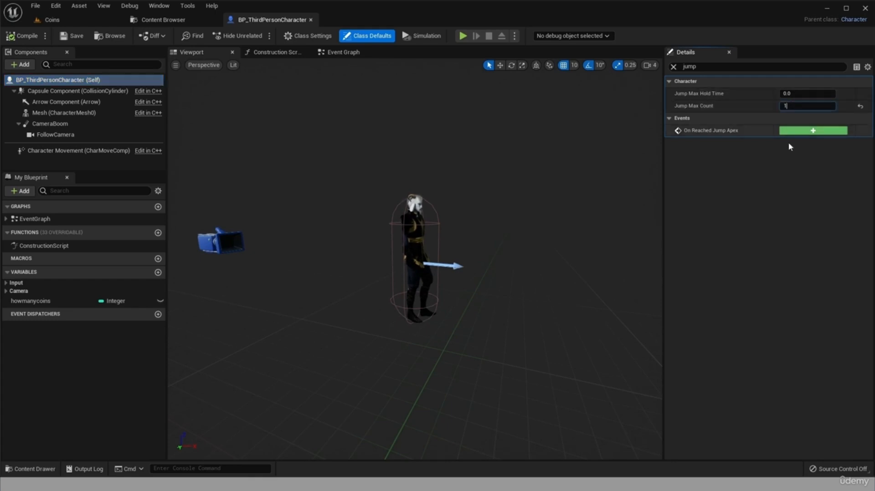
text(1)
key(Return)
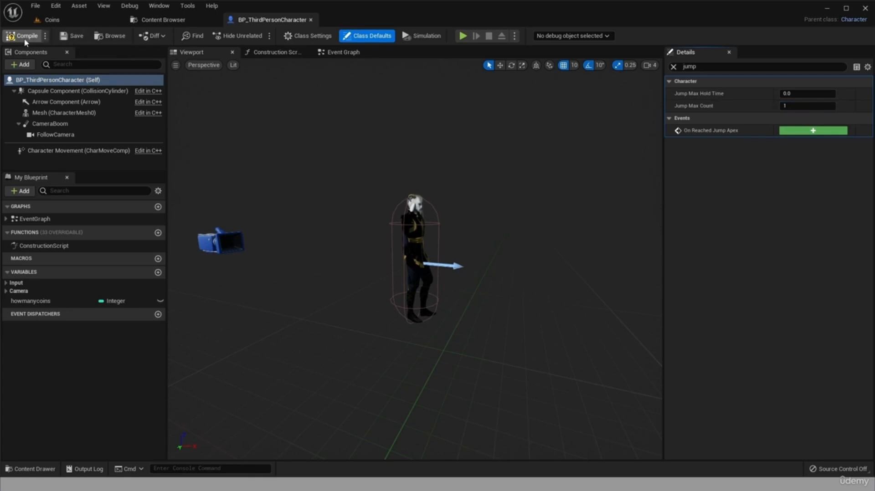
click(21, 36)
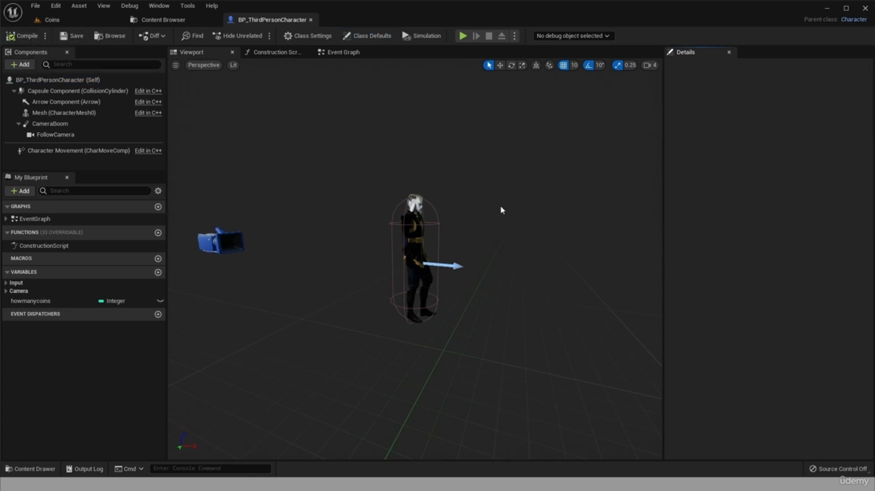